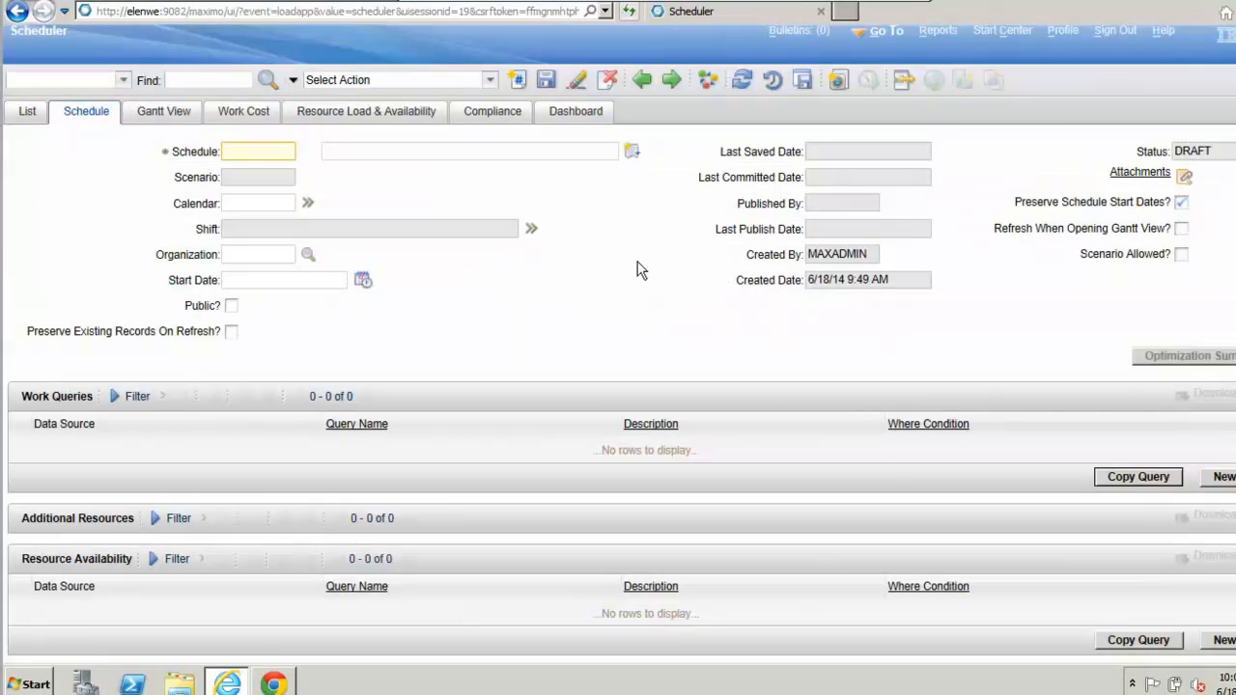
# Step: Identify the new schedule as WC010 with the description "Sample Schedule for Webcast"
pyautogui.write('WC010')
pyautogui.press('Tab')
pyautogui.write('Samp')
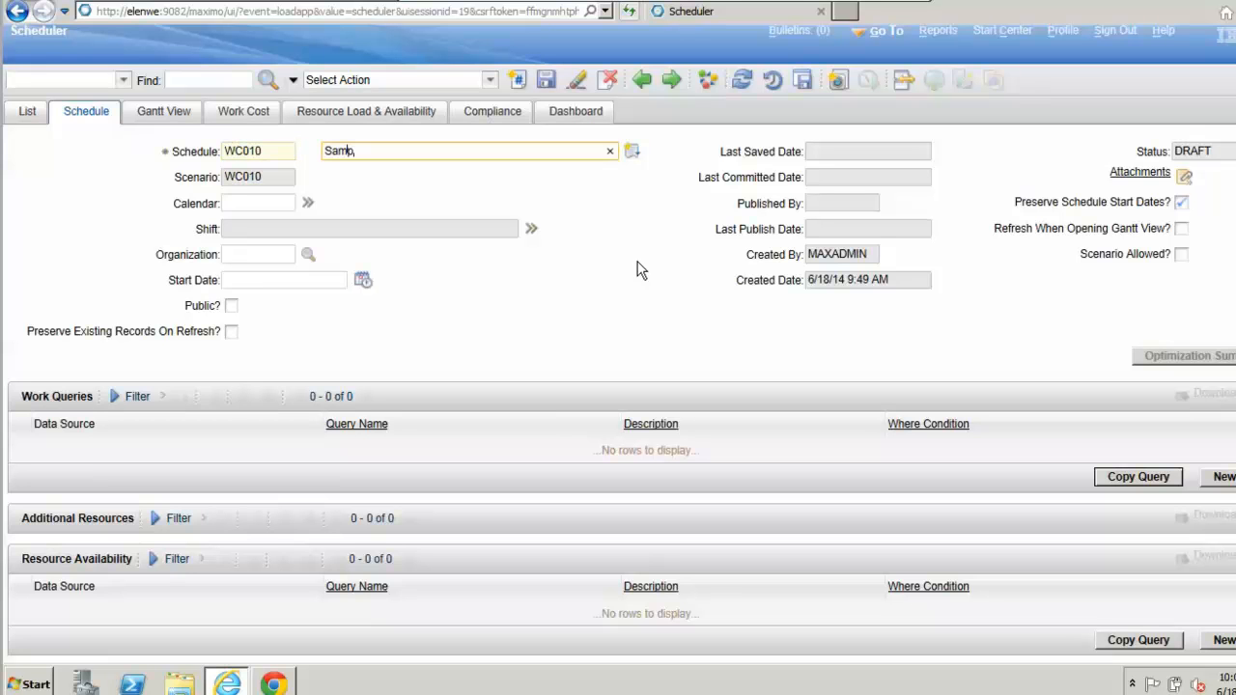
pyautogui.write('le Schedule for Webc')
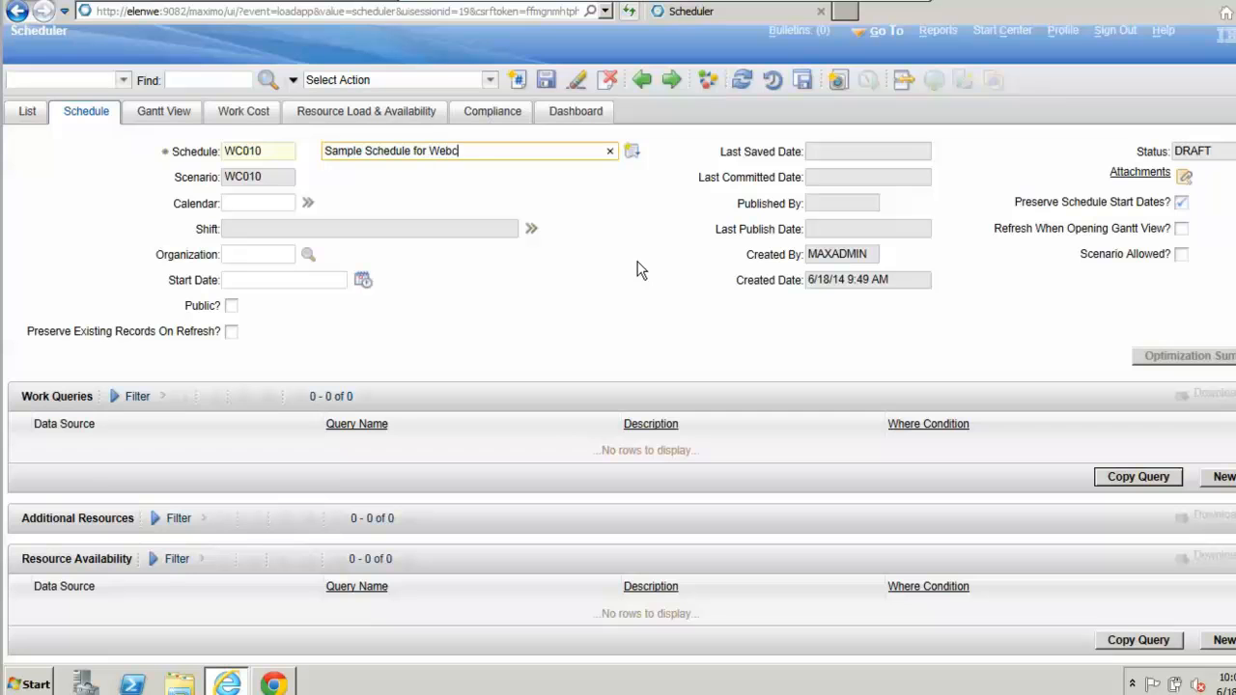
pyautogui.write('ast')
pyautogui.click(529, 201)
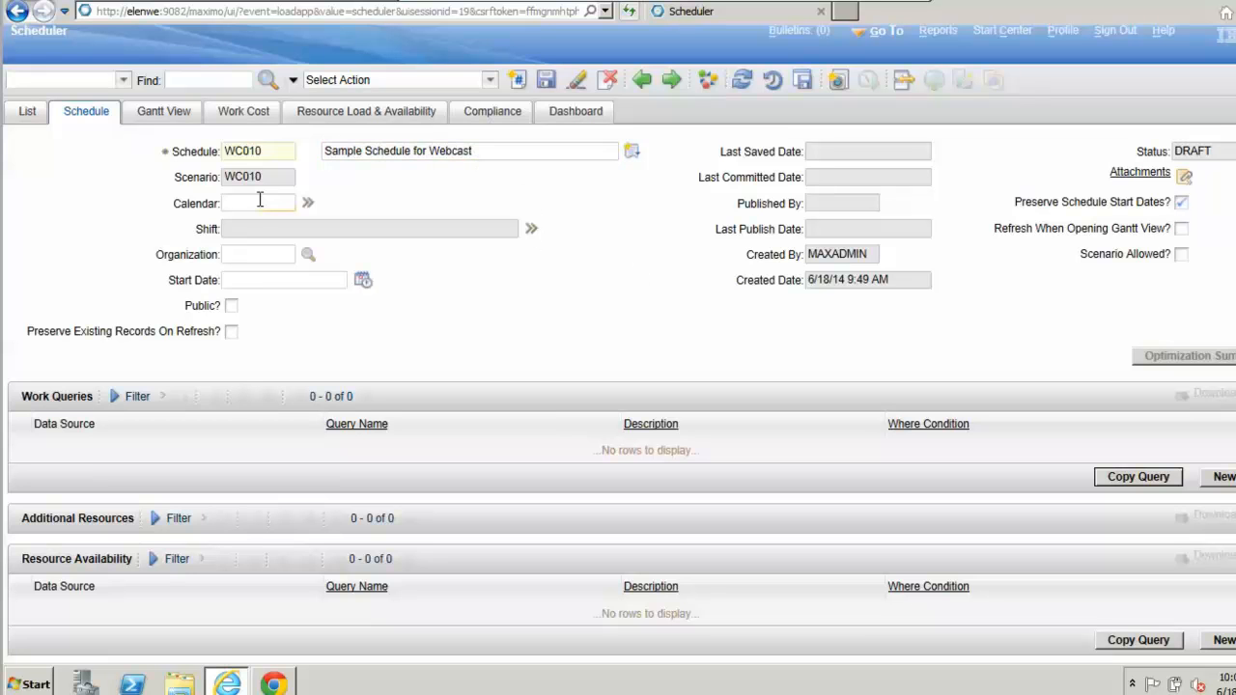
# Step: Assign the COMPANY1 calendar of organization EAGLENA to the schedule with its DAY and EVENING shifts
pyautogui.click(259, 200)
pyautogui.click(310, 203)
pyautogui.click(361, 227)
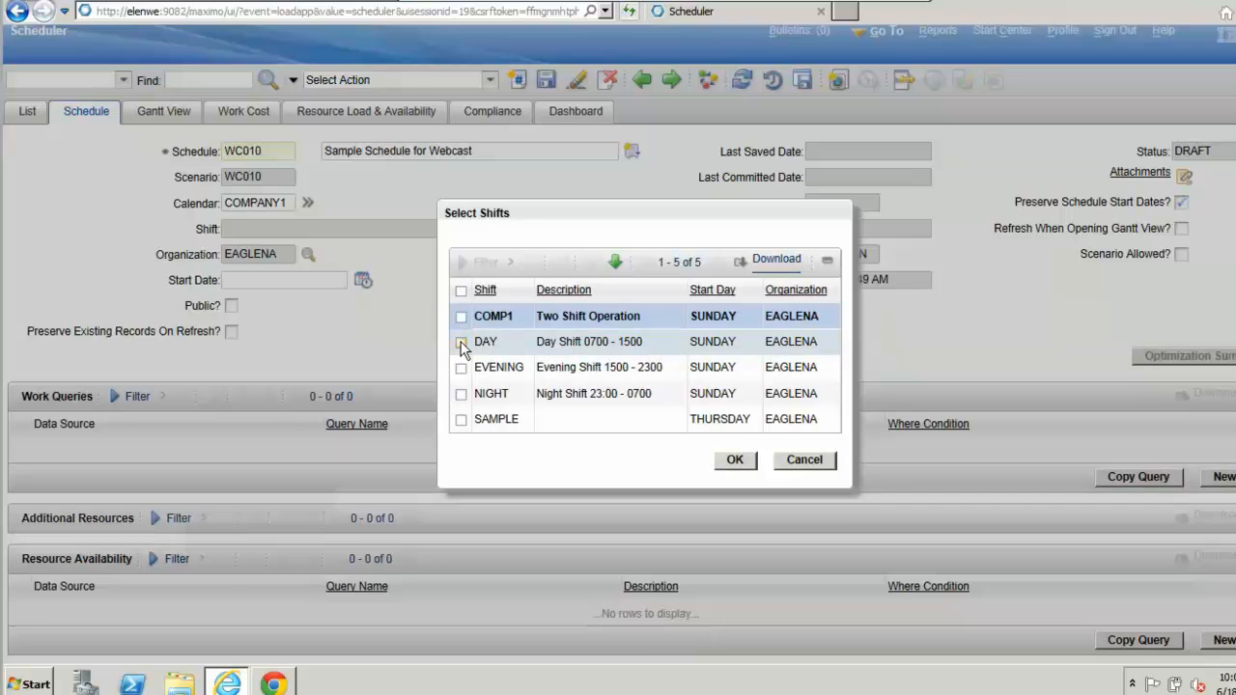
pyautogui.click(461, 343)
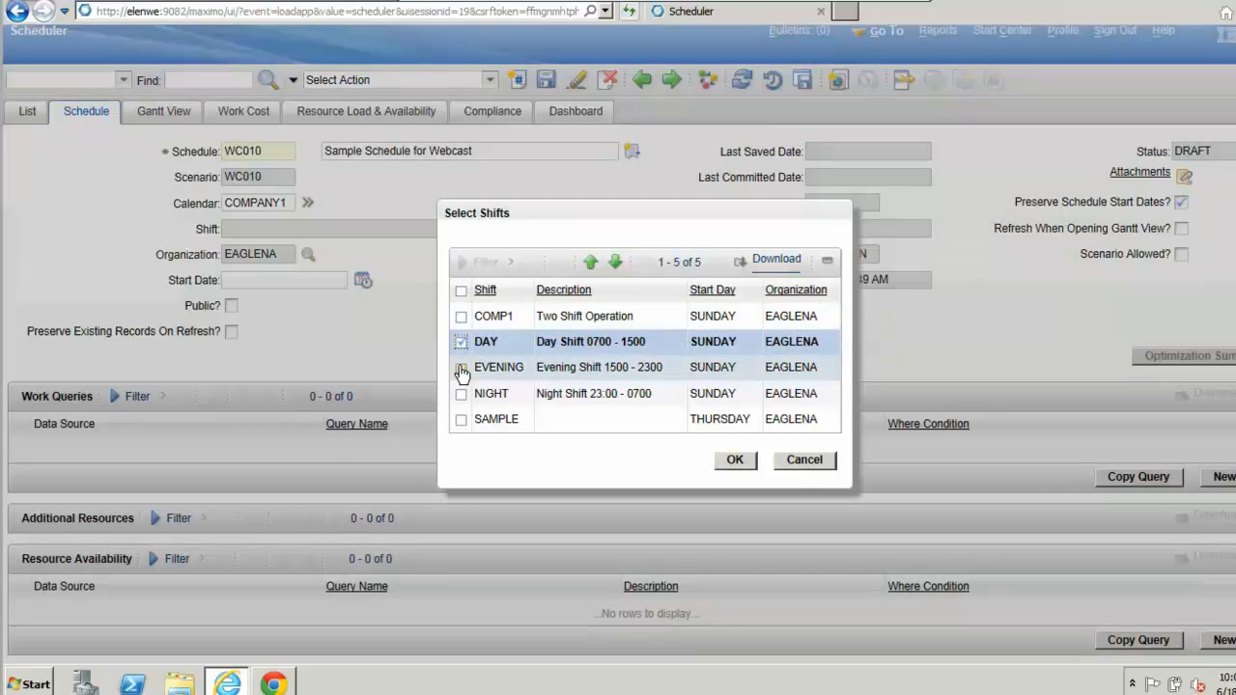
pyautogui.click(461, 369)
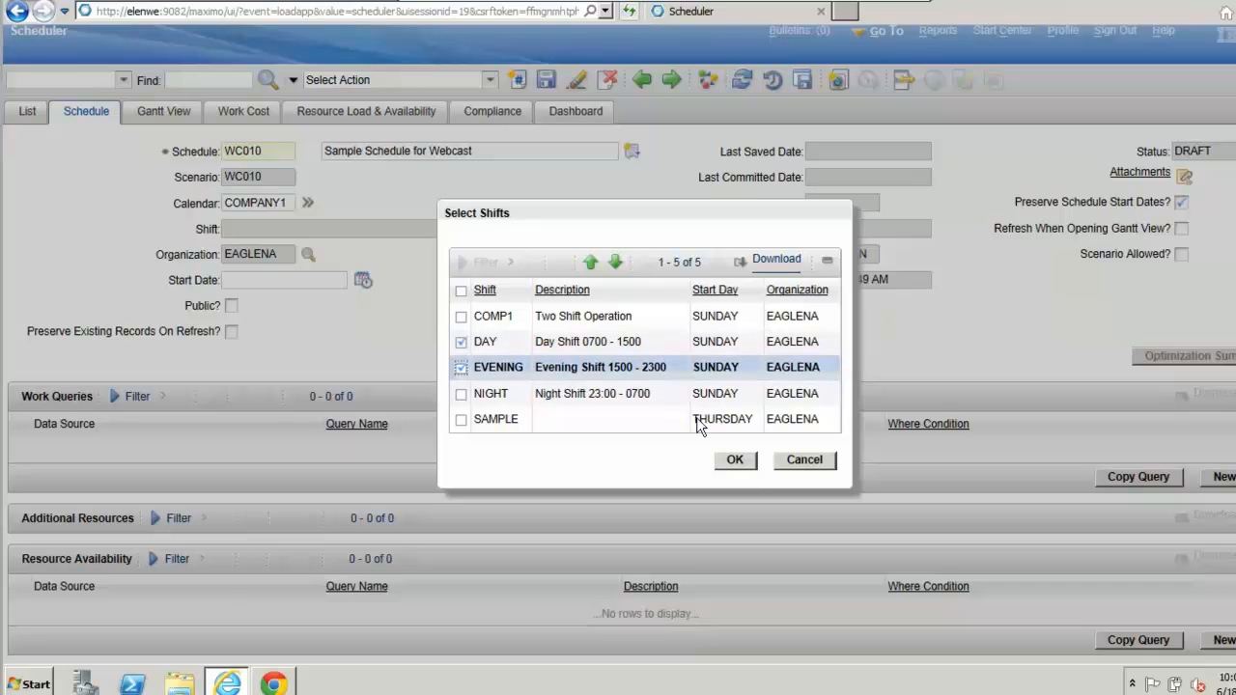
pyautogui.click(736, 461)
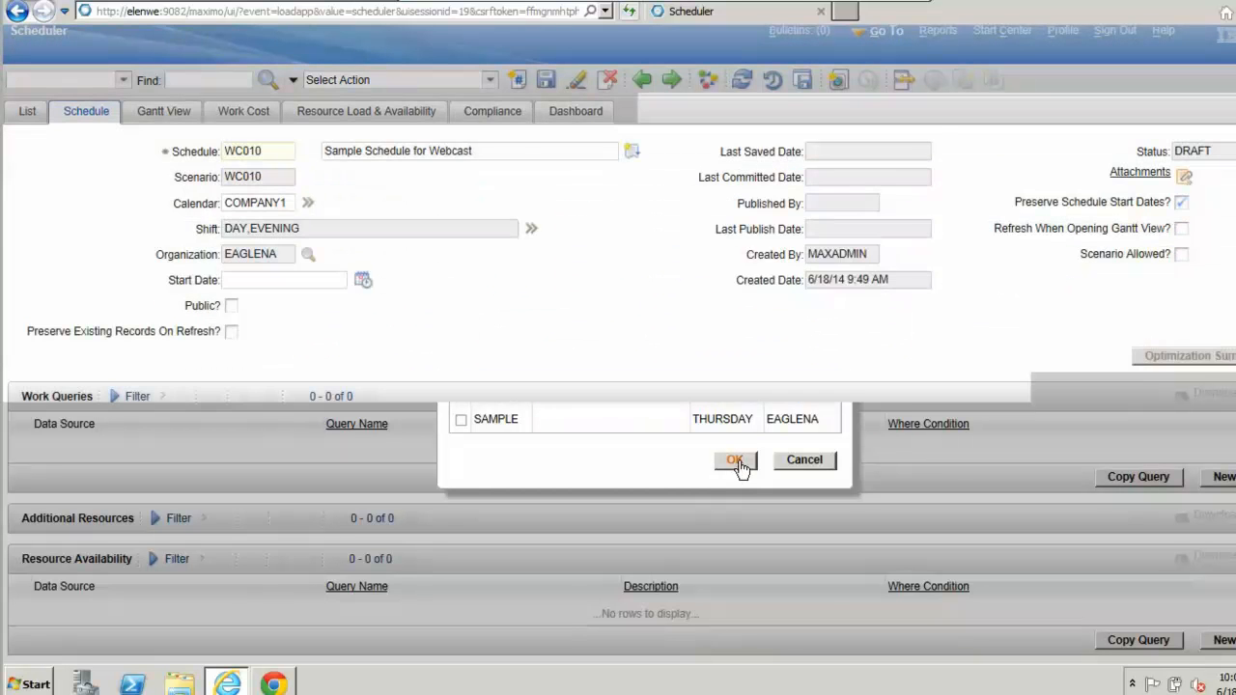
# Step: Set the schedule's start date to June 22, 2014 at 9:00 AM
pyautogui.click(299, 280)
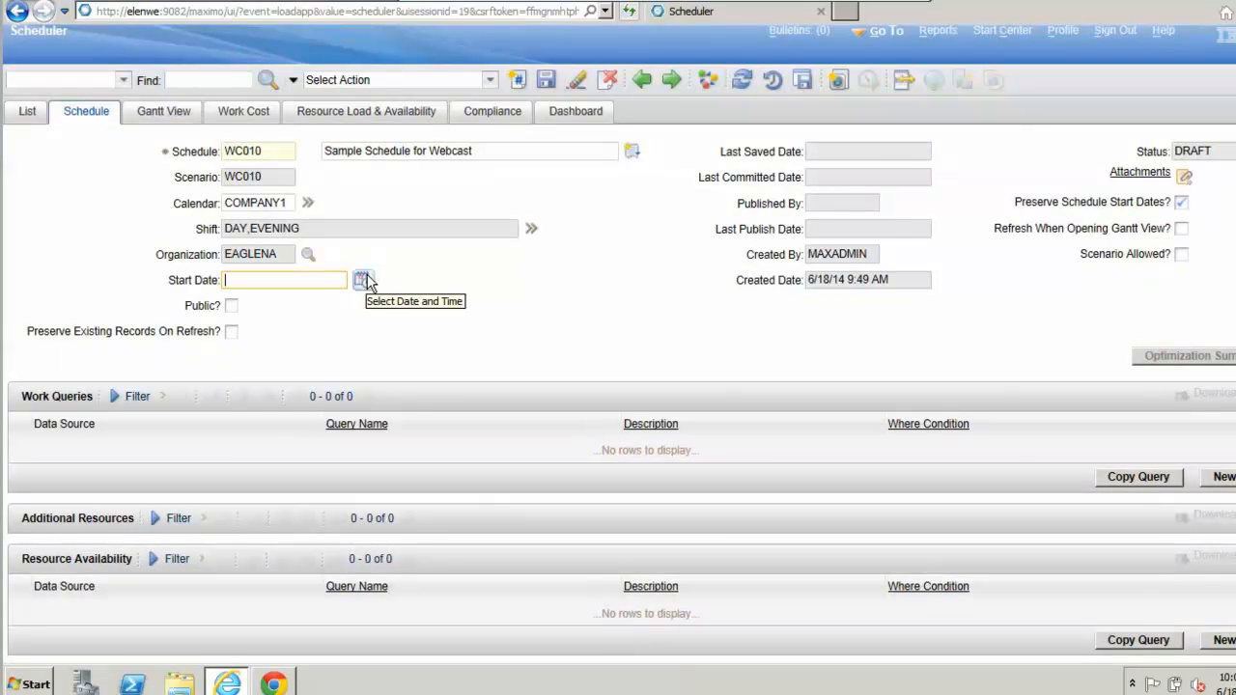
pyautogui.click(362, 280)
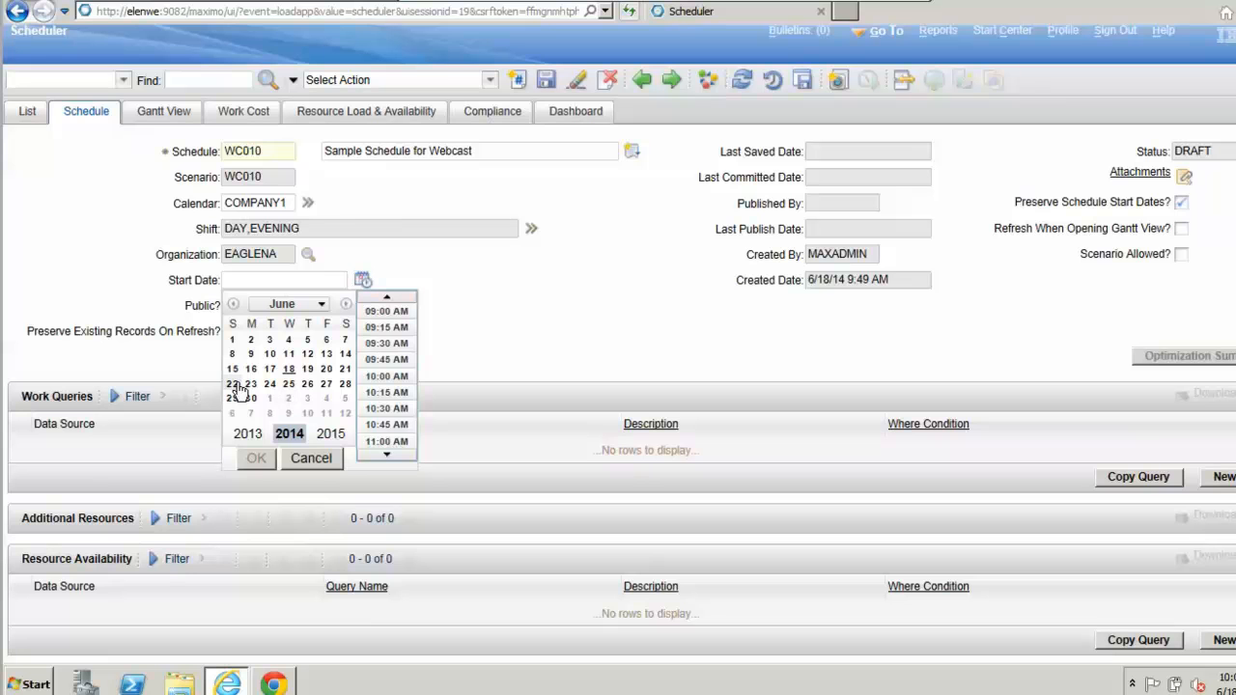
pyautogui.click(234, 384)
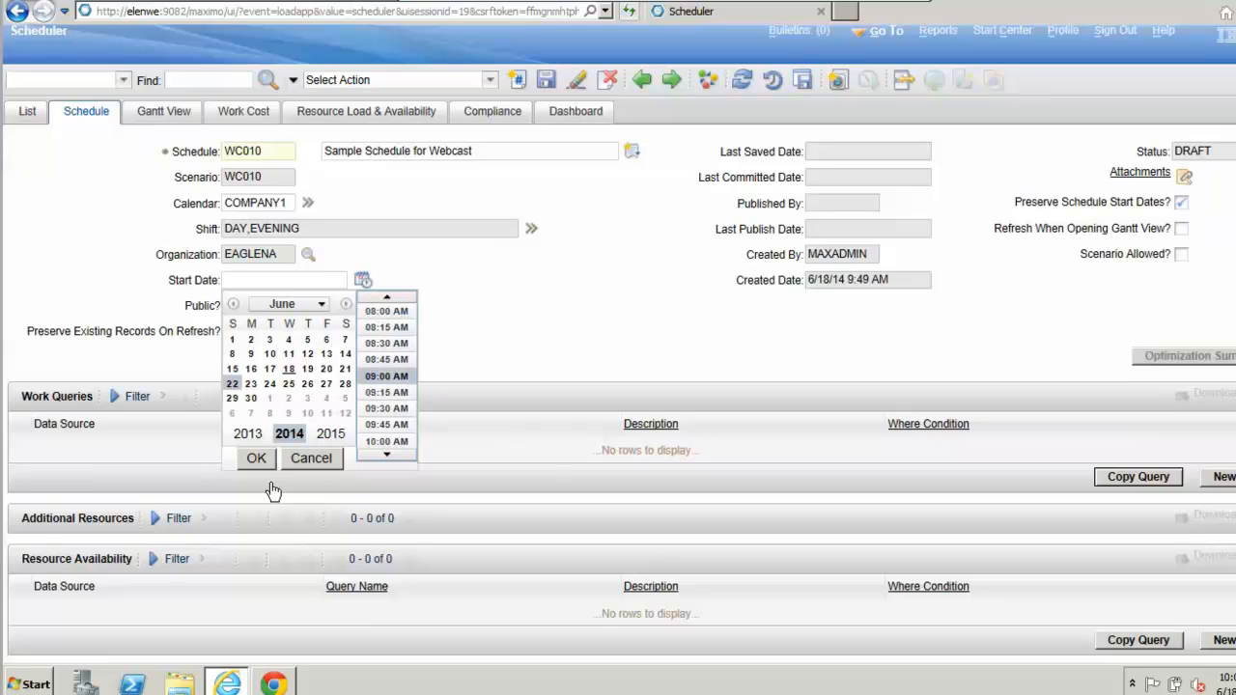
pyautogui.click(256, 459)
# Step: Enable Preserve Existing Records On Refresh and Refresh When Opening Gantt View, and disable Preserve Schedule Start Dates
pyautogui.click(531, 307)
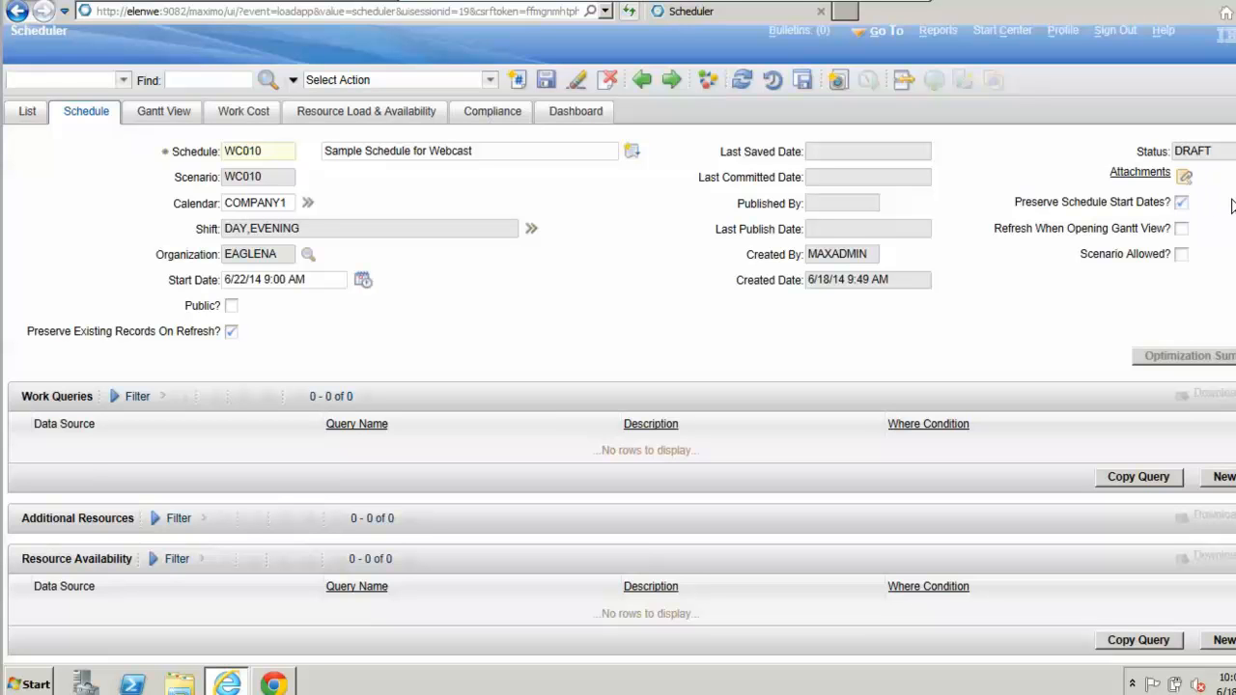
pyautogui.click(1181, 203)
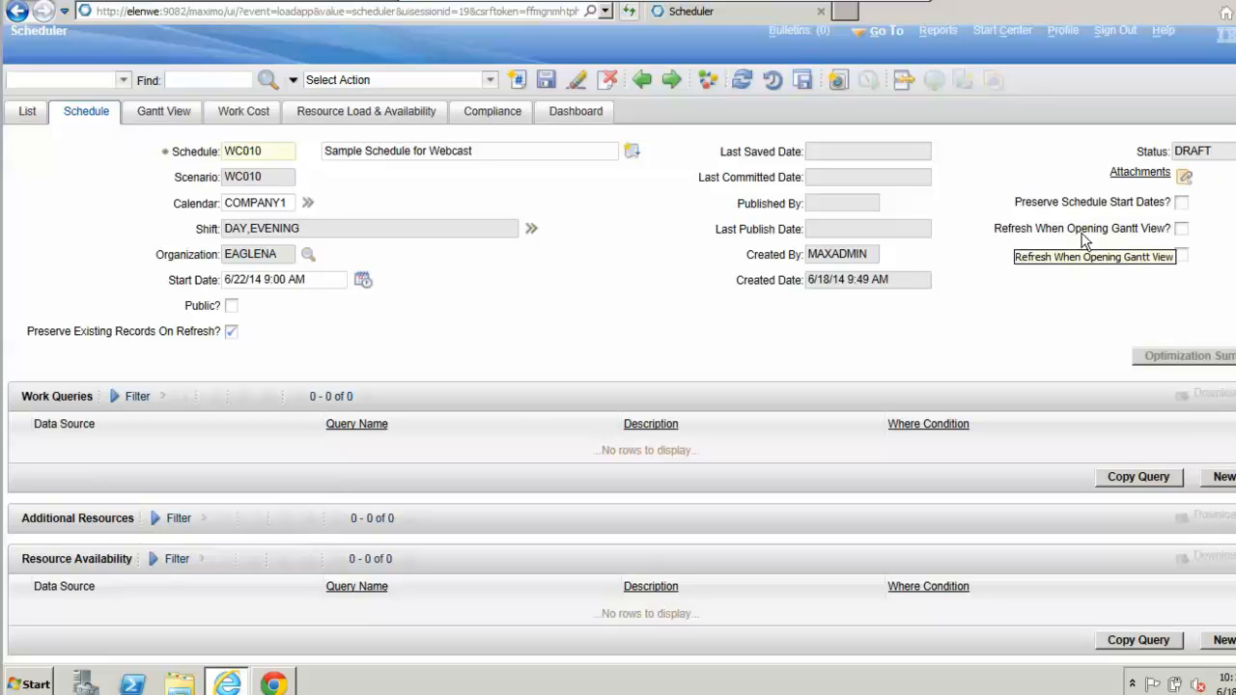
pyautogui.click(1182, 230)
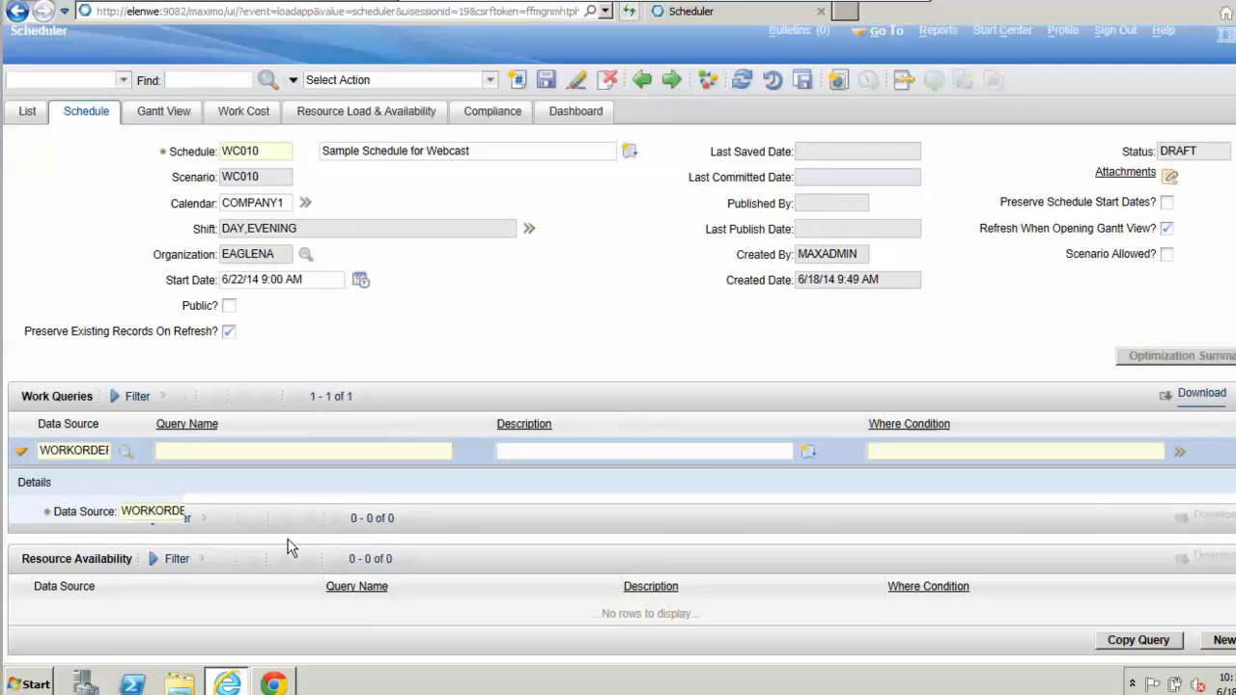
# Step: Add a WORKORDER work query named QRY_WC010 and reuse that name as its description
pyautogui.write('QRY')
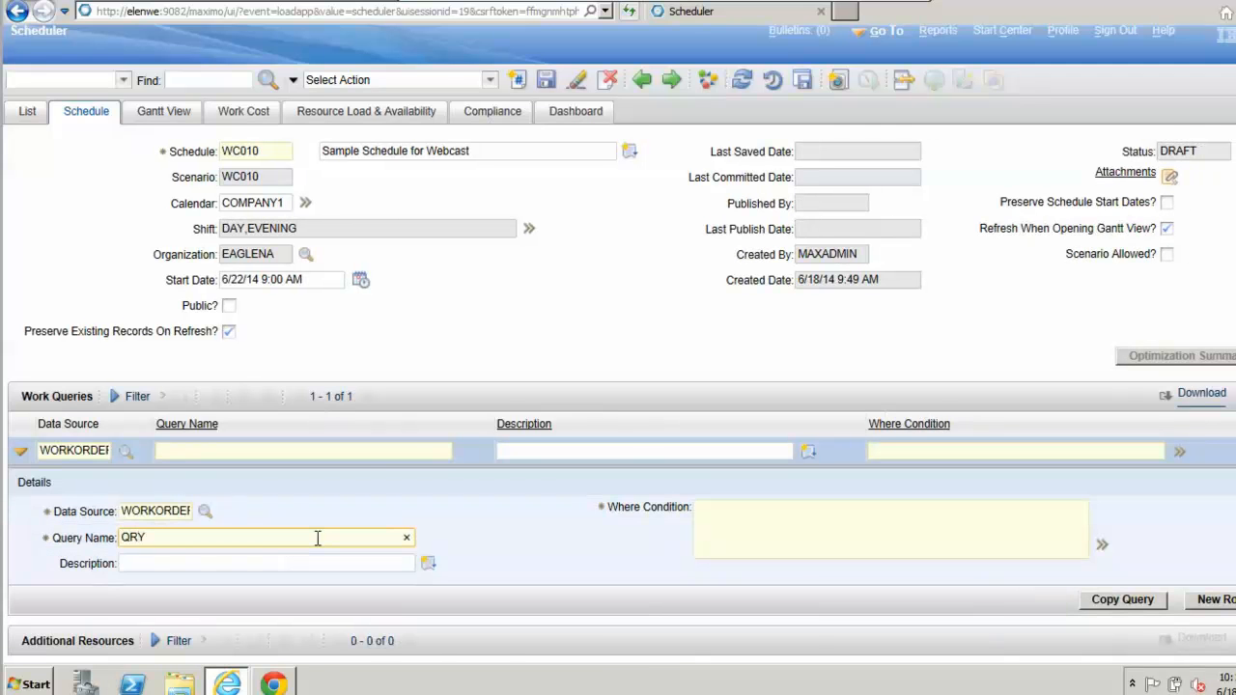
pyautogui.write('_WC010')
pyautogui.moveTo(287, 541); pyautogui.dragTo(101, 546)
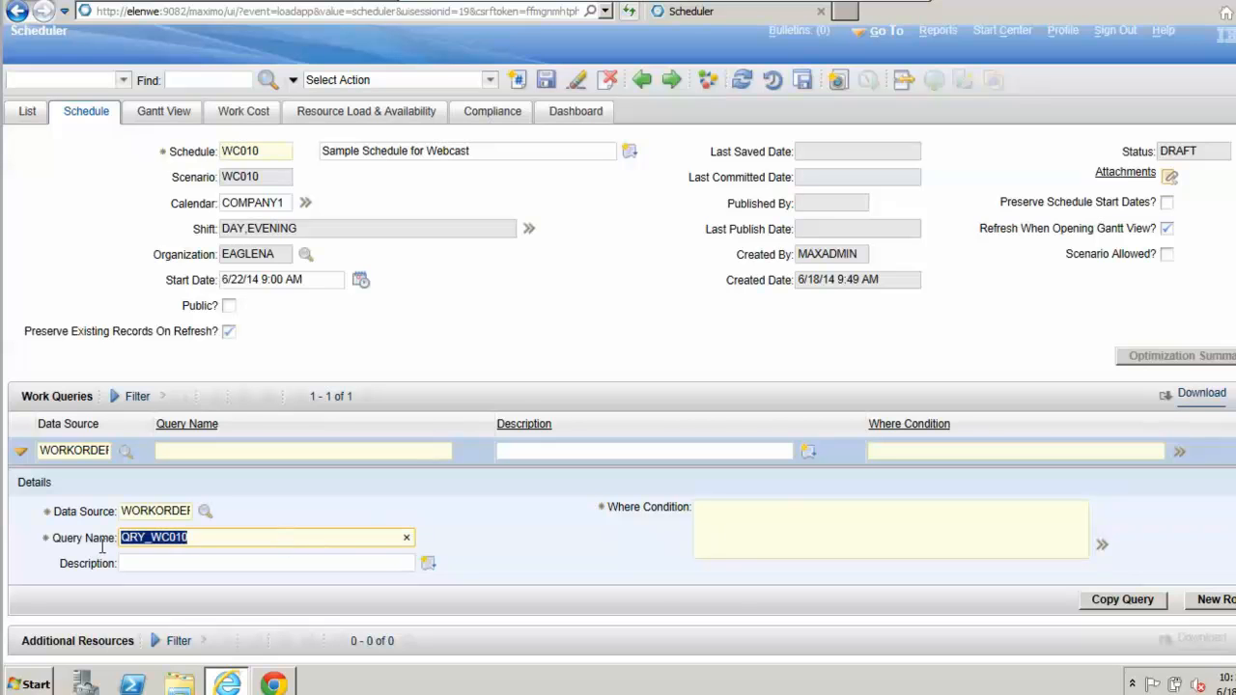
pyautogui.hotkey('ctrl', 'c')
pyautogui.click(165, 563)
pyautogui.hotkey('ctrl', 'v')
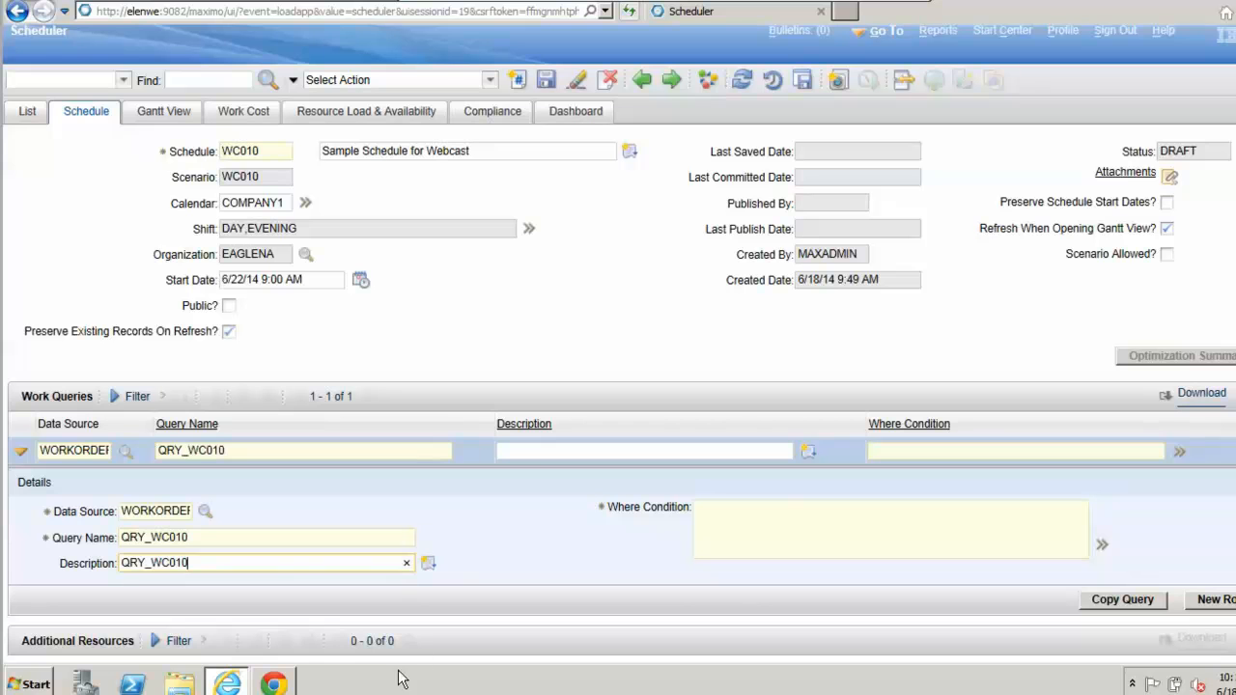
# Step: Build the where condition wonum = '1234' for the work query in the SQL Expression Builder
pyautogui.click(754, 524)
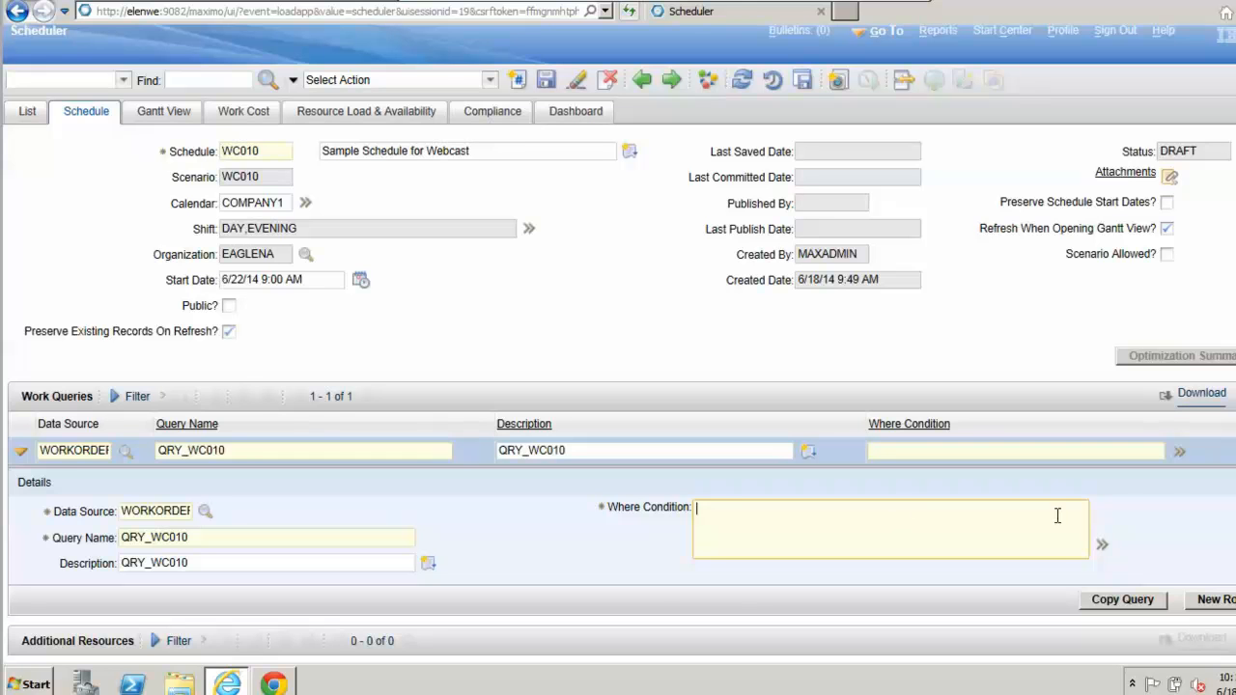
pyautogui.click(1103, 545)
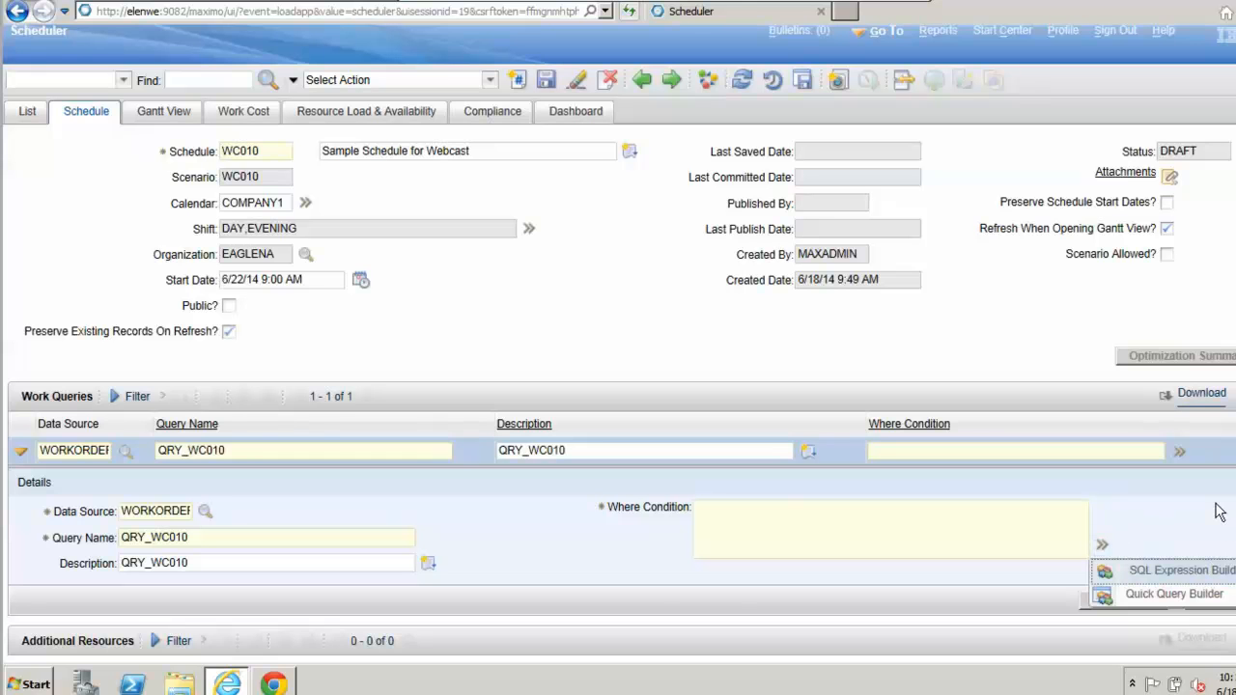
pyautogui.click(1221, 575)
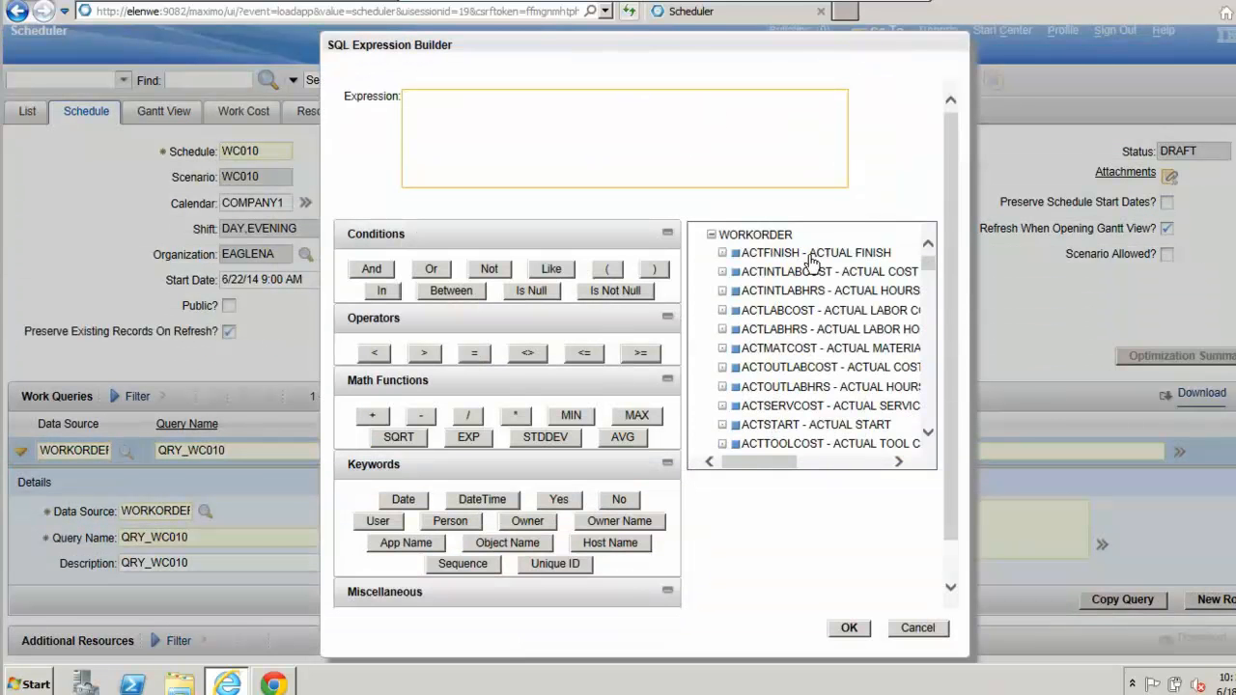
pyautogui.scroll(-5, 925, 280)
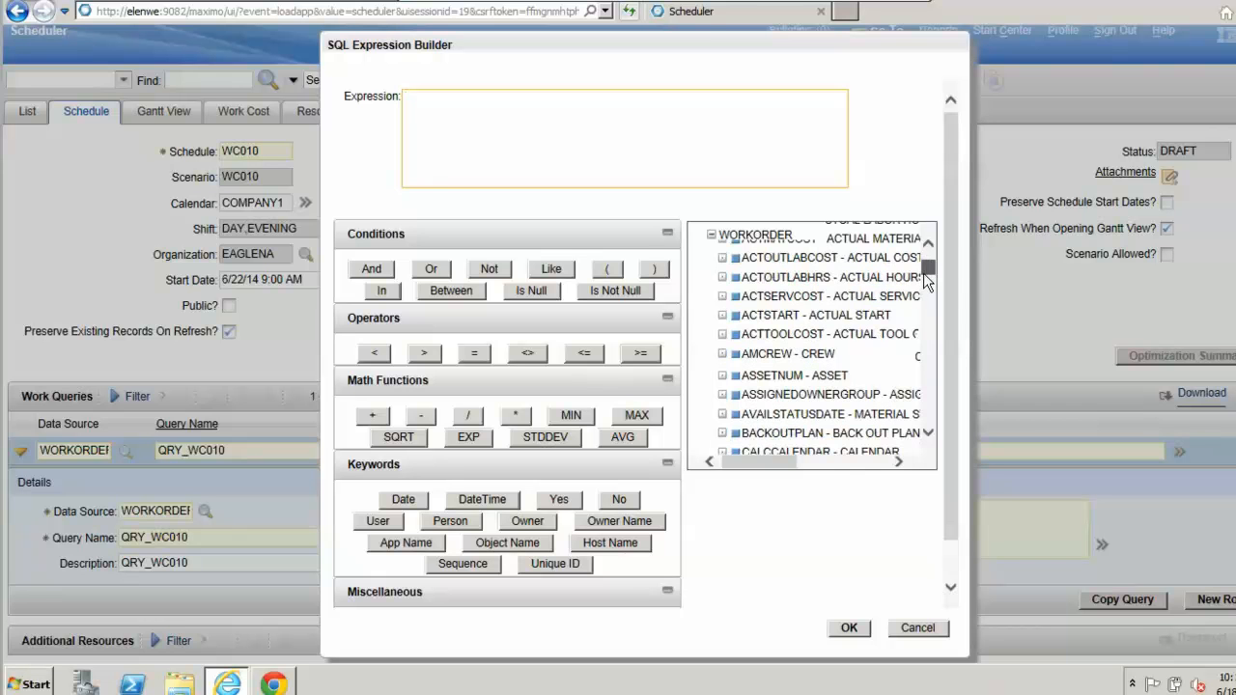
pyautogui.moveTo(924, 273); pyautogui.dragTo(927, 409)
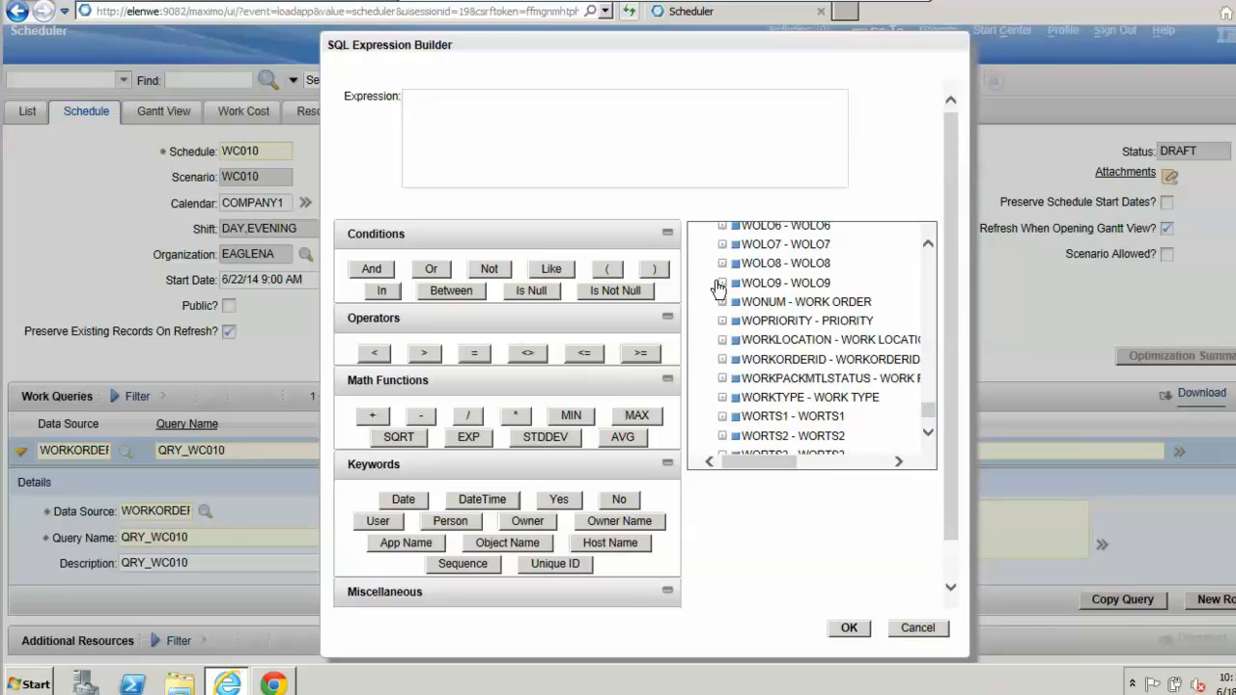
pyautogui.click(763, 302)
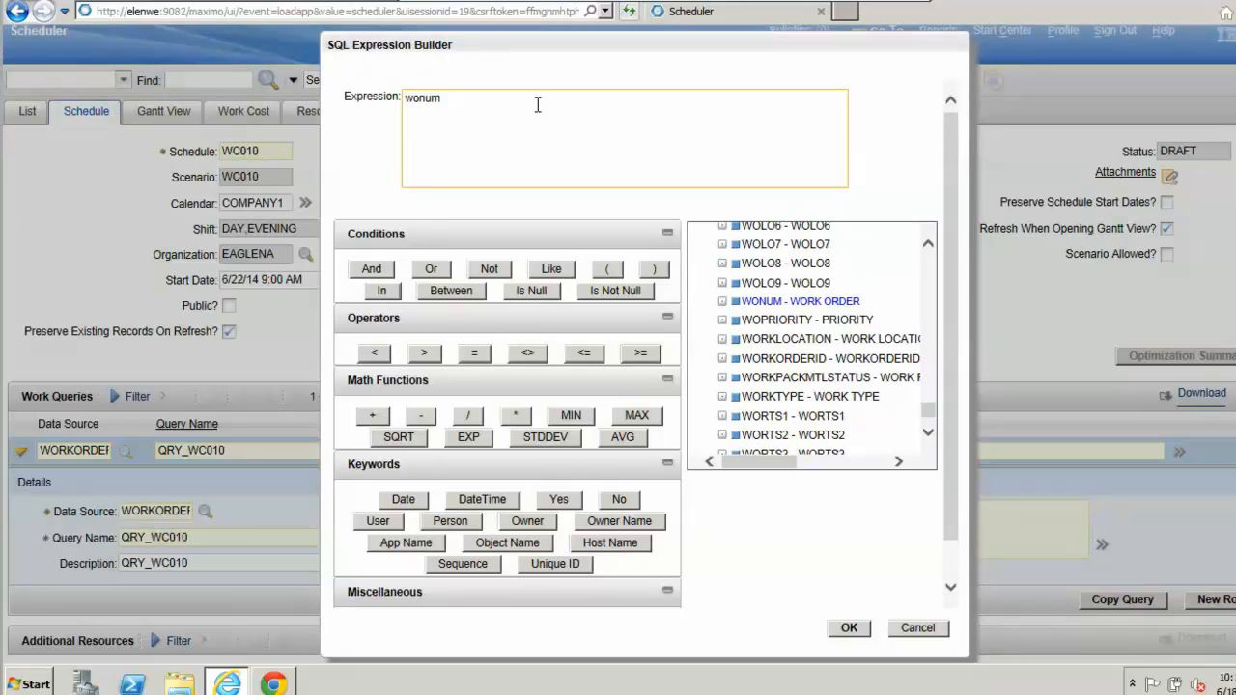
pyautogui.write("= '1234")
pyautogui.click(852, 629)
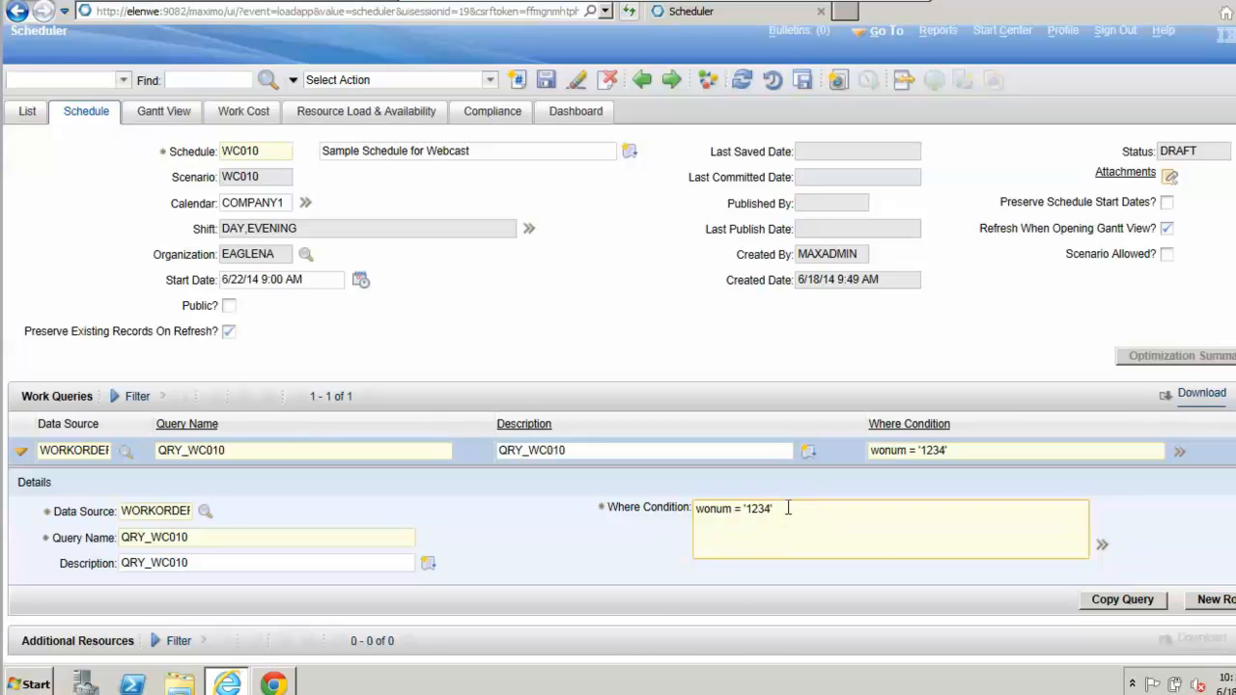
# Step: Clear the query's where condition and open the Quick Query Builder for it
pyautogui.tripleClick(785, 508)
pyautogui.press('BackSpace')
pyautogui.click(1101, 545)
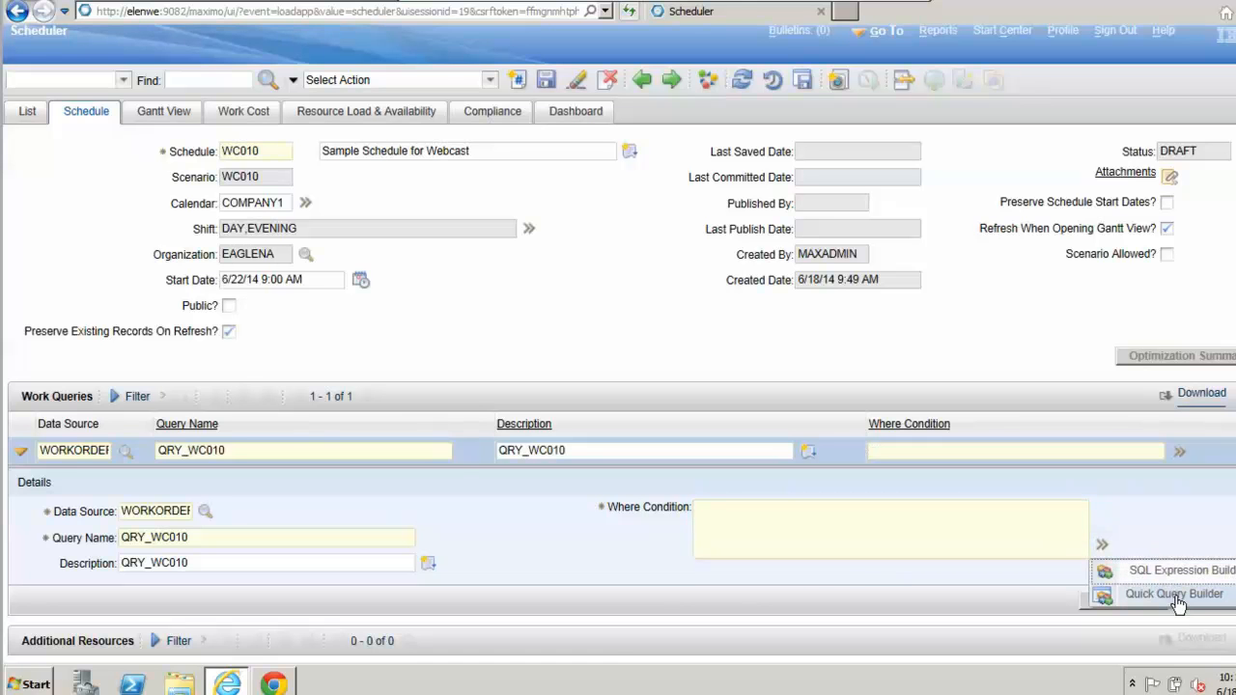
pyautogui.click(1175, 595)
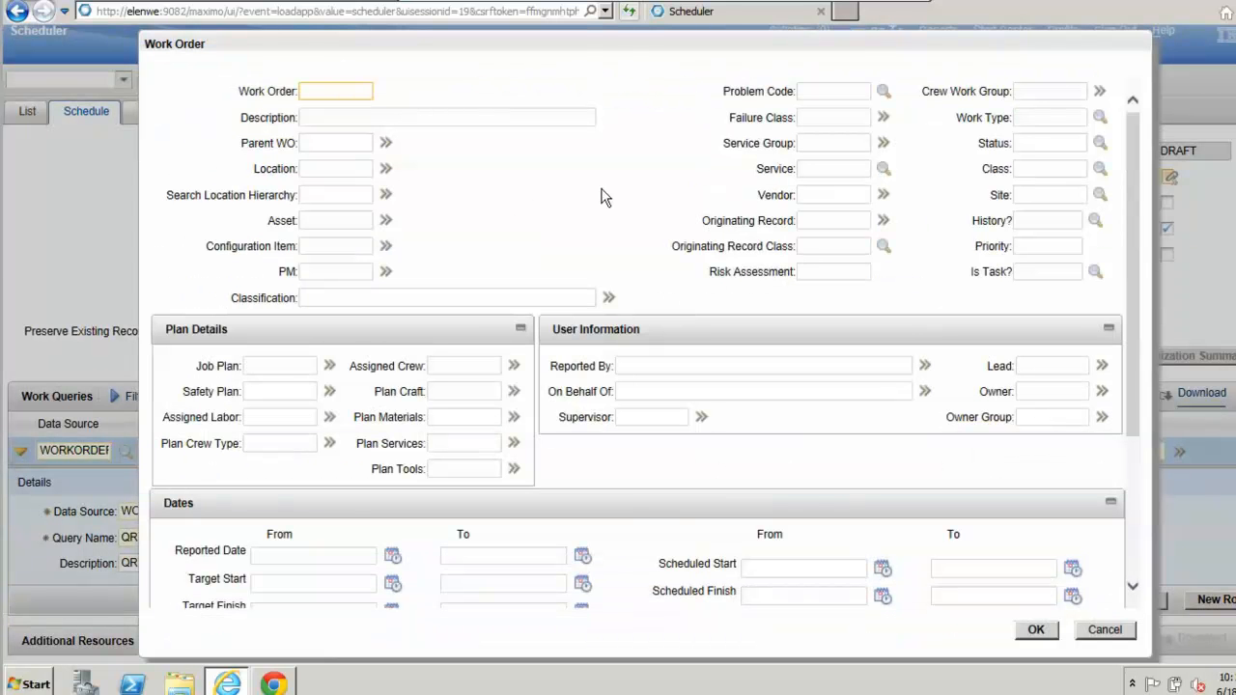
pyautogui.click(635, 138)
# Step: Restrict the work order query to asset GEN_3508 and location SUBSTN
pyautogui.click(328, 224)
pyautogui.write('G')
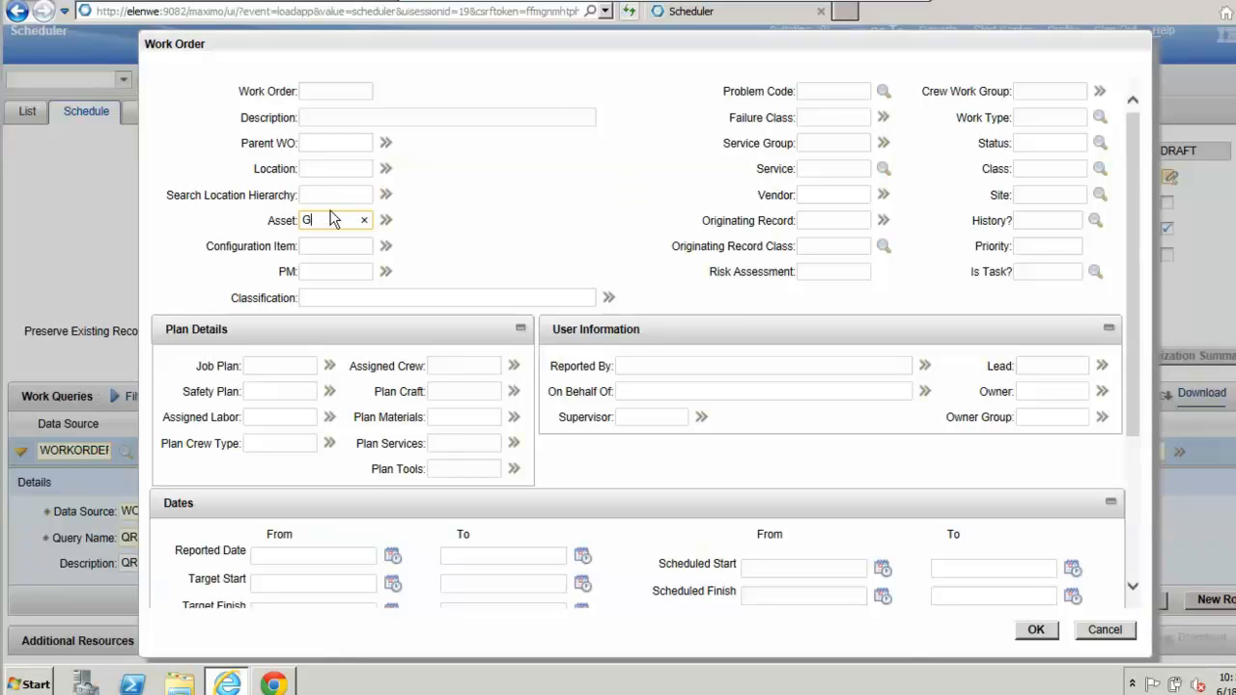
pyautogui.write('EN_508')
pyautogui.press('Tab')
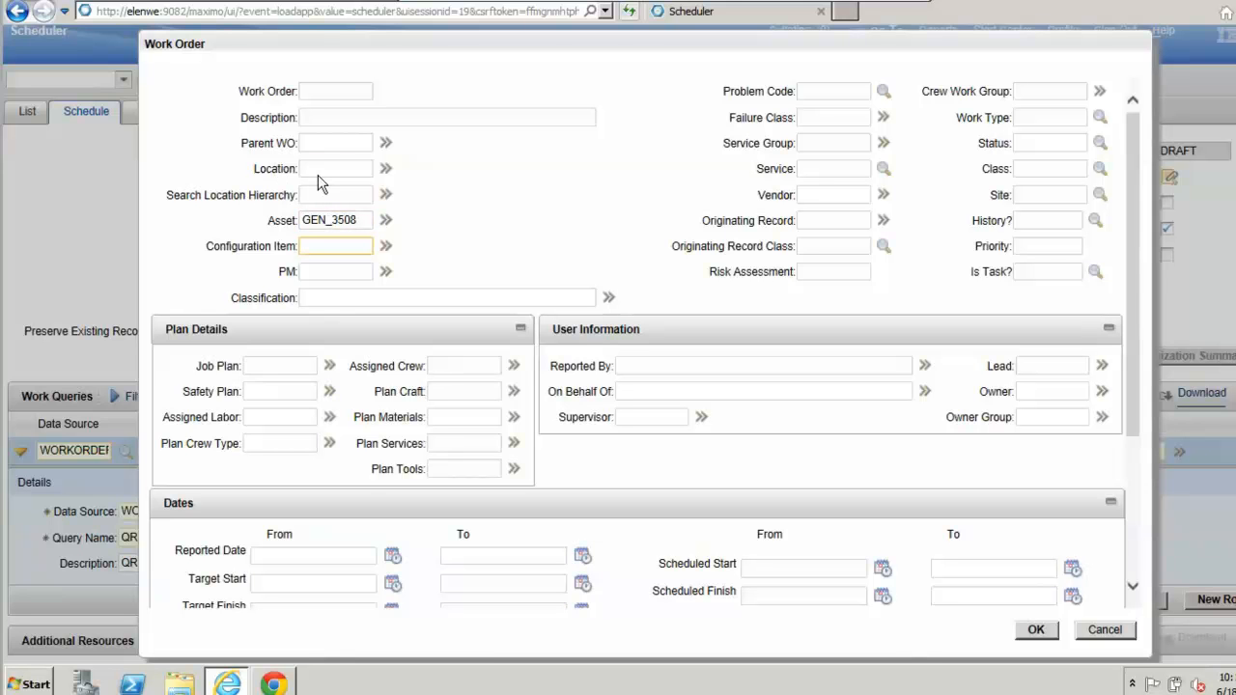
pyautogui.click(319, 173)
pyautogui.write('SUBSTN')
pyautogui.press('Tab')
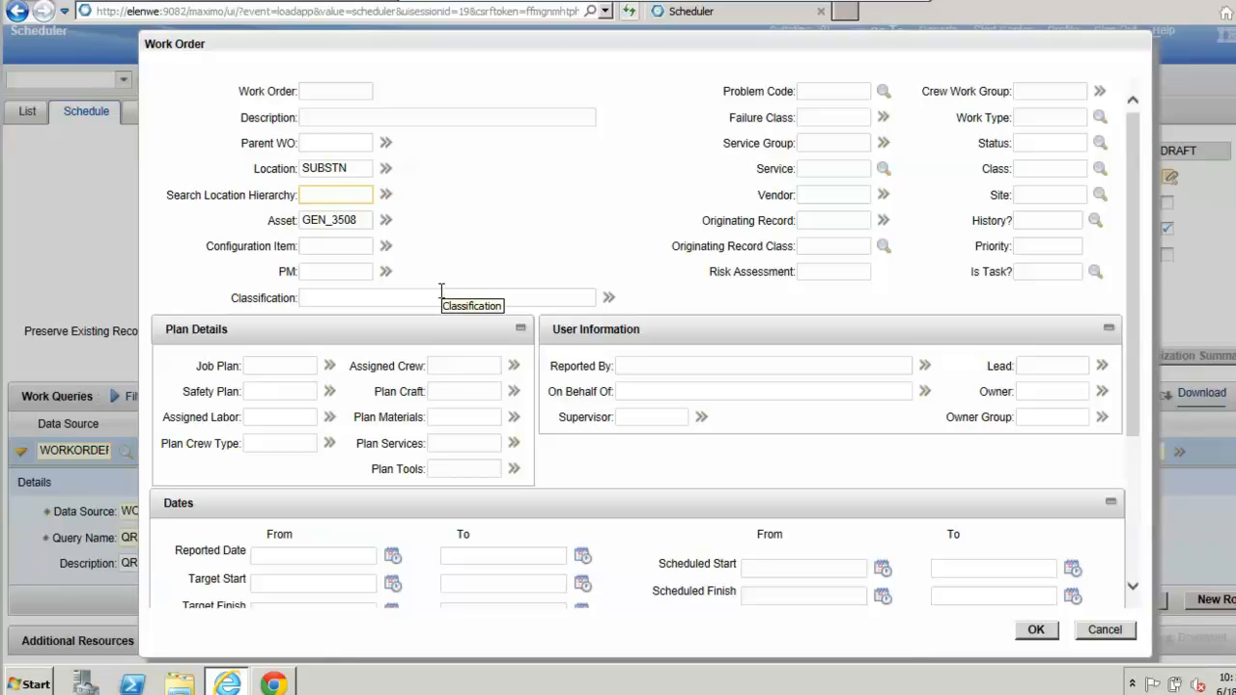
# Step: Limit the work order query to the approved status, APPR, from the list of status values
pyautogui.click(1071, 144)
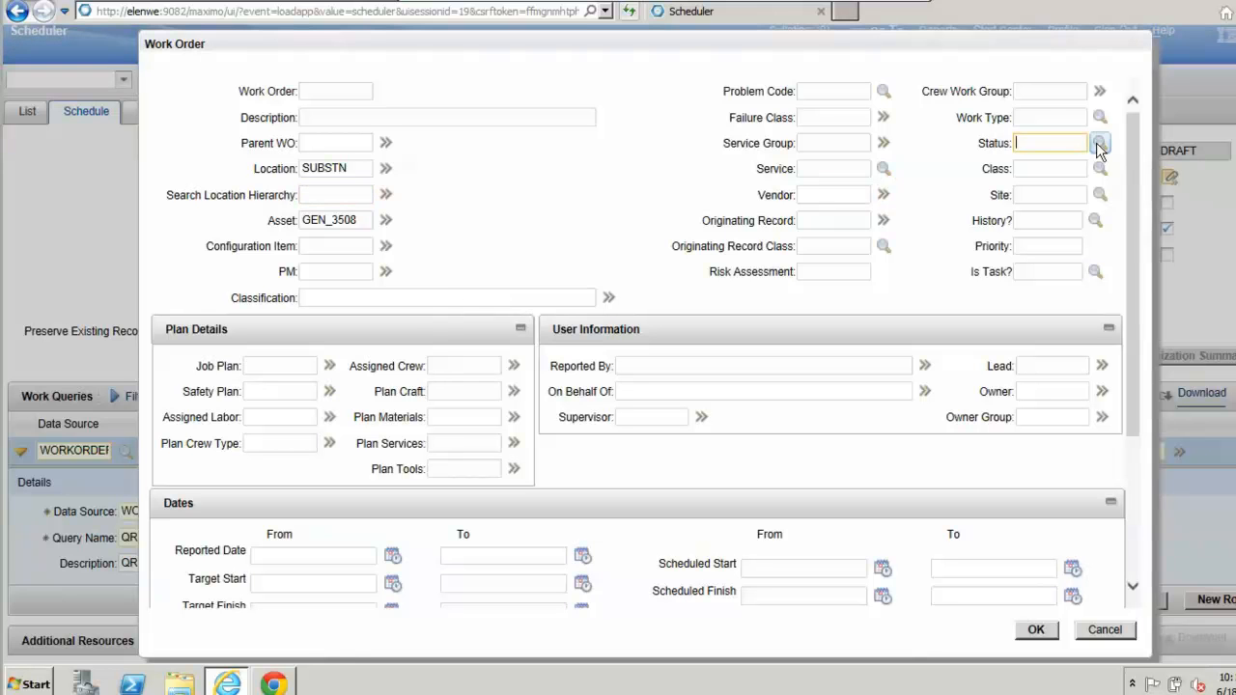
pyautogui.click(1099, 145)
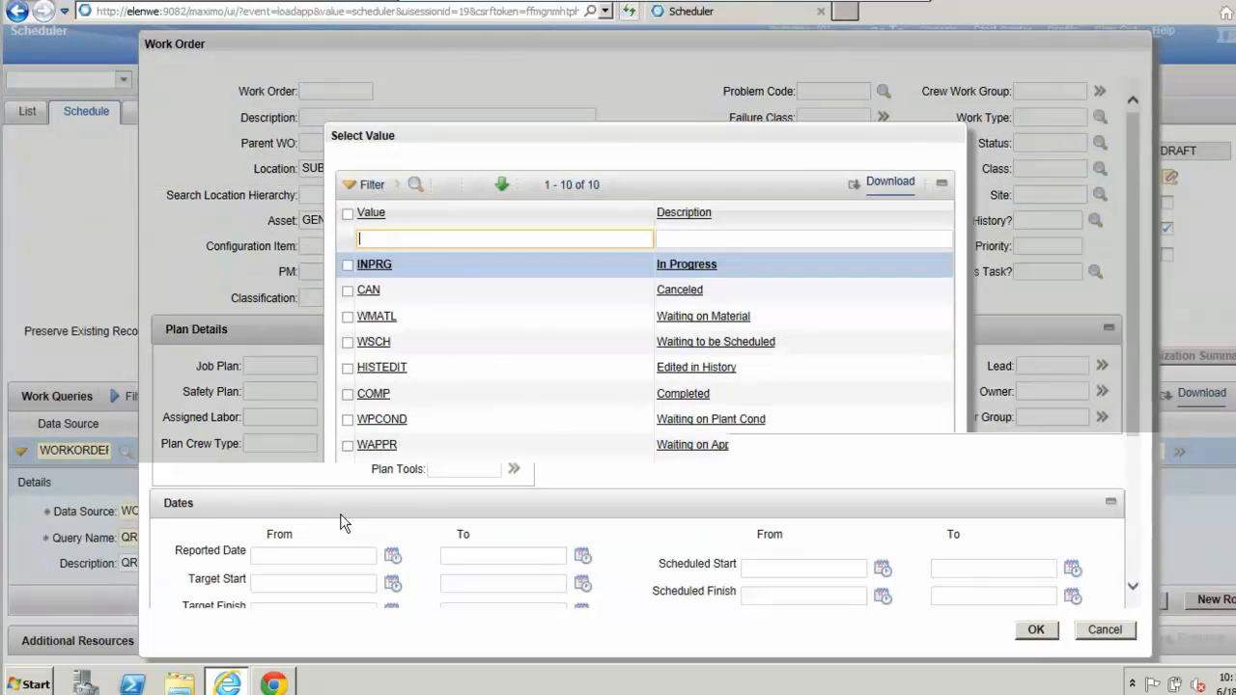
pyautogui.click(347, 471)
pyautogui.click(847, 536)
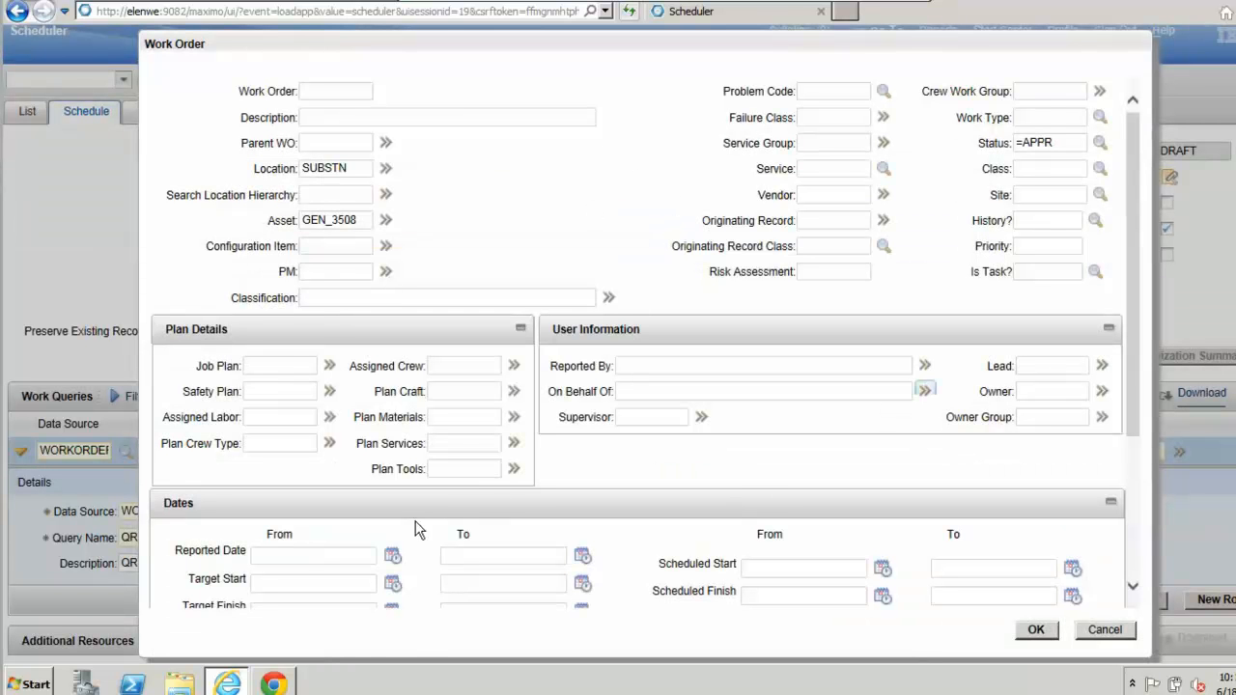
# Step: Set the beginning of the query's Target Start range to June 23, 2014 at 08:00 AM
pyautogui.click(390, 585)
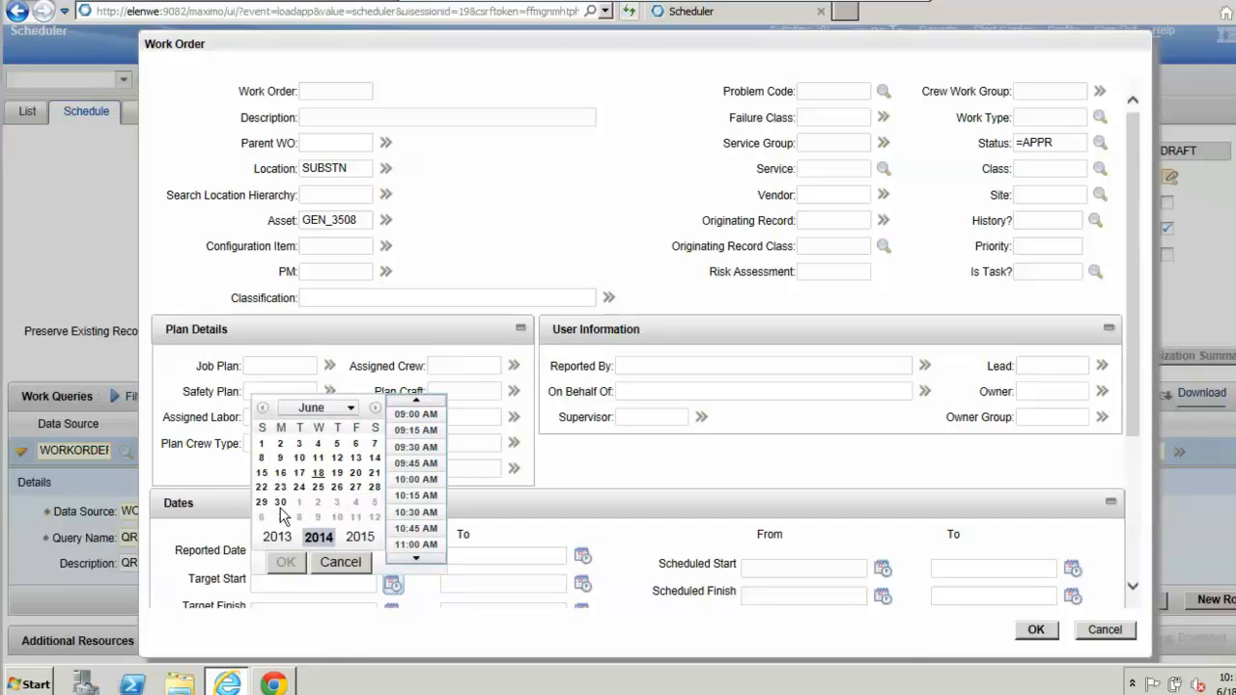
pyautogui.click(426, 401)
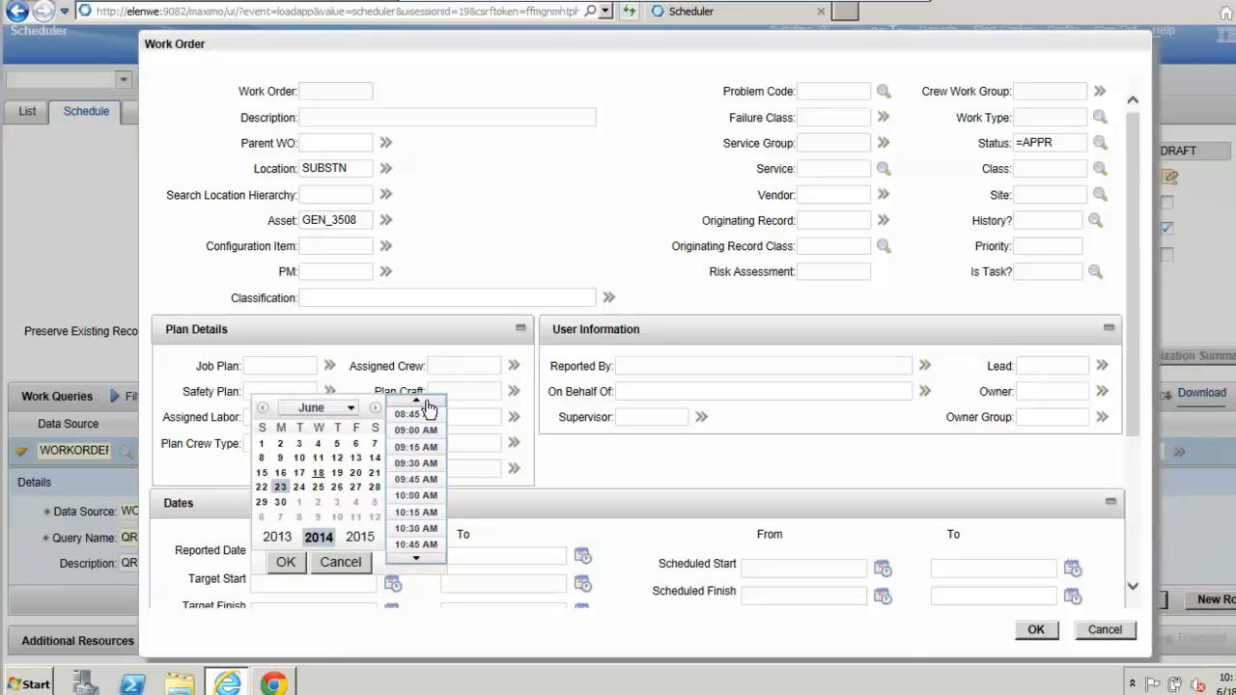
pyautogui.click(426, 402)
pyautogui.click(426, 401)
pyautogui.click(425, 402)
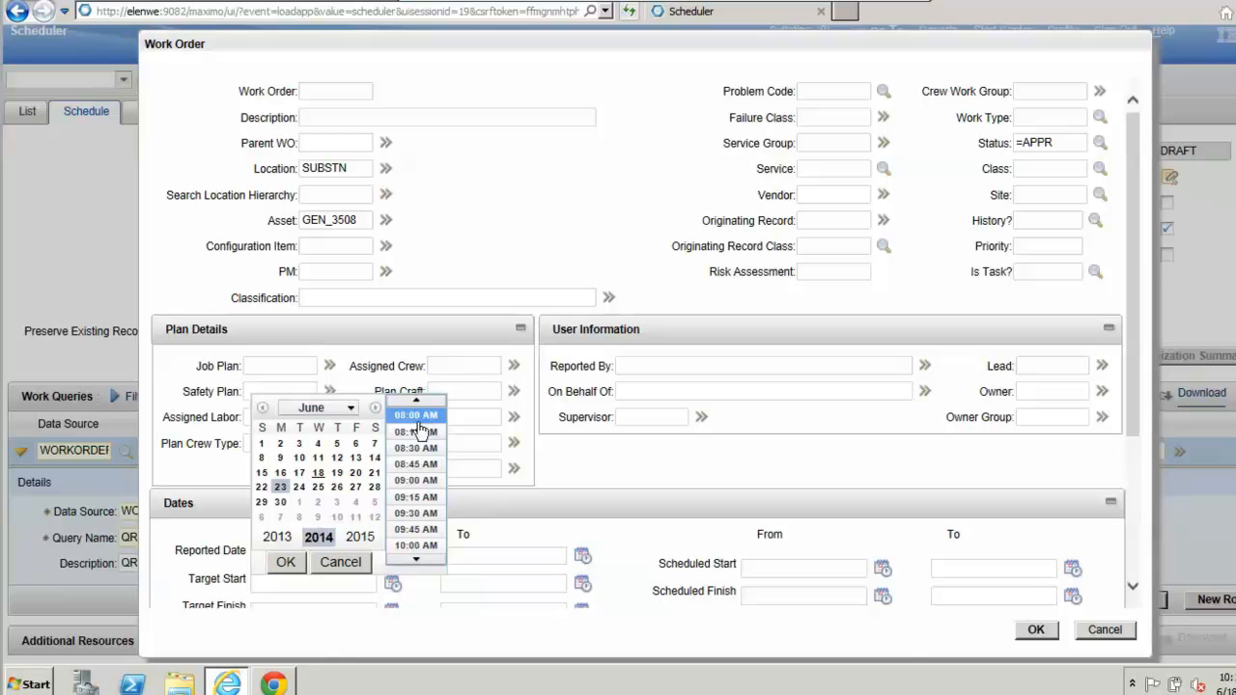
pyautogui.click(419, 423)
pyautogui.click(287, 563)
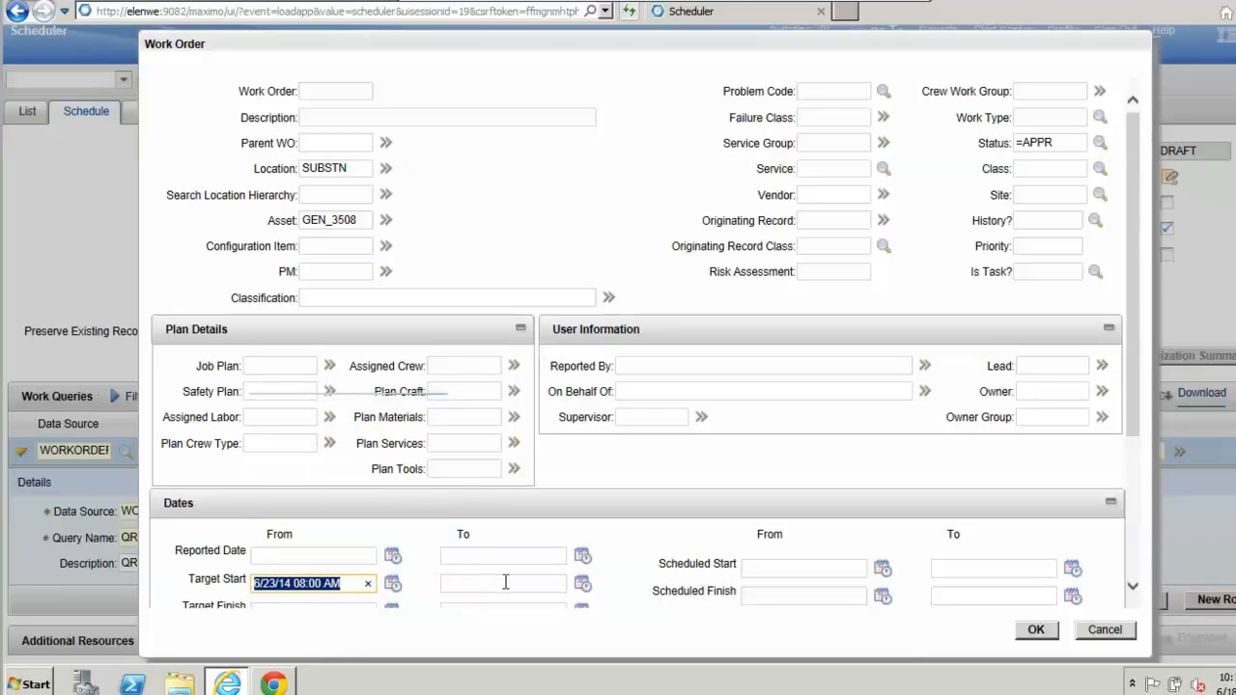
# Step: Set the end of the Target Start range to June 23, 2014 at 10:30 AM and accept the work order query
pyautogui.click(582, 583)
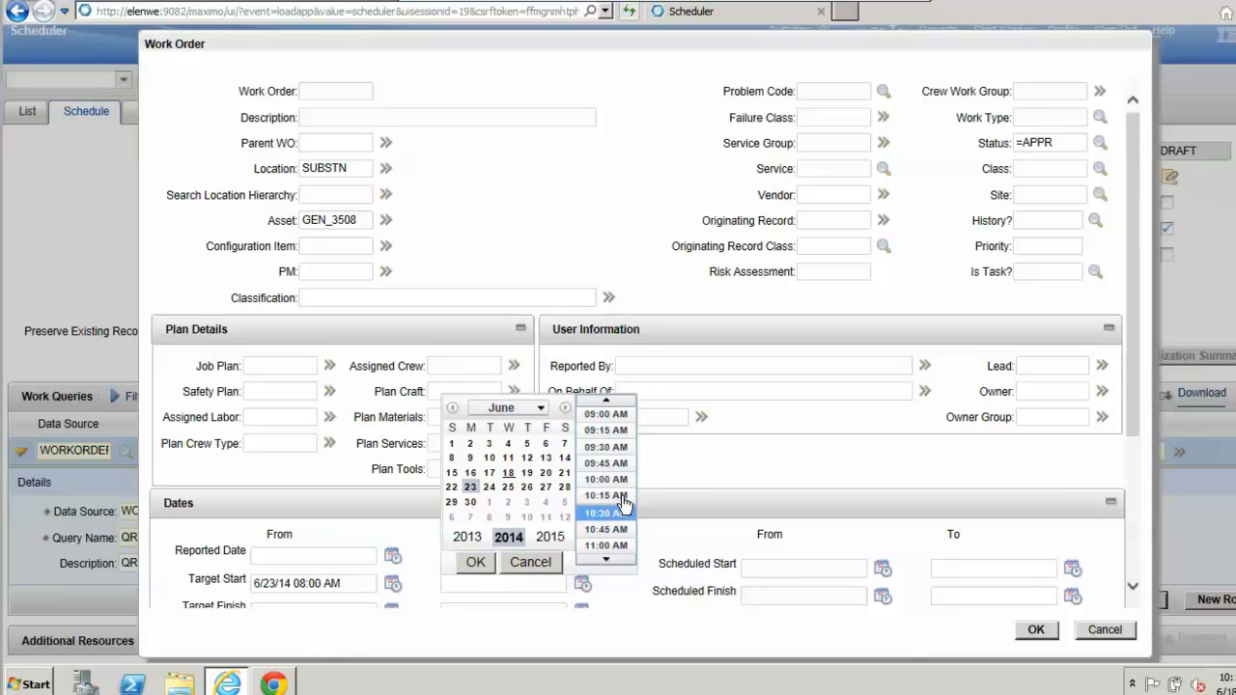
pyautogui.click(475, 562)
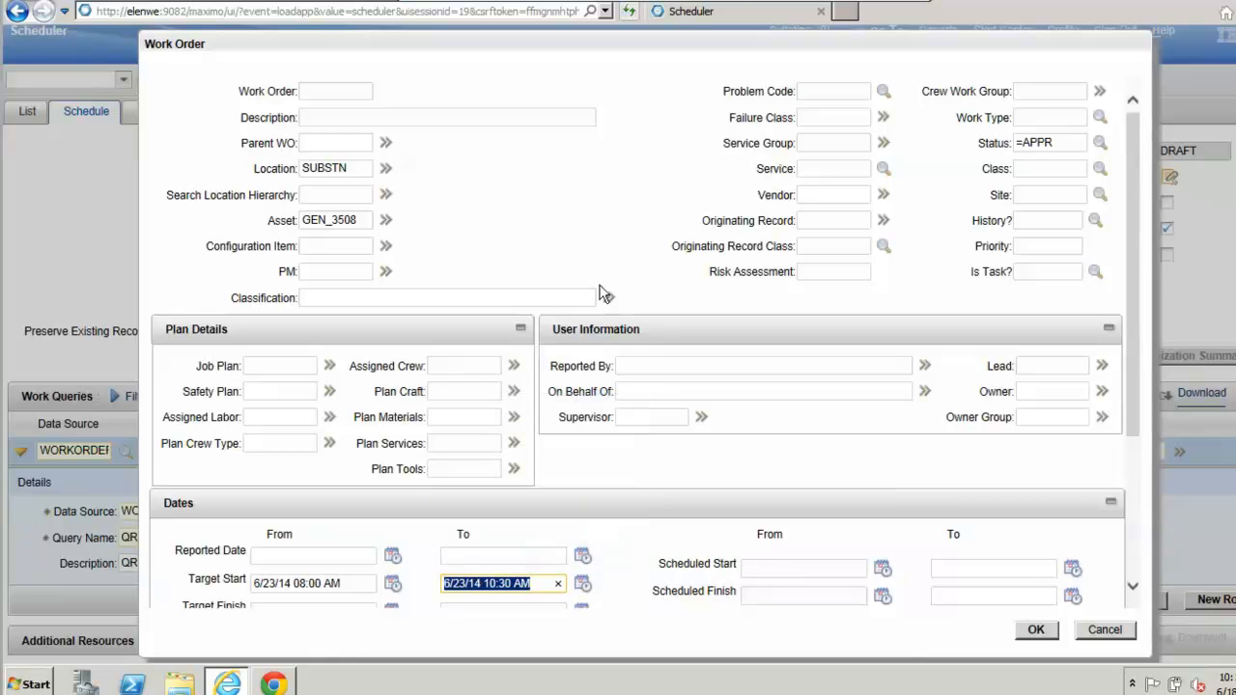
pyautogui.click(1034, 636)
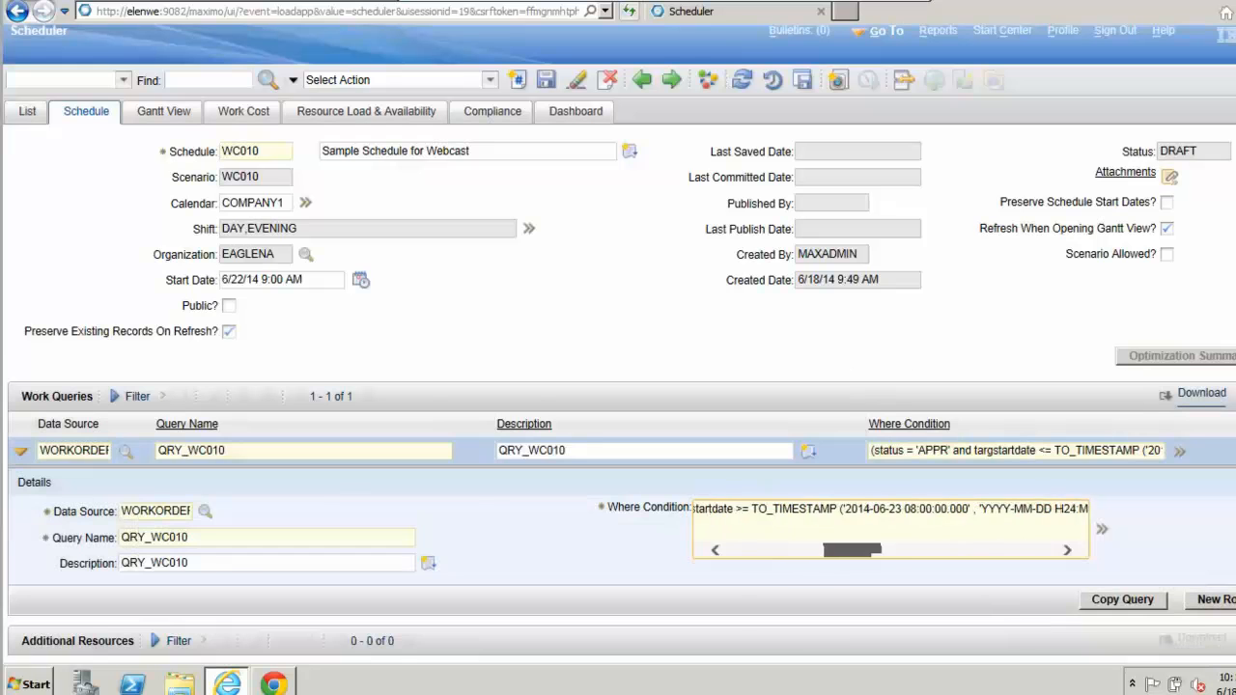
pyautogui.moveTo(864, 541); pyautogui.dragTo(560, 543)
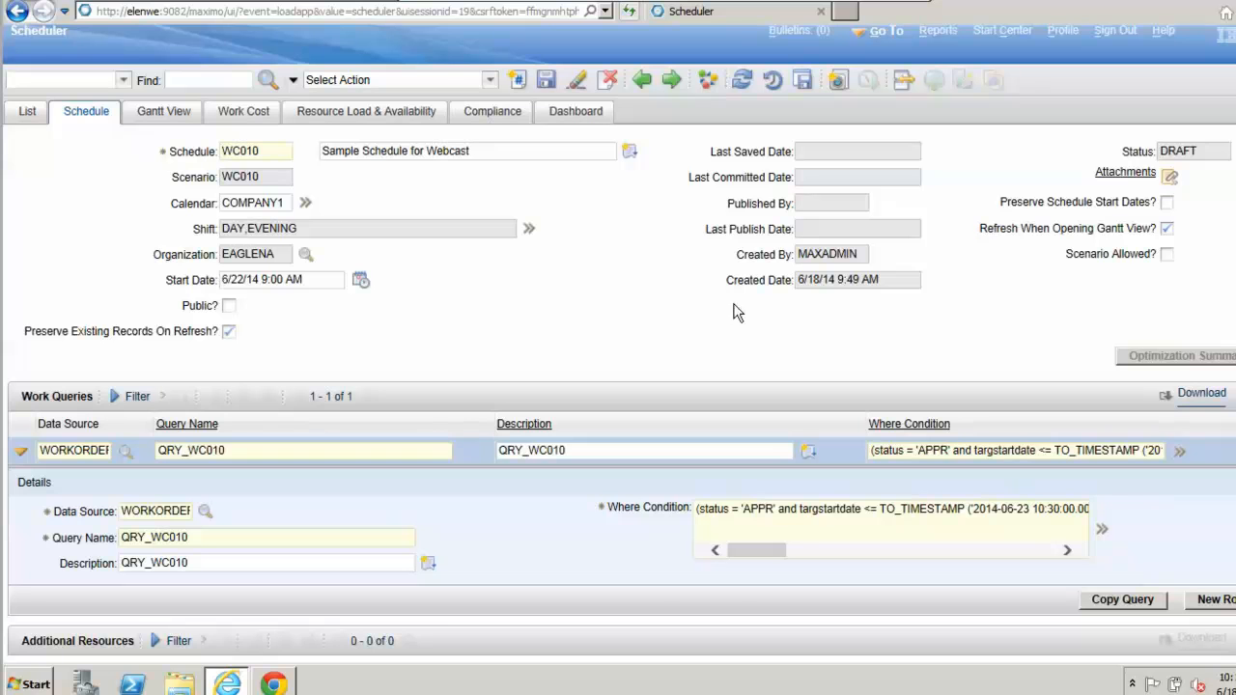
# Step: Copy the existing WOTRACK query QRY_WC007 into the schedule's work queries
pyautogui.click(1126, 600)
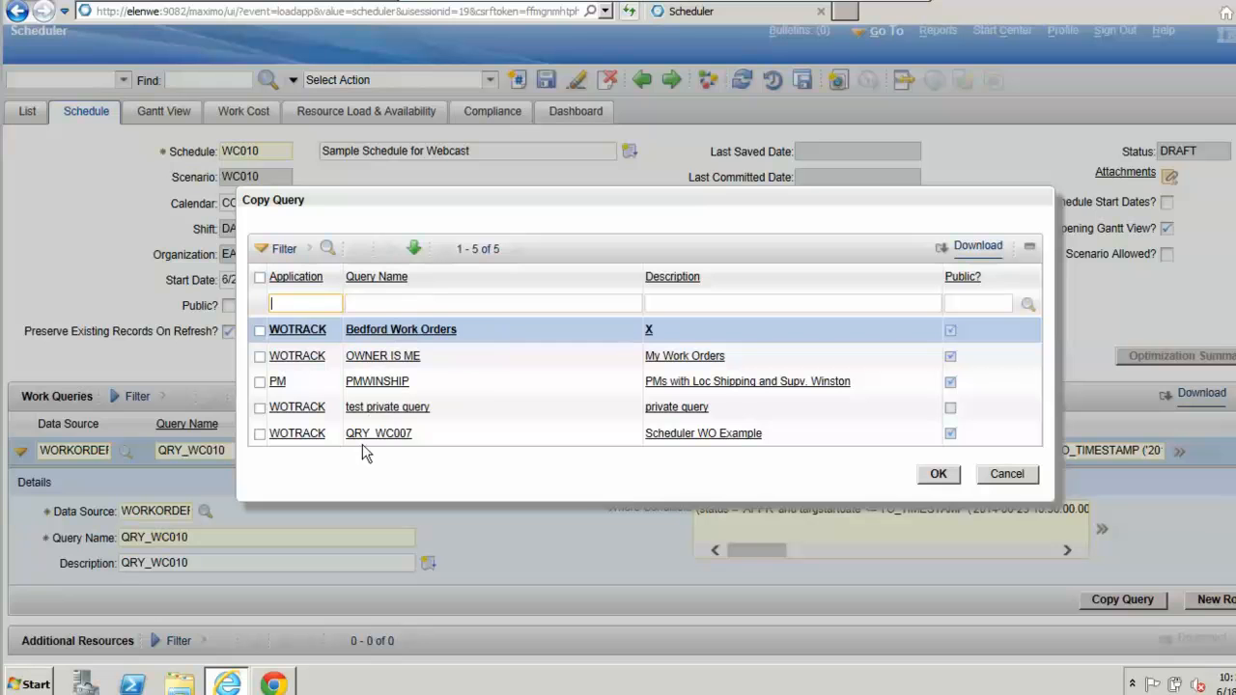
pyautogui.click(259, 437)
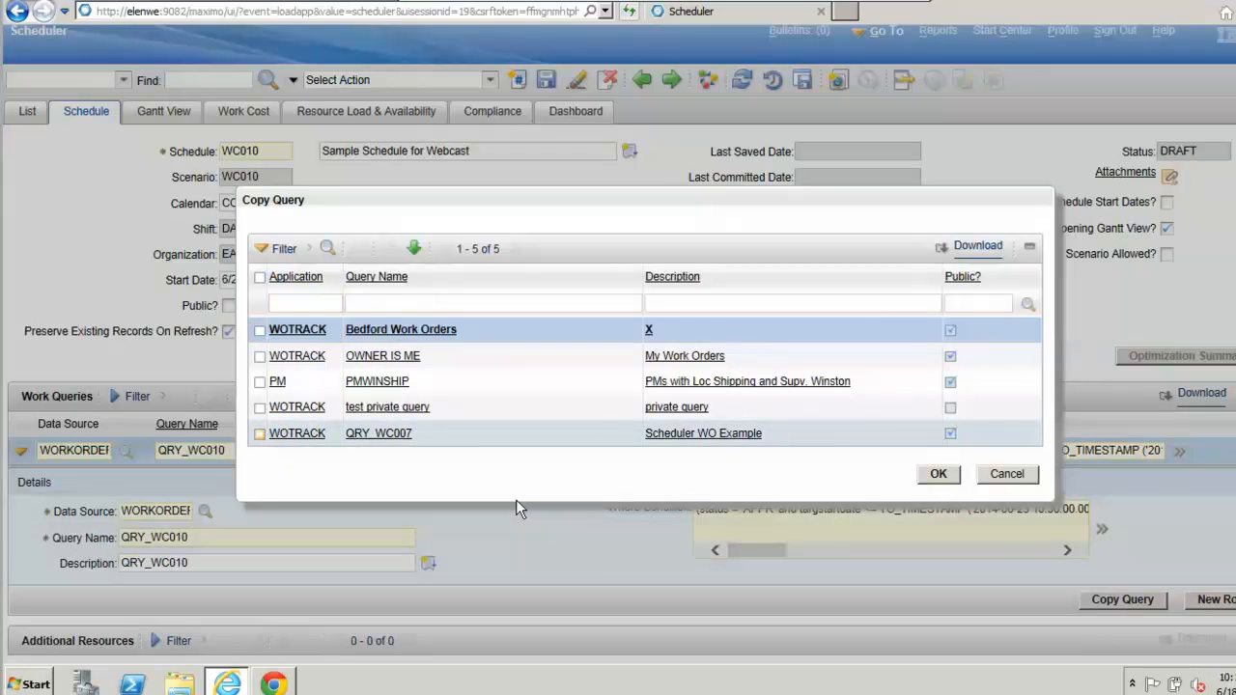
pyautogui.click(941, 475)
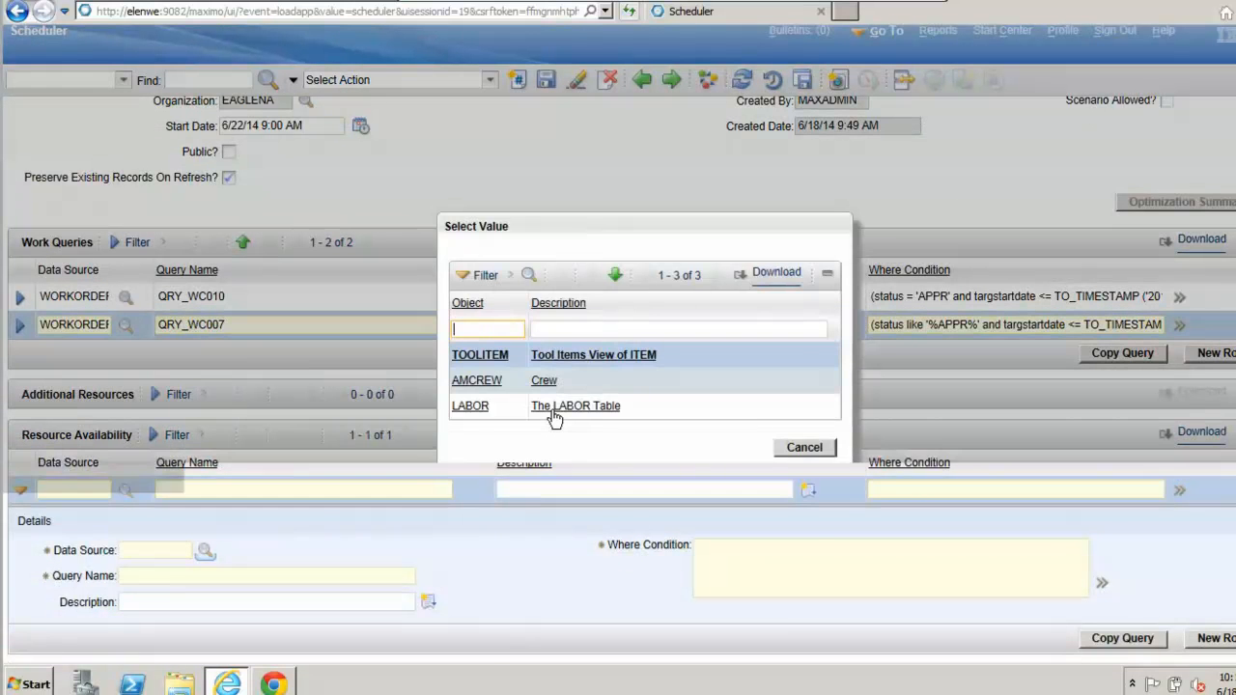
# Step: Define a resource availability query on the LABOR data source, with QRY_LAB_WC010 as both its name and description
pyautogui.click(471, 407)
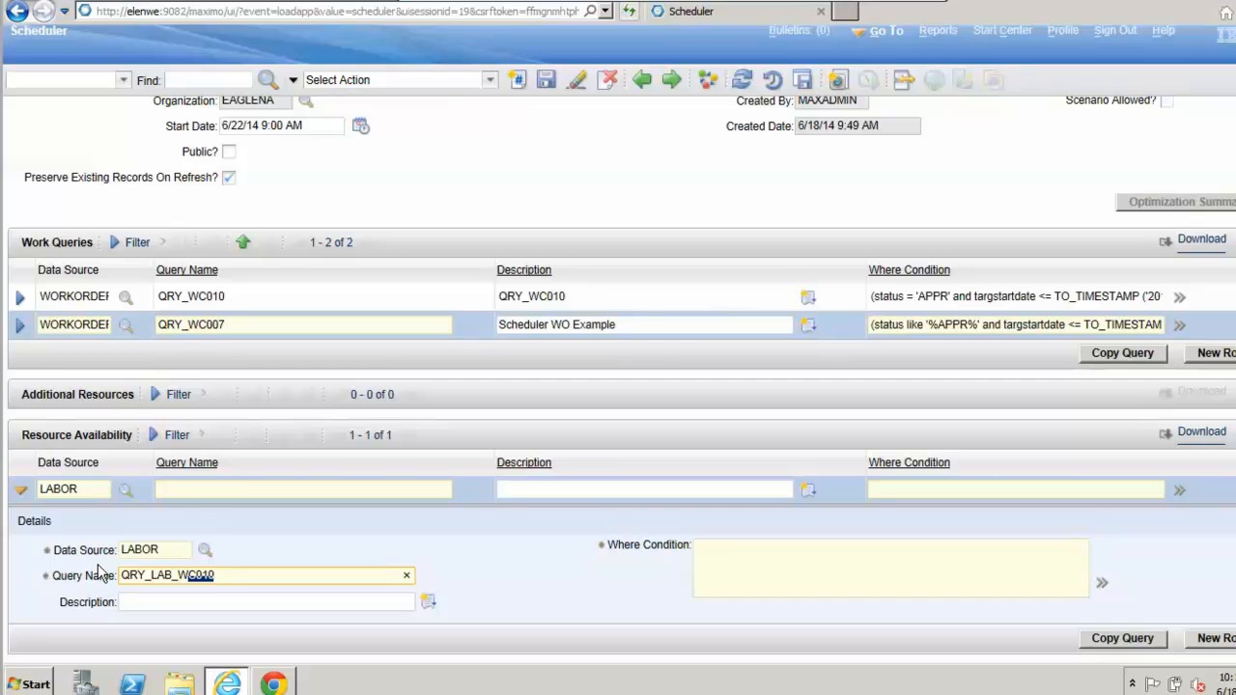
pyautogui.moveTo(98, 573); pyautogui.dragTo(98, 575)
pyautogui.click(545, 543)
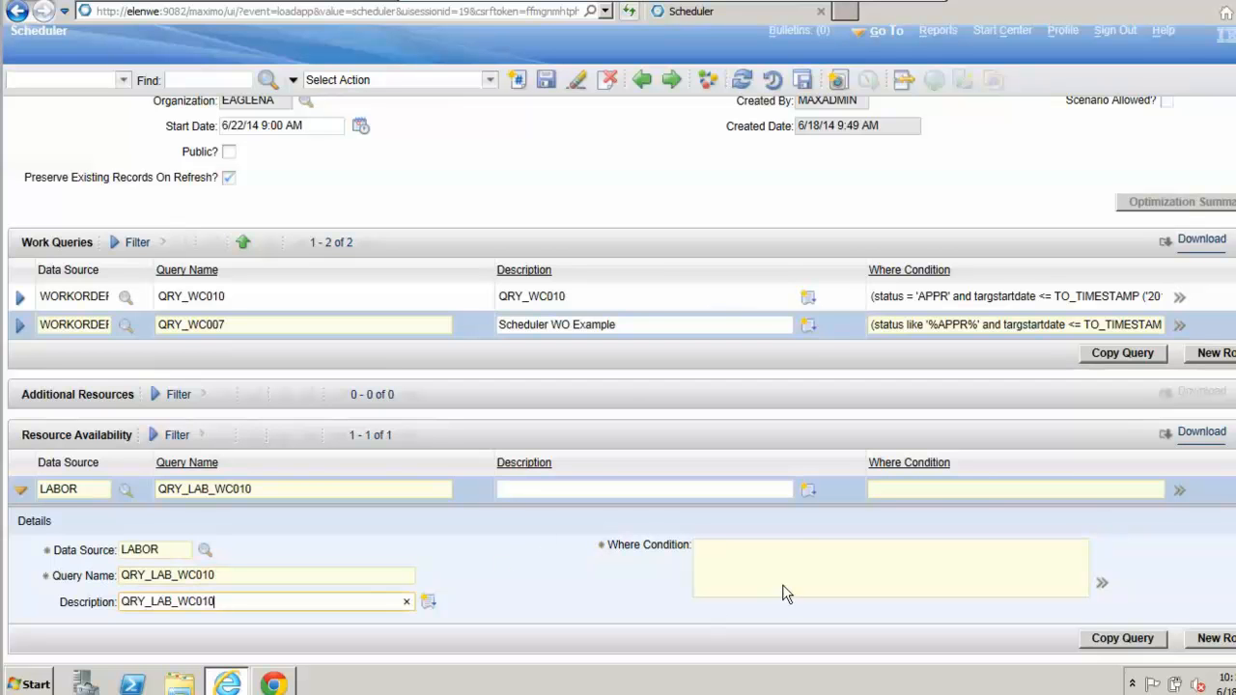
# Step: Open the Quick Query Builder for the labor query's where condition and restrict the work site to BEDFORD
pyautogui.click(806, 558)
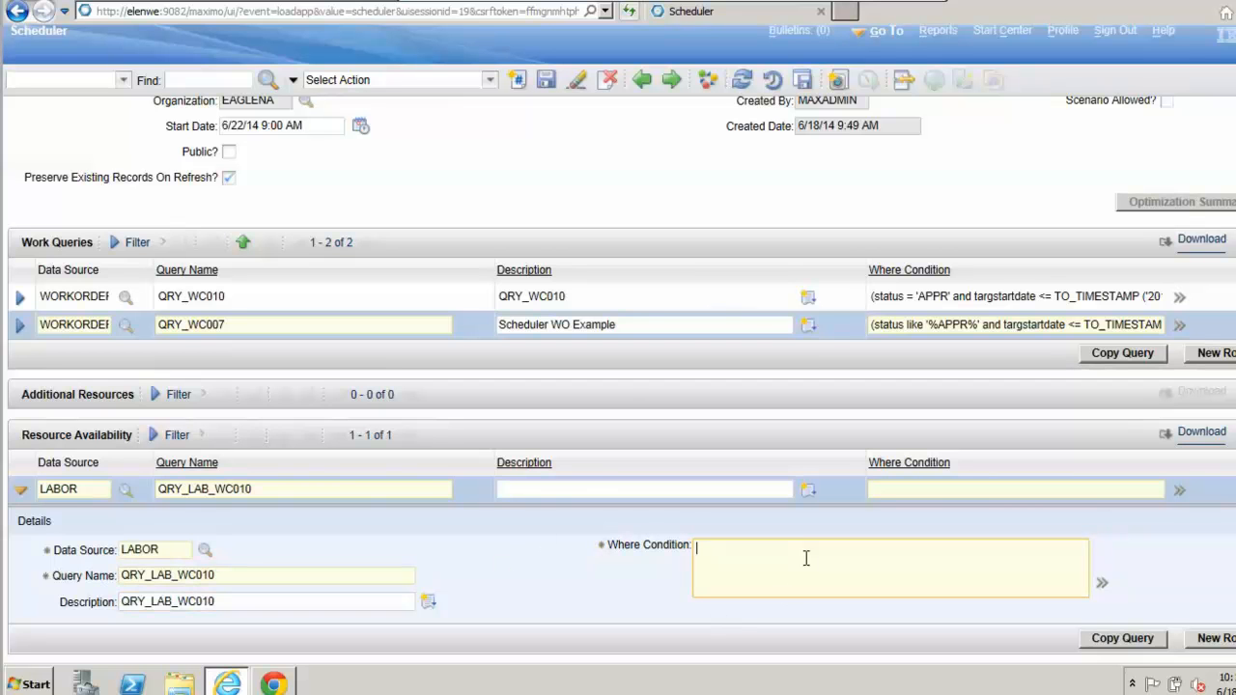
pyautogui.click(1102, 585)
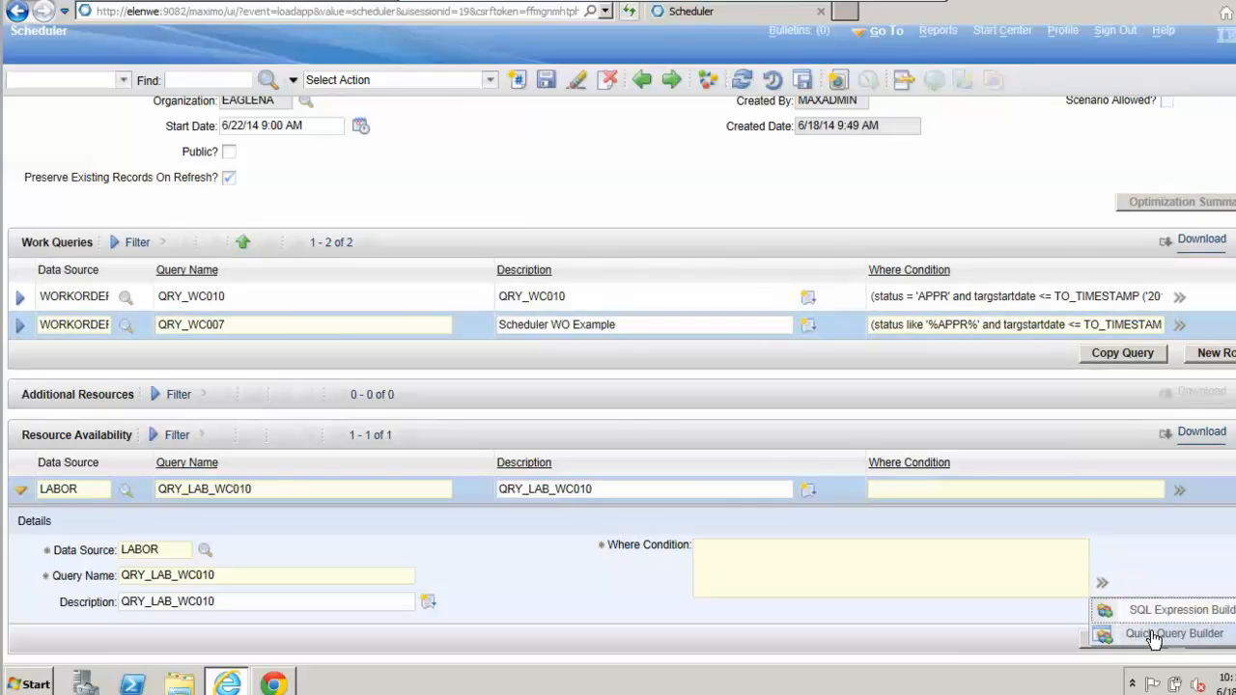
pyautogui.click(1154, 634)
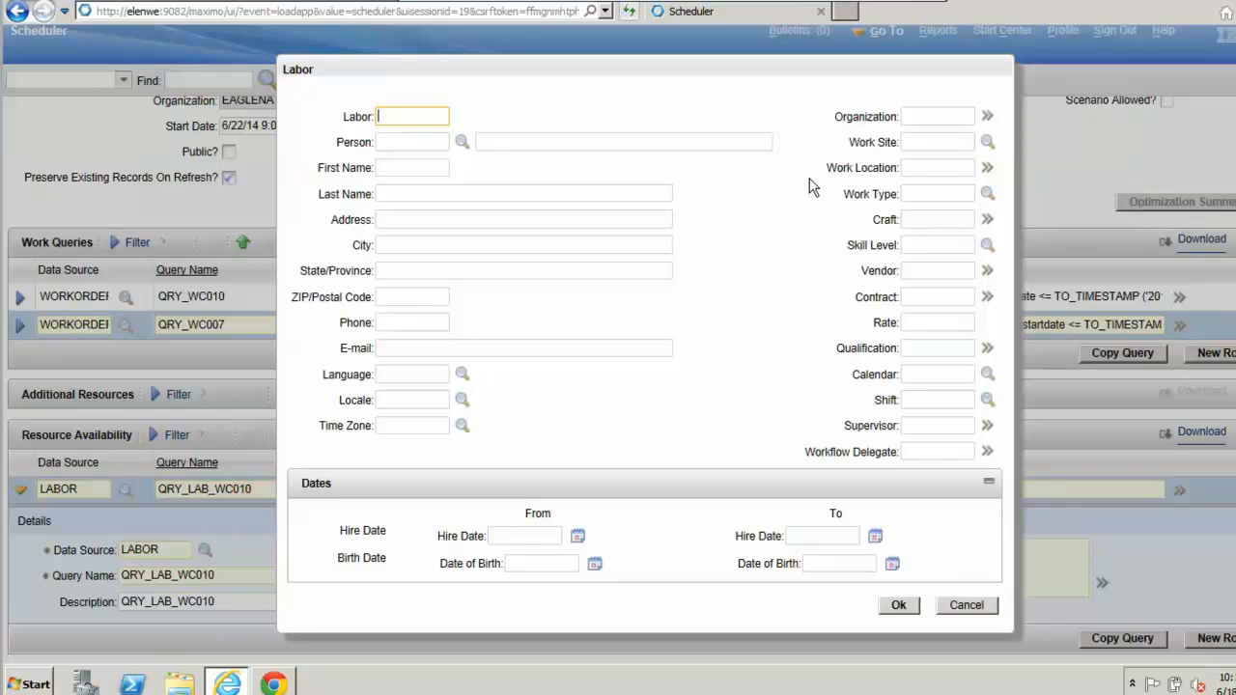
pyautogui.click(972, 145)
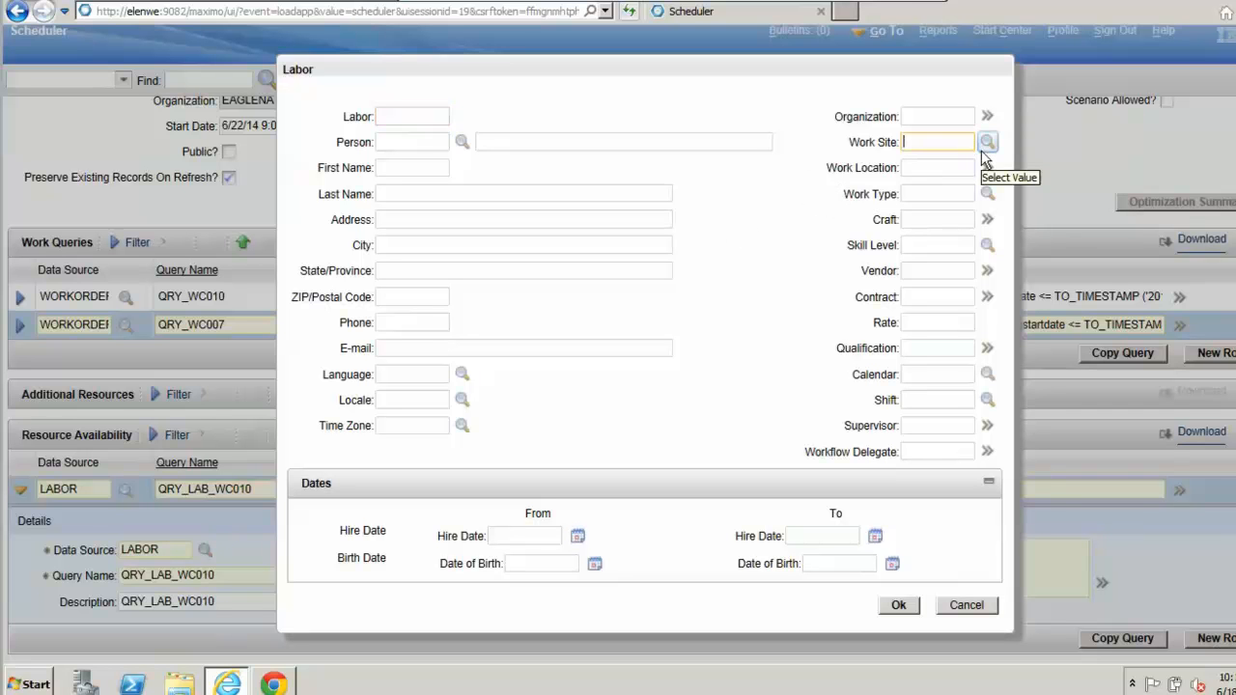
pyautogui.click(989, 142)
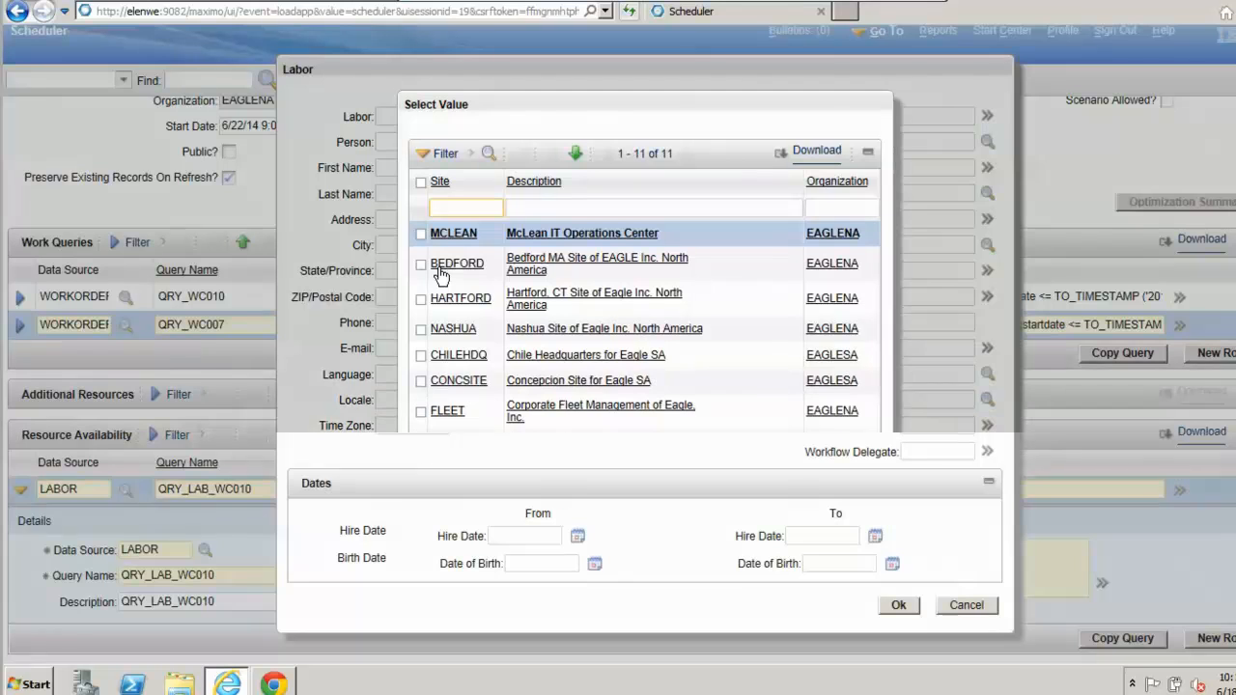
pyautogui.click(456, 263)
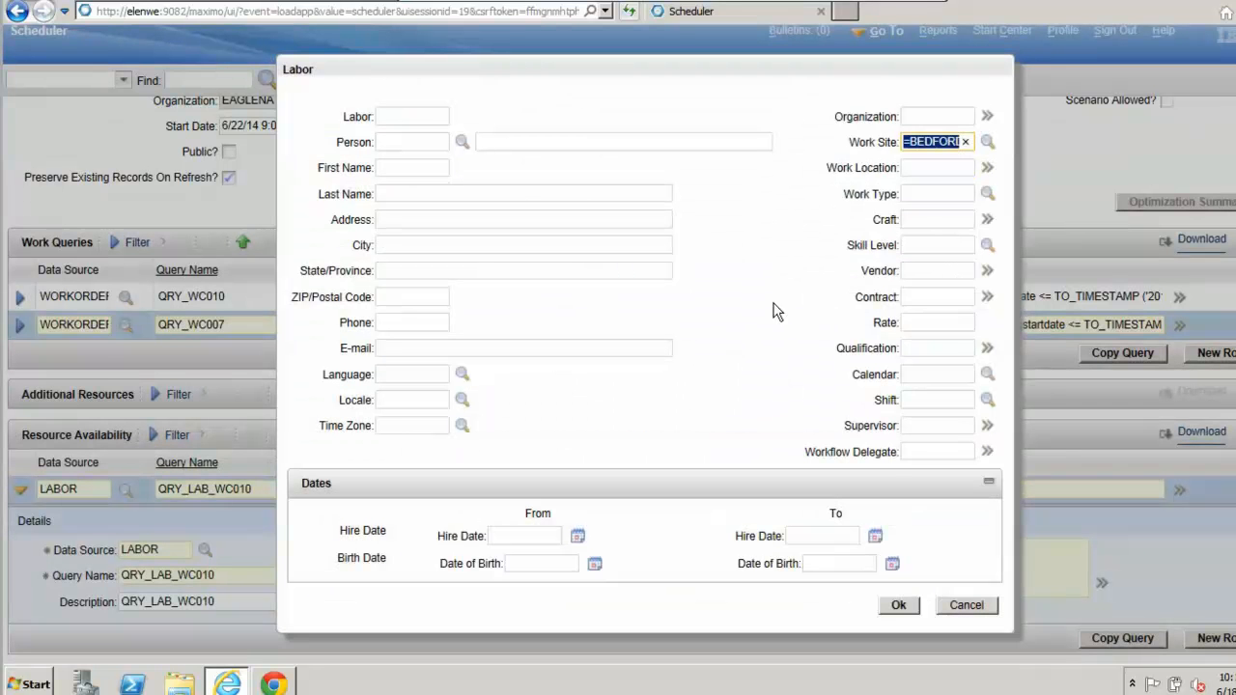
# Step: Restrict the labor query to calendar COMPANY1 and the EAGLENA shifts DAY and EVENING, and accept it
pyautogui.click(987, 372)
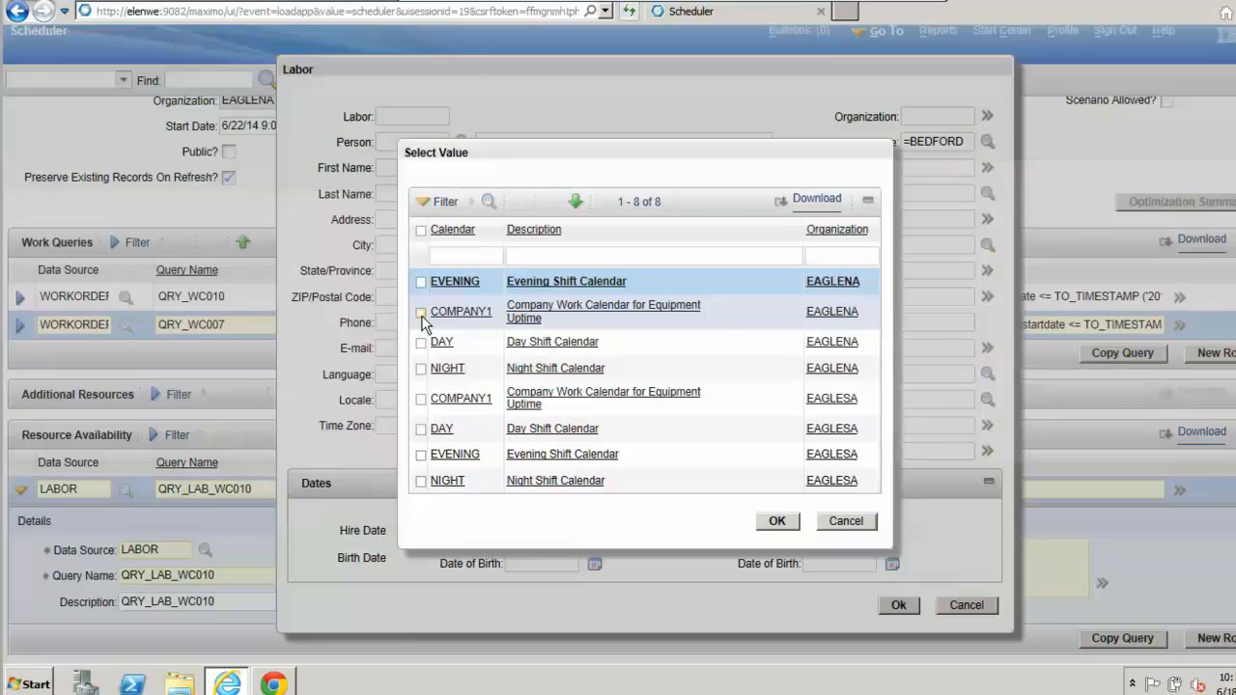
pyautogui.click(421, 315)
pyautogui.click(984, 399)
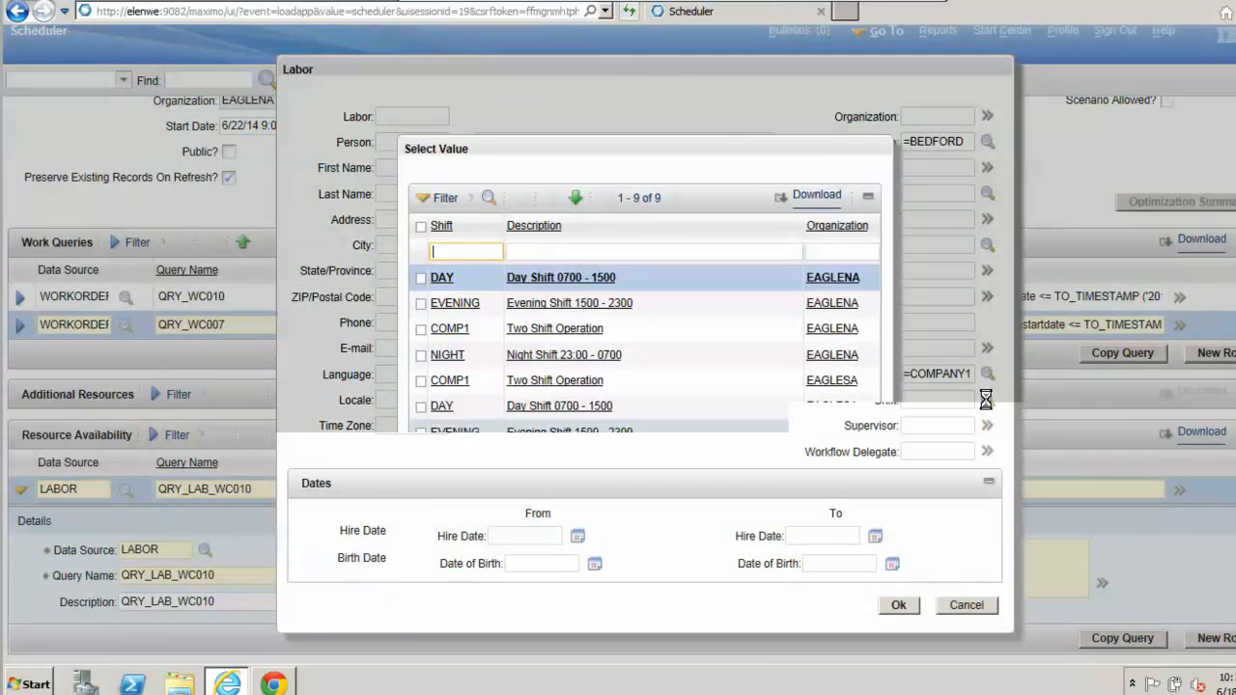
pyautogui.click(425, 279)
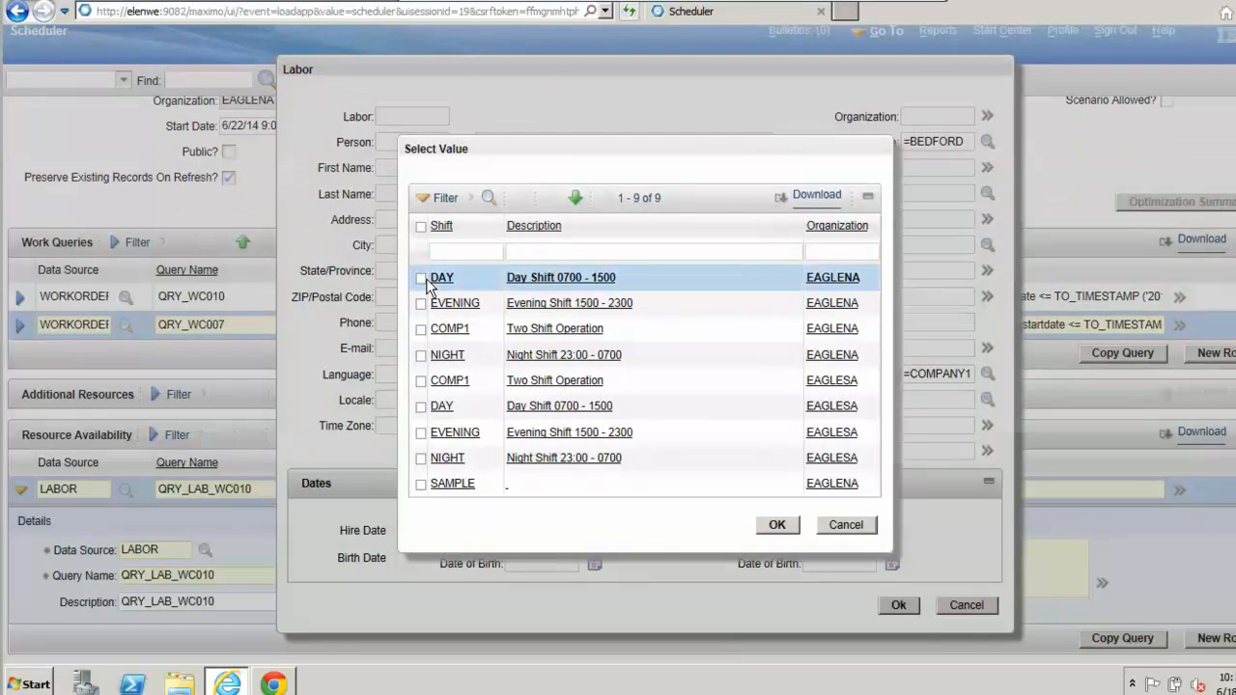
pyautogui.click(421, 304)
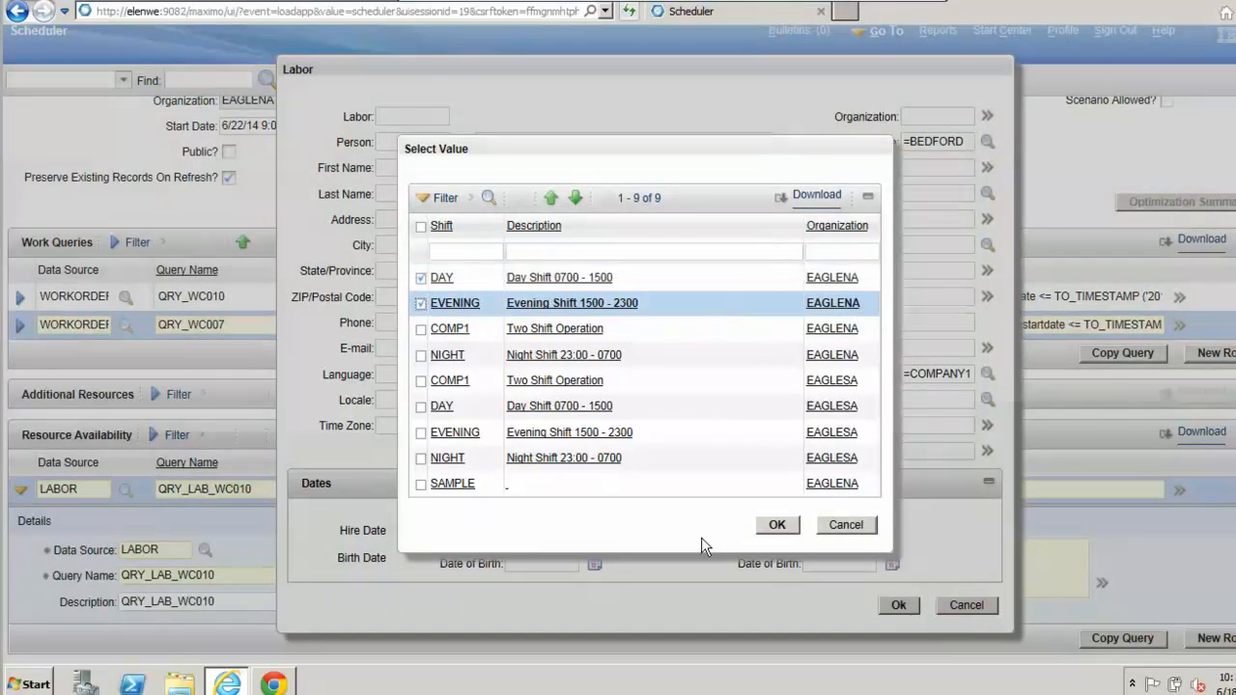
pyautogui.click(777, 525)
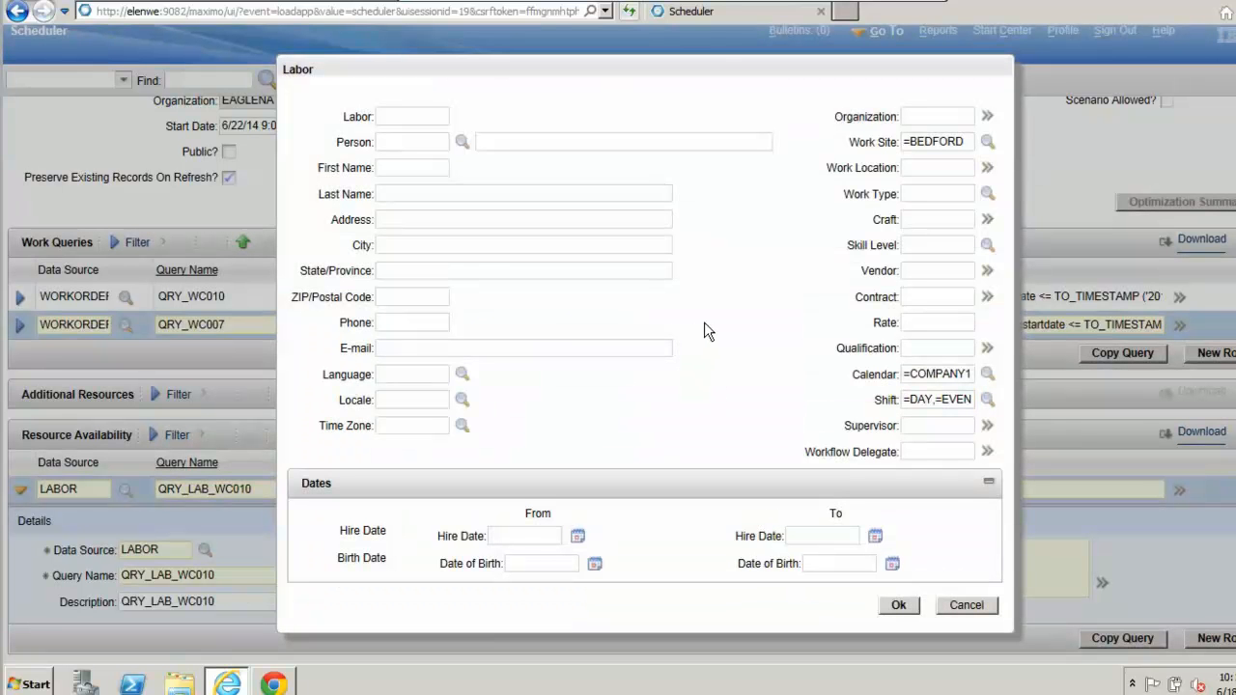
pyautogui.click(899, 609)
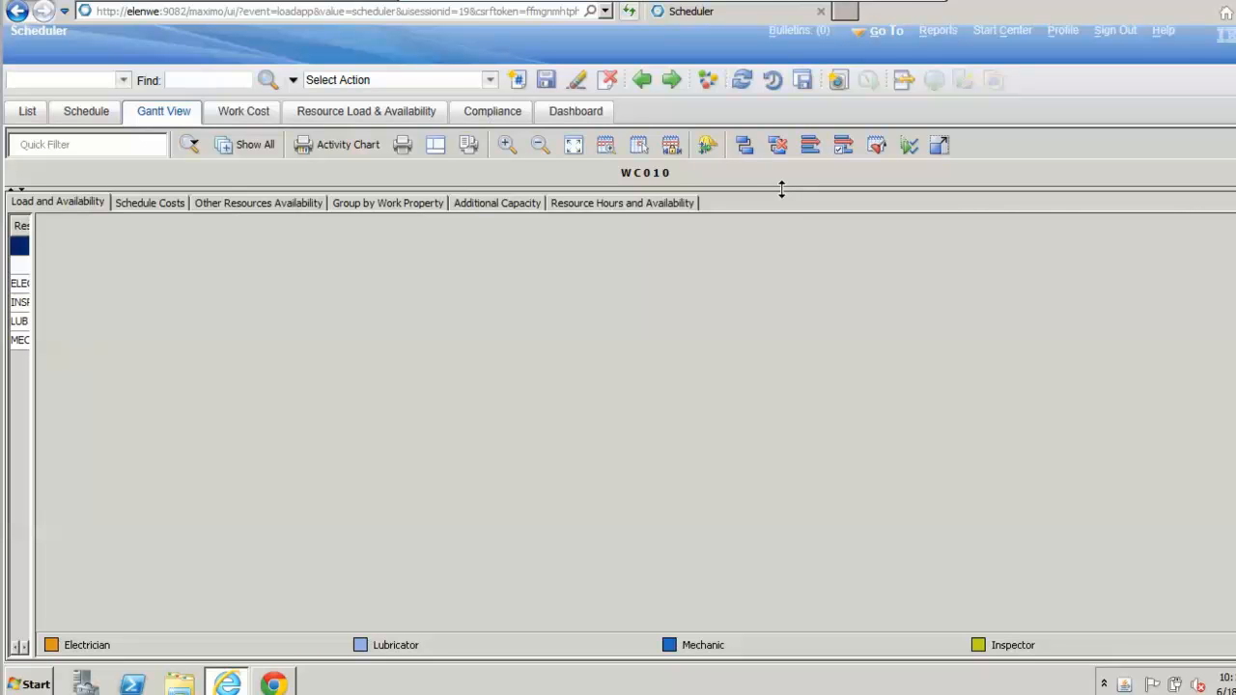
# Step: Resize the Gantt View panes to show the activity table and Gantt chart above the resource load area
pyautogui.moveTo(781, 189); pyautogui.dragTo(780, 199)
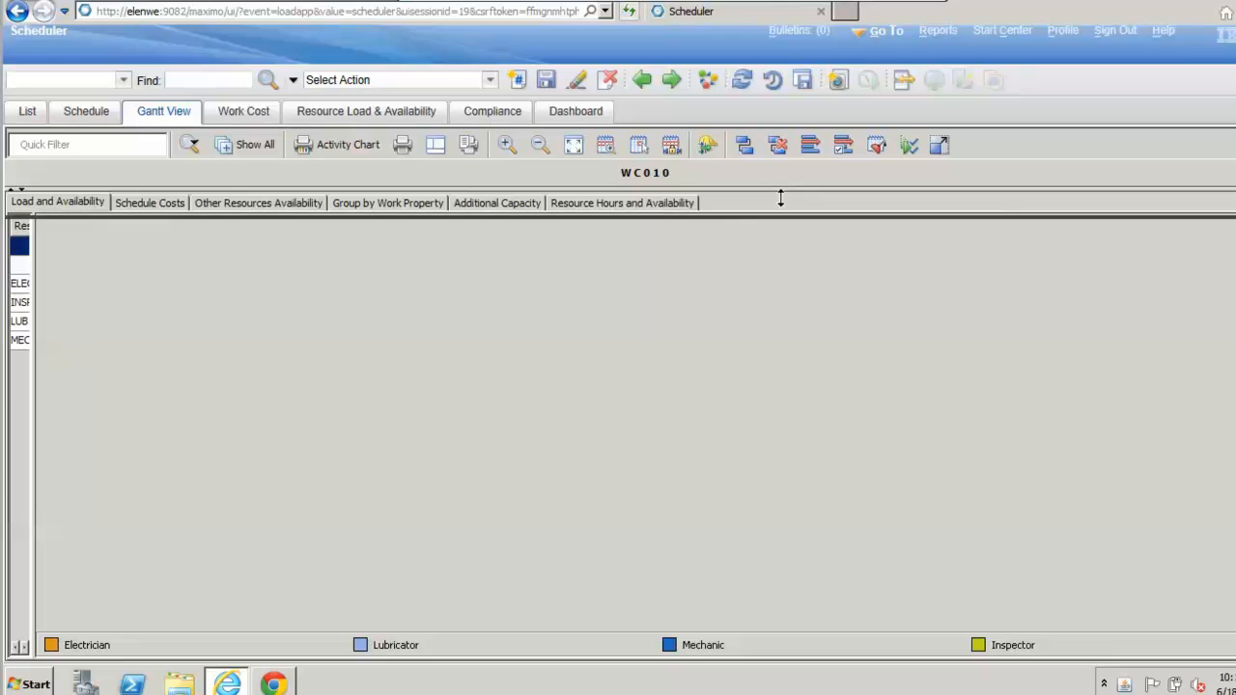
pyautogui.moveTo(753, 335); pyautogui.dragTo(689, 455)
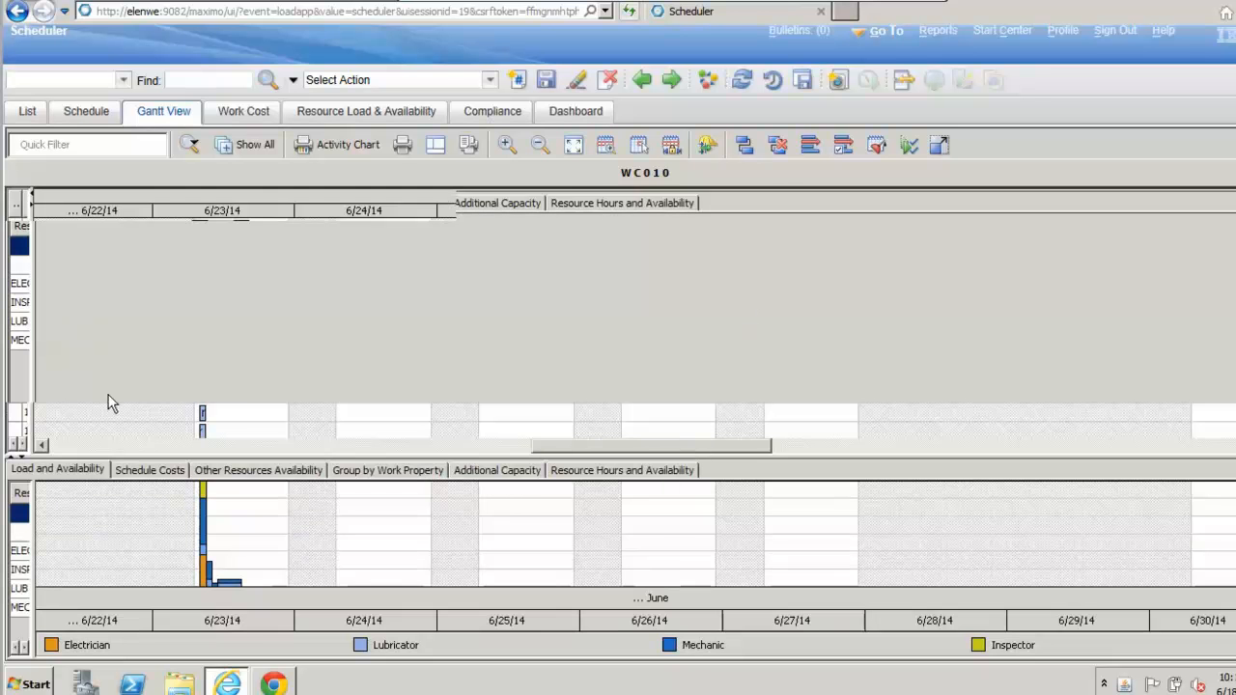
pyautogui.moveTo(29, 405); pyautogui.dragTo(366, 361)
pyautogui.moveTo(331, 455); pyautogui.dragTo(338, 430)
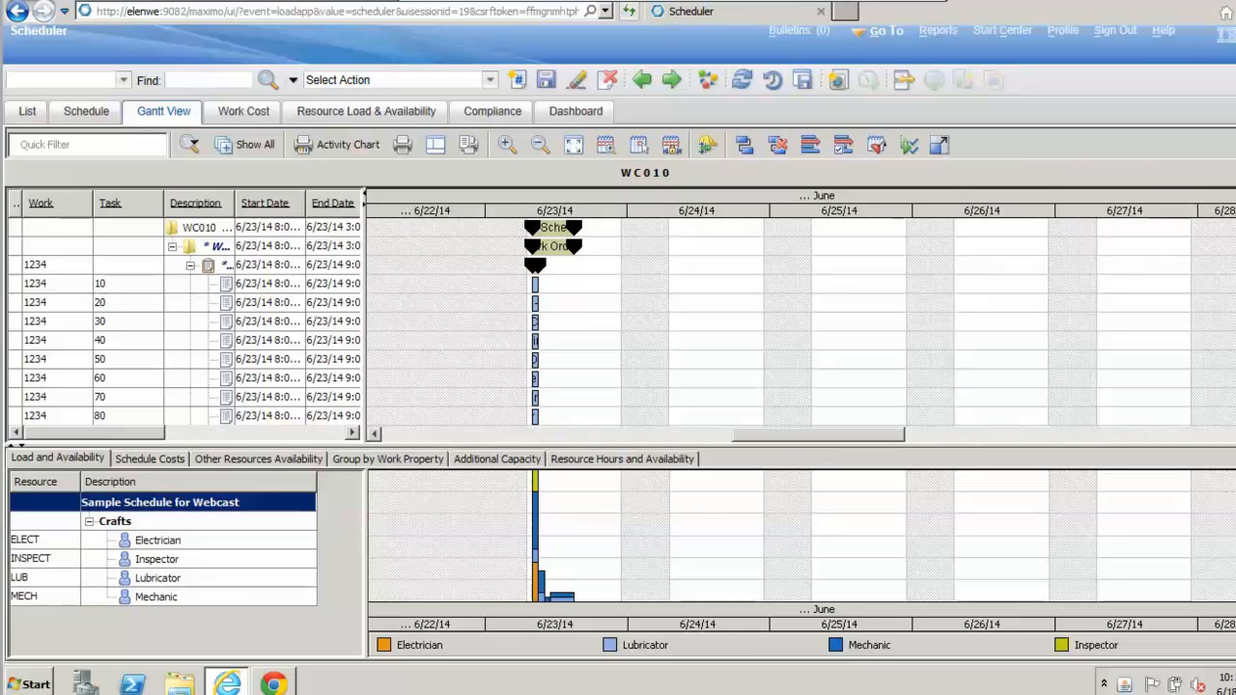
# Step: Look through the scheduled work orders and tasks, and widen the activity table to show all columns through Resources
pyautogui.scroll(-3, 800, 322)
pyautogui.scroll(-8, 799, 322)
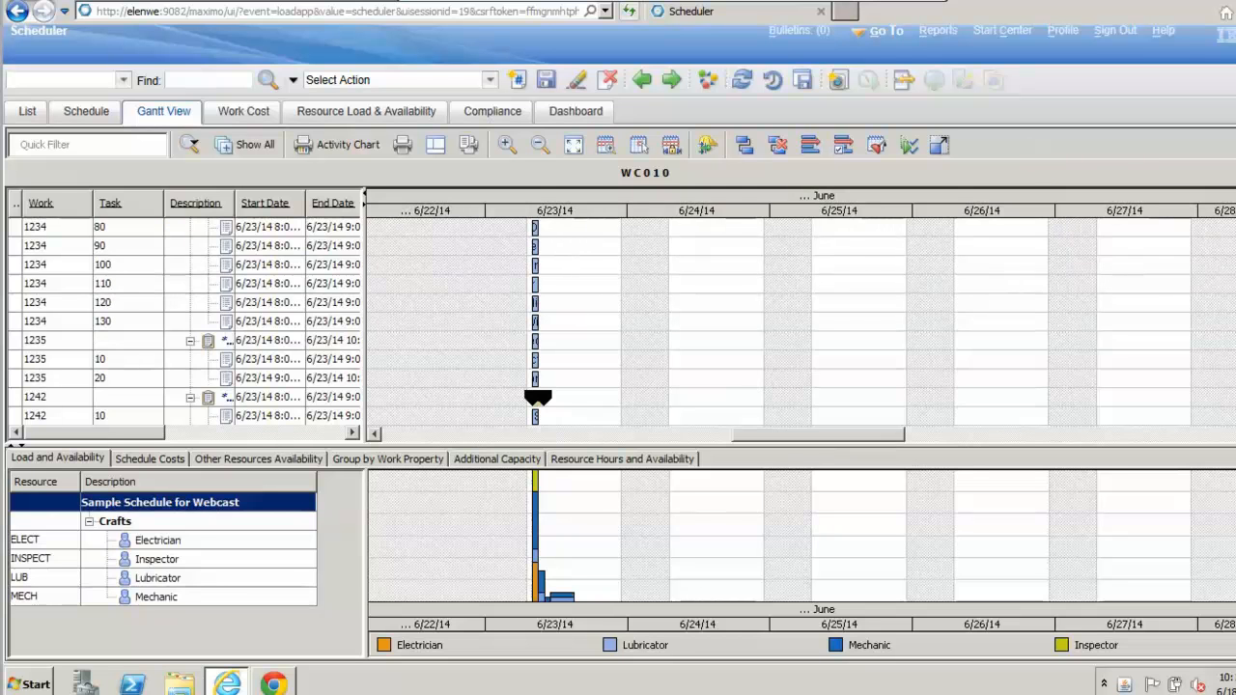
pyautogui.scroll(10, 1079, 230)
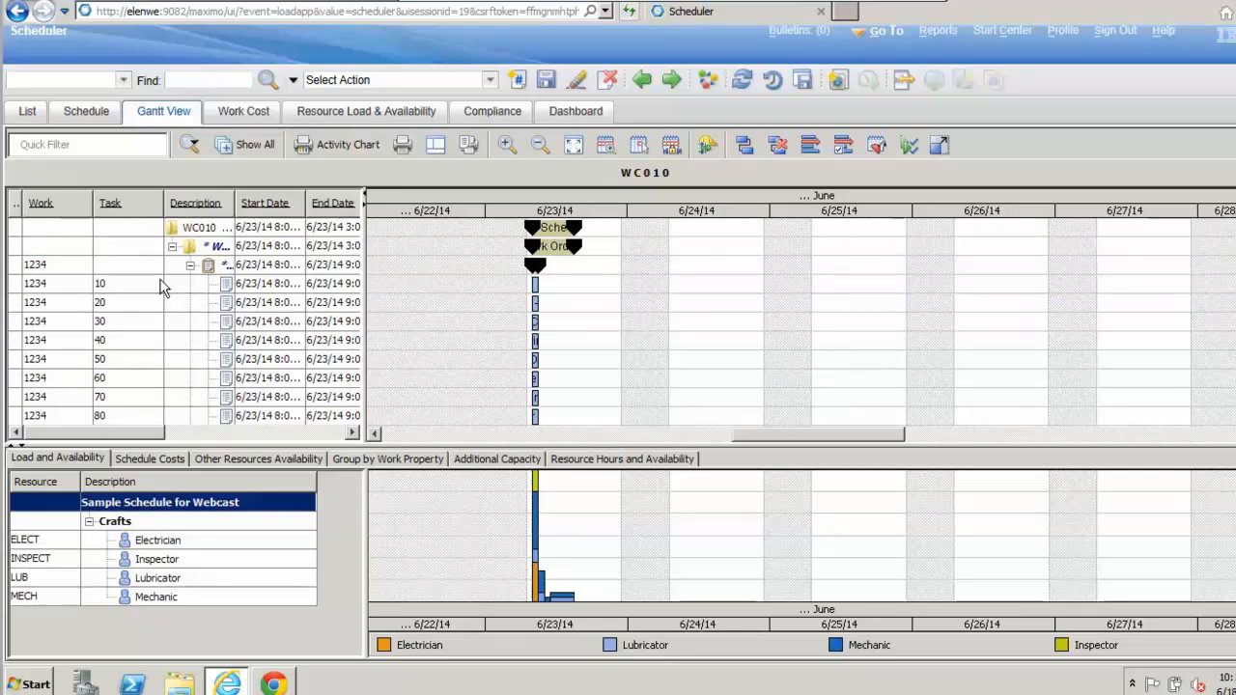
pyautogui.moveTo(161, 288)
pyautogui.moveTo(365, 283); pyautogui.dragTo(606, 278)
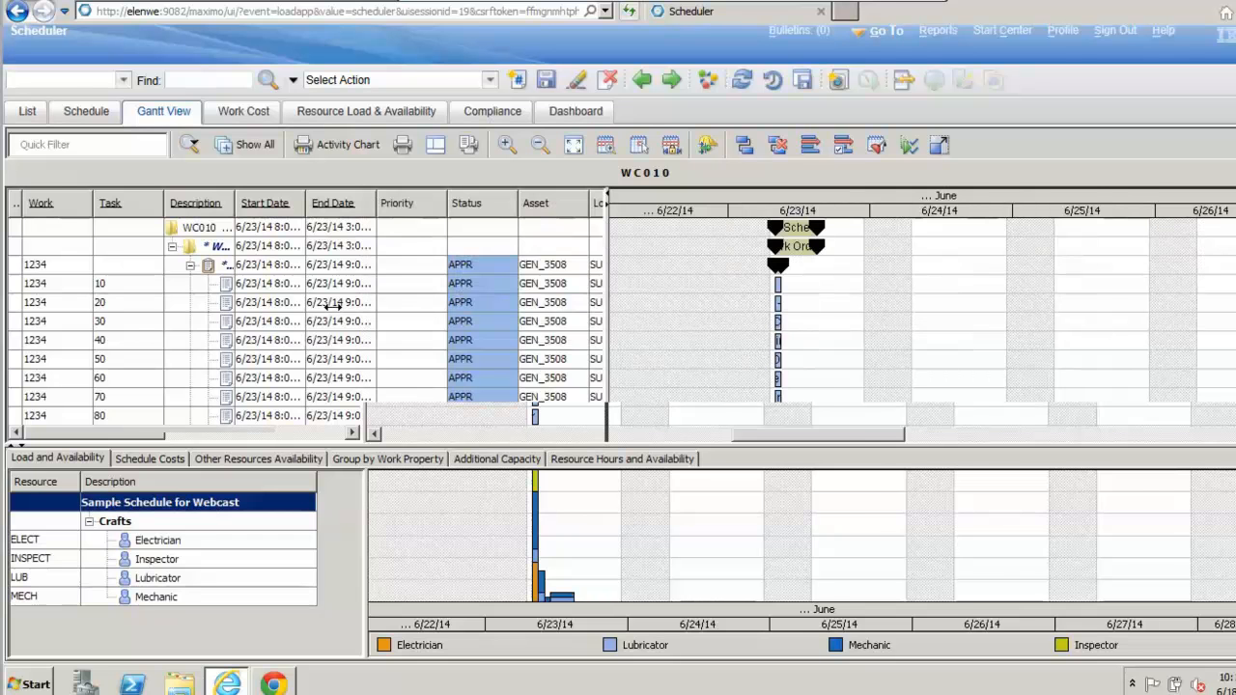
pyautogui.moveTo(605, 325); pyautogui.dragTo(891, 294)
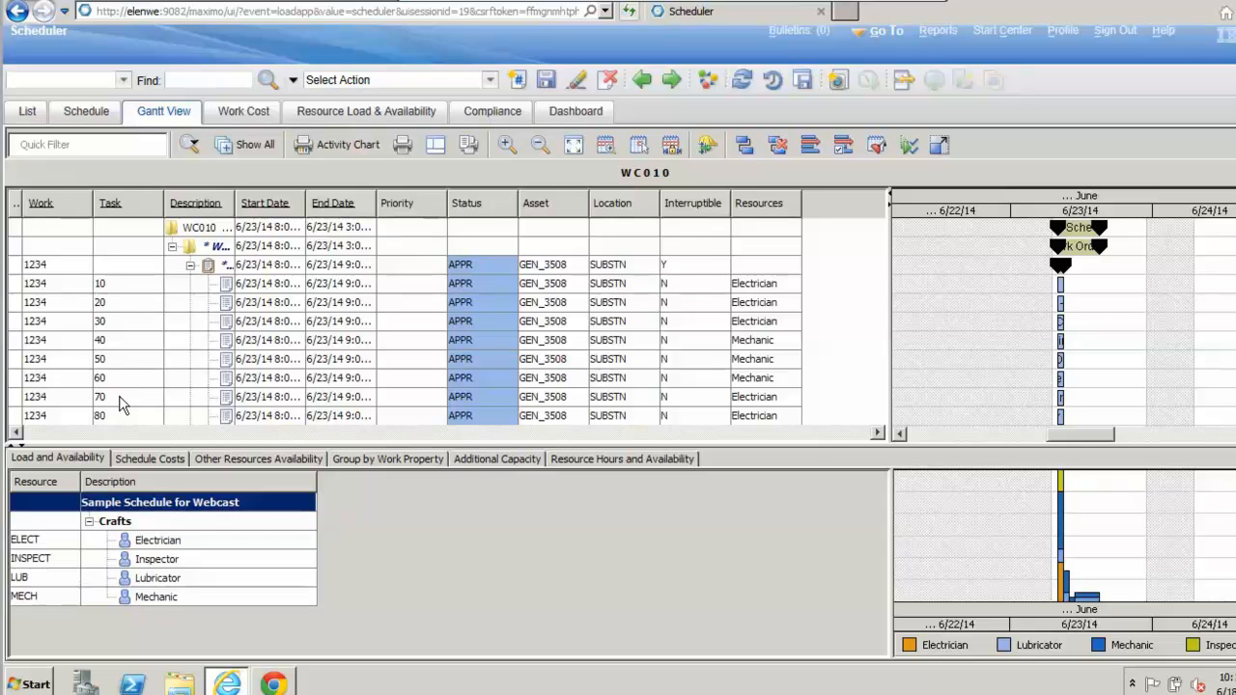
# Step: Collapse the tasks of all five work orders in the activity table and expand only the first work order again
pyautogui.click(190, 267)
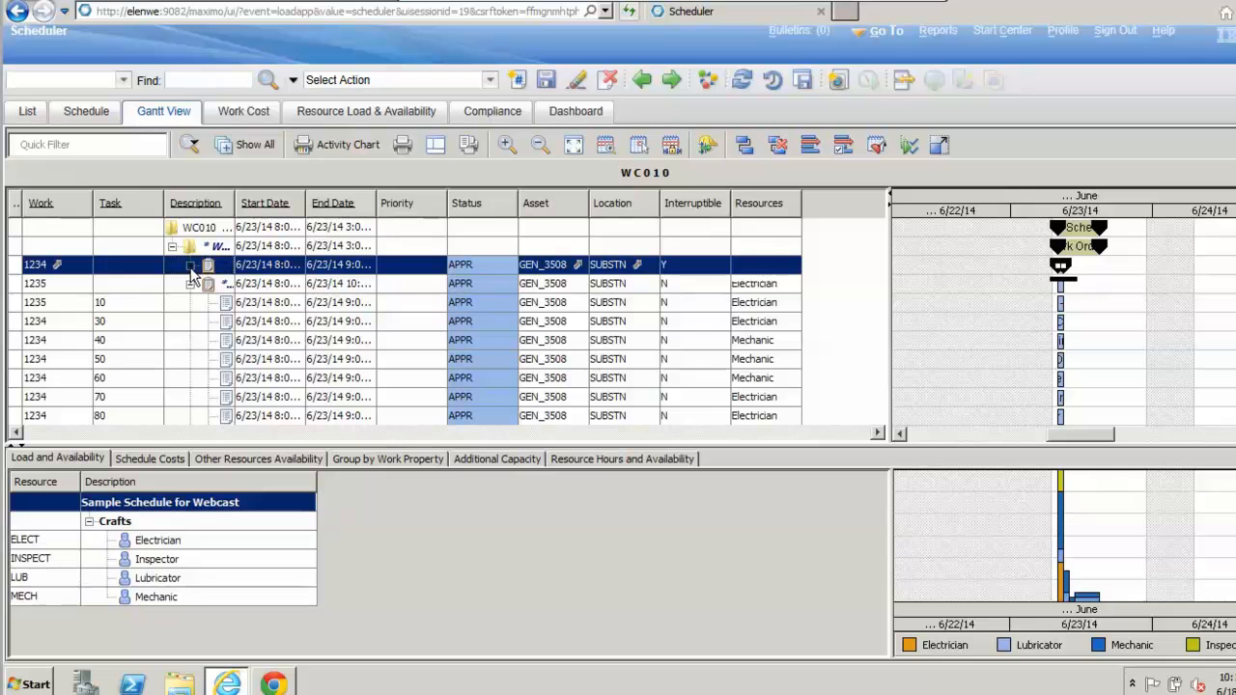
pyautogui.click(191, 285)
pyautogui.click(190, 303)
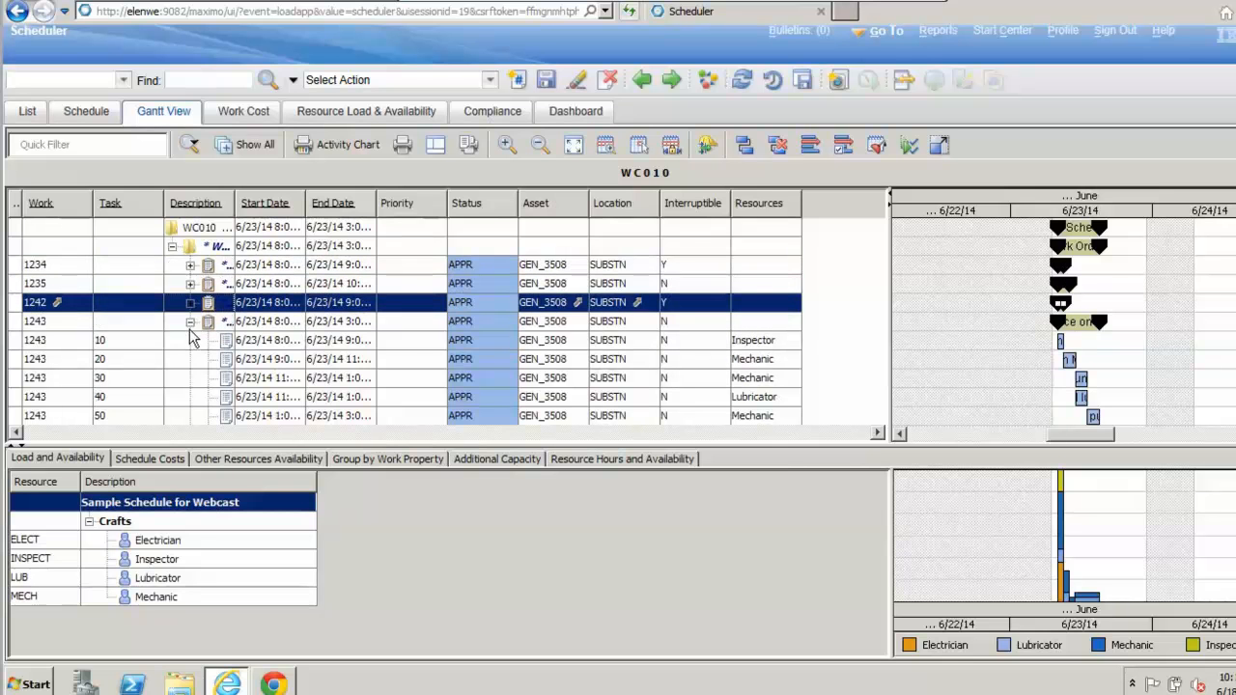
pyautogui.click(190, 322)
pyautogui.click(190, 341)
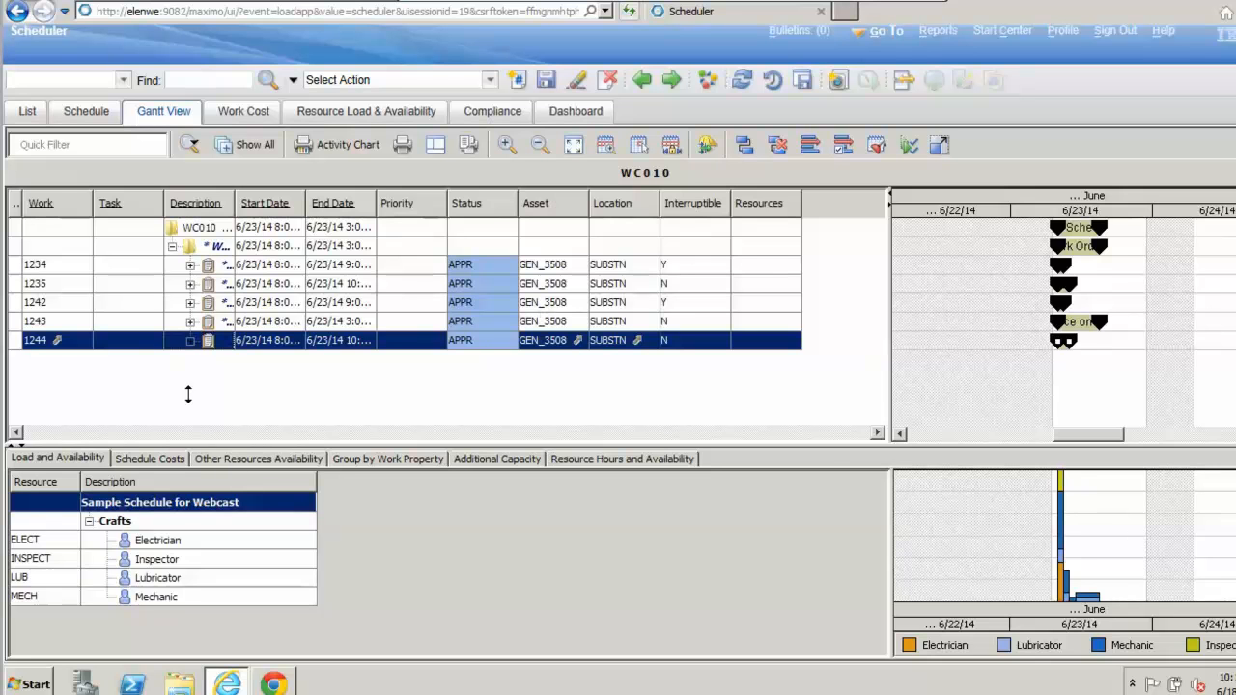
pyautogui.click(190, 264)
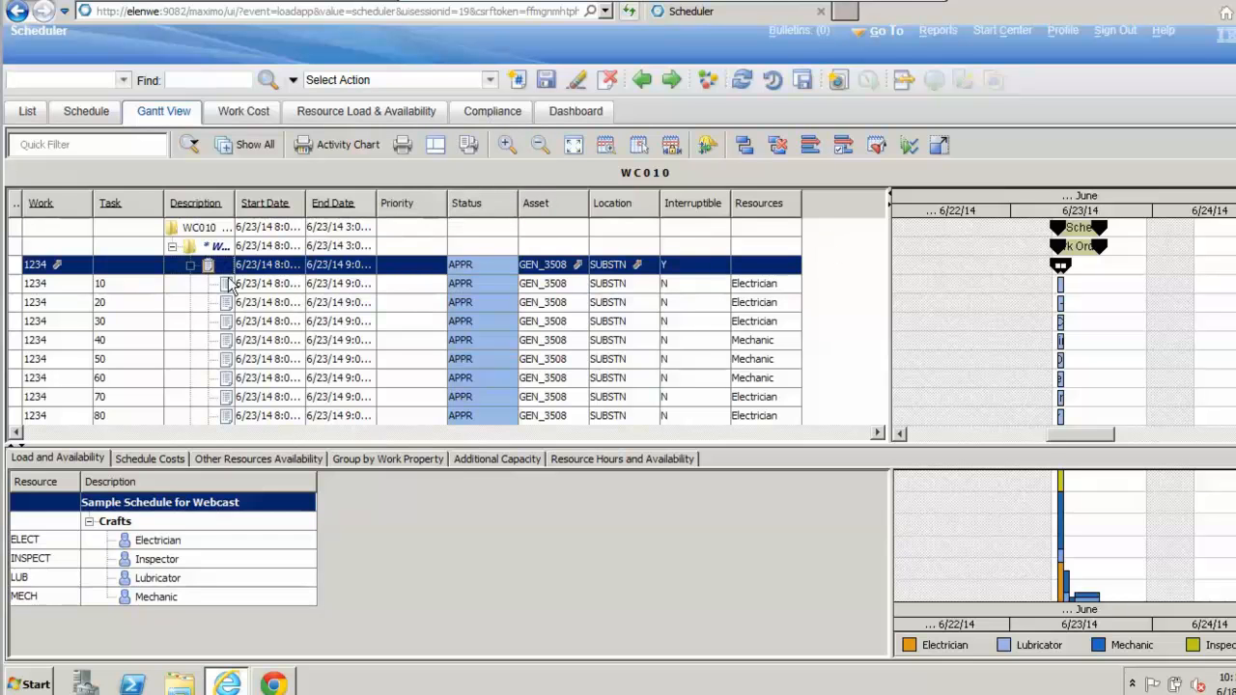
# Step: Narrow the Work and Task columns, widen the Description column, and move the Status column ahead of Priority
pyautogui.moveTo(89, 202); pyautogui.dragTo(62, 201)
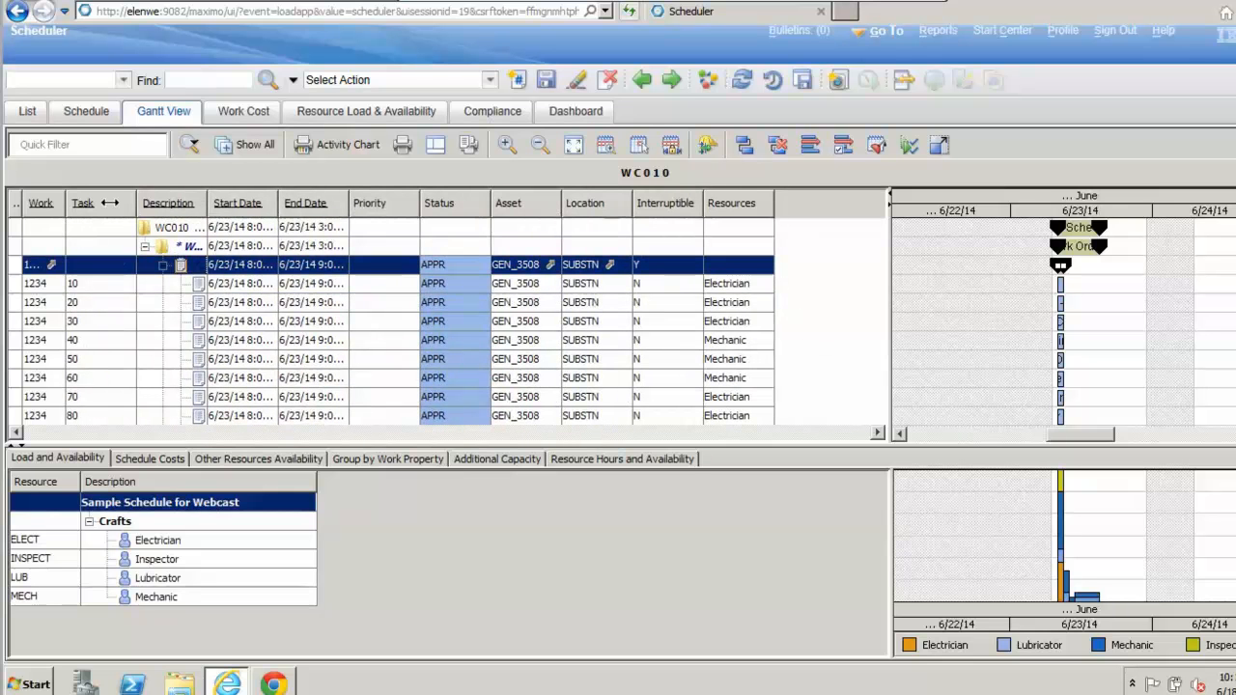
pyautogui.moveTo(110, 203); pyautogui.dragTo(103, 203)
pyautogui.moveTo(174, 203); pyautogui.dragTo(233, 203)
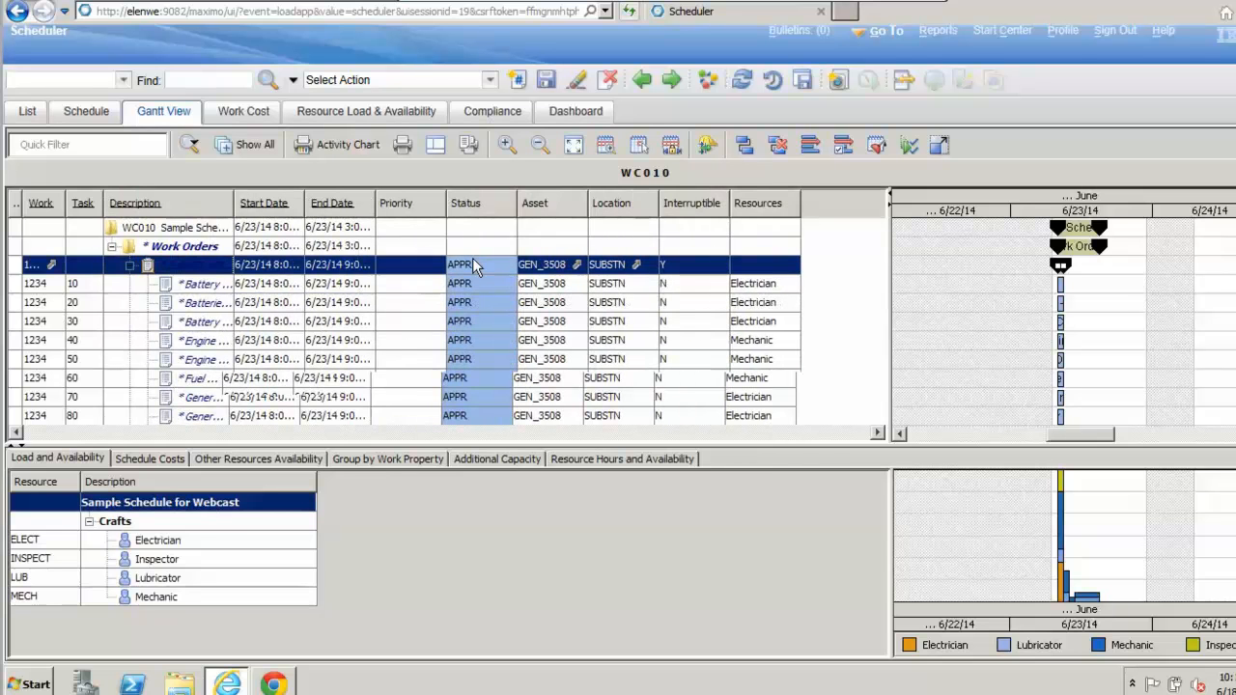
pyautogui.moveTo(473, 203); pyautogui.dragTo(429, 198)
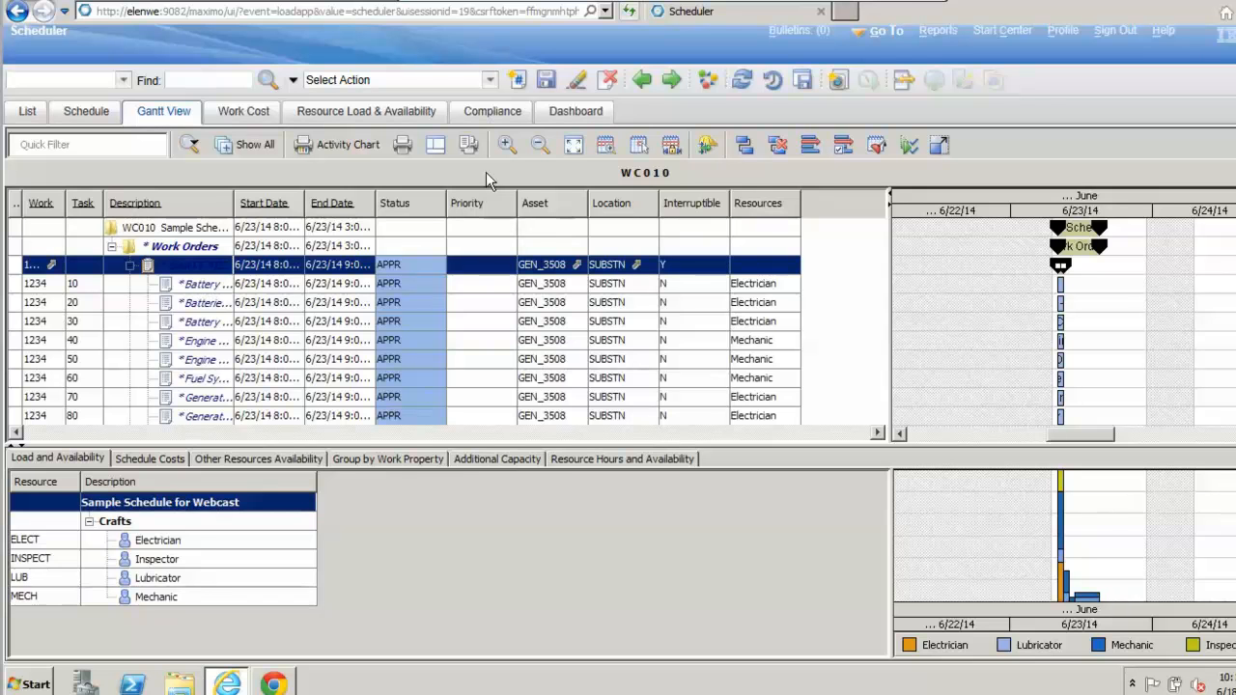
# Step: Configure the Gantt View user settings to hide the WOPRIORITY, ASSETNUM, LOCATION, INTERRUPTIBLE and Resources work properties, and apply the changes
pyautogui.click(490, 80)
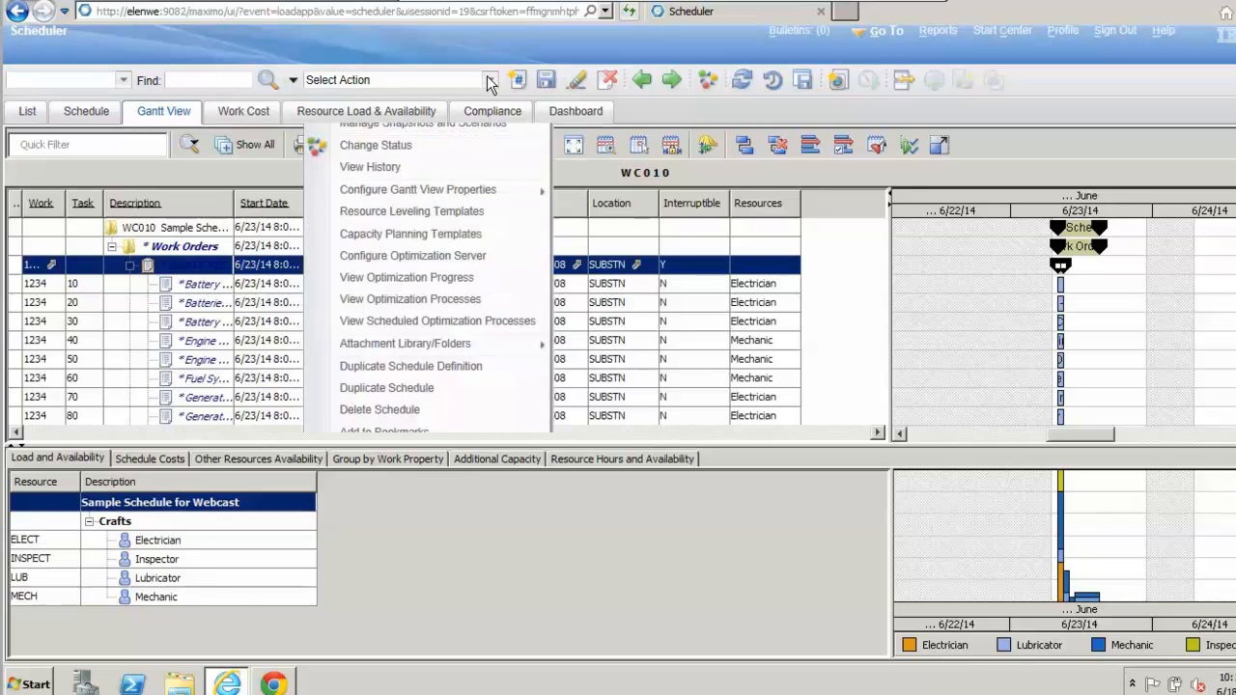
pyautogui.moveTo(500, 198)
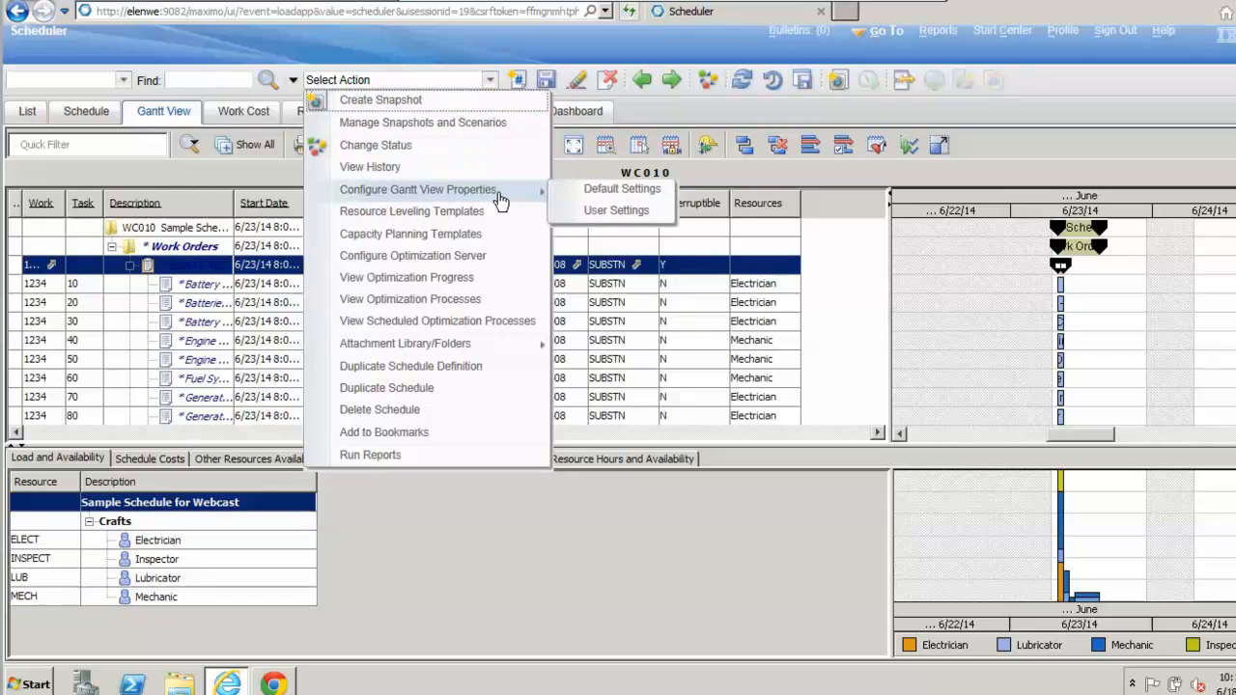
pyautogui.click(604, 213)
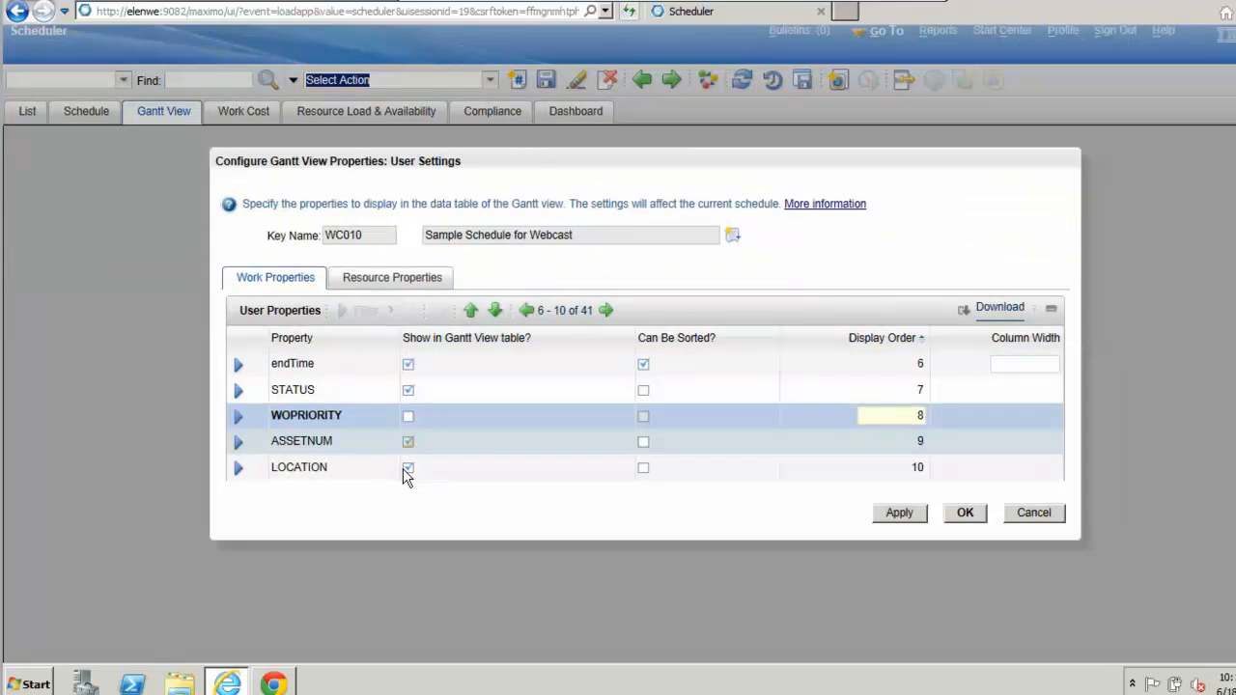
pyautogui.click(405, 469)
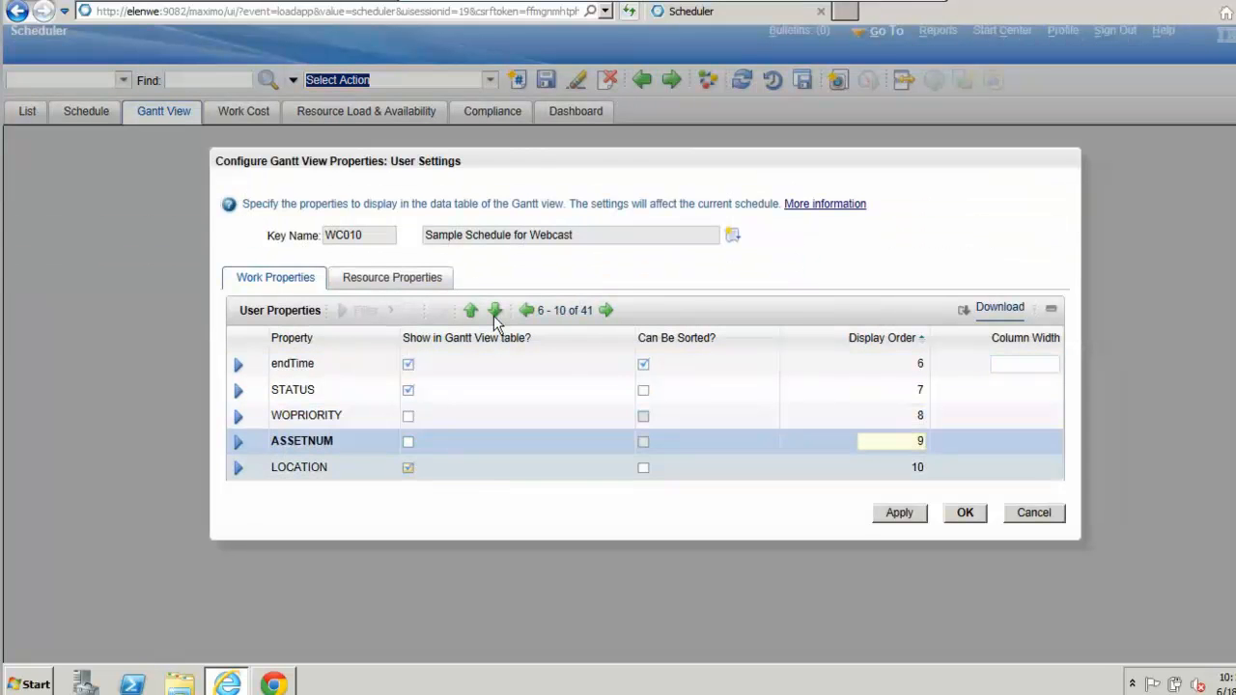
pyautogui.click(607, 317)
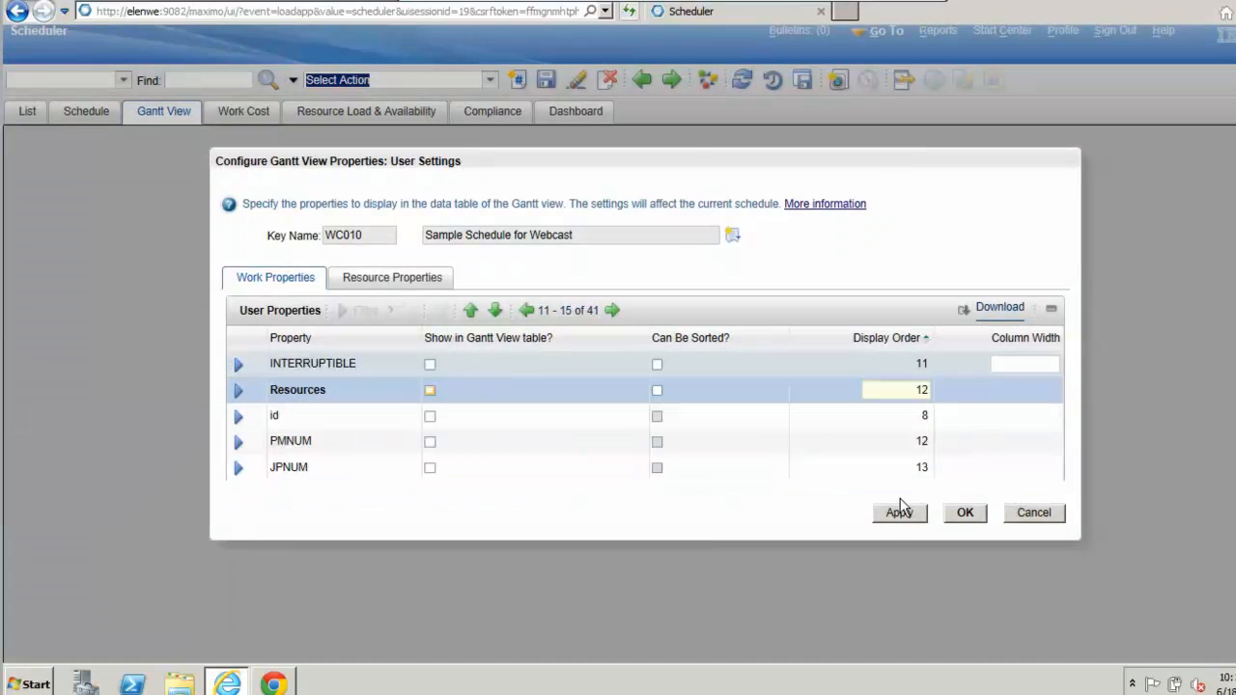
pyautogui.click(897, 514)
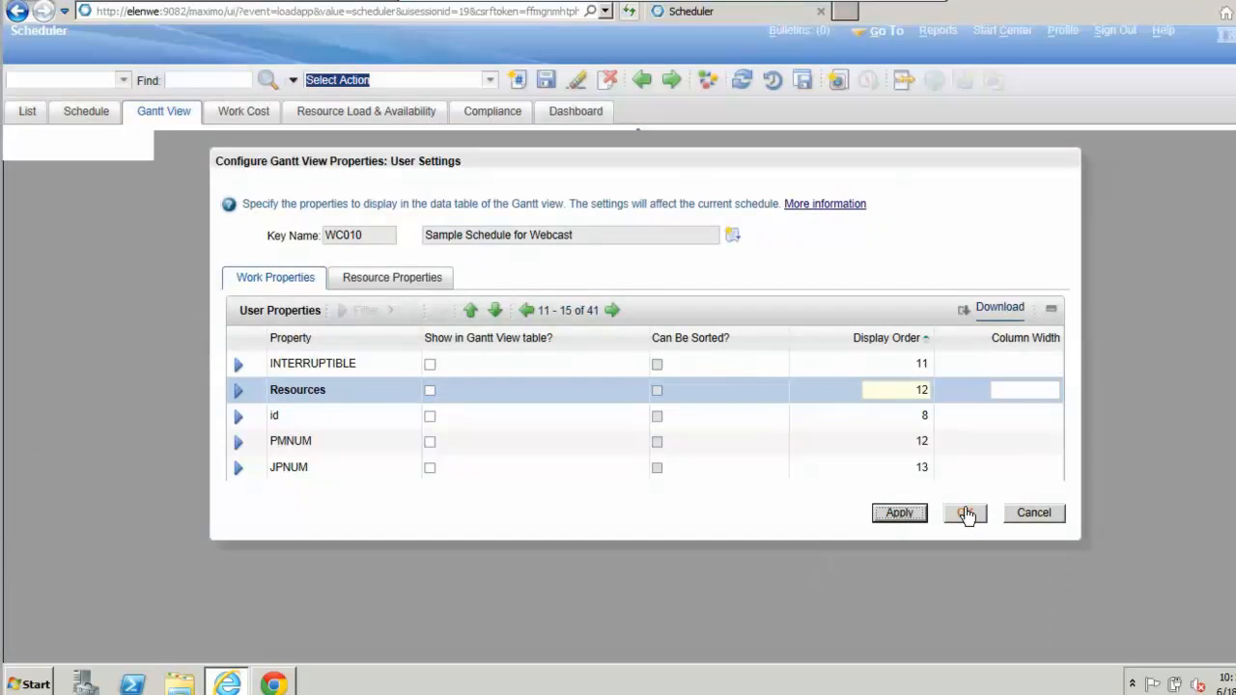
pyautogui.click(962, 513)
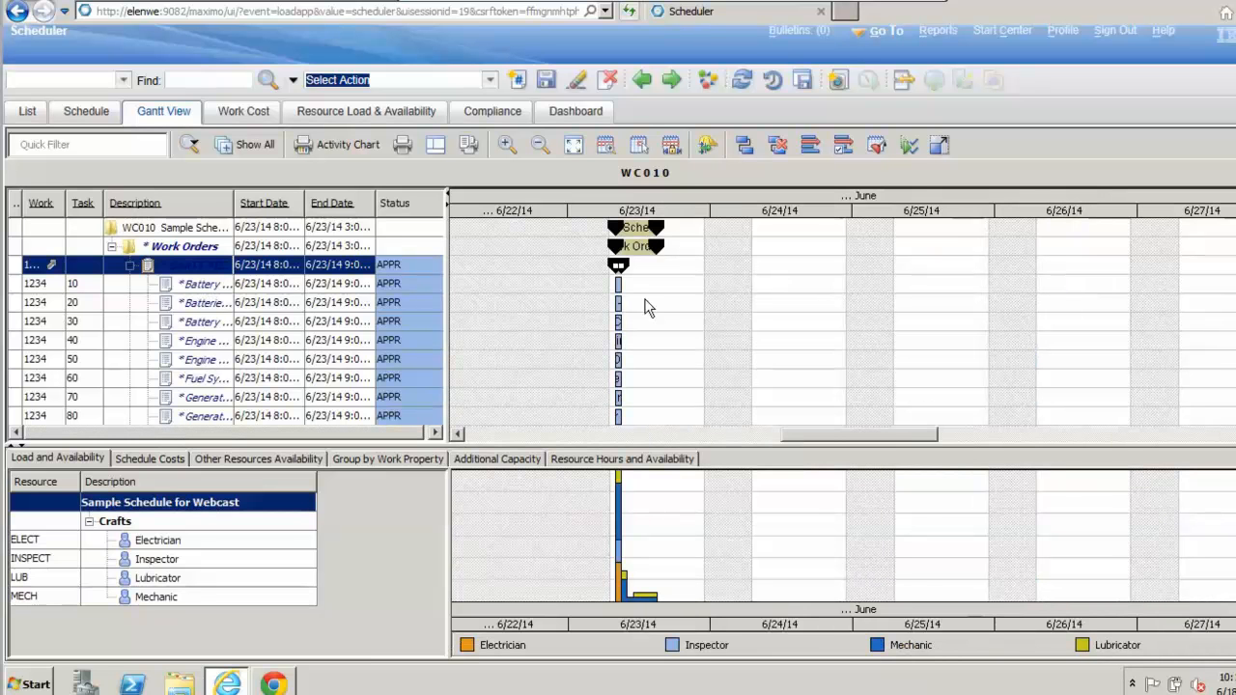
# Step: Give the activity table and Gantt chart slightly more height, and look through the scheduled tasks from task 20 of work order 1234
pyautogui.moveTo(427, 445); pyautogui.dragTo(426, 465)
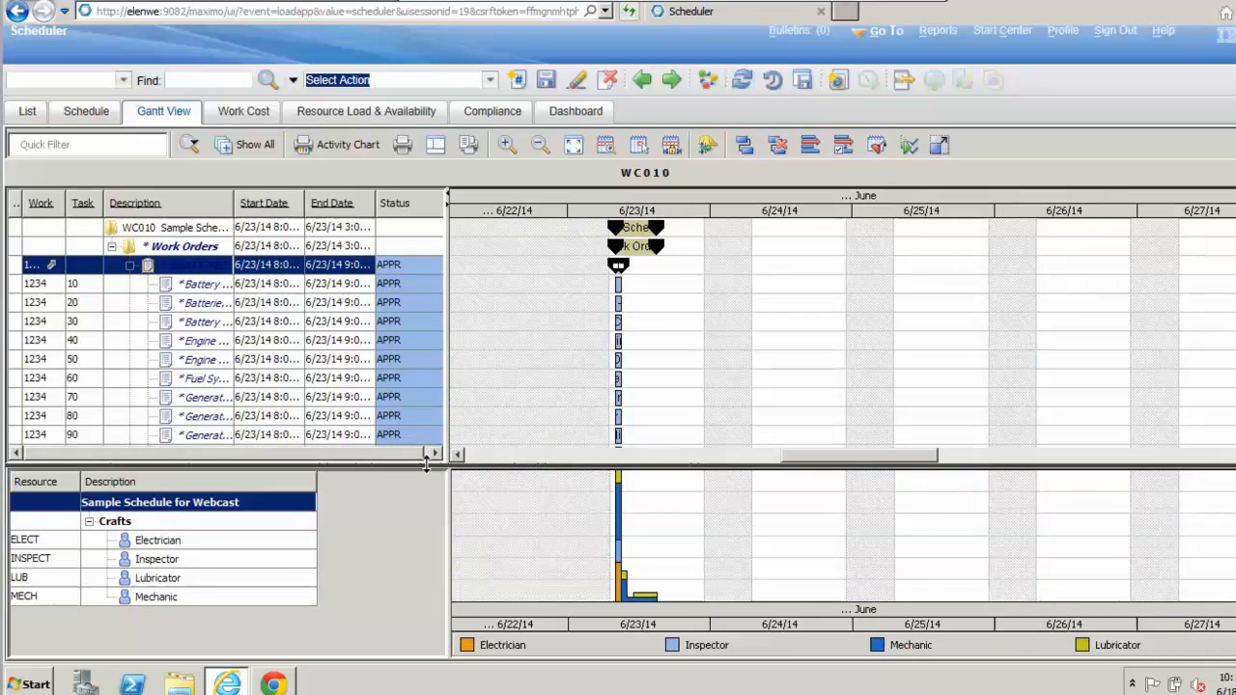
pyautogui.click(258, 302)
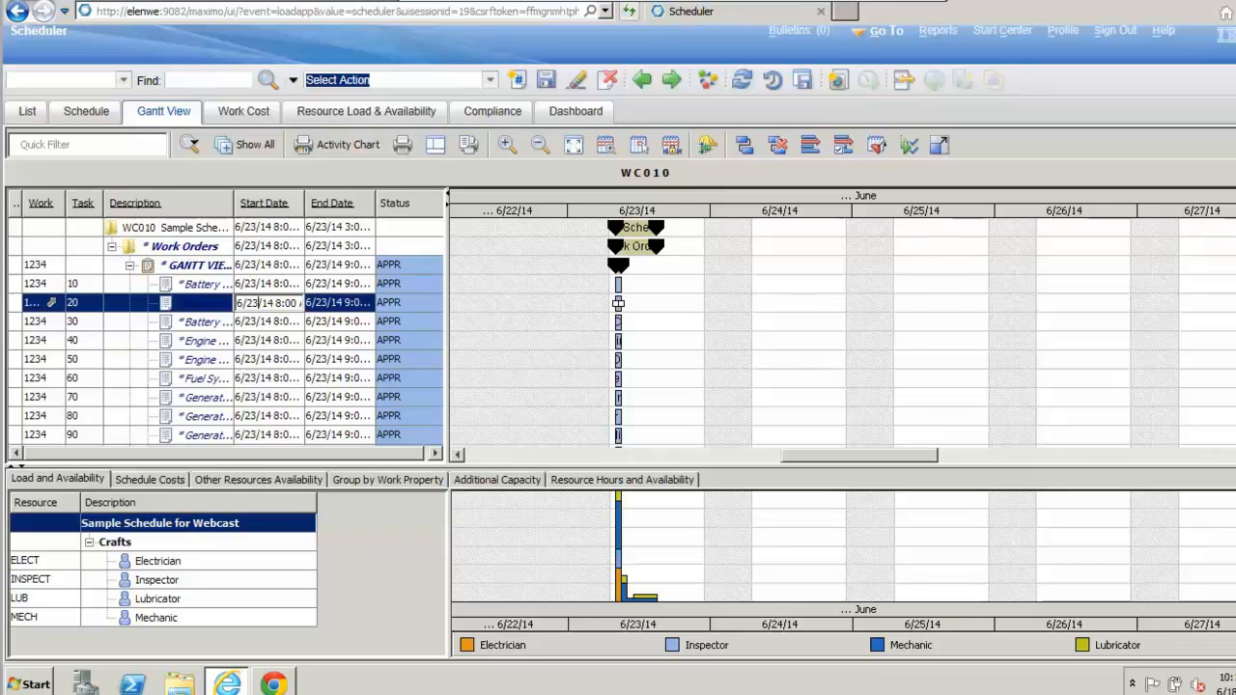
pyautogui.scroll(-2, 618, 303)
pyautogui.scroll(1, 618, 227)
pyautogui.scroll(-8, 618, 227)
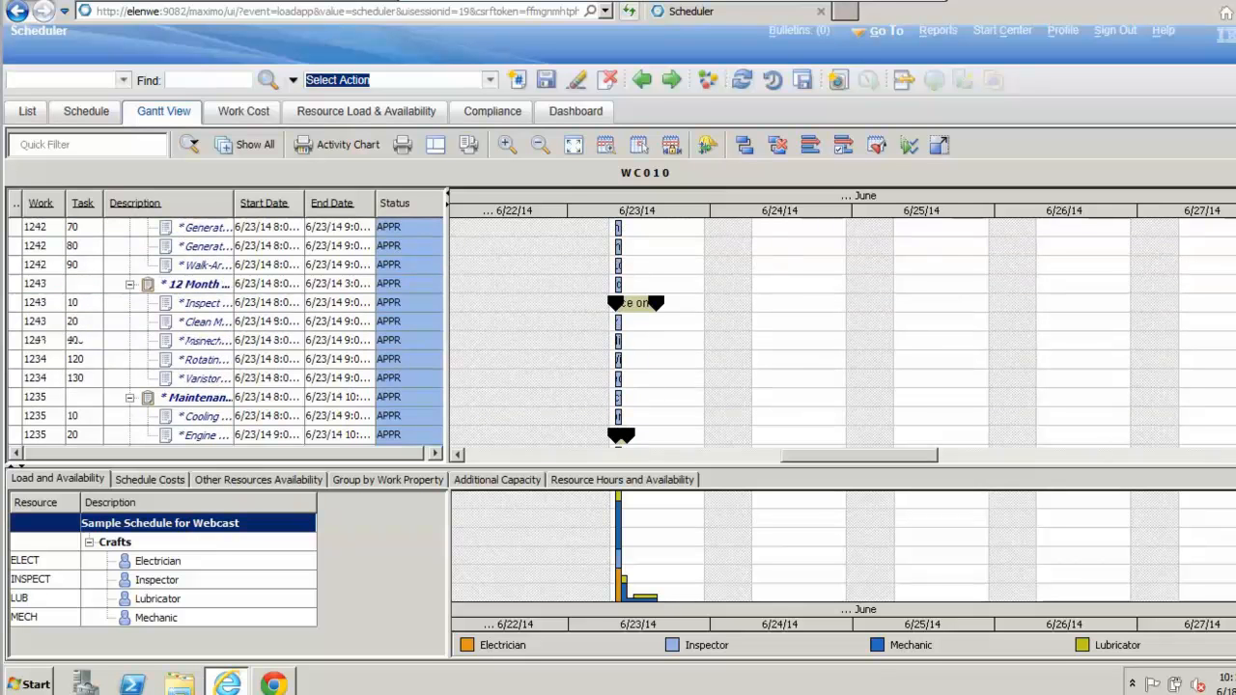
pyautogui.scroll(10, 707, 279)
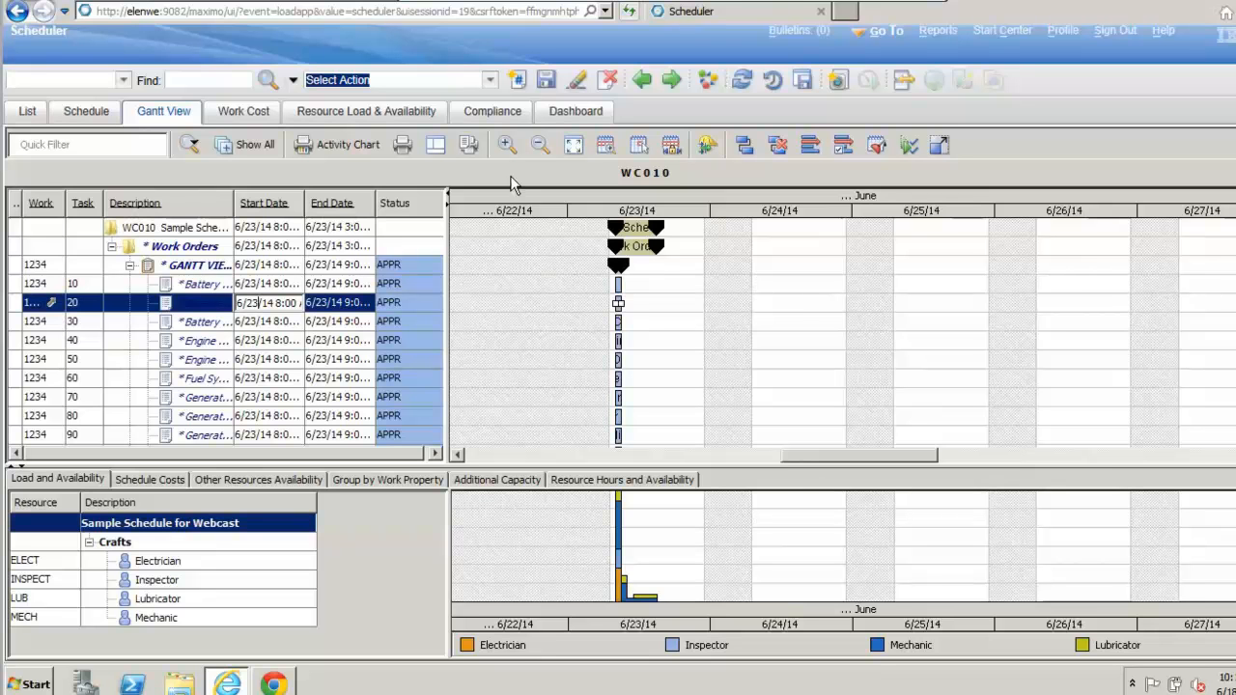
# Step: Try the Gantt chart's zoom levels, a week-long range and the single day 6/23/14, and fit the whole schedule in the chart
pyautogui.click(506, 145)
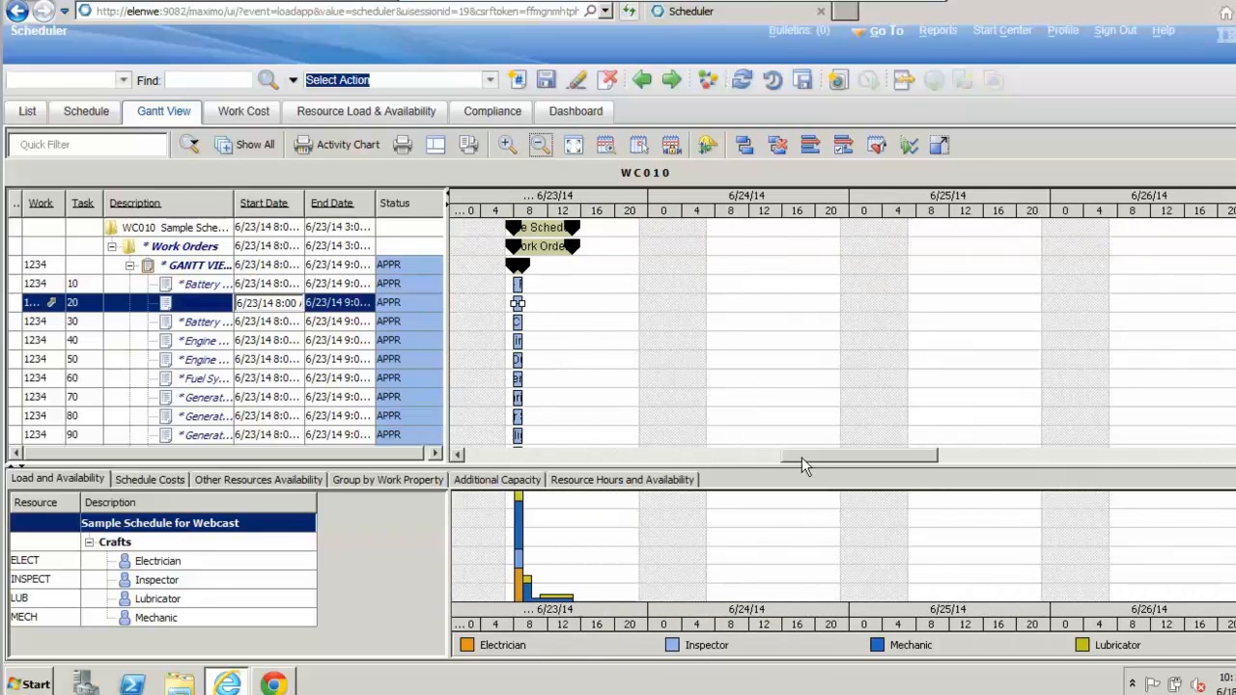
pyautogui.click(734, 456)
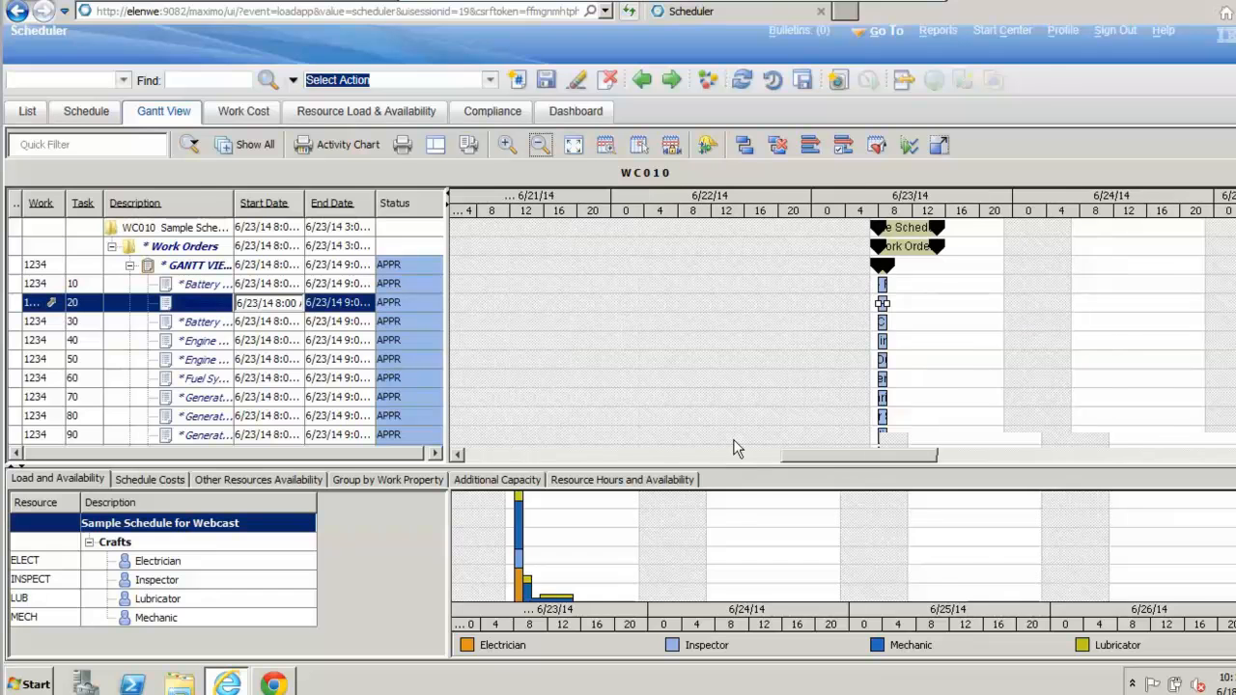
pyautogui.click(575, 146)
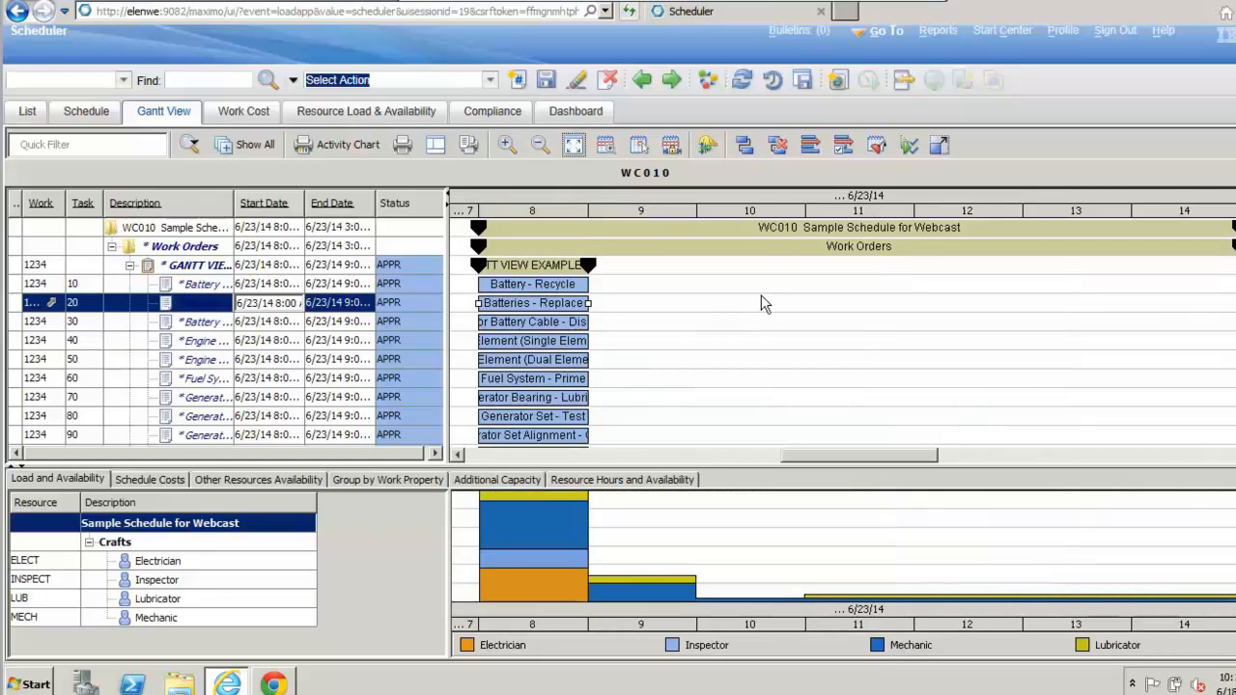
pyautogui.click(607, 144)
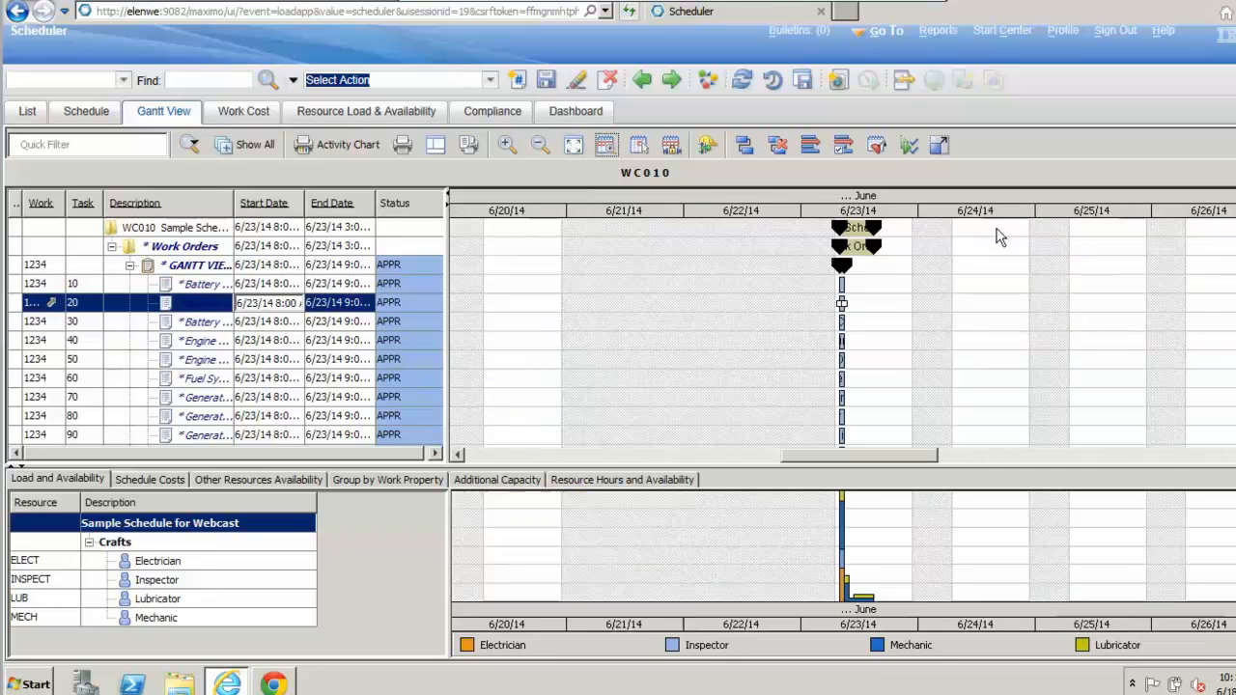
pyautogui.click(640, 145)
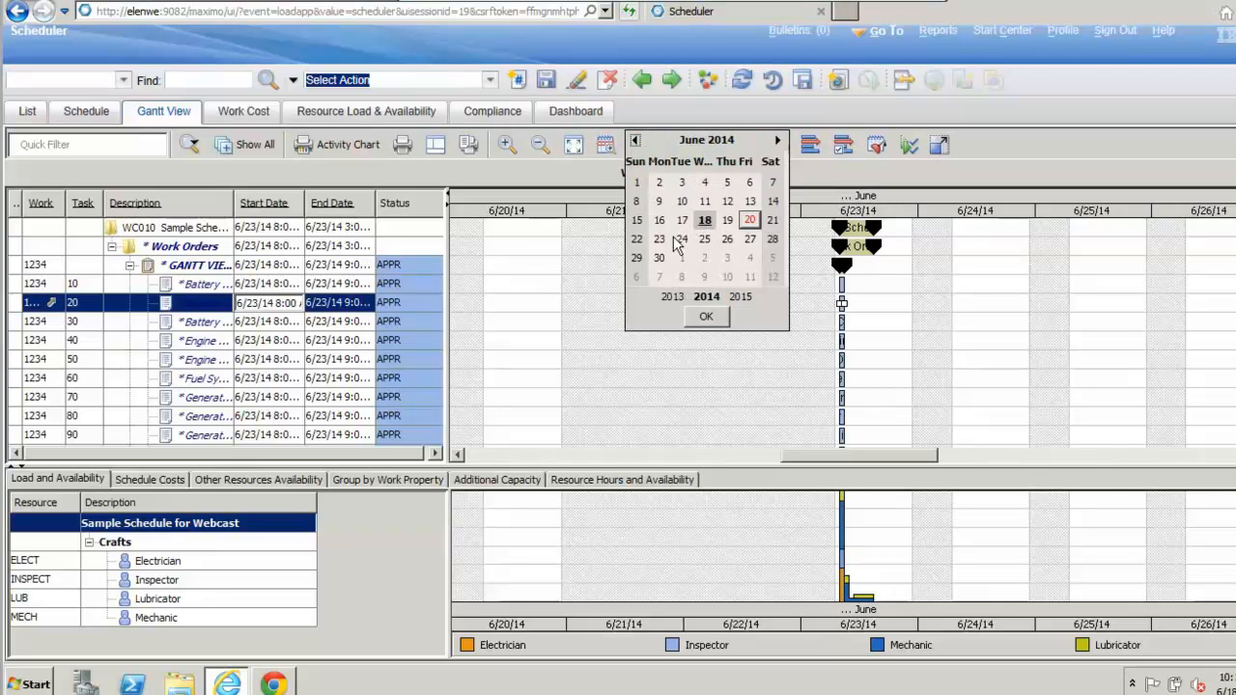
pyautogui.click(711, 318)
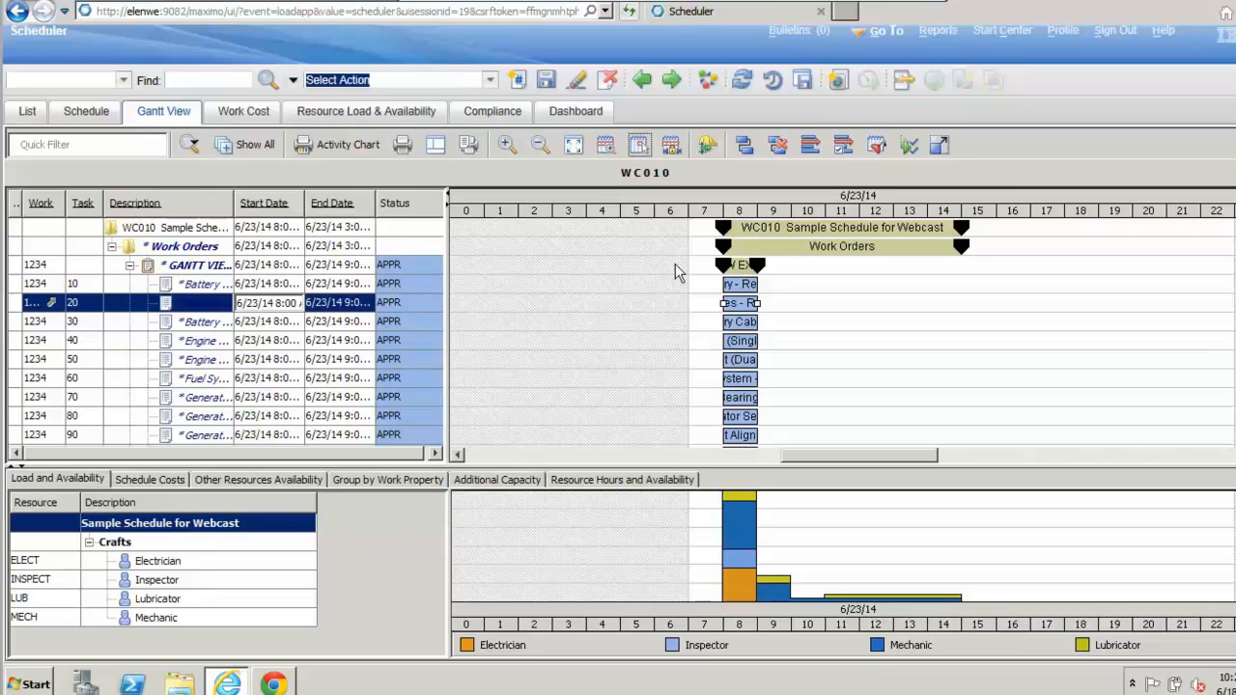
pyautogui.click(578, 145)
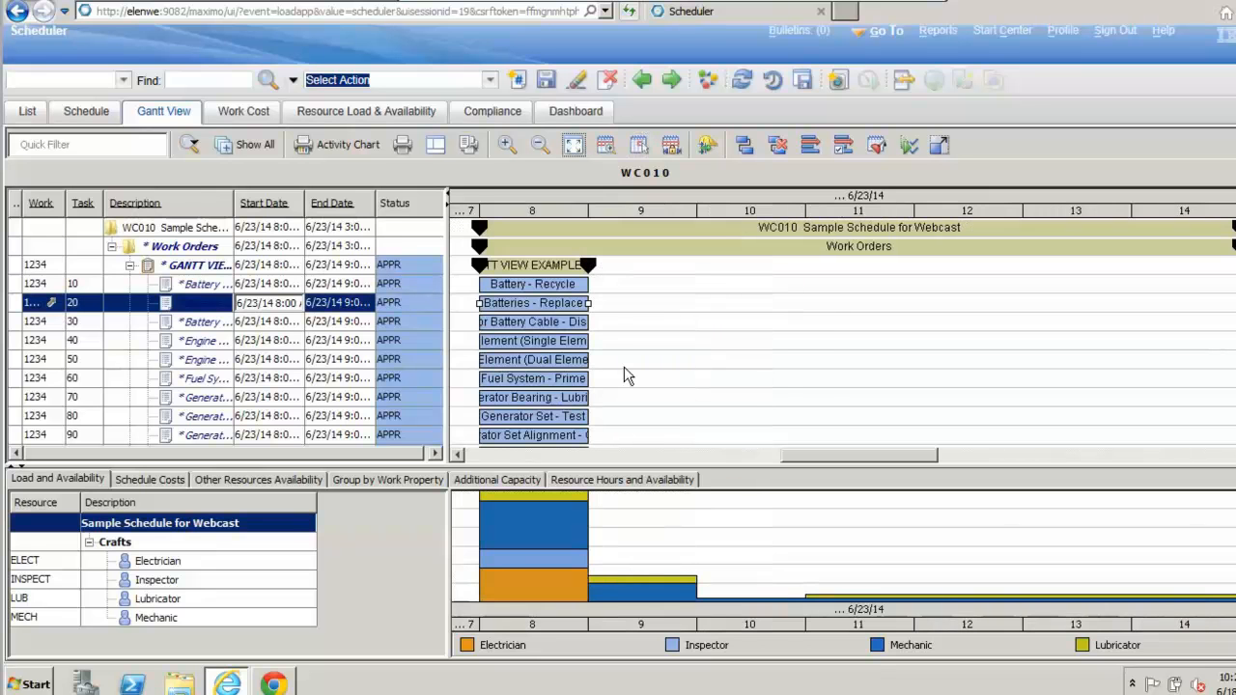
# Step: Reschedule the Battery - Recycle task of work order 1234 on the Gantt chart to start at 9:45 AM on 6/23/14
pyautogui.click(190, 285)
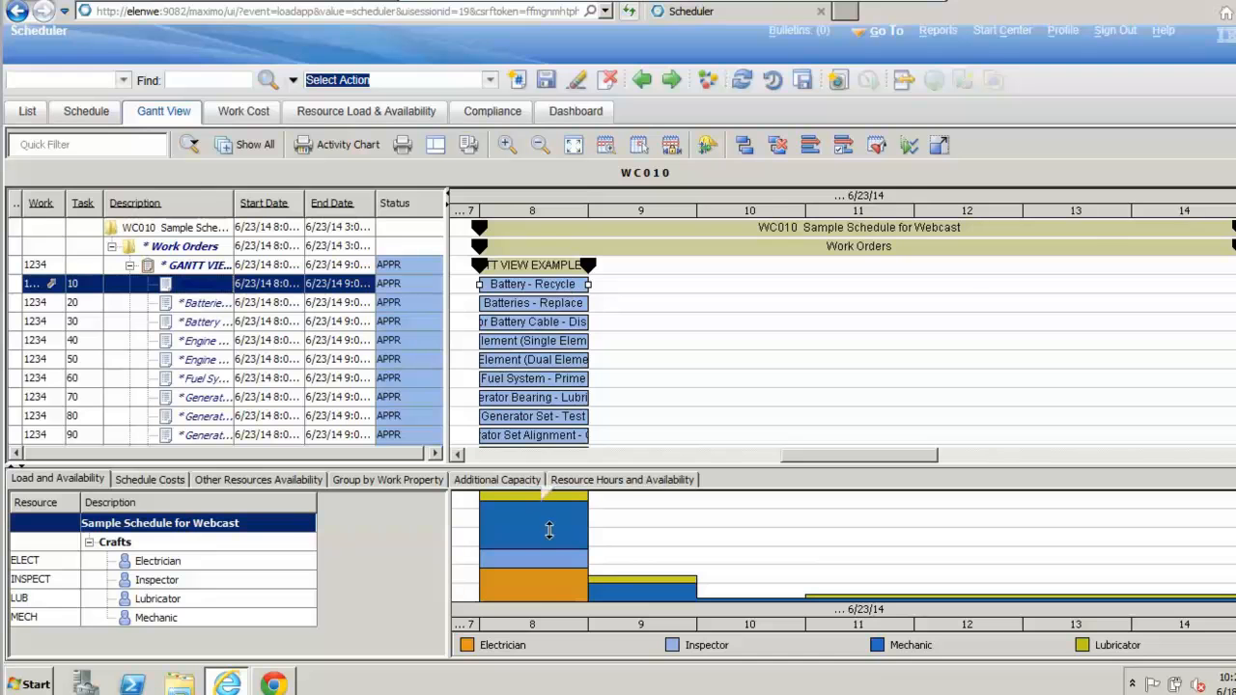
pyautogui.moveTo(537, 547)
pyautogui.moveTo(542, 287)
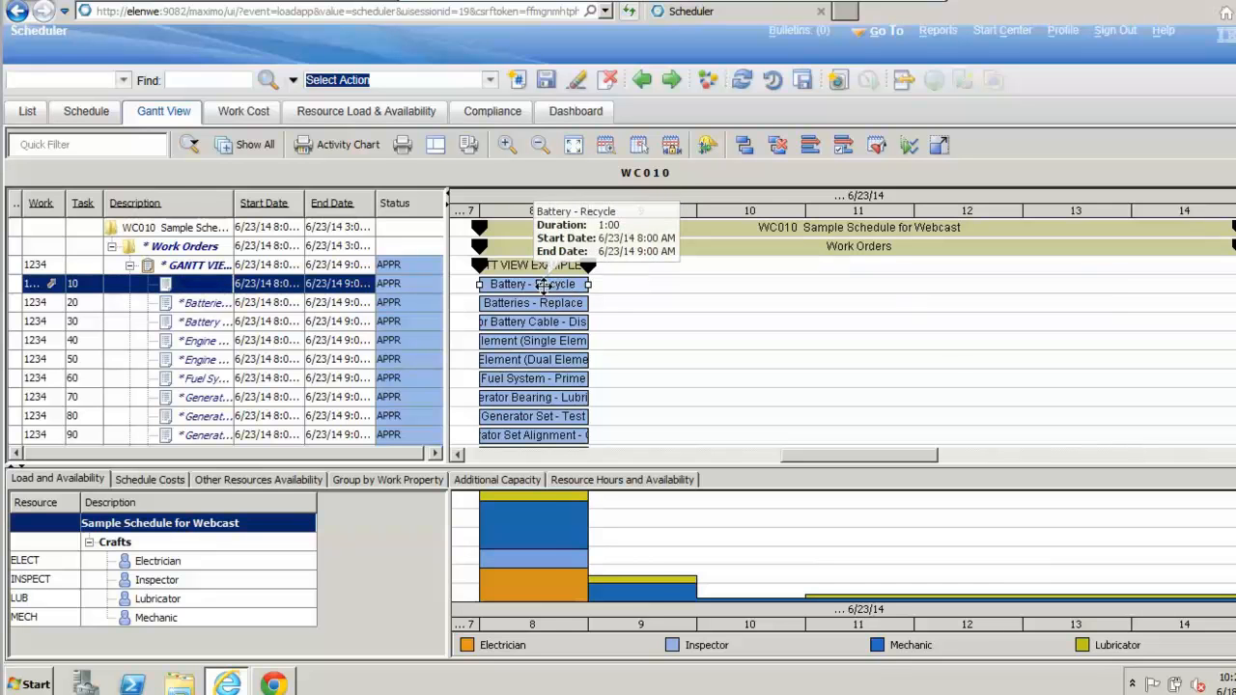
pyautogui.moveTo(553, 284); pyautogui.dragTo(760, 285)
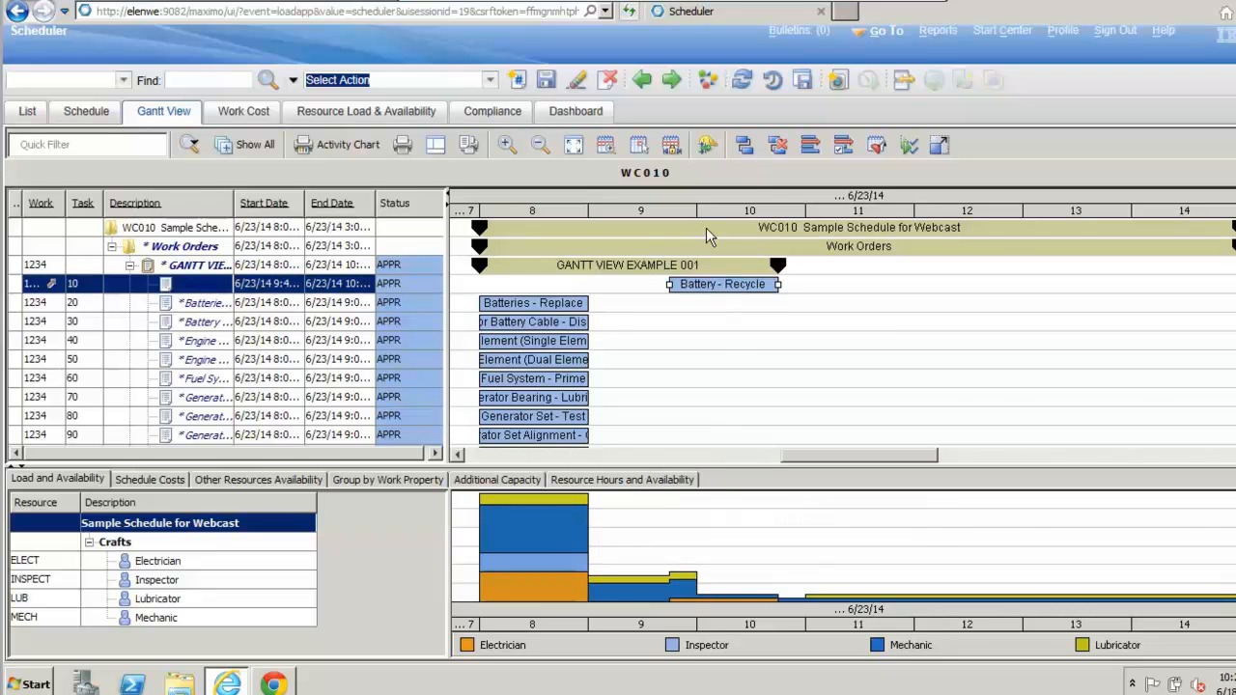
# Step: Filter the resource load by the selected Battery - Recycle task and examine its craft's load against availability
pyautogui.click(706, 145)
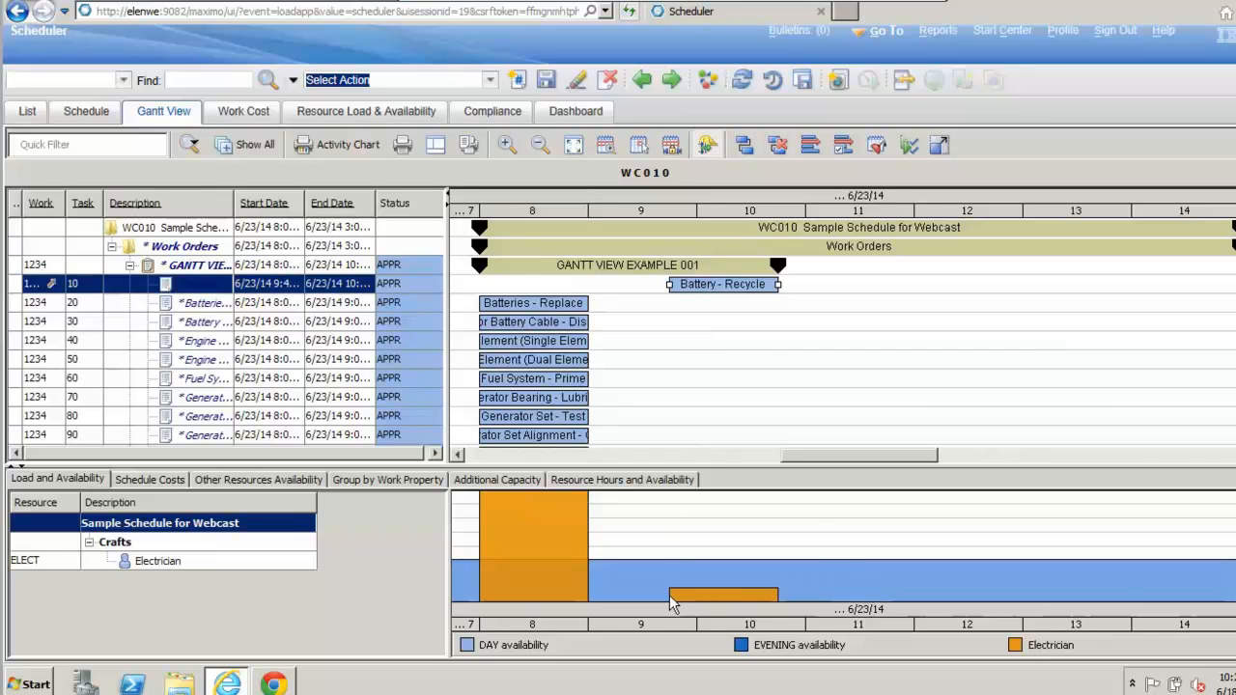
pyautogui.moveTo(688, 598)
pyautogui.moveTo(914, 572)
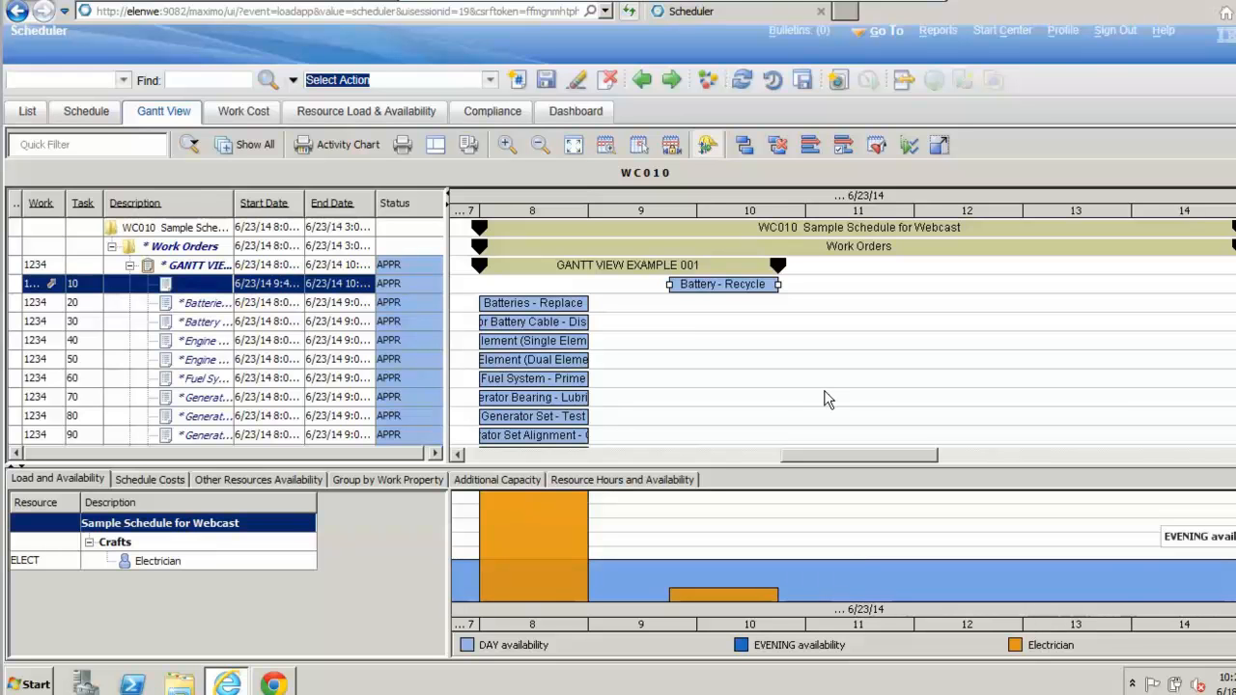
# Step: Reschedule the Batteries - Replace task to start at 11:15 AM and task 30, the battery cable task, to start at 12:45 PM
pyautogui.click(568, 305)
pyautogui.moveTo(568, 305); pyautogui.dragTo(890, 309)
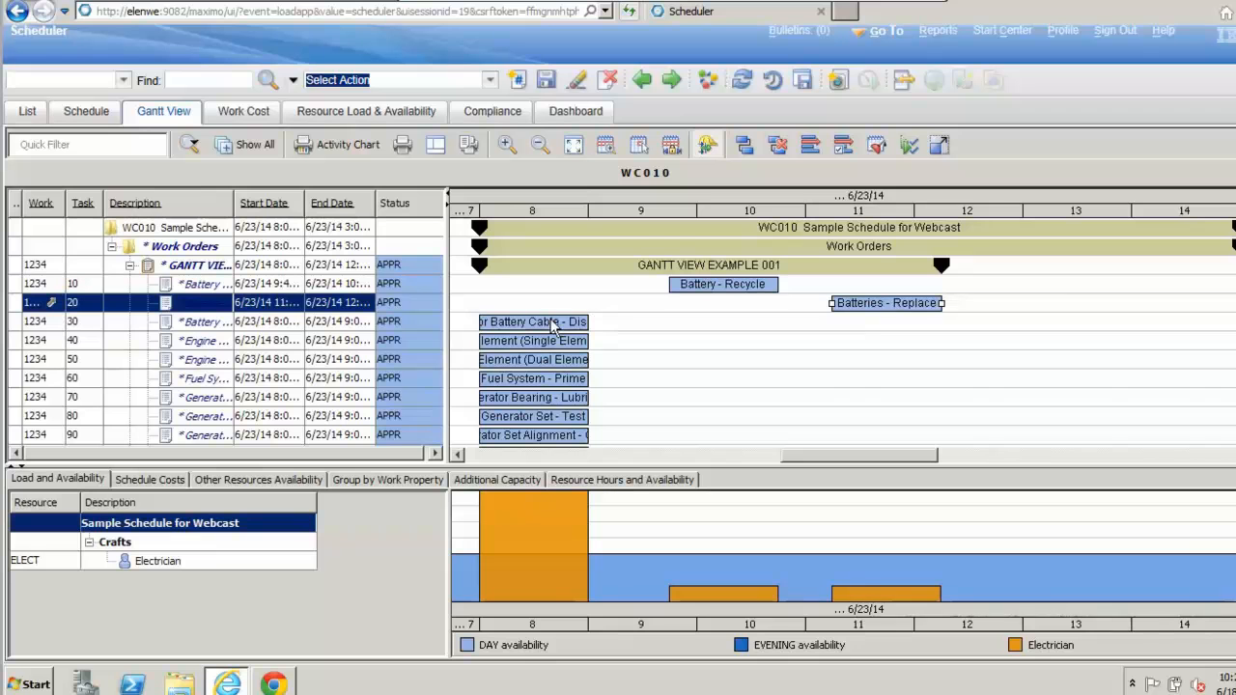
pyautogui.moveTo(548, 328); pyautogui.dragTo(1057, 329)
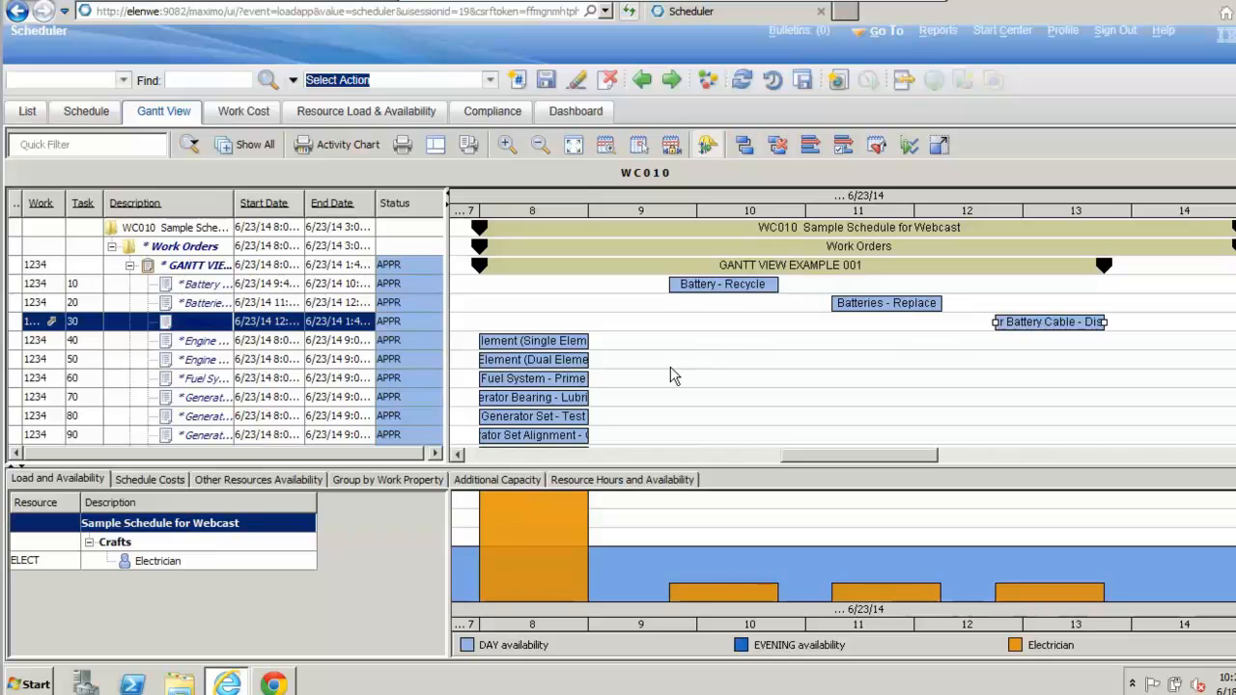
# Step: Move the Battery - Recycle task to the next hour, and apply Move to Day with June 23, 2014
pyautogui.rightClick(718, 283)
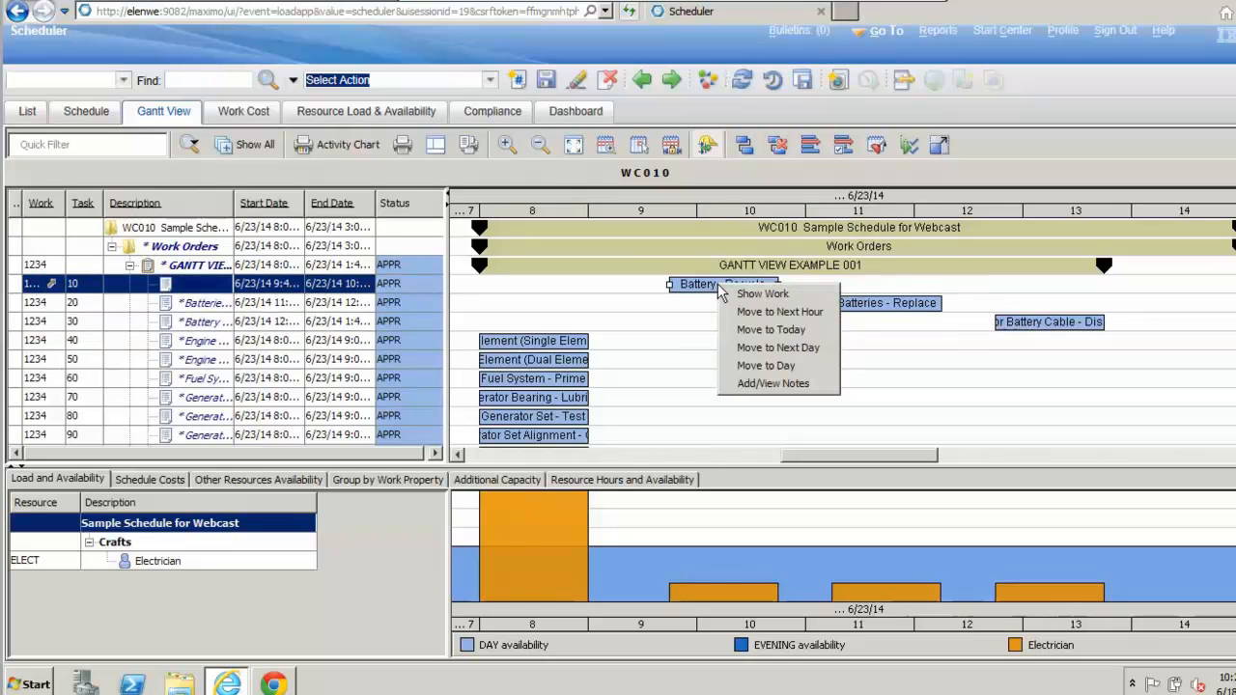
pyautogui.click(790, 312)
pyautogui.rightClick(807, 285)
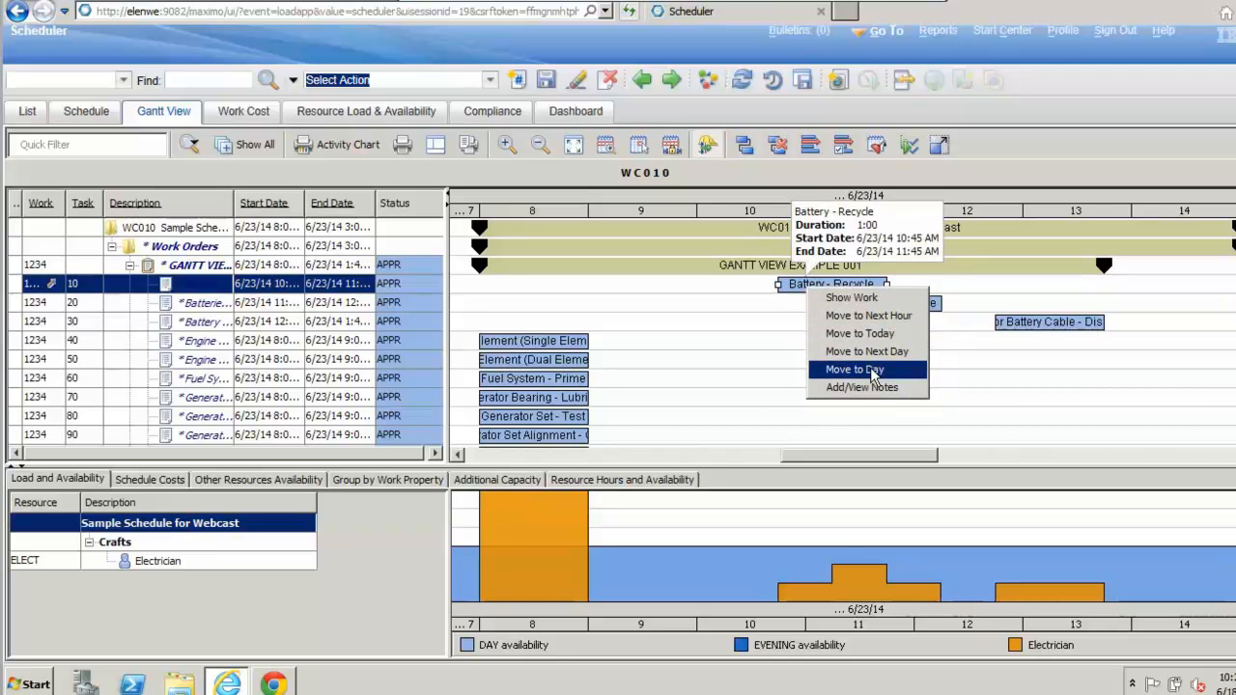
pyautogui.click(872, 371)
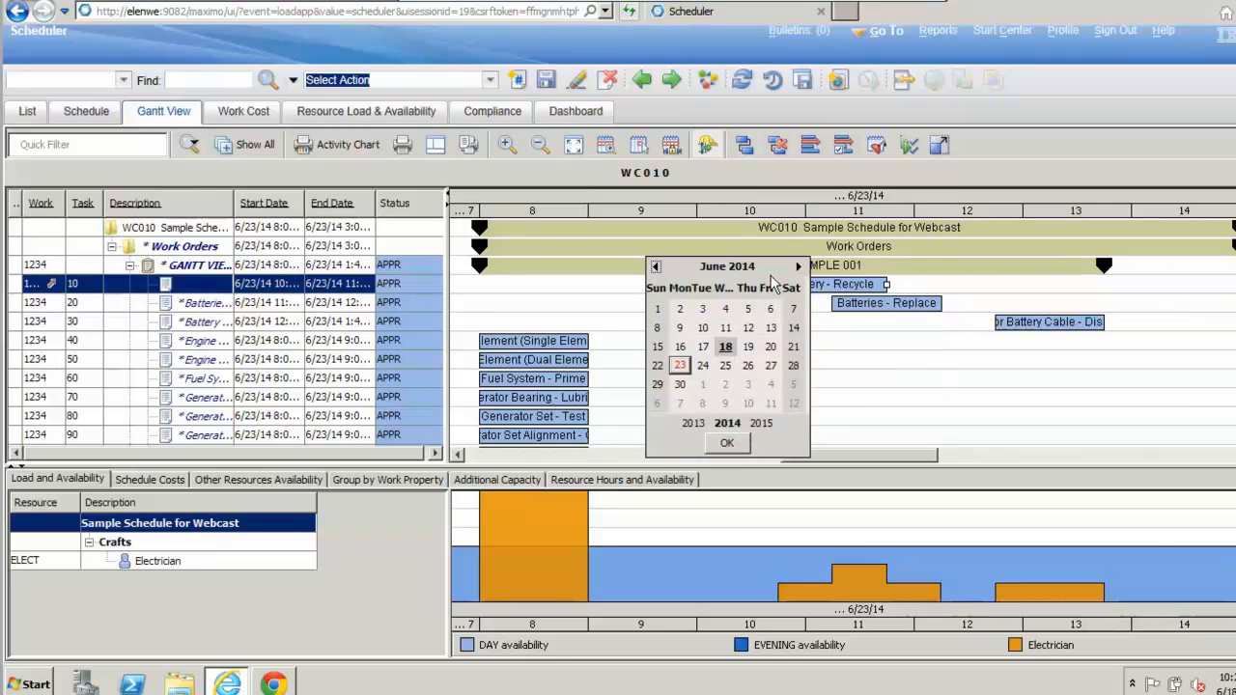
pyautogui.click(726, 443)
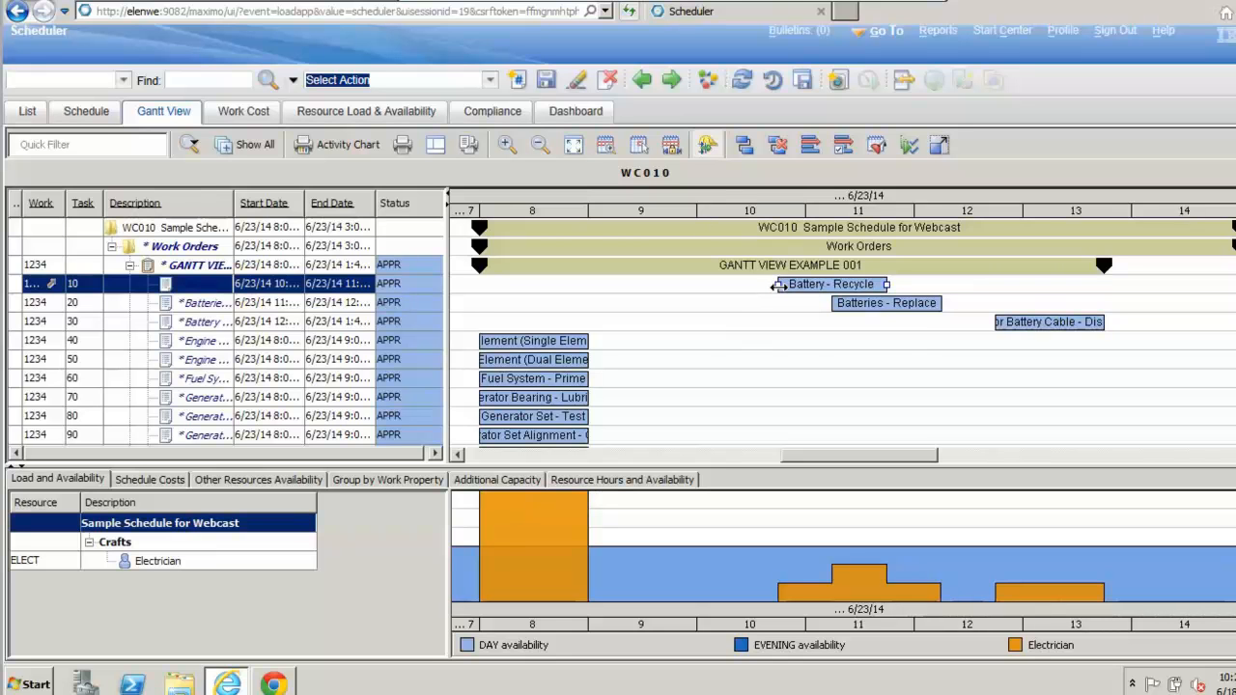
# Step: Stretch the Battery - Recycle bar back to a 10:00 AM start, and widen the Start Date and End Date columns to show full times
pyautogui.moveTo(778, 284); pyautogui.dragTo(697, 287)
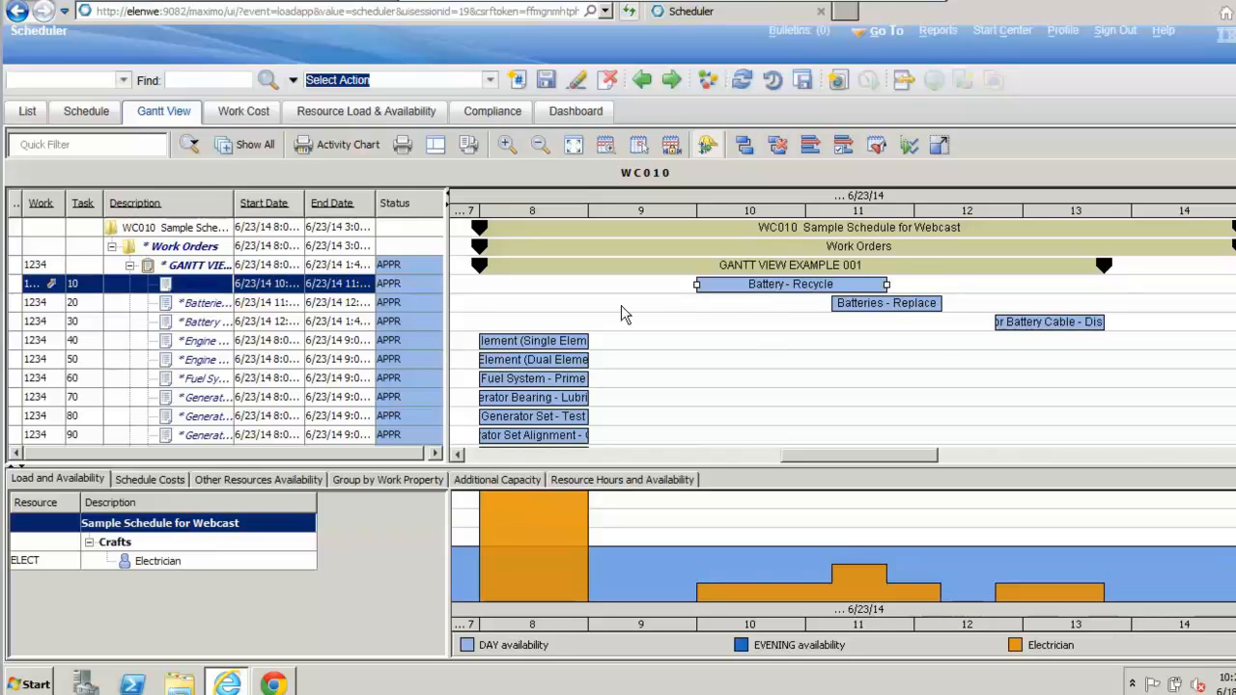
pyautogui.moveTo(305, 205); pyautogui.dragTo(423, 204)
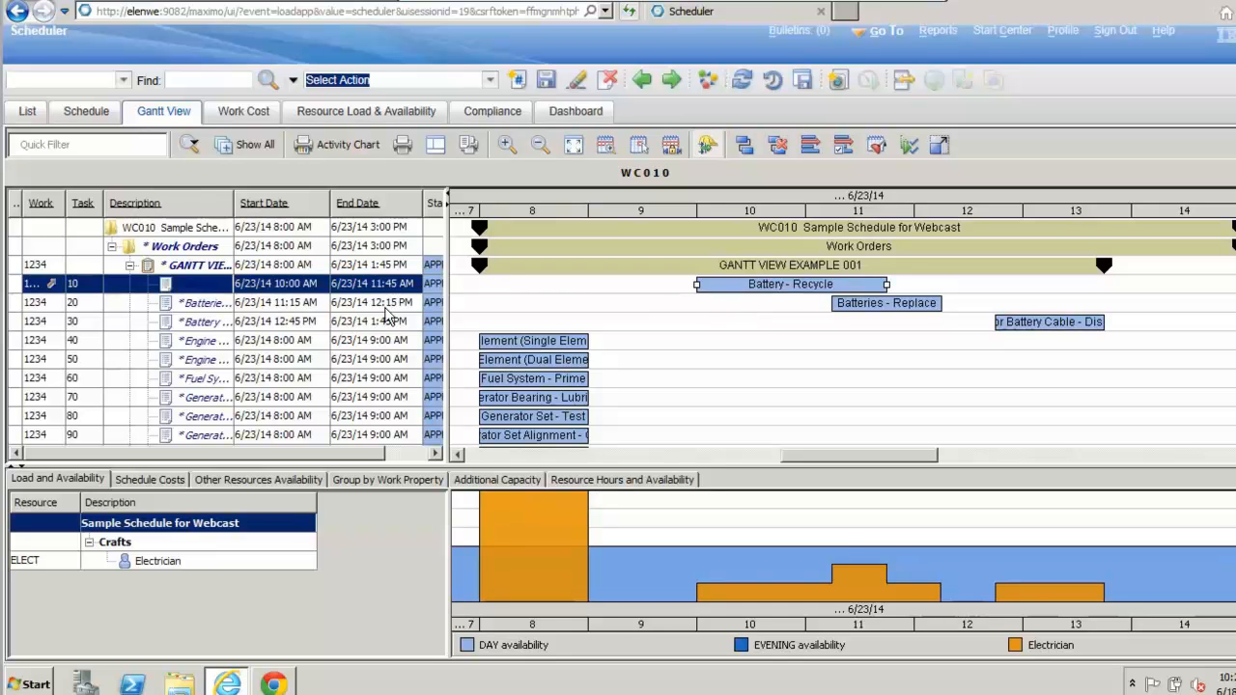
# Step: Set the start time of task 10, Battery - Recycle, to 10:45 AM in the activity table
pyautogui.click(302, 284)
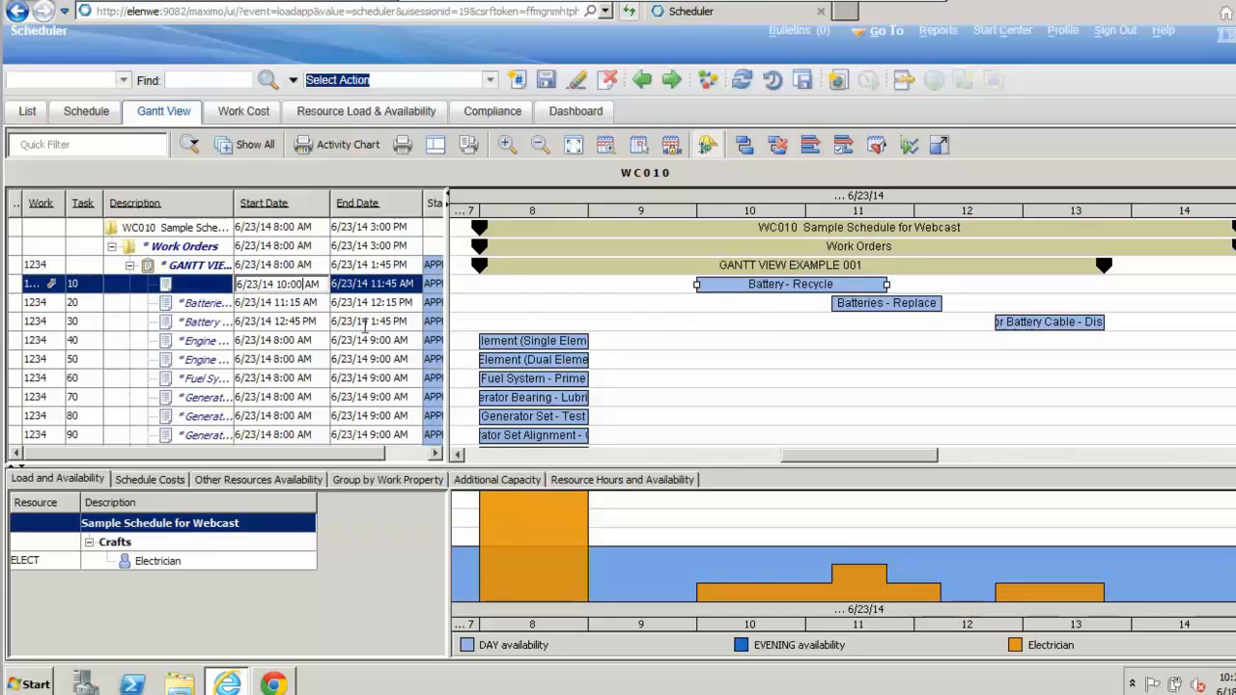
pyautogui.press('BackSpace')
pyautogui.press('BackSpace')
pyautogui.write('45')
pyautogui.press('Return')
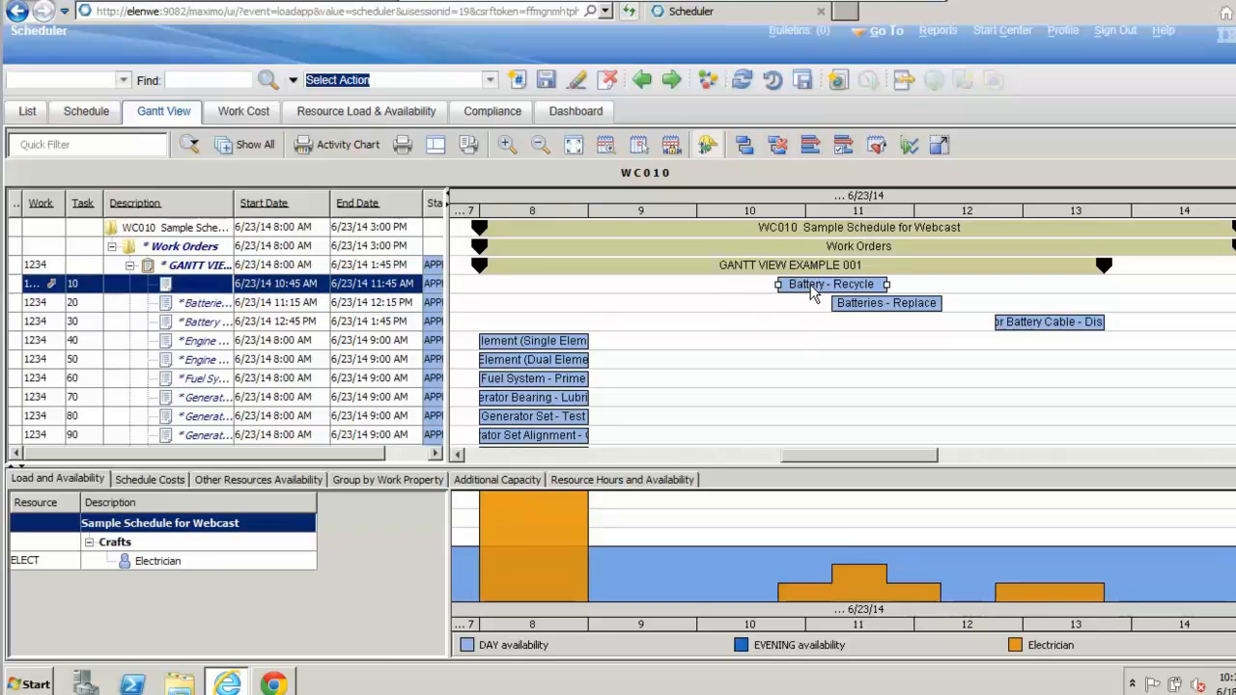
# Step: View the available actions for task 10 and for work order 1234, and go to Work Order Tracking from the work order
pyautogui.moveTo(813, 293)
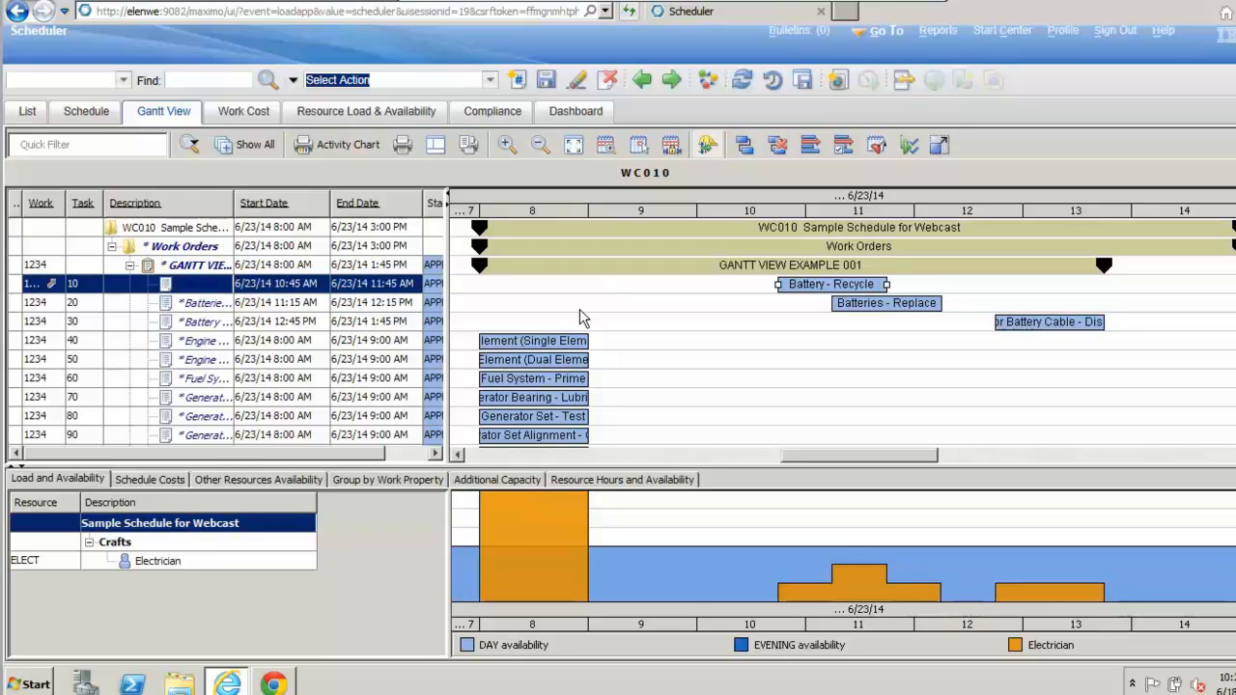
pyautogui.rightClick(53, 289)
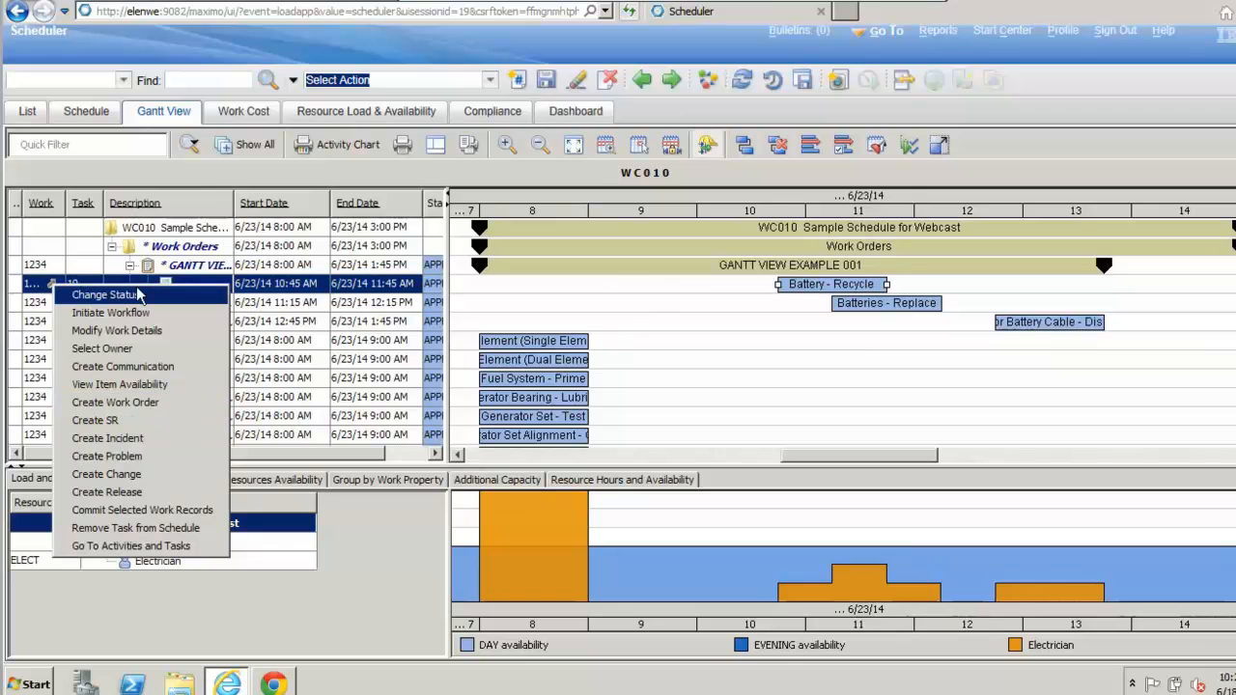
pyautogui.click(39, 266)
pyautogui.click(52, 264)
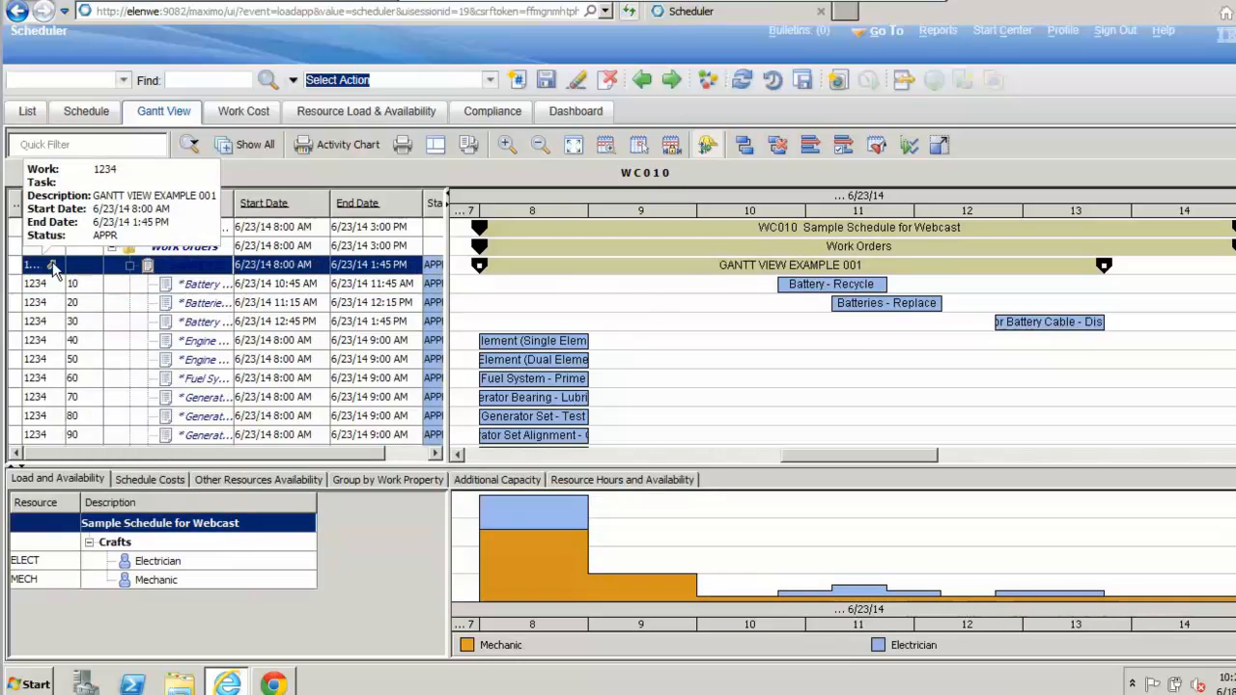
pyautogui.rightClick(52, 264)
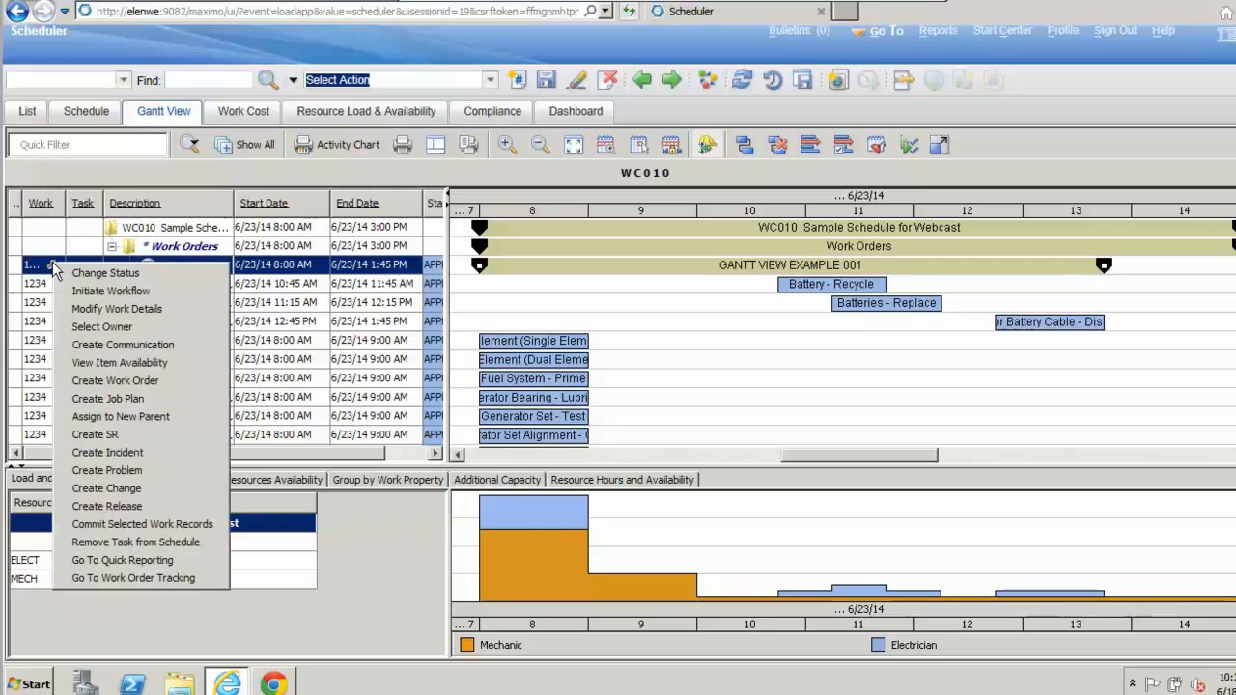
pyautogui.click(179, 576)
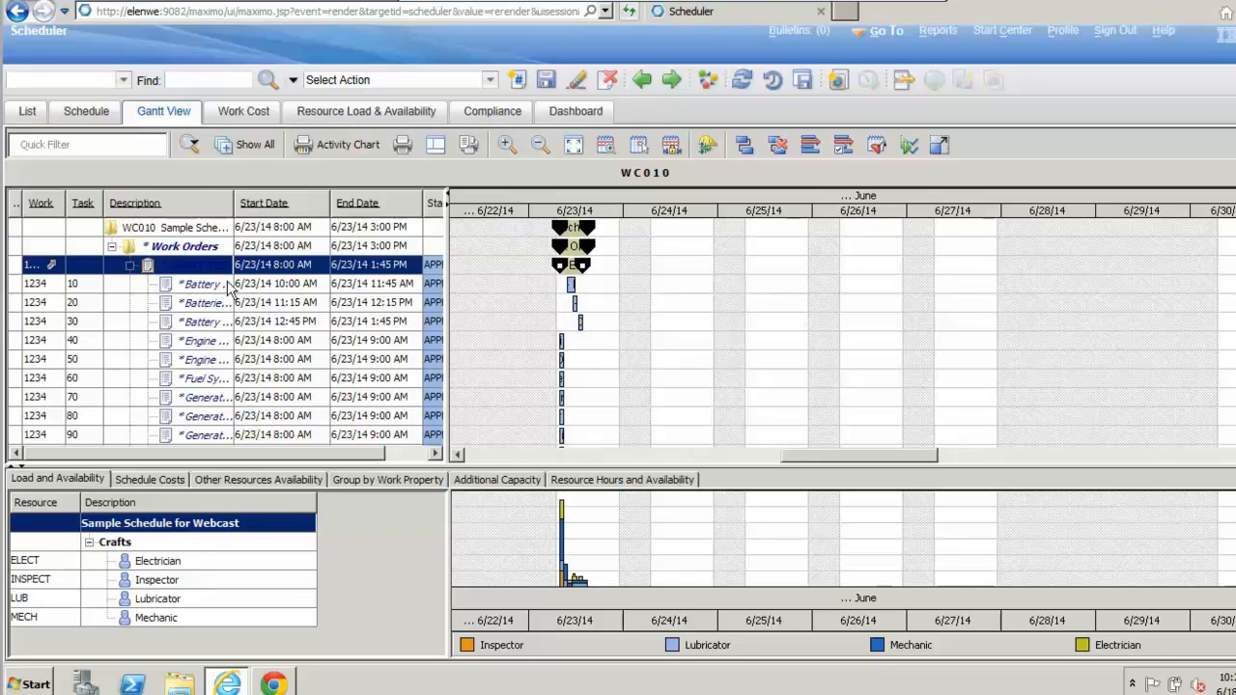
# Step: Reschedule task 40, the single-element engine air cleaner task, to start at 9:00 AM, and check the Electrician, Inspector and Lubricator loads
pyautogui.click(574, 146)
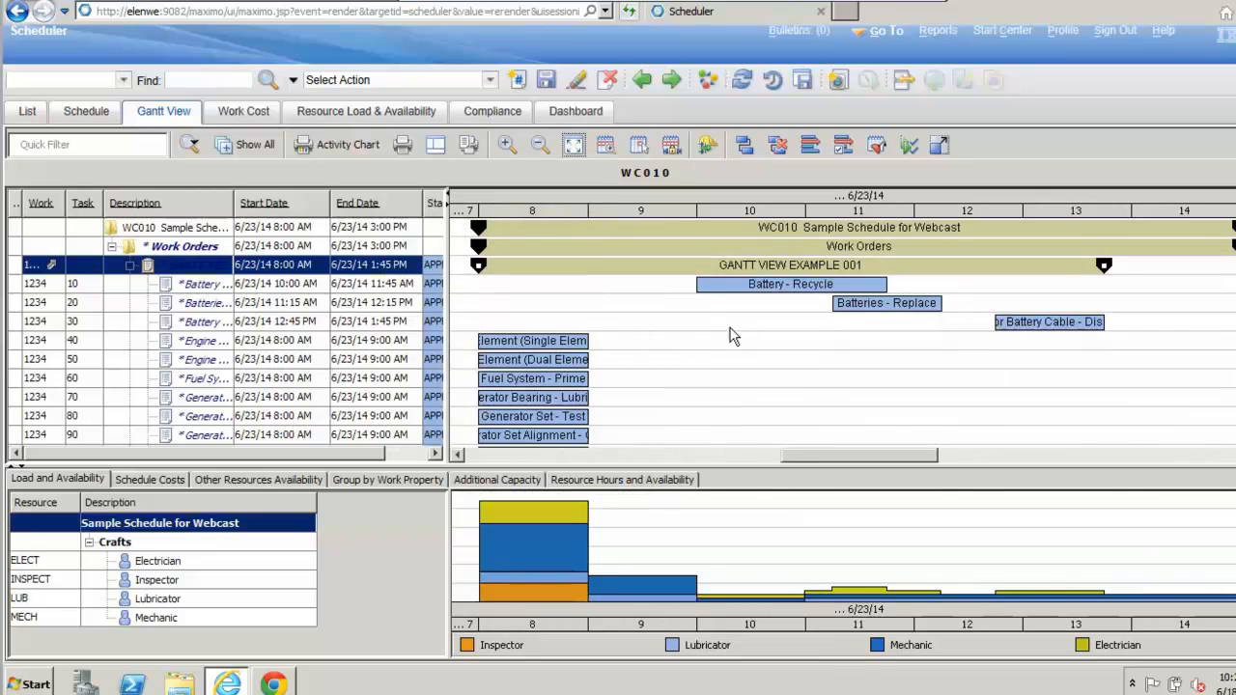
pyautogui.click(548, 344)
pyautogui.moveTo(548, 344); pyautogui.dragTo(623, 345)
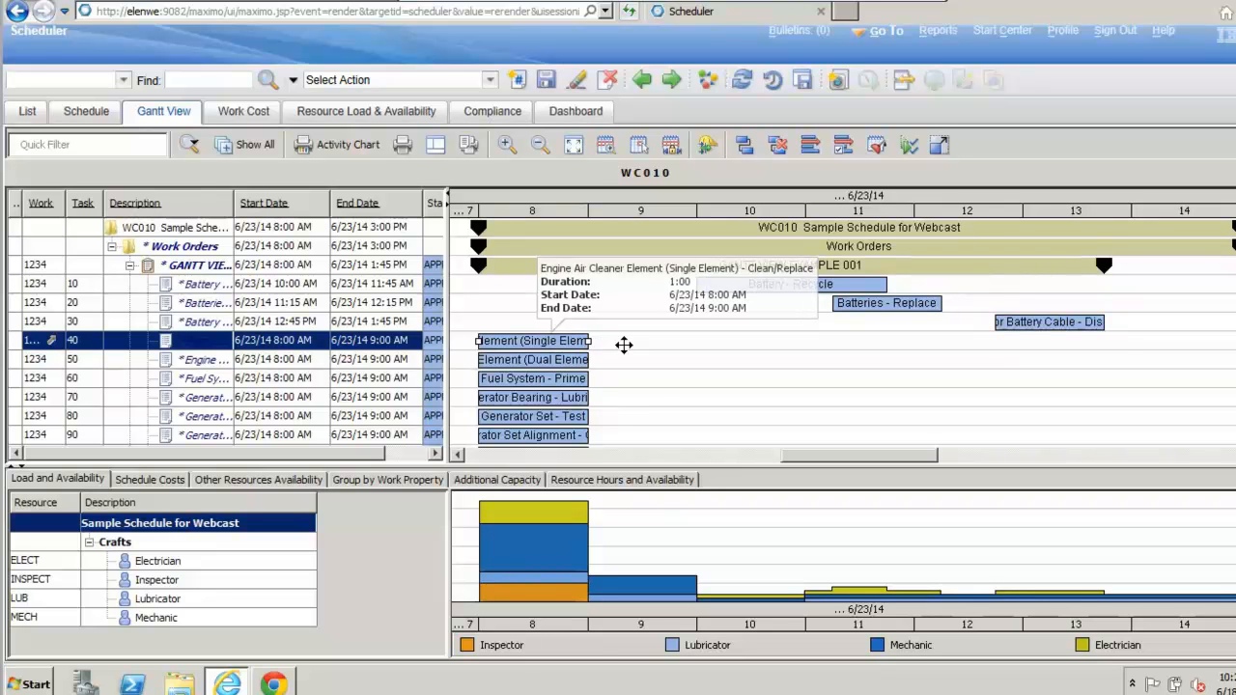
pyautogui.moveTo(624, 345); pyautogui.dragTo(628, 345)
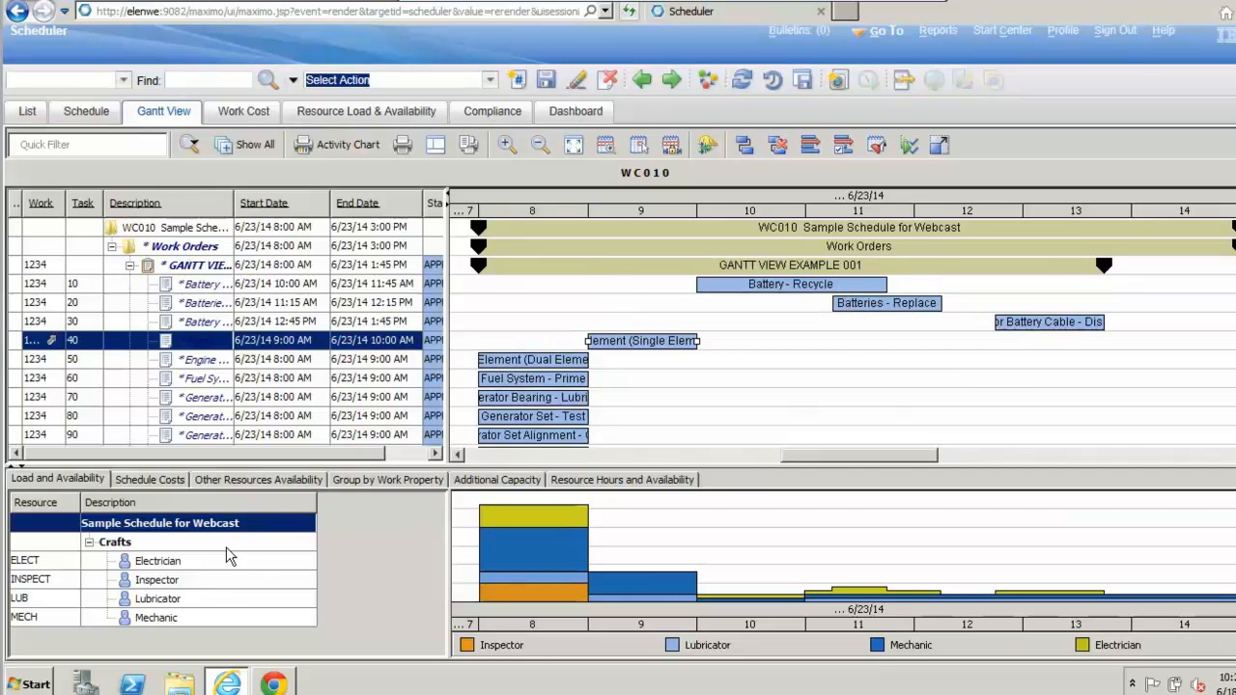
pyautogui.click(183, 560)
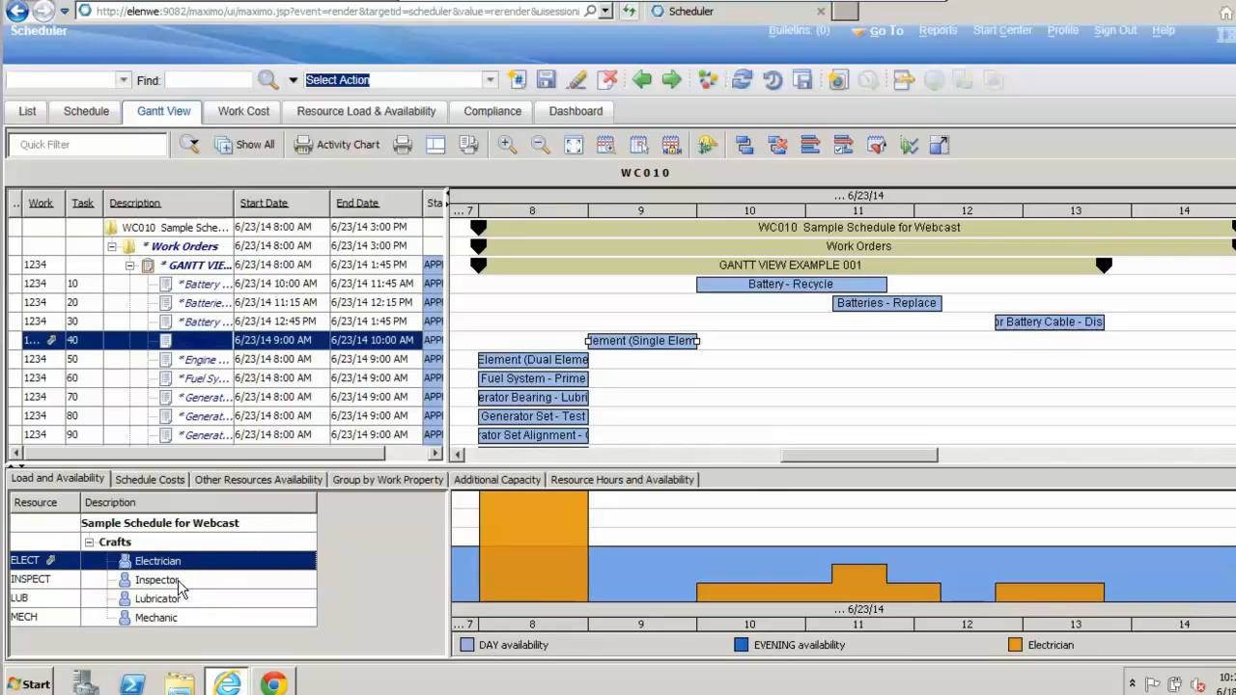
pyautogui.click(178, 579)
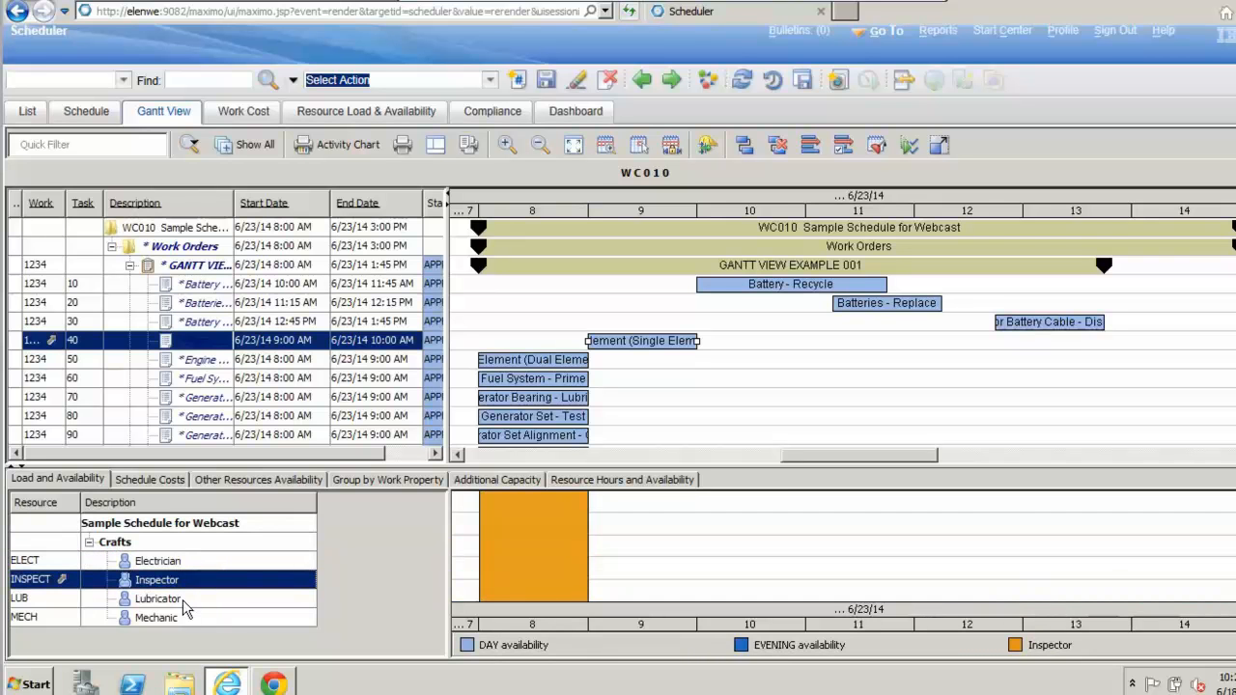
pyautogui.click(183, 601)
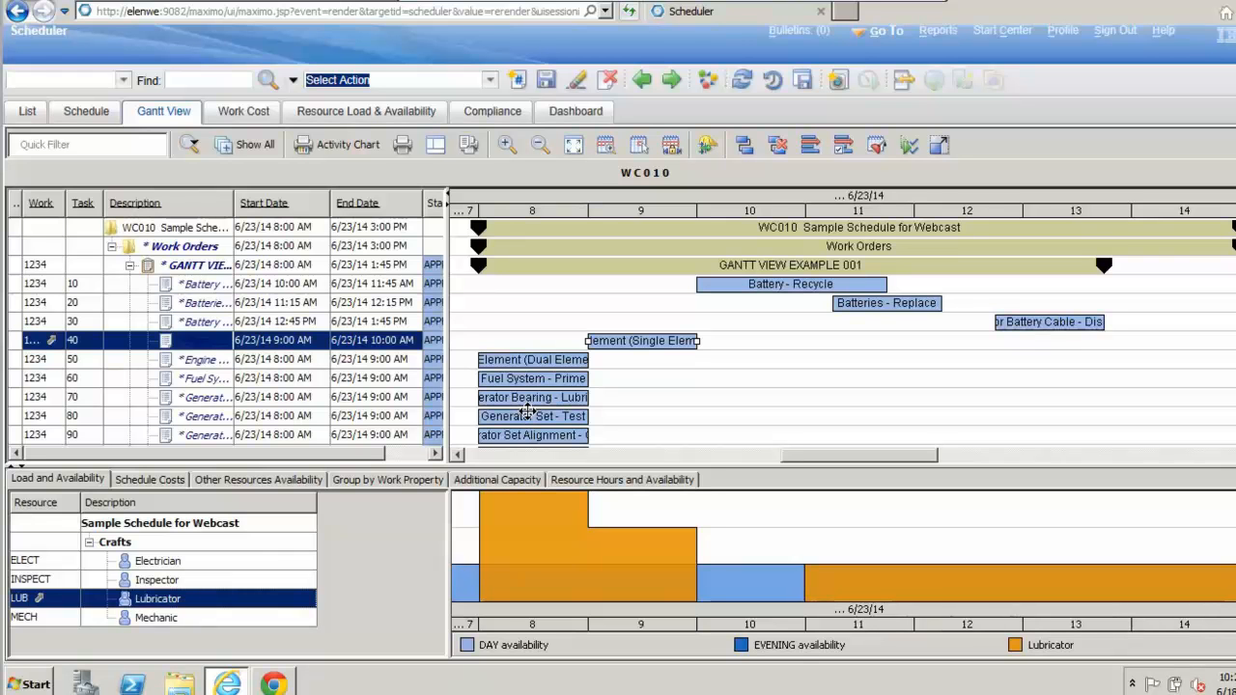
# Step: Reschedule Generator Set - Test to start at 10:15 AM and, with the Electrician load shown, Fuel System - Prime to start at 11:00 AM
pyautogui.moveTo(528, 413); pyautogui.dragTo(780, 416)
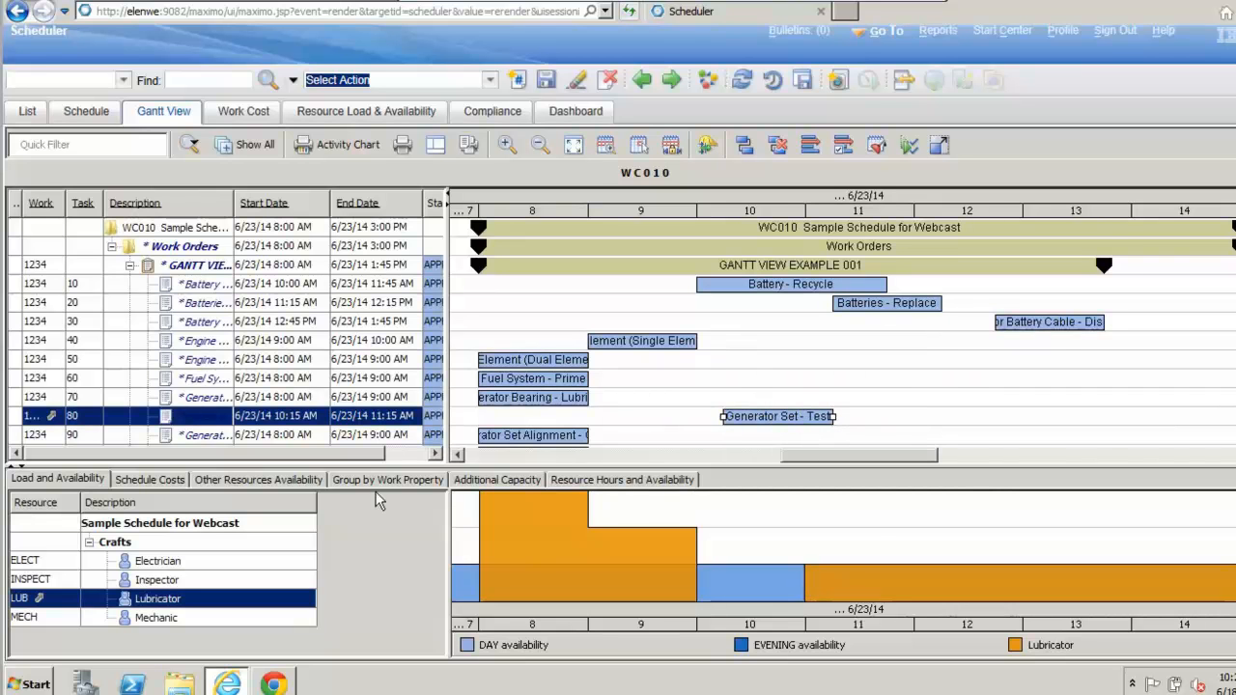
pyautogui.click(176, 564)
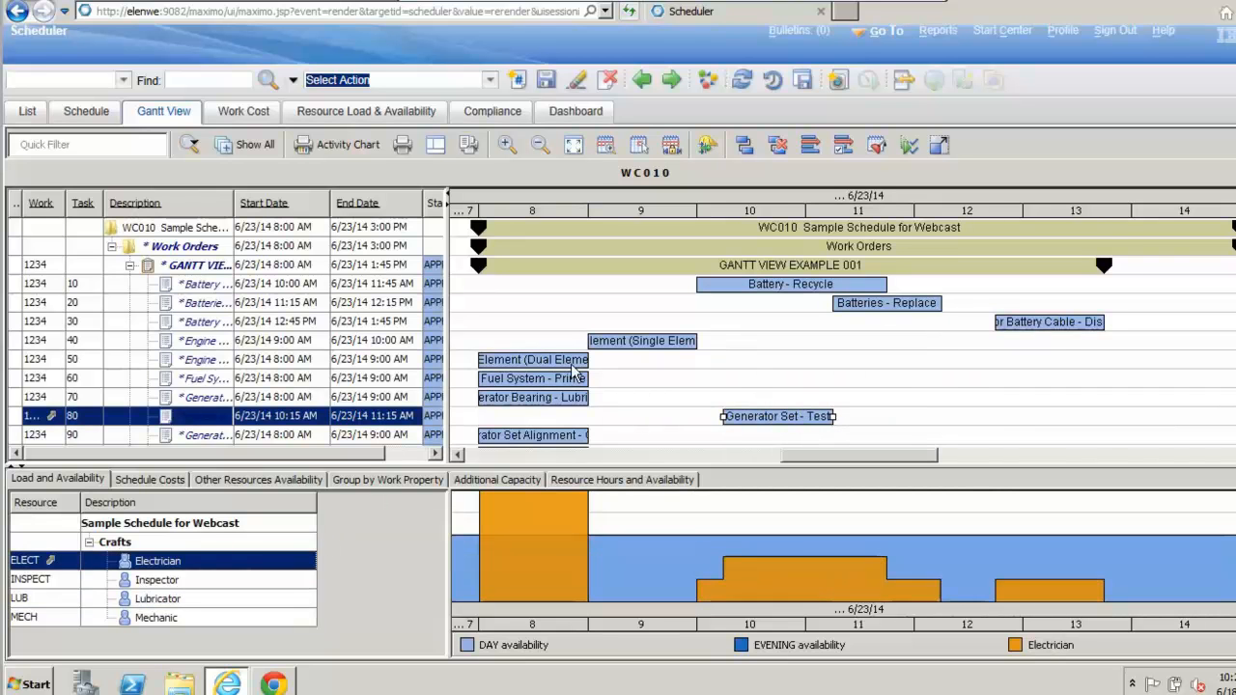
pyautogui.moveTo(556, 385); pyautogui.dragTo(666, 389)
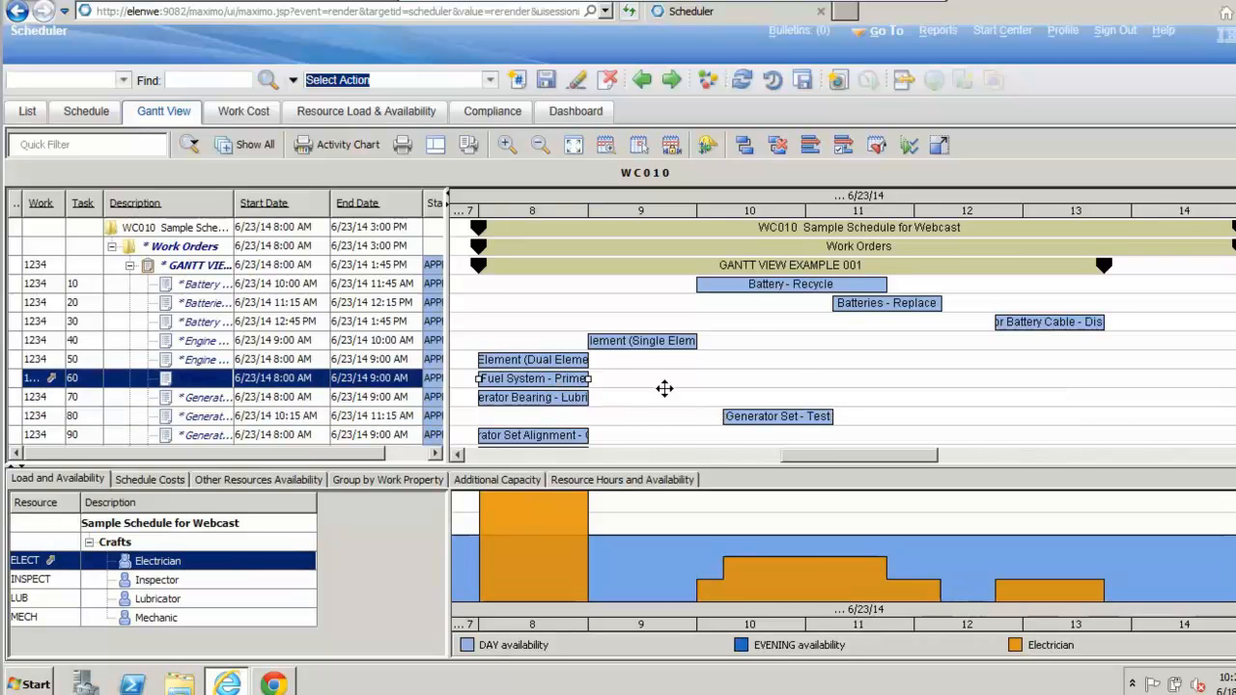
pyautogui.moveTo(866, 390); pyautogui.dragTo(862, 387)
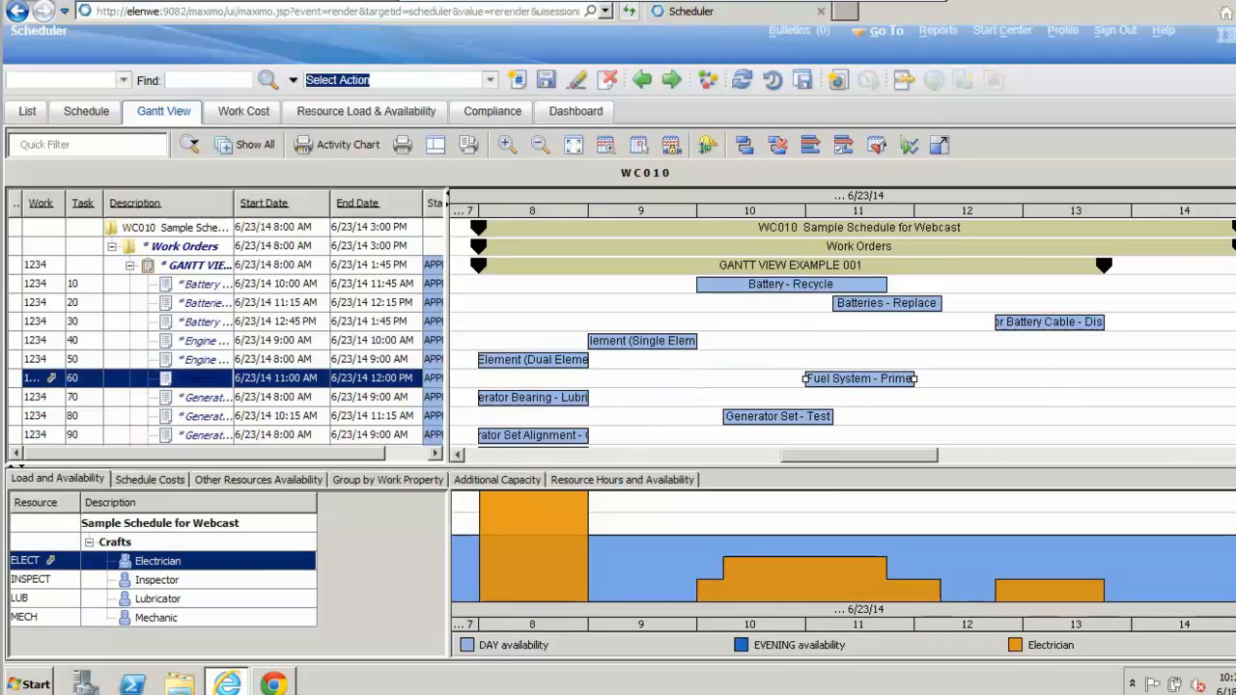
# Step: Reschedule task 90, the generator set alignment, to 11:45 AM, Maintenance Recommendations to 9:00 AM, and Varistor - Test to 12:45 PM
pyautogui.scroll(-4, 842, 333)
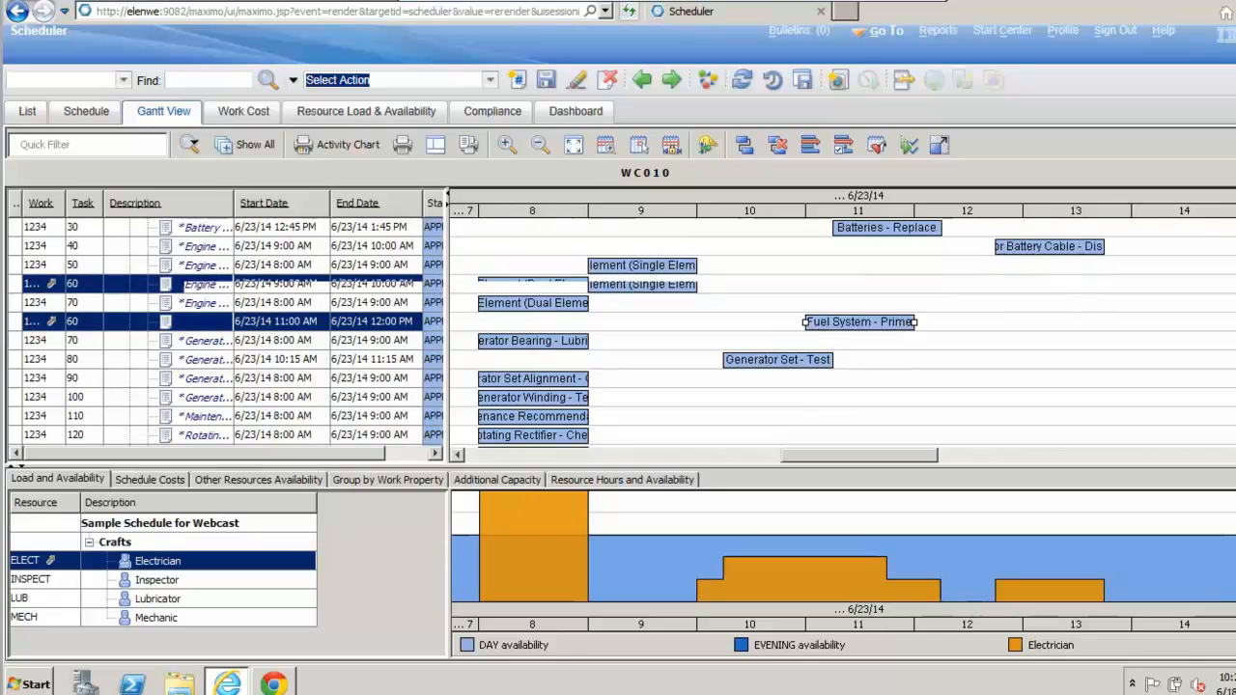
pyautogui.scroll(-2, 583, 364)
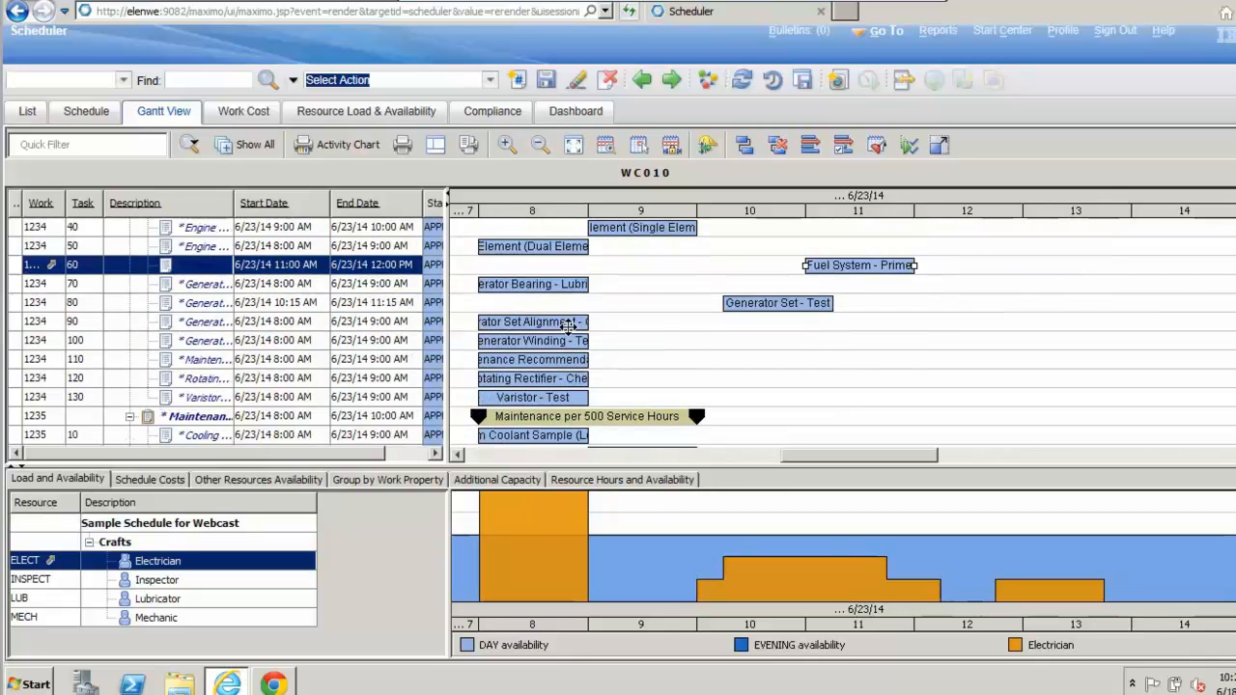
pyautogui.moveTo(554, 324); pyautogui.dragTo(991, 327)
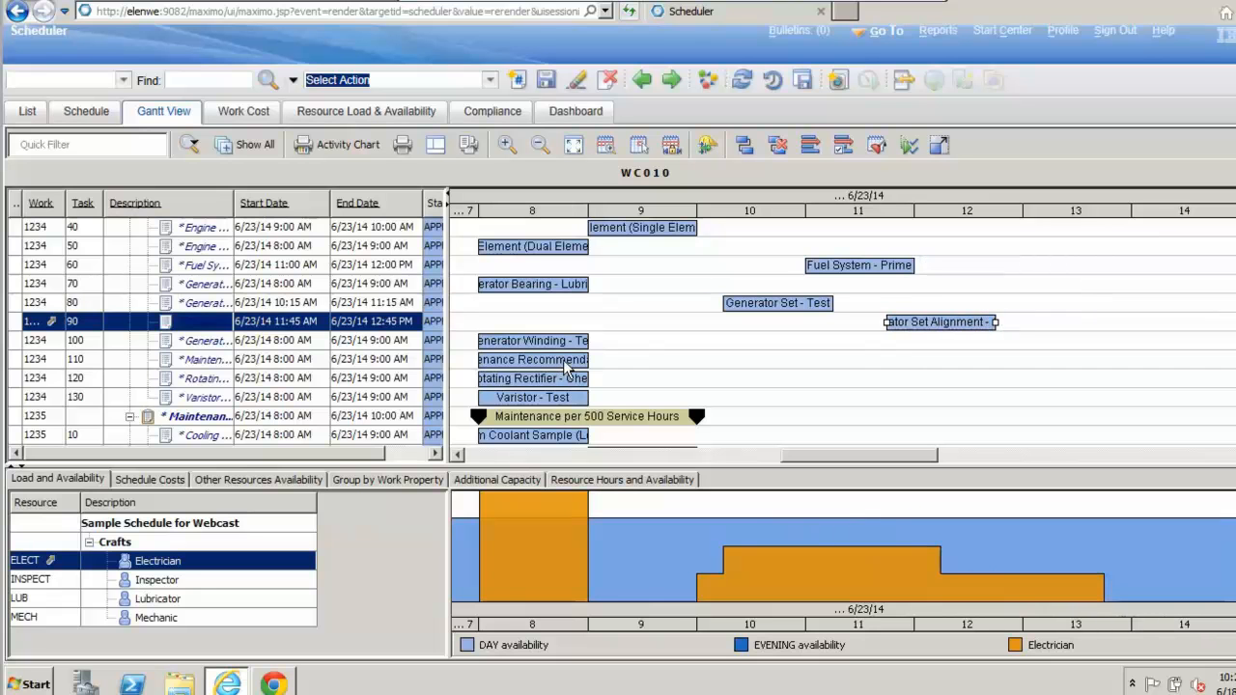
pyautogui.moveTo(560, 360); pyautogui.dragTo(687, 355)
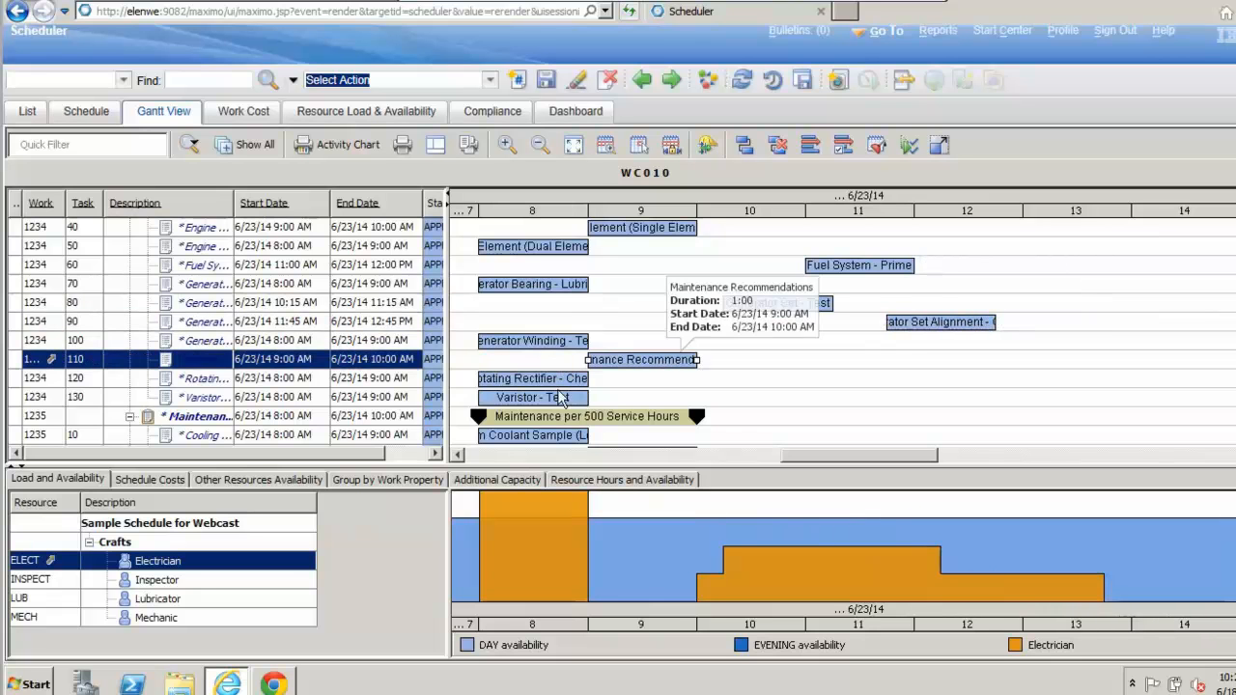
pyautogui.moveTo(550, 401); pyautogui.dragTo(1065, 371)
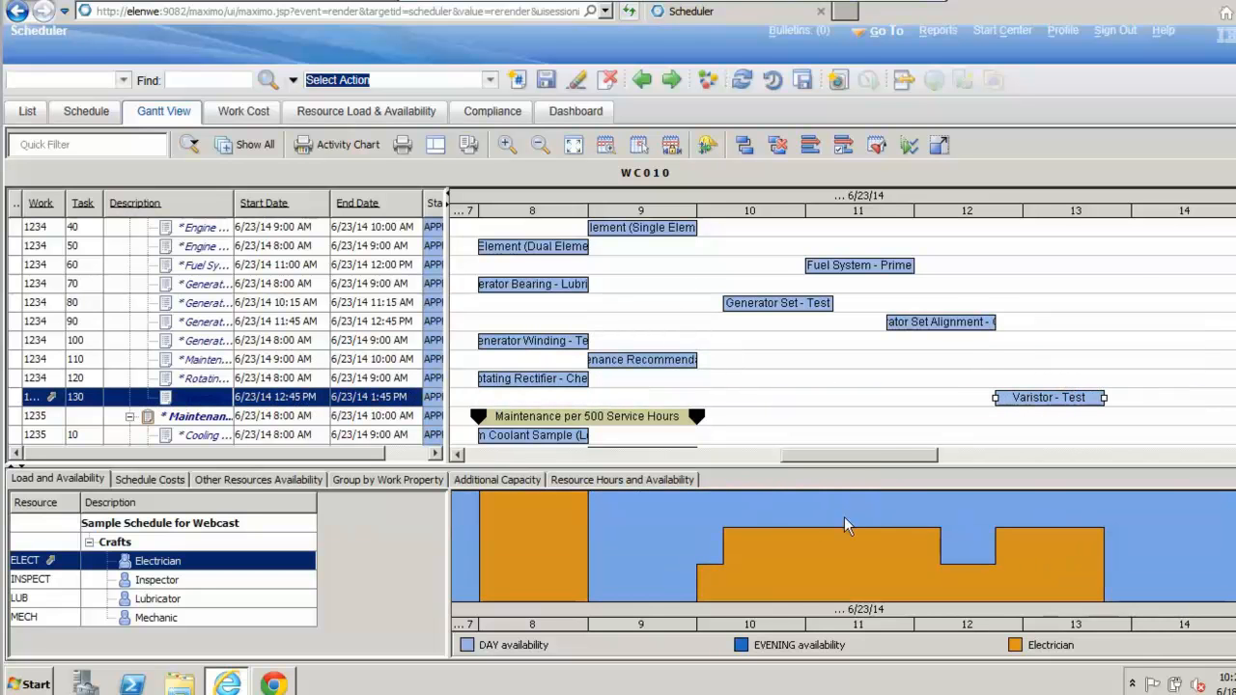
# Step: Save schedule WC010 and commit the rescheduled task dates to the work orders
pyautogui.moveTo(503, 552)
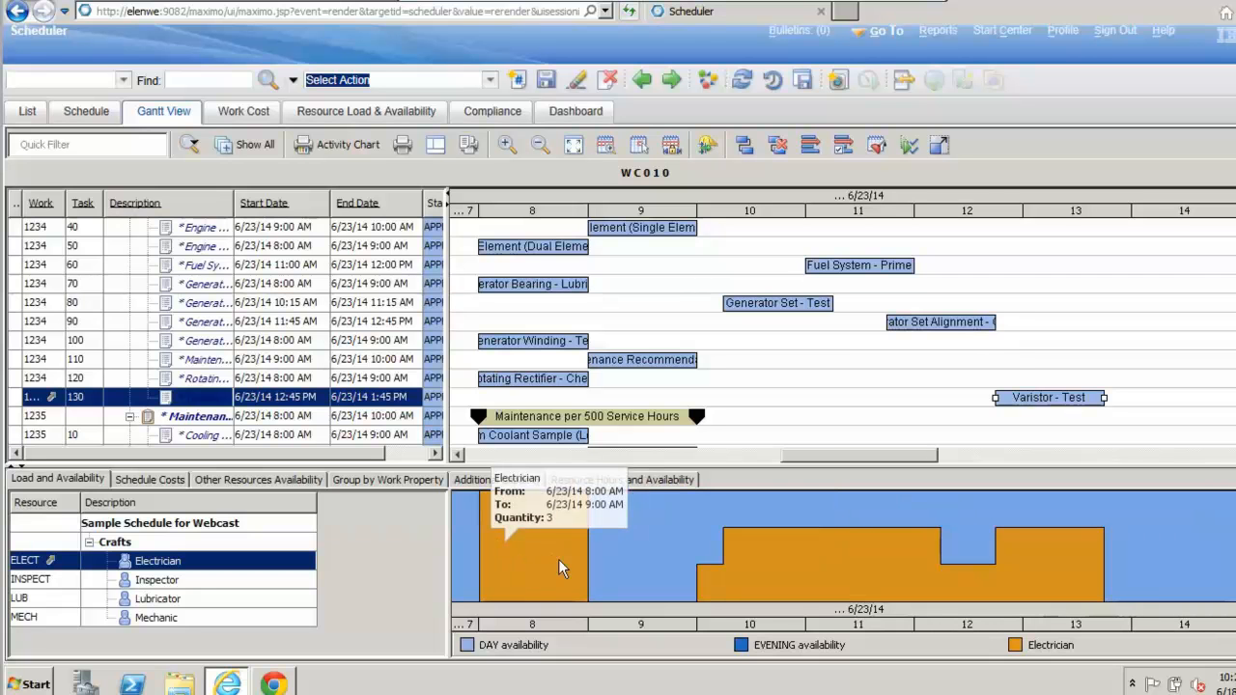
pyautogui.moveTo(676, 520)
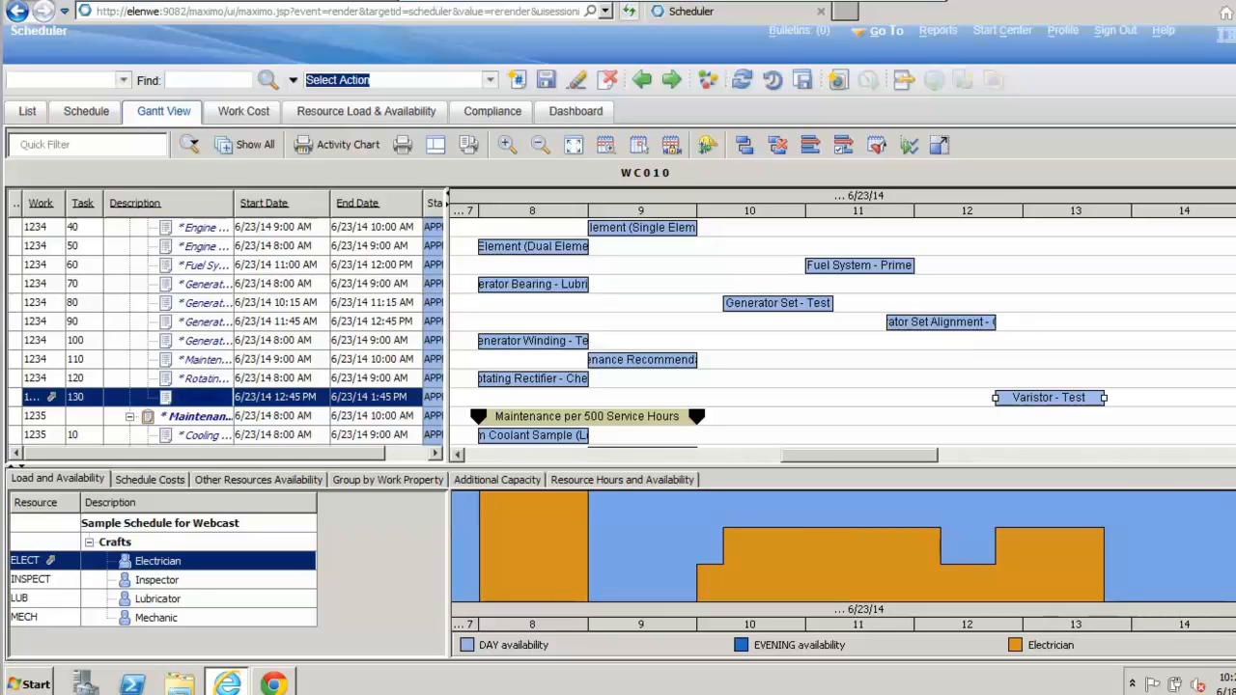
pyautogui.scroll(2, 842, 333)
pyautogui.scroll(-2, 842, 333)
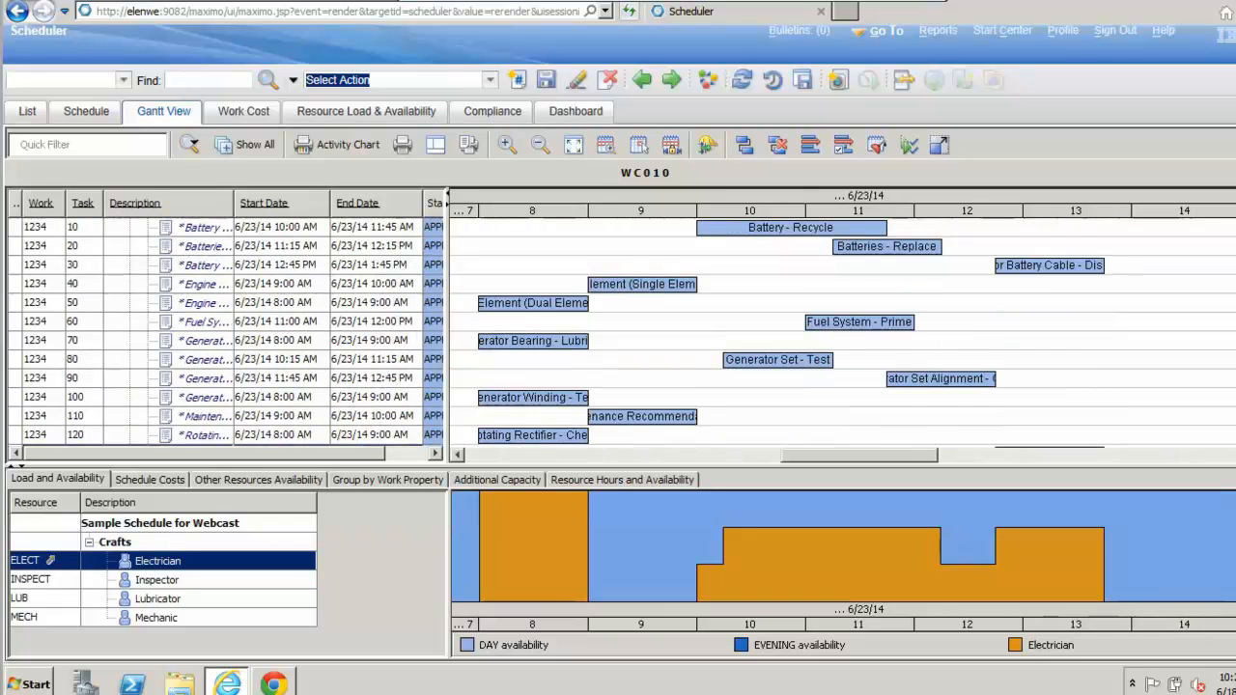
pyautogui.scroll(2, 842, 333)
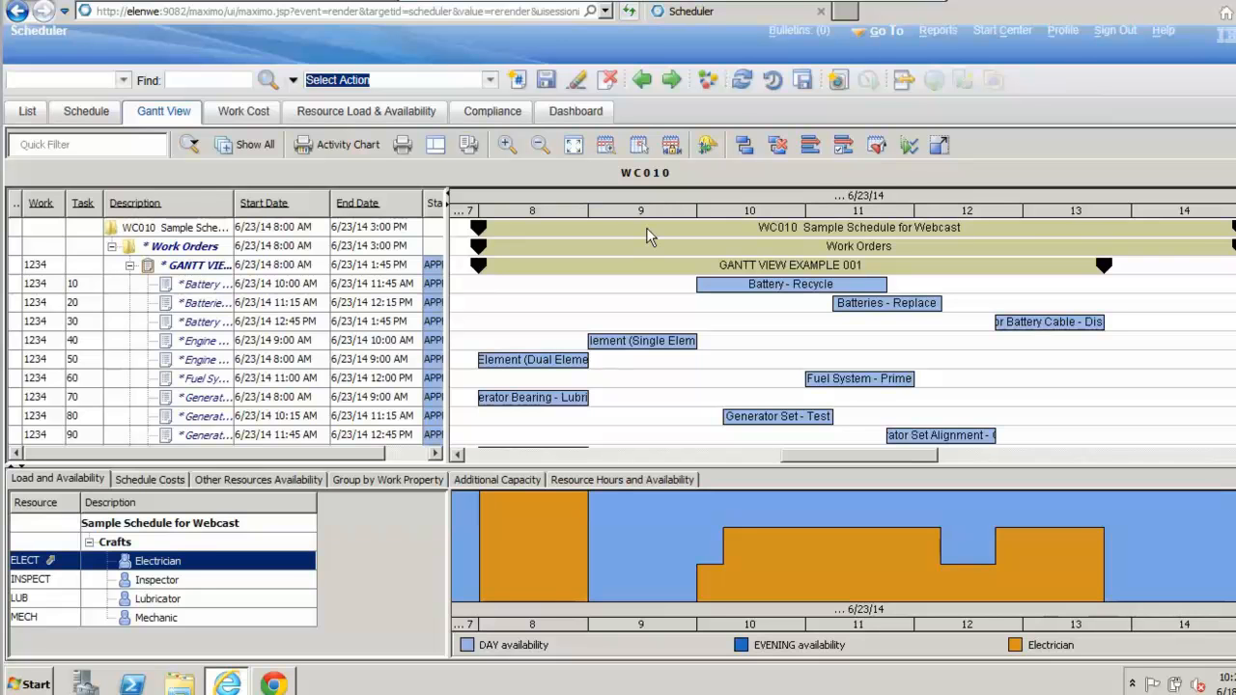
pyautogui.click(546, 81)
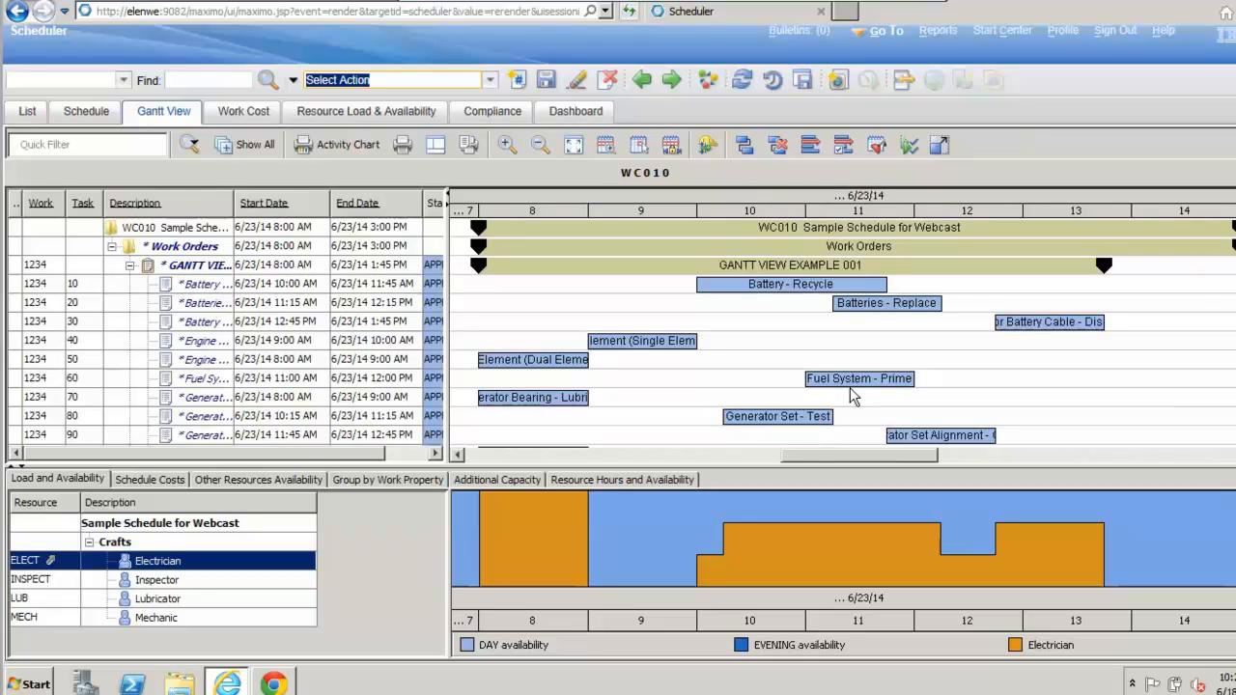
pyautogui.moveTo(846, 384)
pyautogui.click(802, 83)
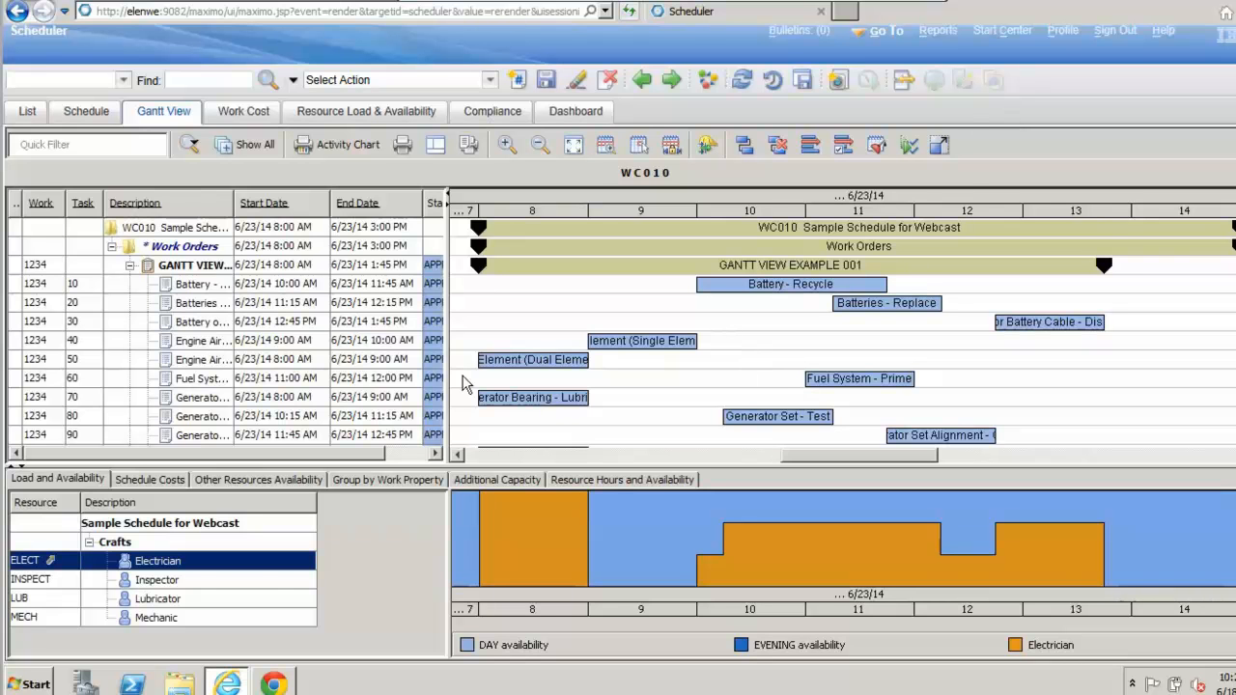
# Step: Review the schedule costs for estimated internal labor, external labor, tools and materials
pyautogui.click(163, 482)
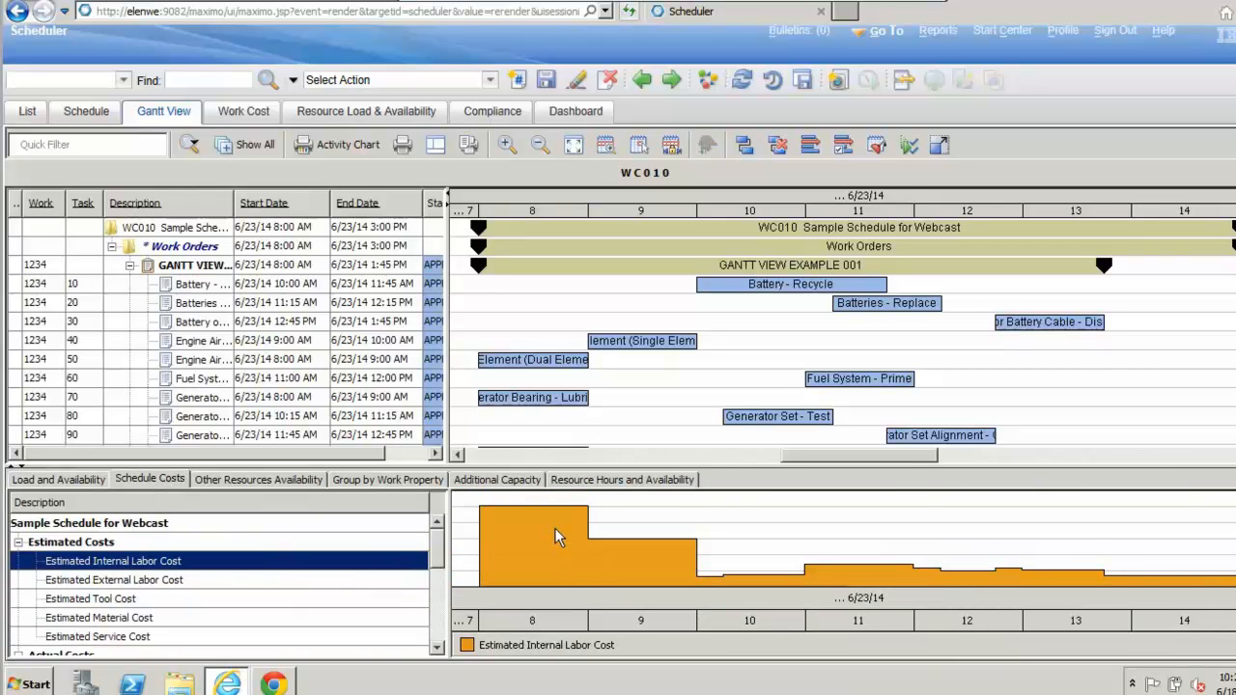
pyautogui.moveTo(557, 534)
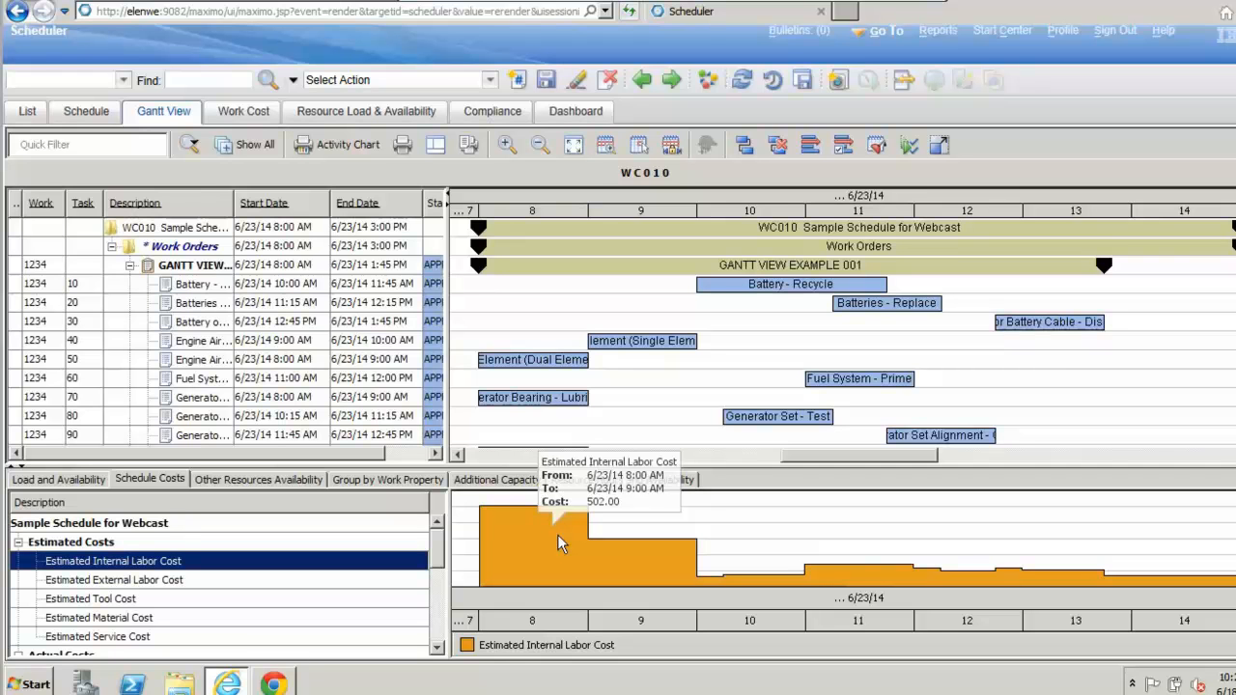
pyautogui.moveTo(660, 547)
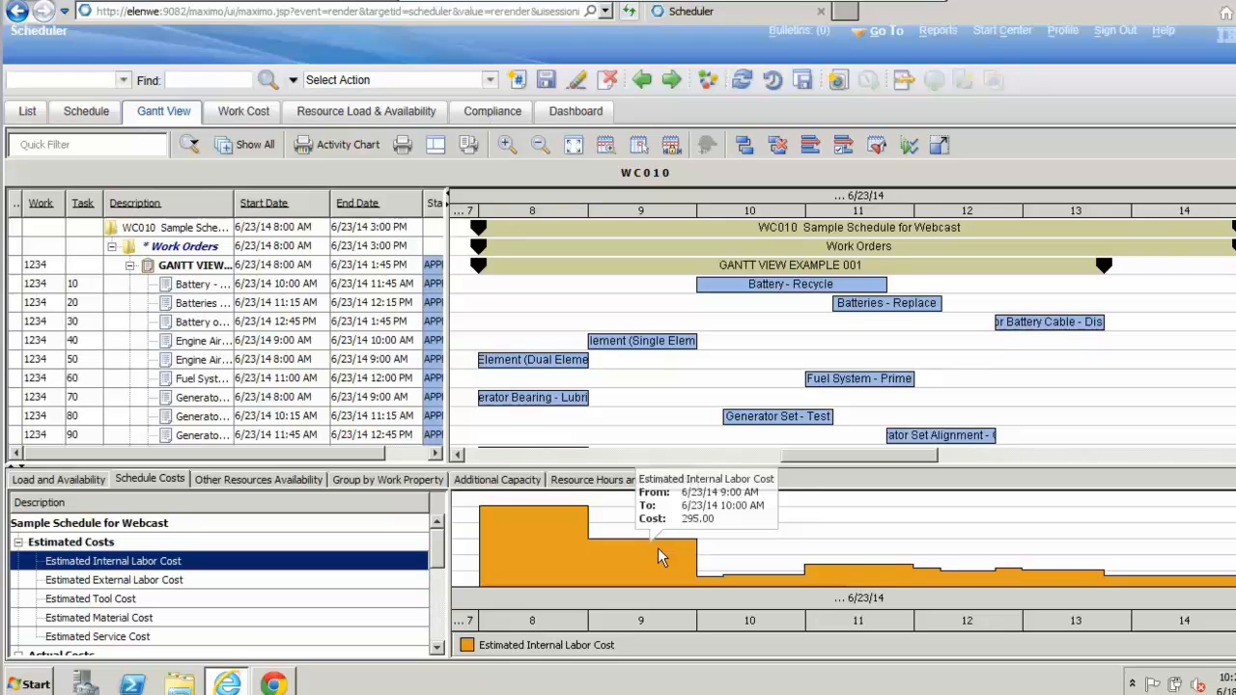
pyautogui.click(187, 582)
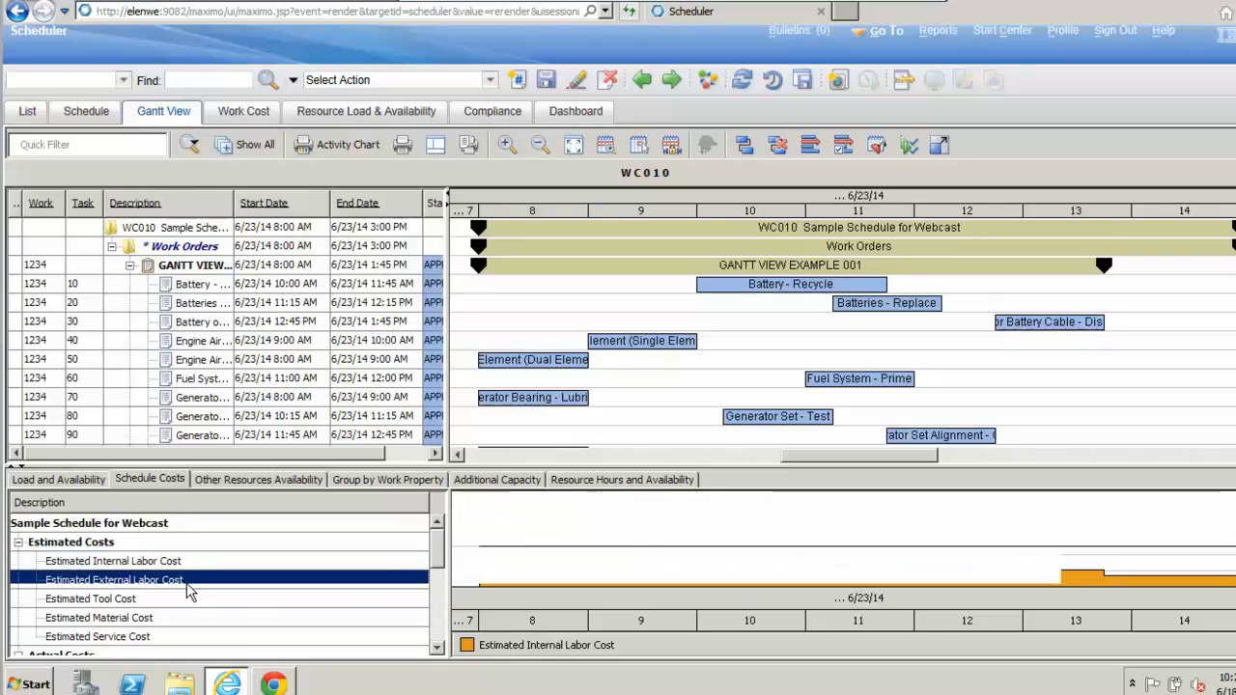
pyautogui.click(191, 599)
pyautogui.click(192, 617)
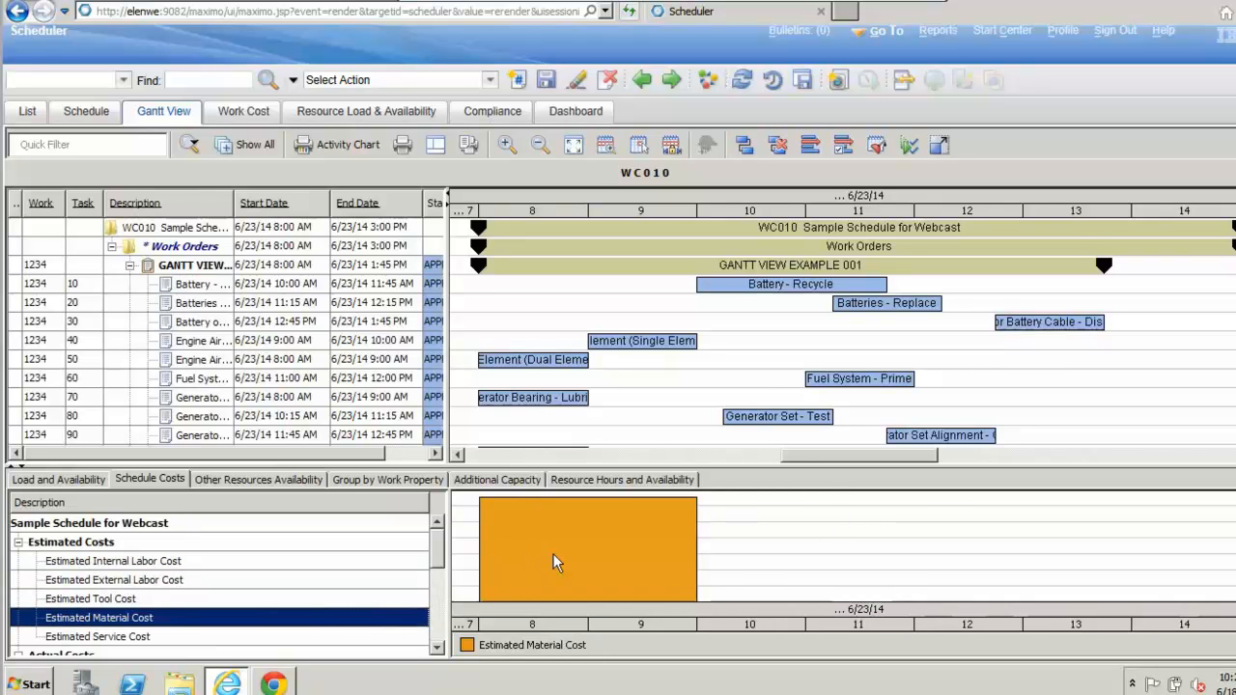
pyautogui.moveTo(553, 557)
# Step: Check the availability of generator asset GEN_3508, and view Group by Work Property, Additional Capacity, and Resource Hours and Availability
pyautogui.click(285, 479)
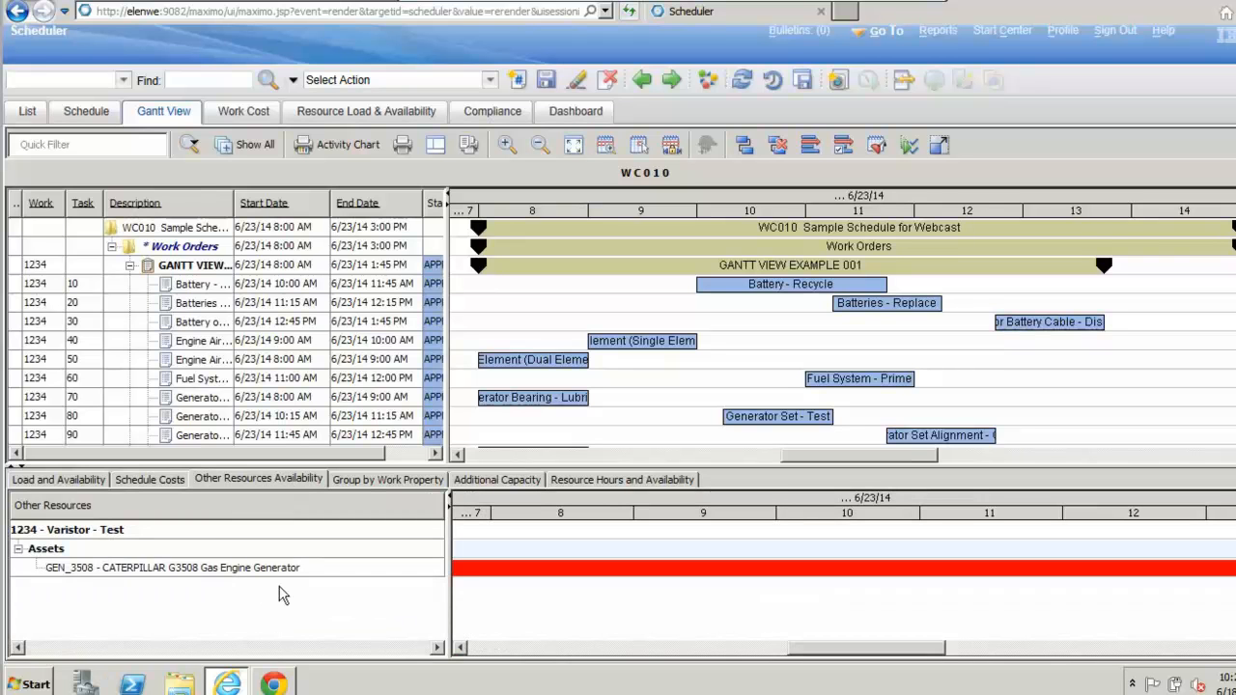
pyautogui.click(264, 572)
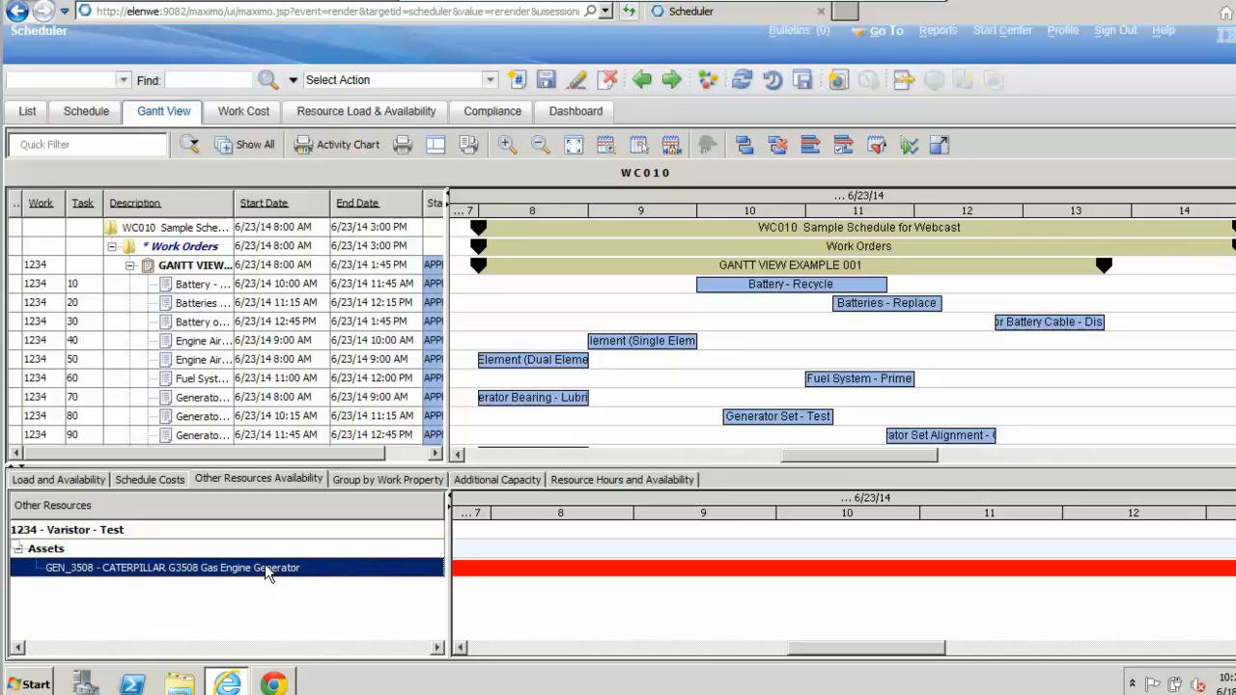
pyautogui.click(398, 481)
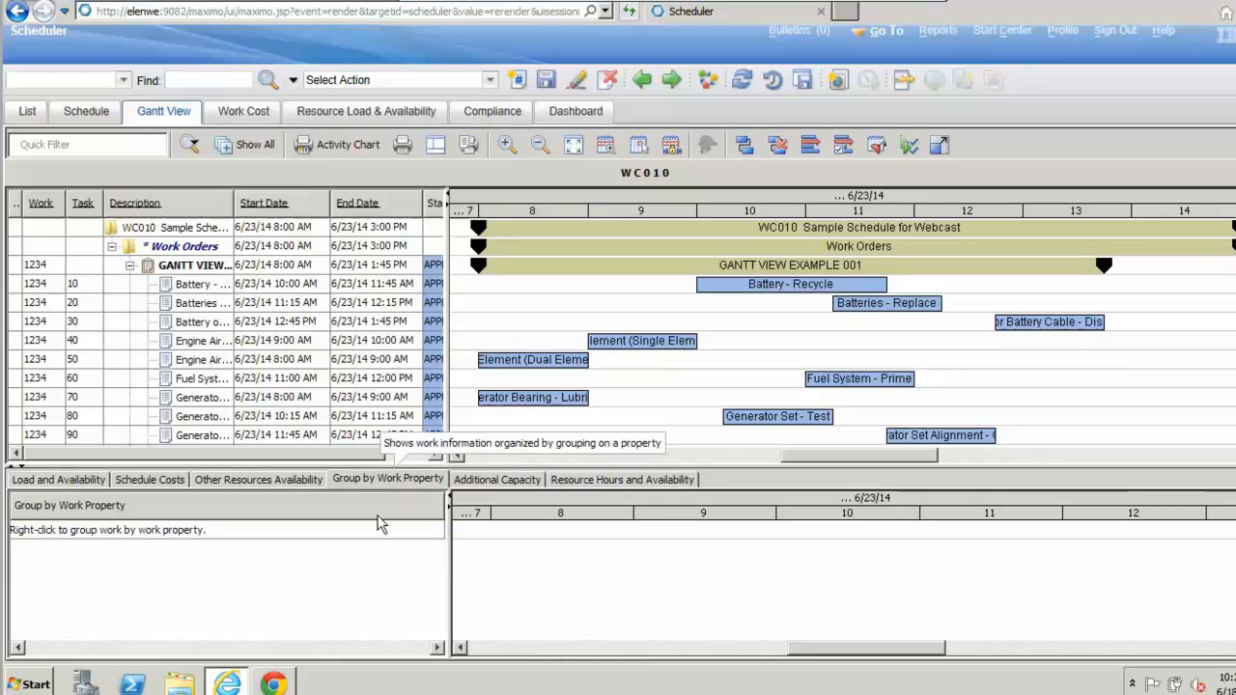
pyautogui.click(492, 480)
pyautogui.click(592, 483)
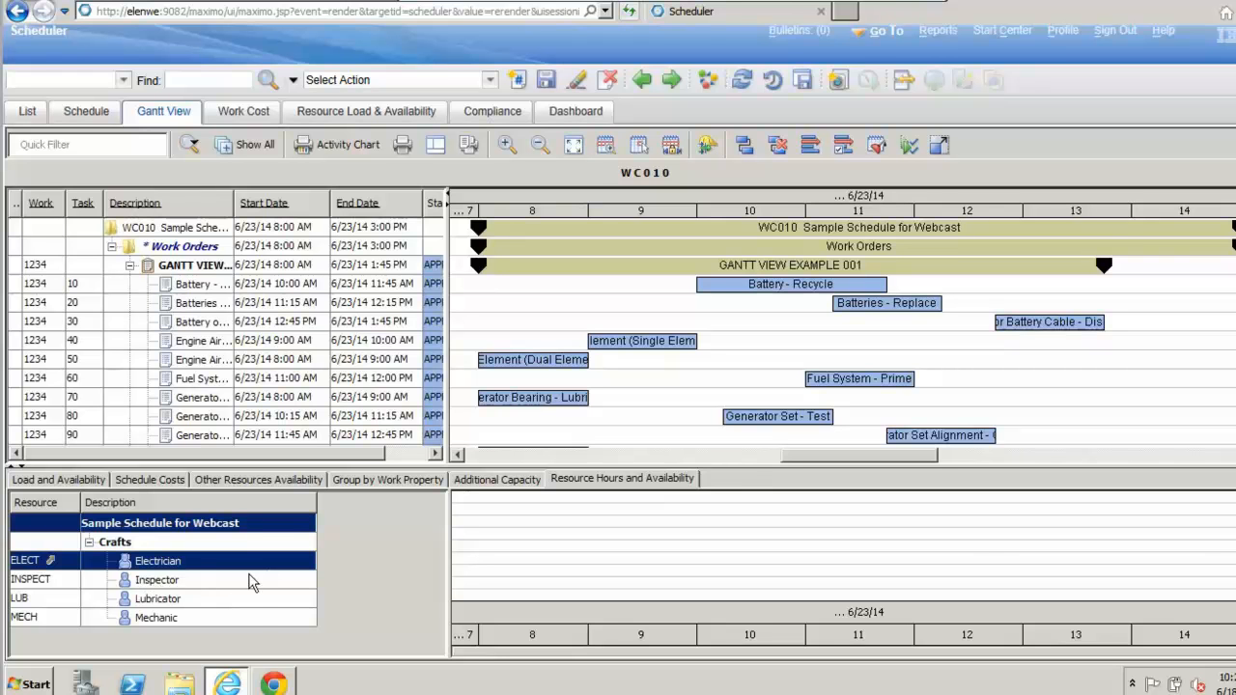
# Step: Indicate where the ELECT craft is used in schedule WC010, and check the electrician hours needed against the DAY hours available
pyautogui.rightClick(50, 563)
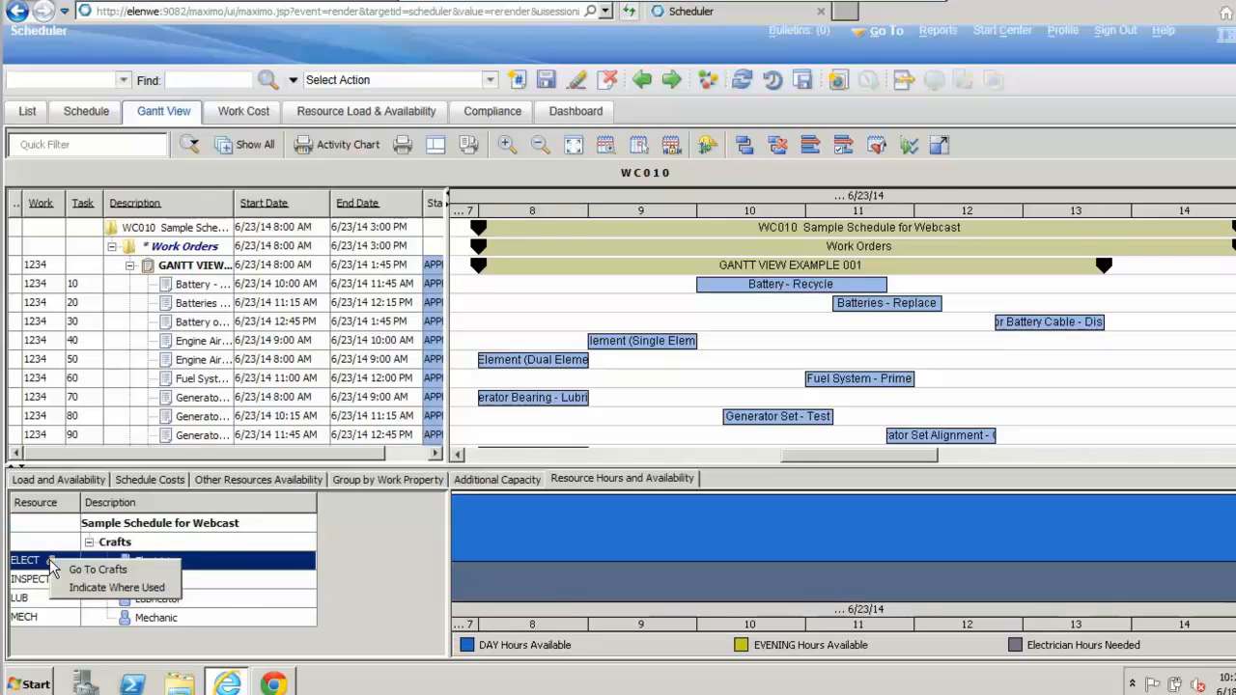
pyautogui.click(116, 587)
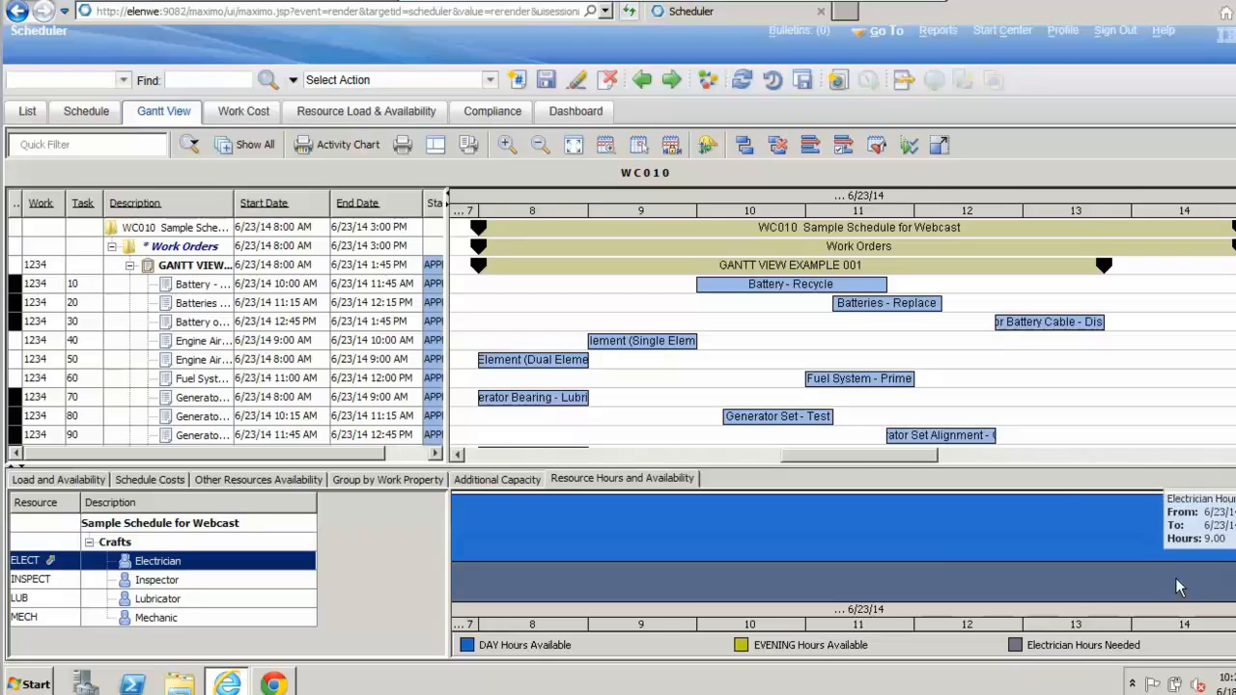
pyautogui.moveTo(935, 543)
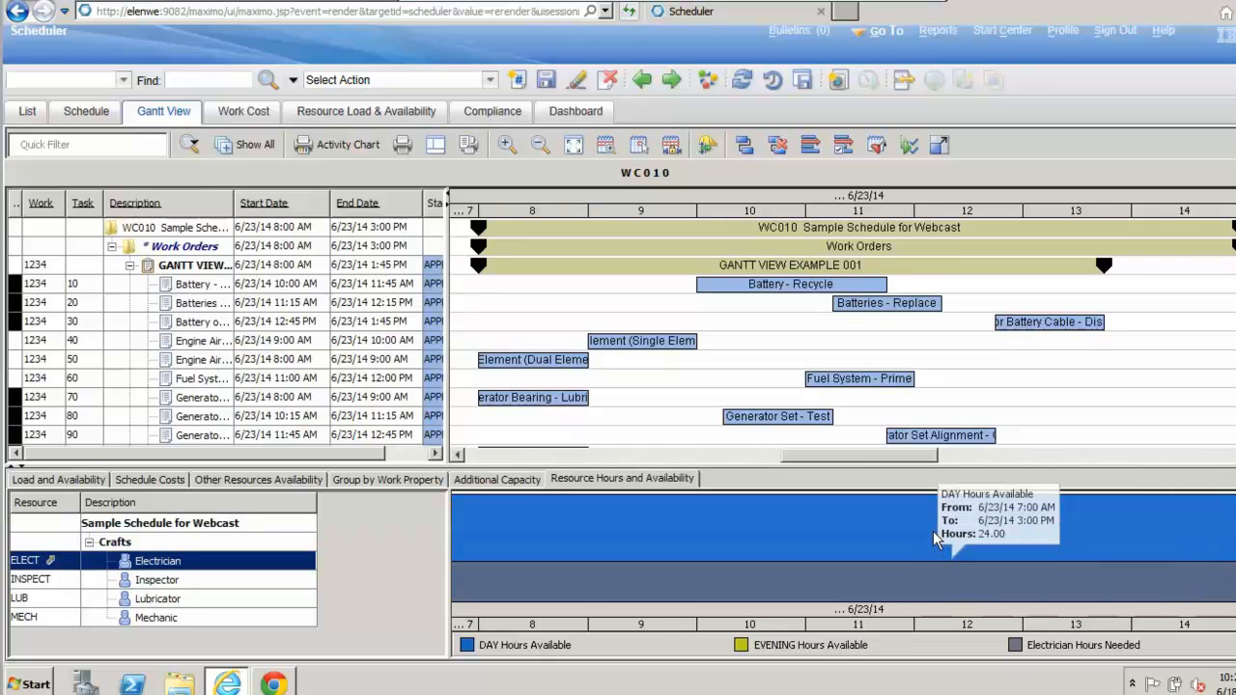
pyautogui.moveTo(896, 580)
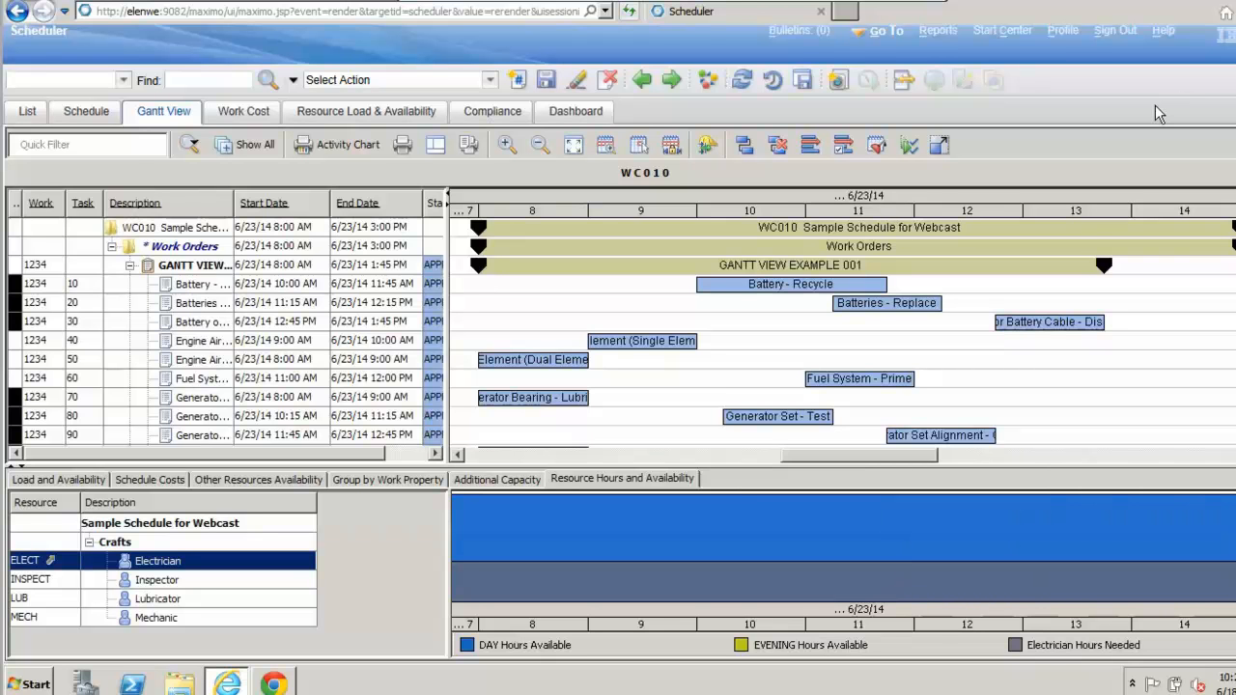
# Step: Switch to the Graphical Assignment application and create work list WLT010 from schedule WC010
pyautogui.click(99, 119)
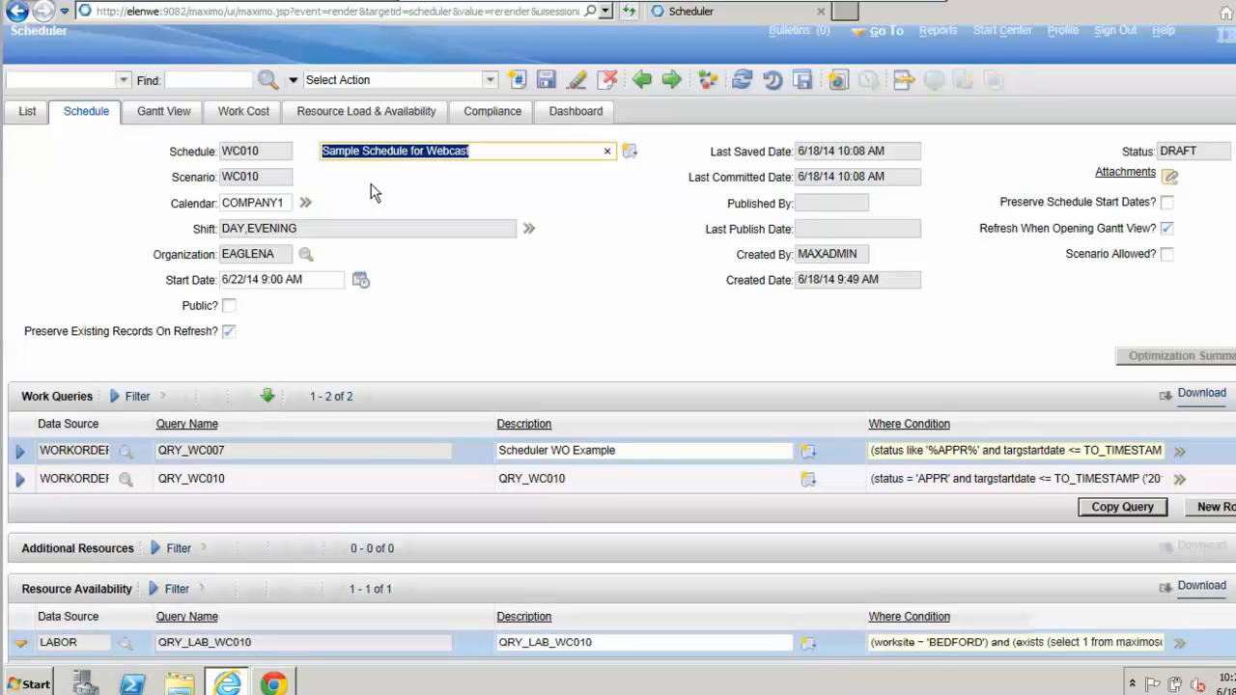
pyautogui.click(886, 31)
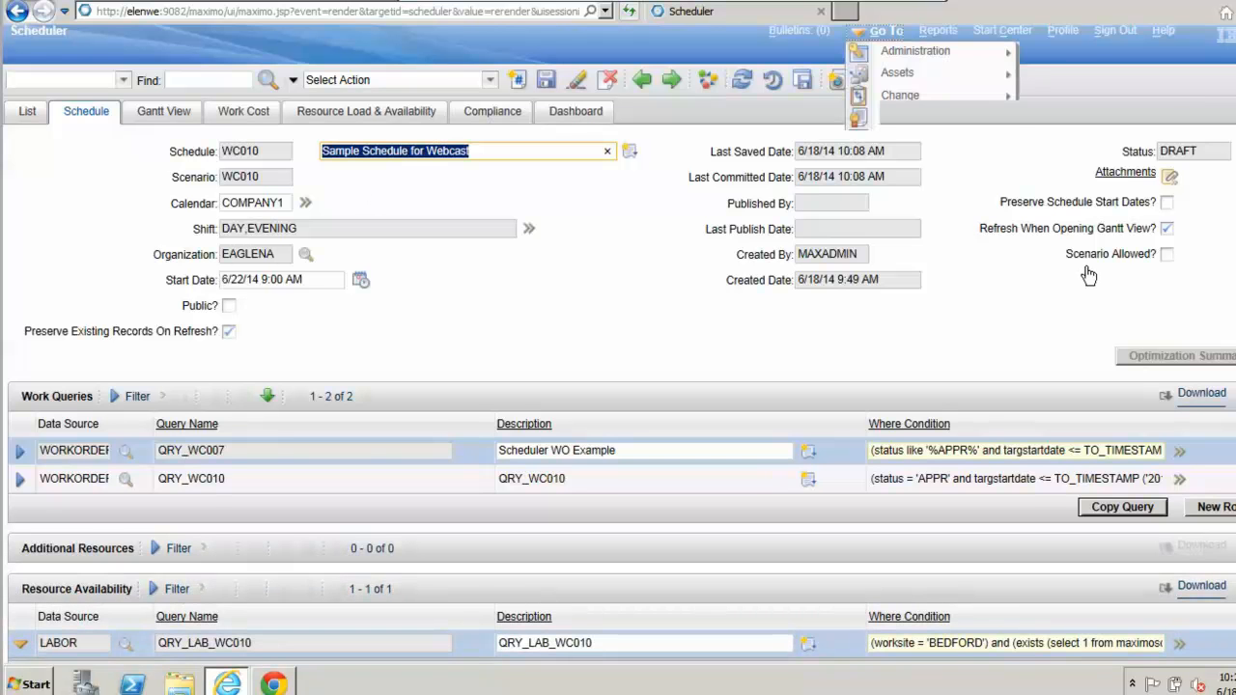
pyautogui.moveTo(942, 248)
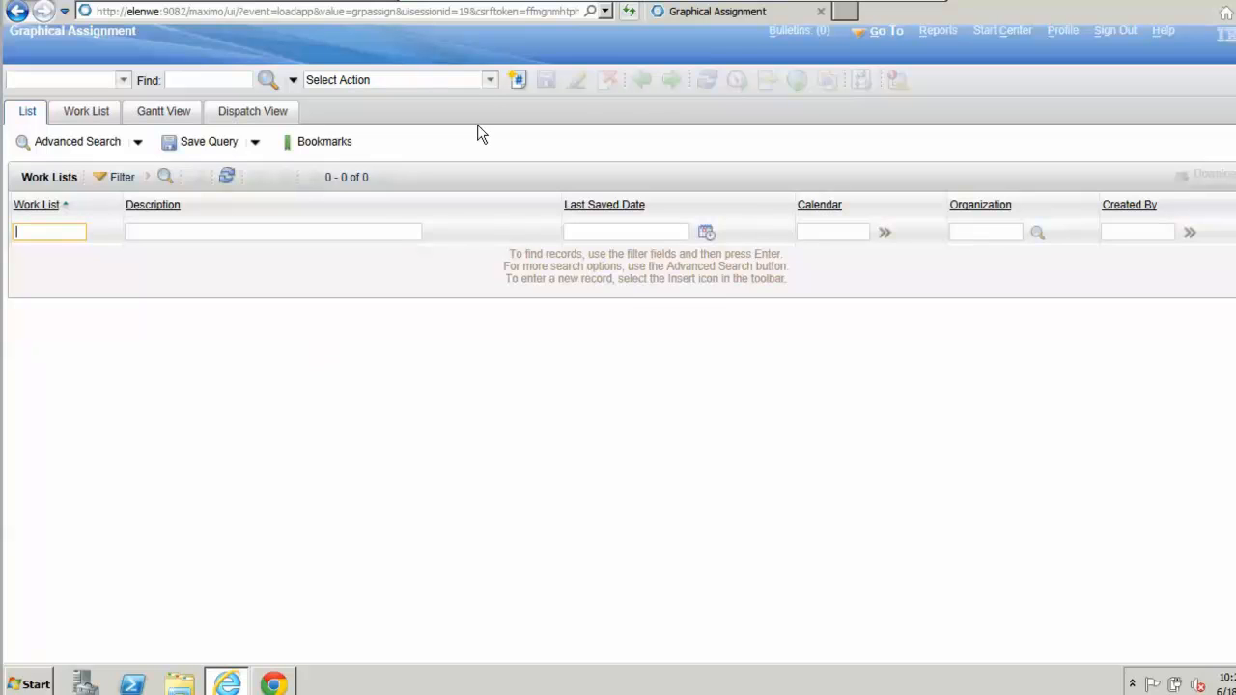
pyautogui.click(492, 80)
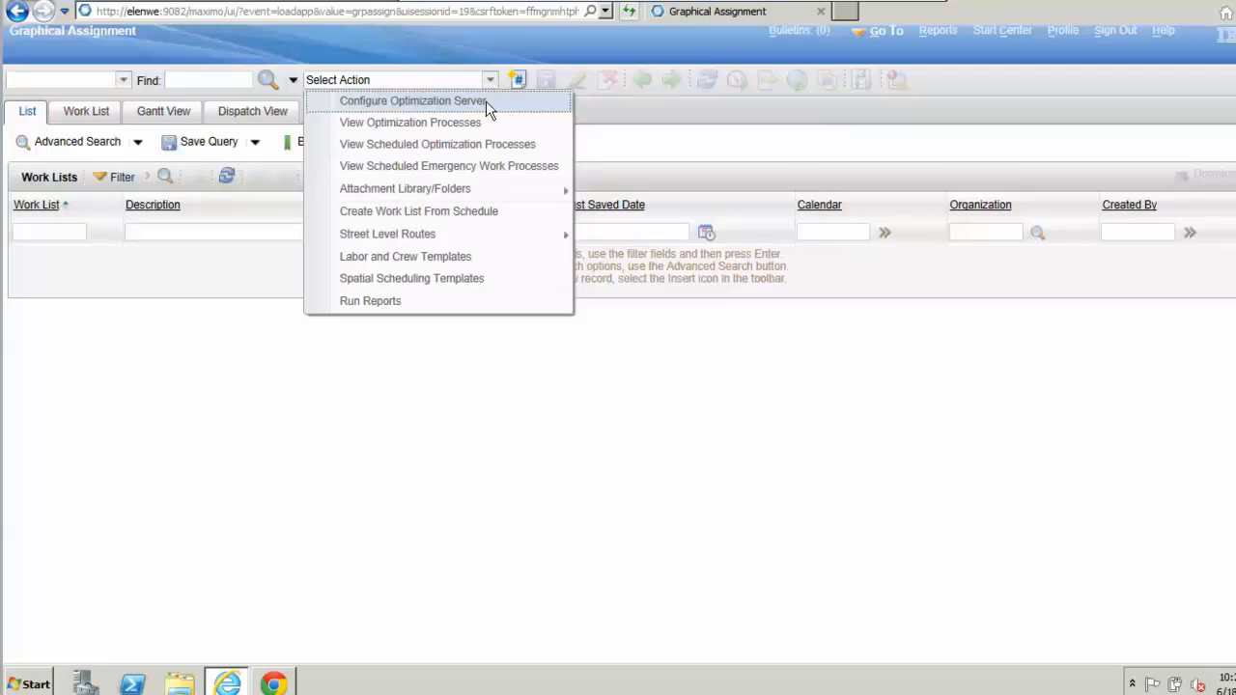
pyautogui.click(463, 214)
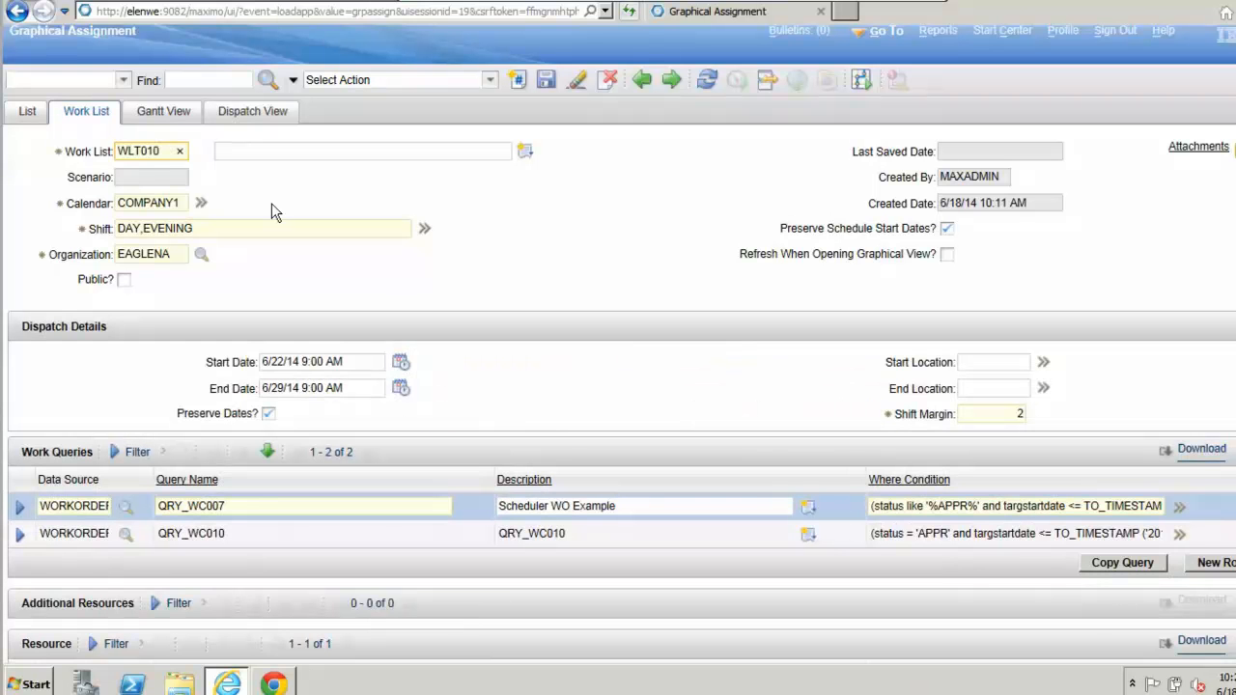
# Step: Describe work list WLT010 as "Worklist for Schedule Demo"
pyautogui.click(287, 160)
pyautogui.write('Workl')
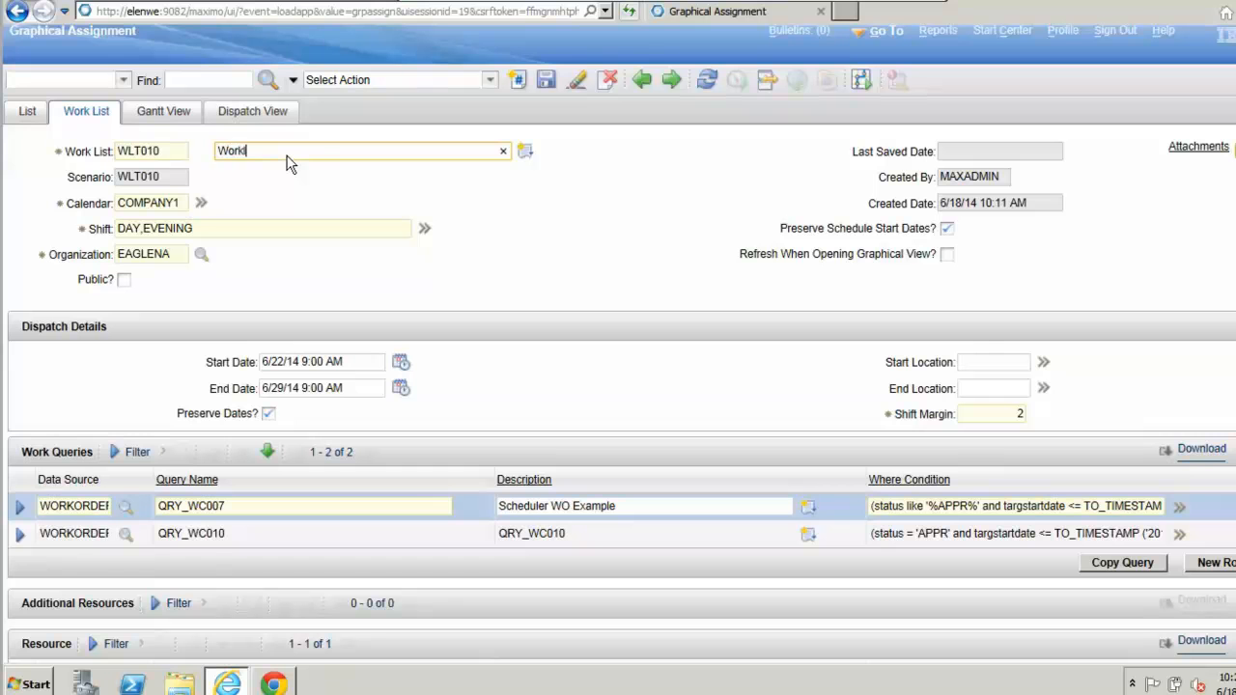
pyautogui.write('ist for Schedule Demo')
pyautogui.click(508, 268)
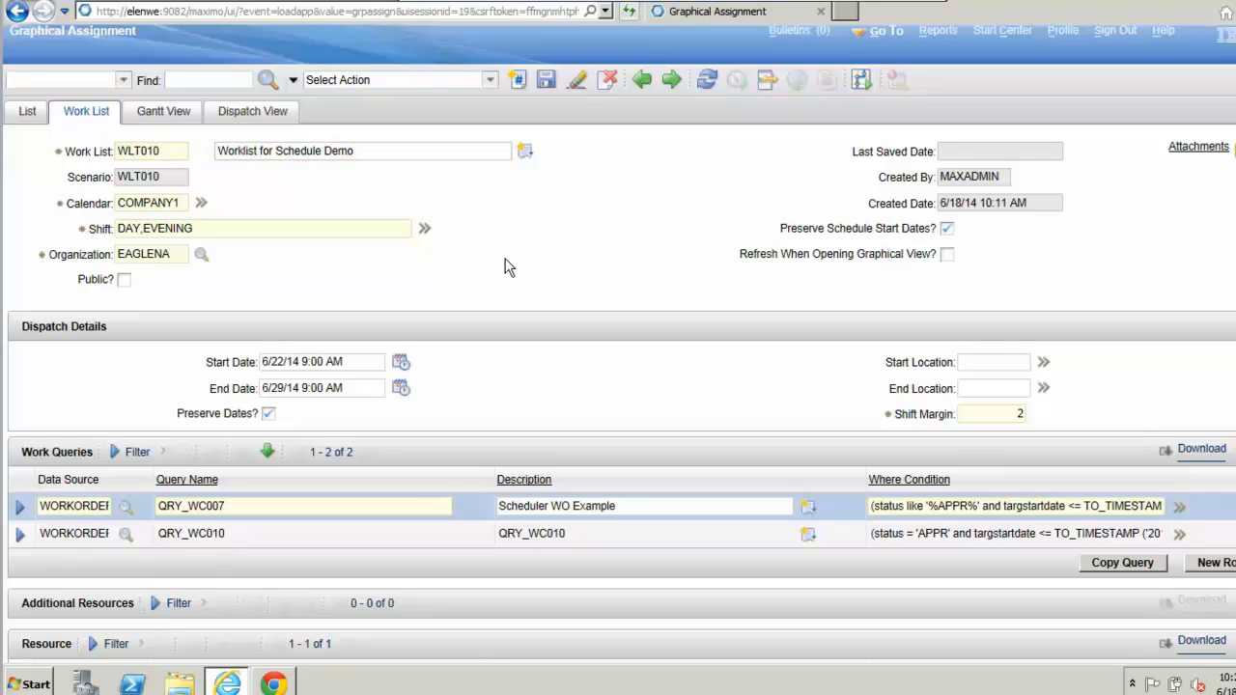
# Step: Review the work list's dispatch details, work queries and labor resource query, and save the work list
pyautogui.scroll(-1, 546, 241)
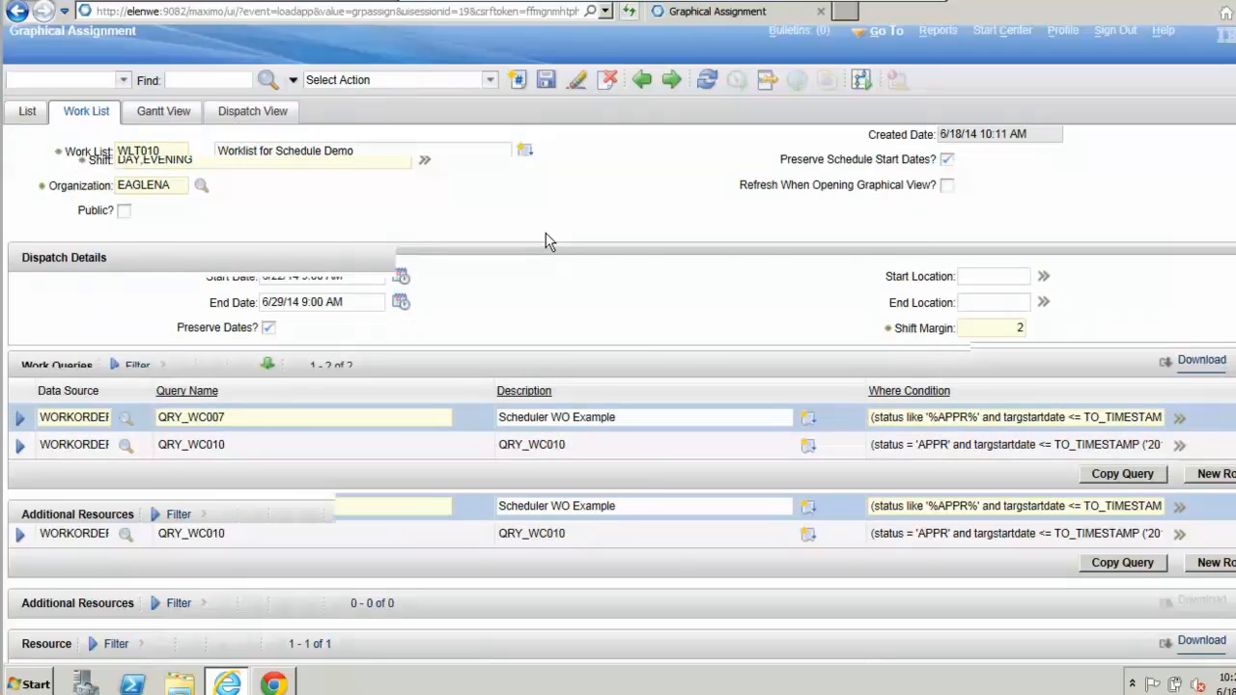
pyautogui.scroll(1, 649, 262)
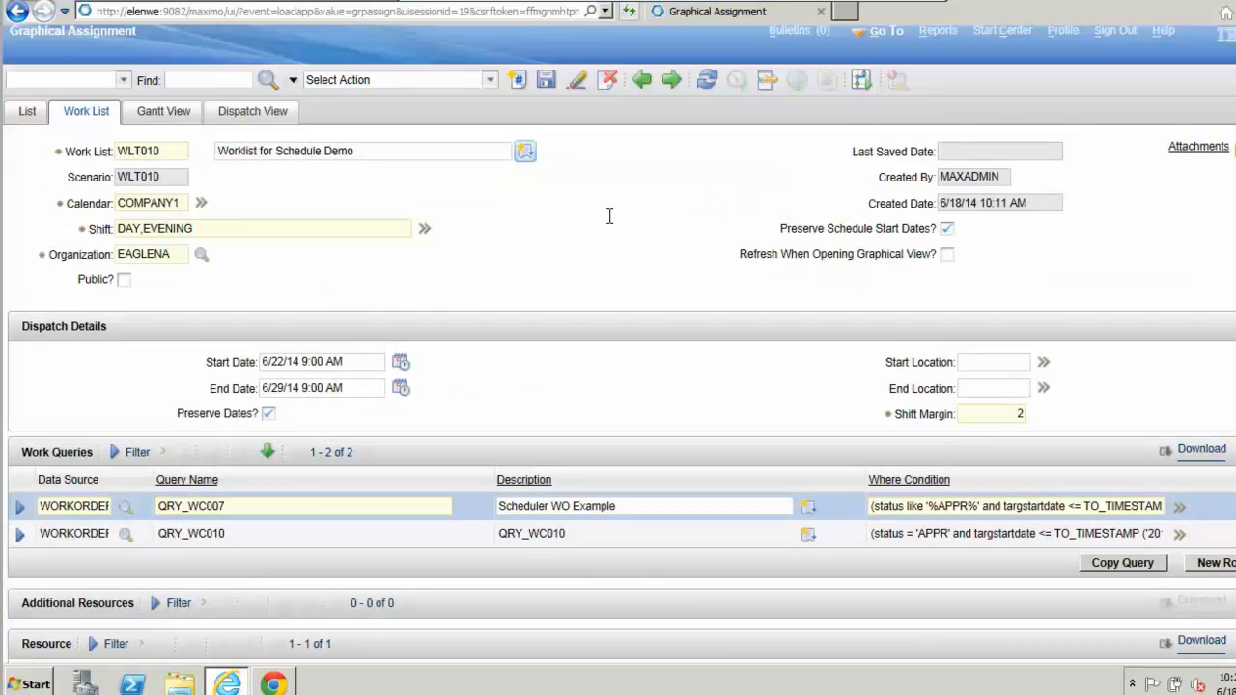
pyautogui.scroll(-1, 676, 236)
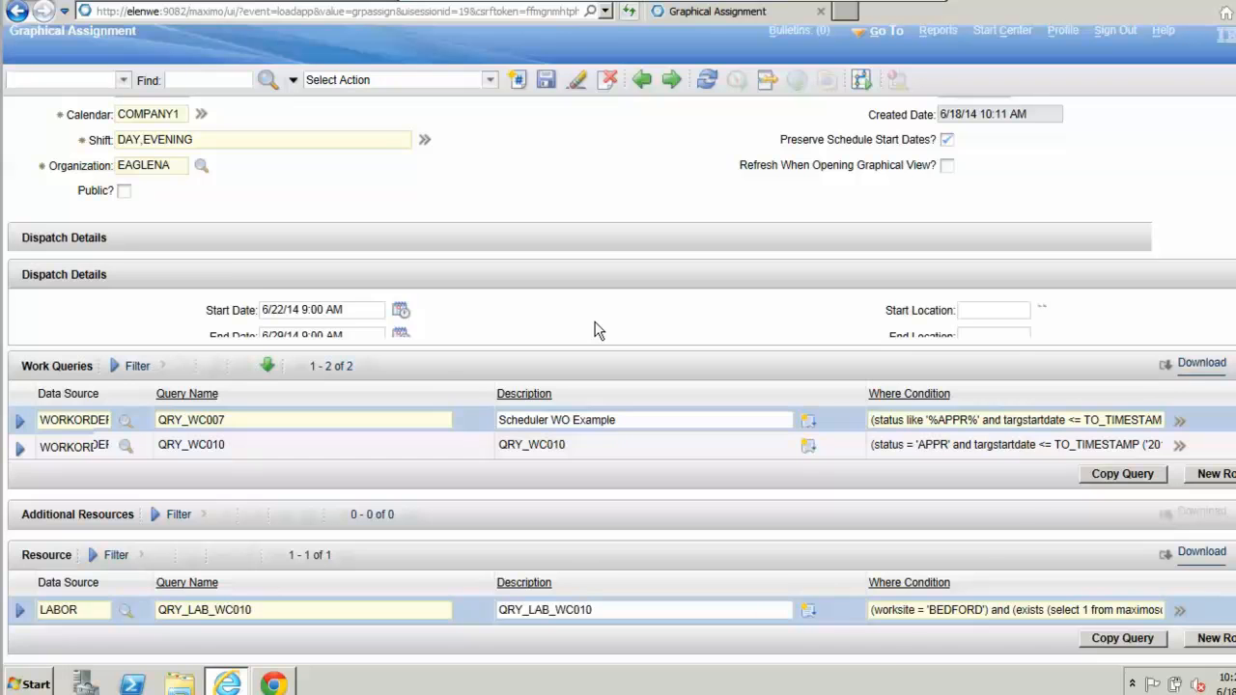
pyautogui.scroll(2, 492, 428)
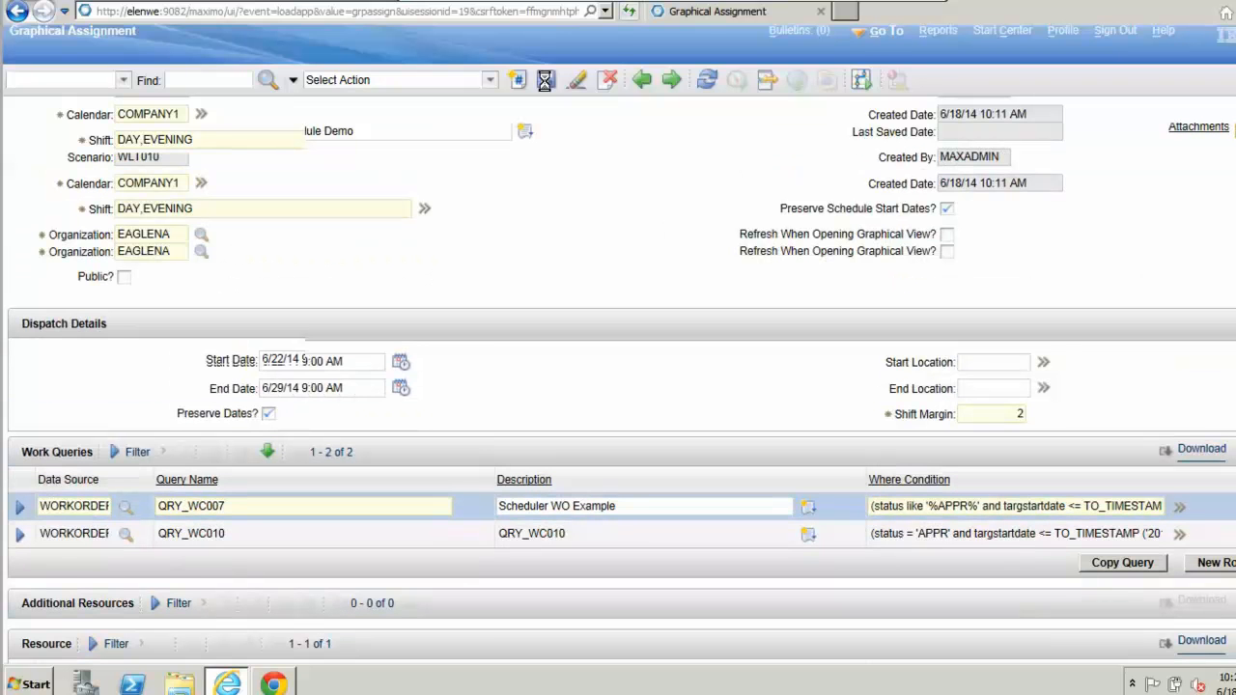
pyautogui.click(546, 80)
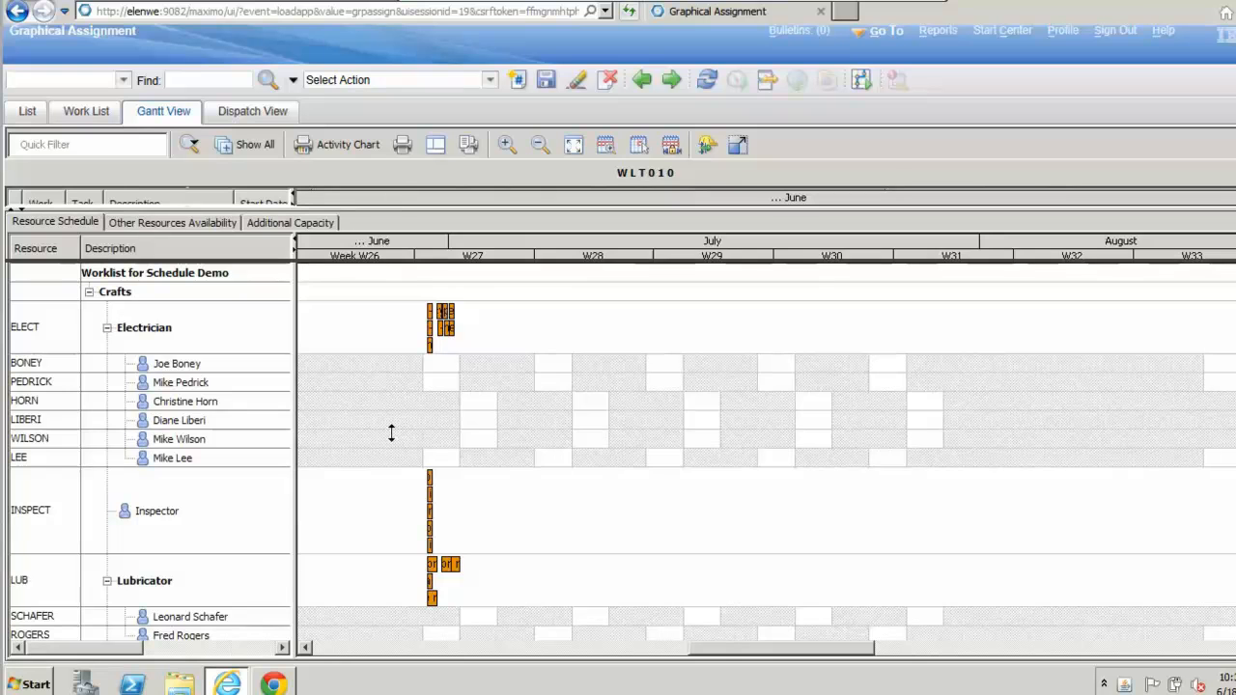
# Step: Fit the WLT010 Gantt View to the 6/23/14 work, and size the panes to show both the tasks and the Resource Schedule
pyautogui.moveTo(391, 433); pyautogui.dragTo(397, 397)
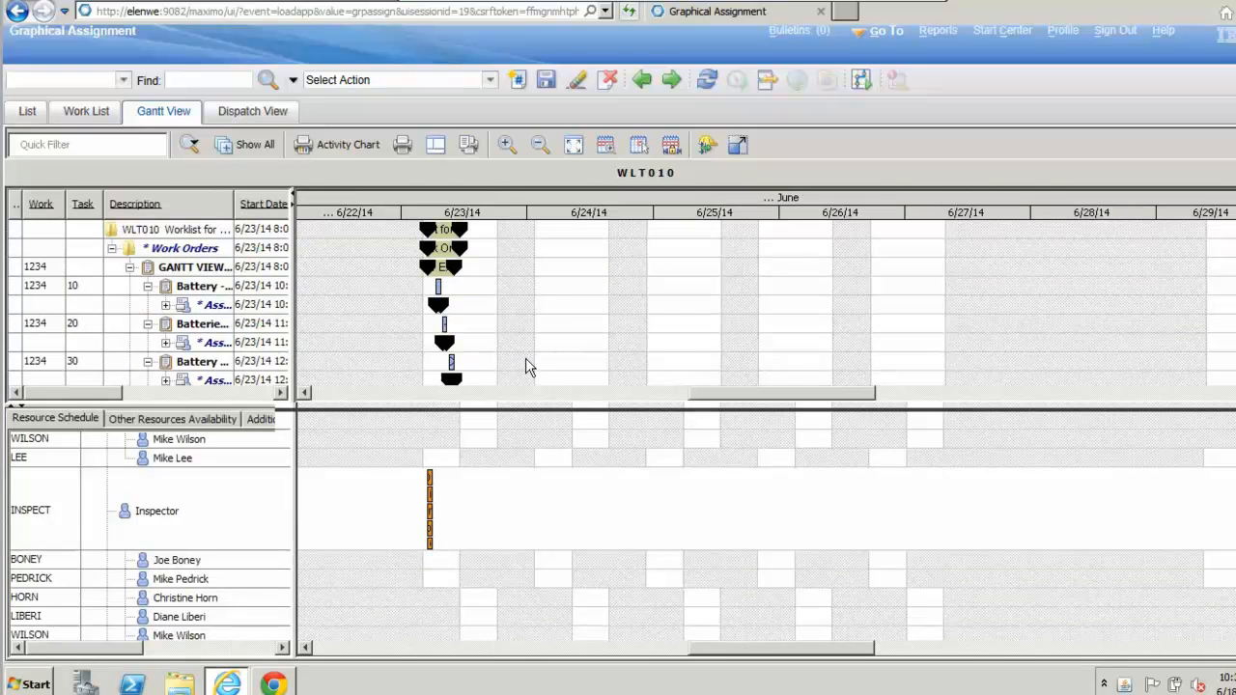
pyautogui.click(575, 146)
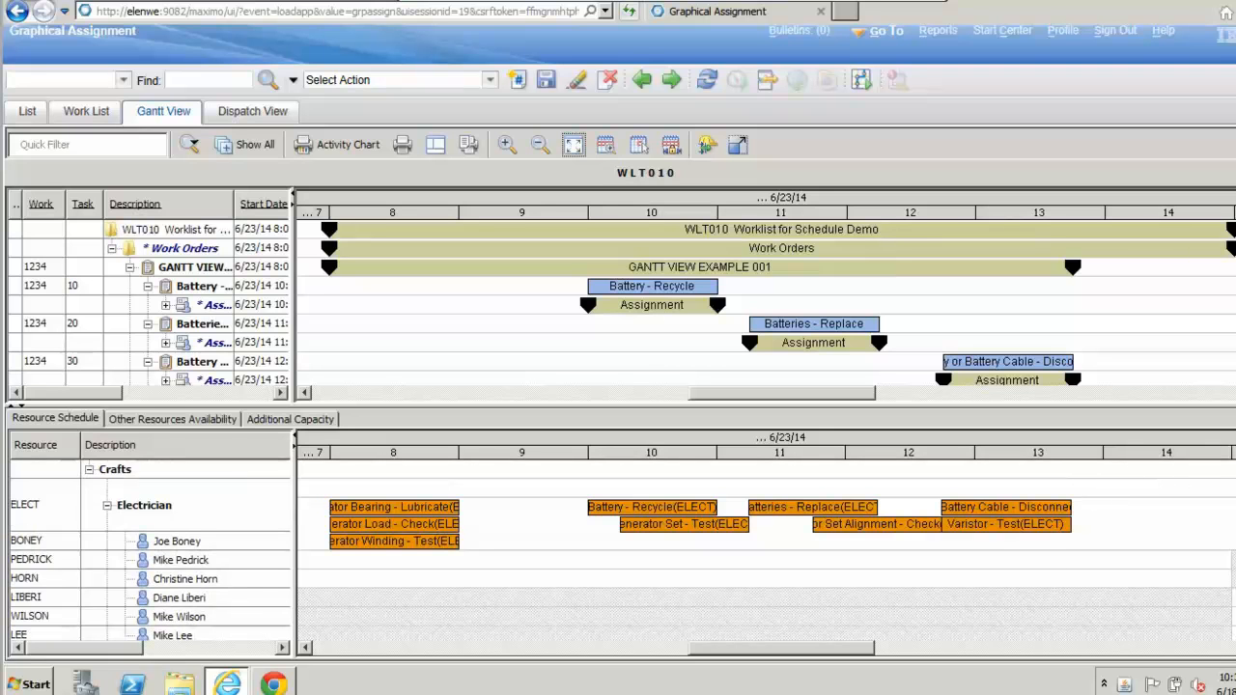
pyautogui.scroll(-2, 816, 435)
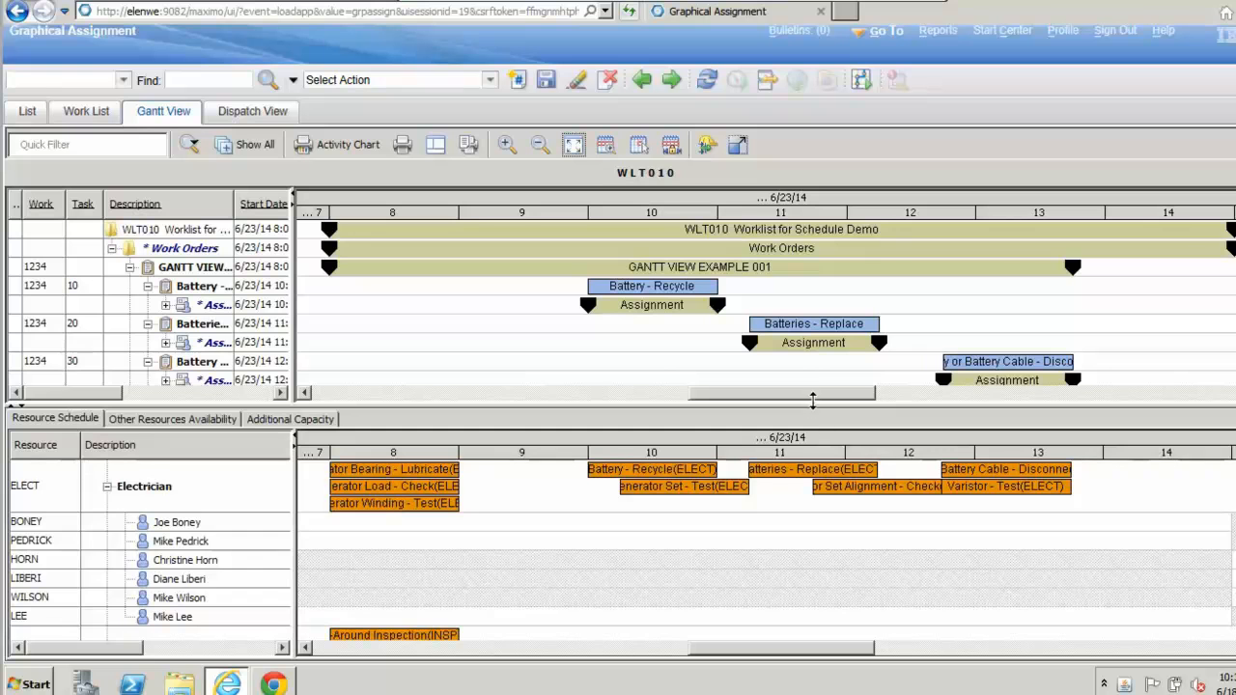
pyautogui.moveTo(813, 406); pyautogui.dragTo(779, 333)
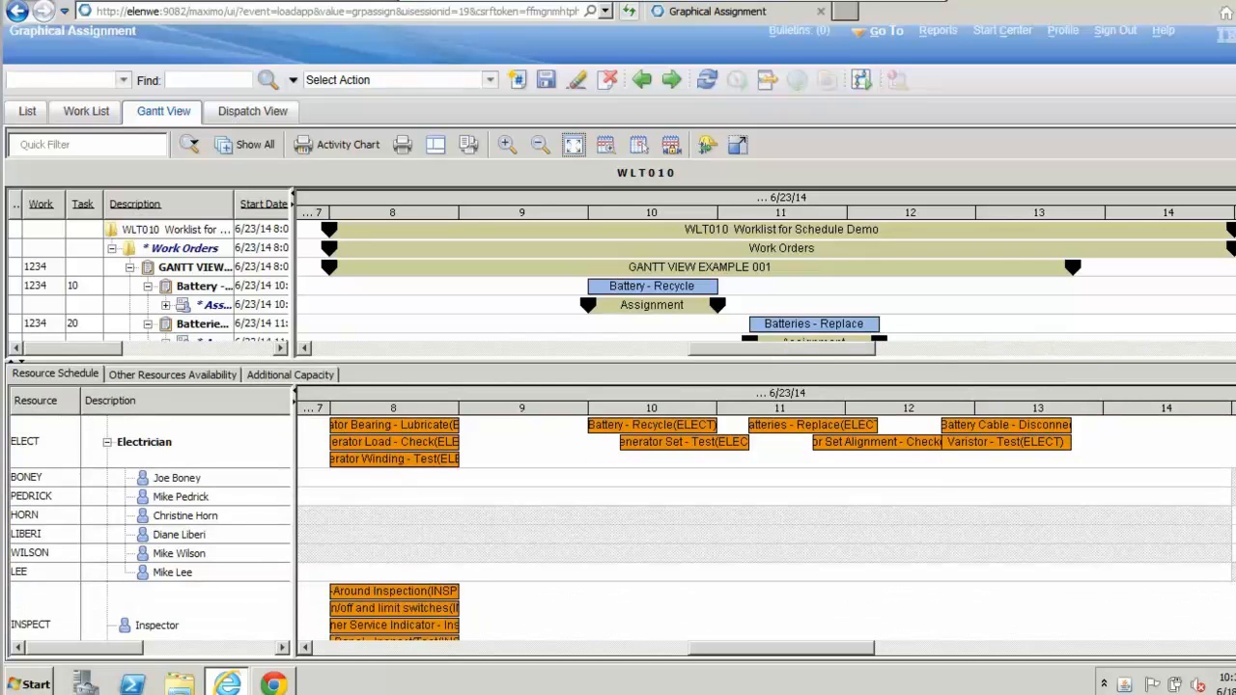
pyautogui.scroll(-2, 778, 290)
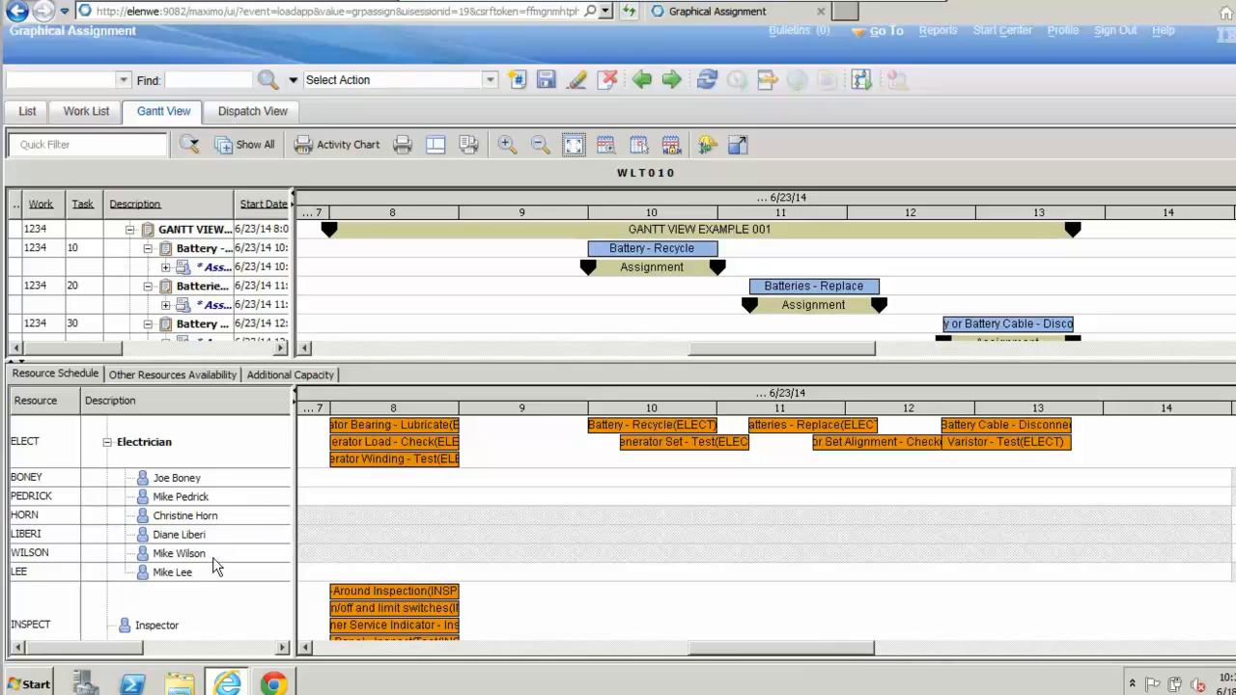
# Step: Examine the electricians' shift availability and unassigned electrician work across 6/23/14 in the Resource Schedule
pyautogui.moveTo(840, 656); pyautogui.dragTo(891, 651)
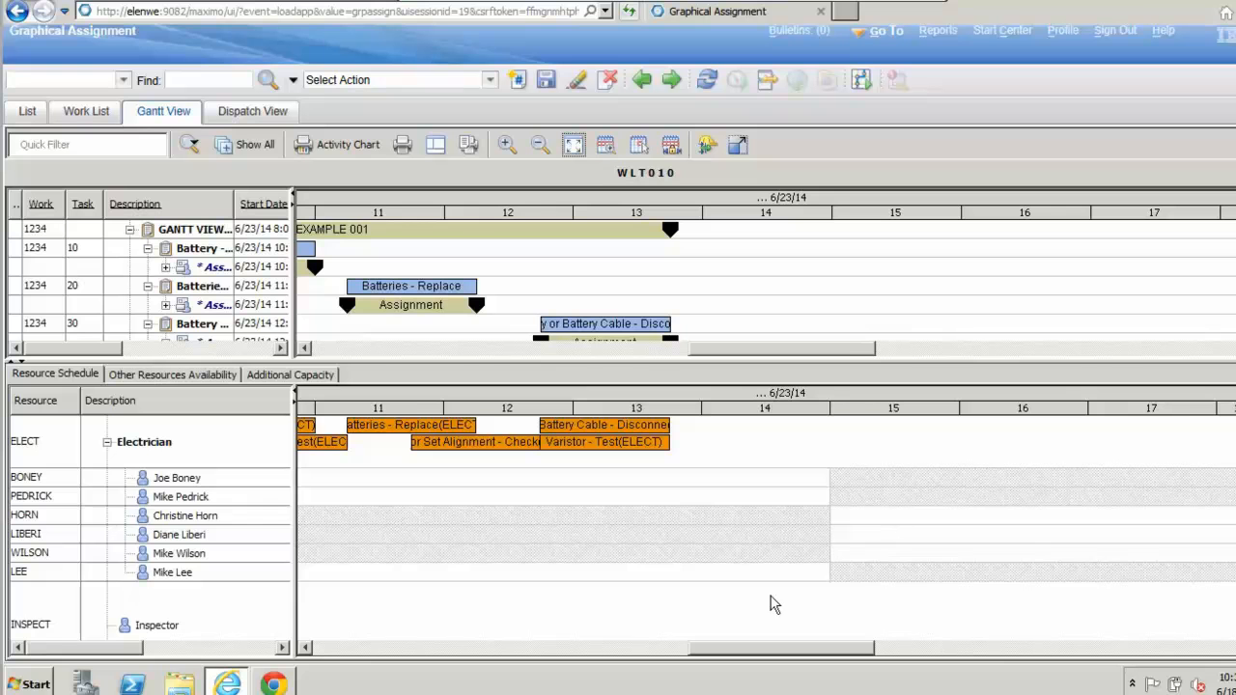
pyautogui.click(305, 648)
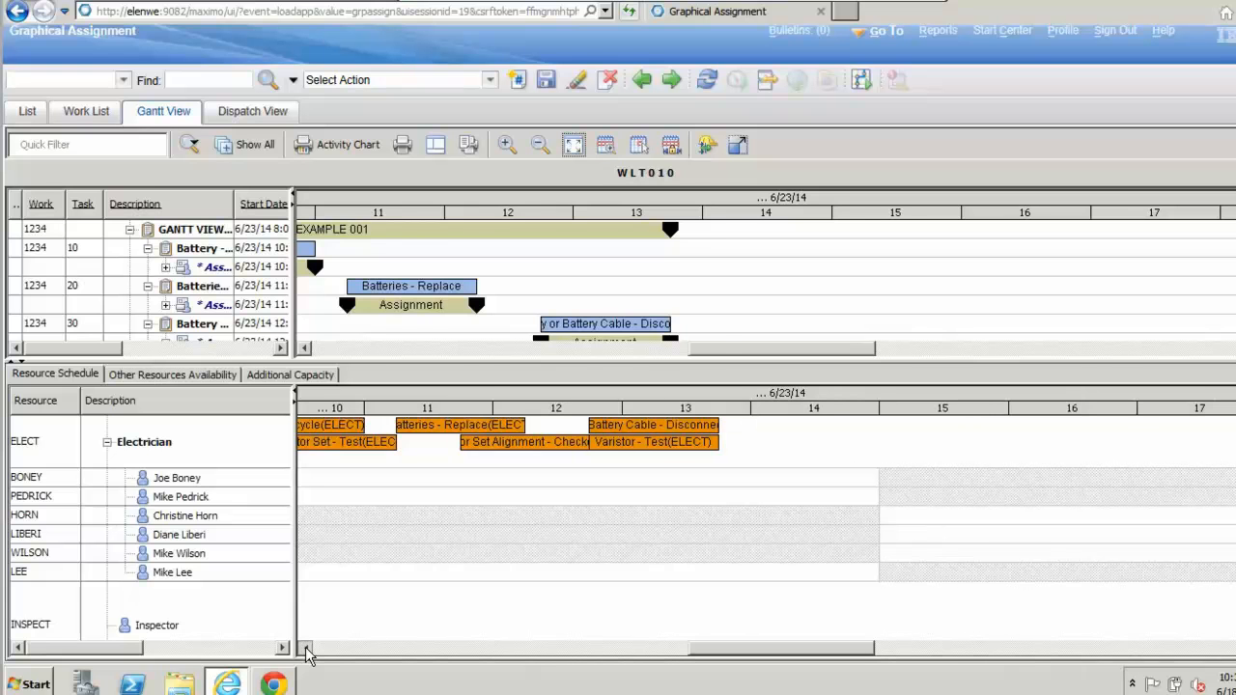
pyautogui.click(305, 648)
pyautogui.click(306, 648)
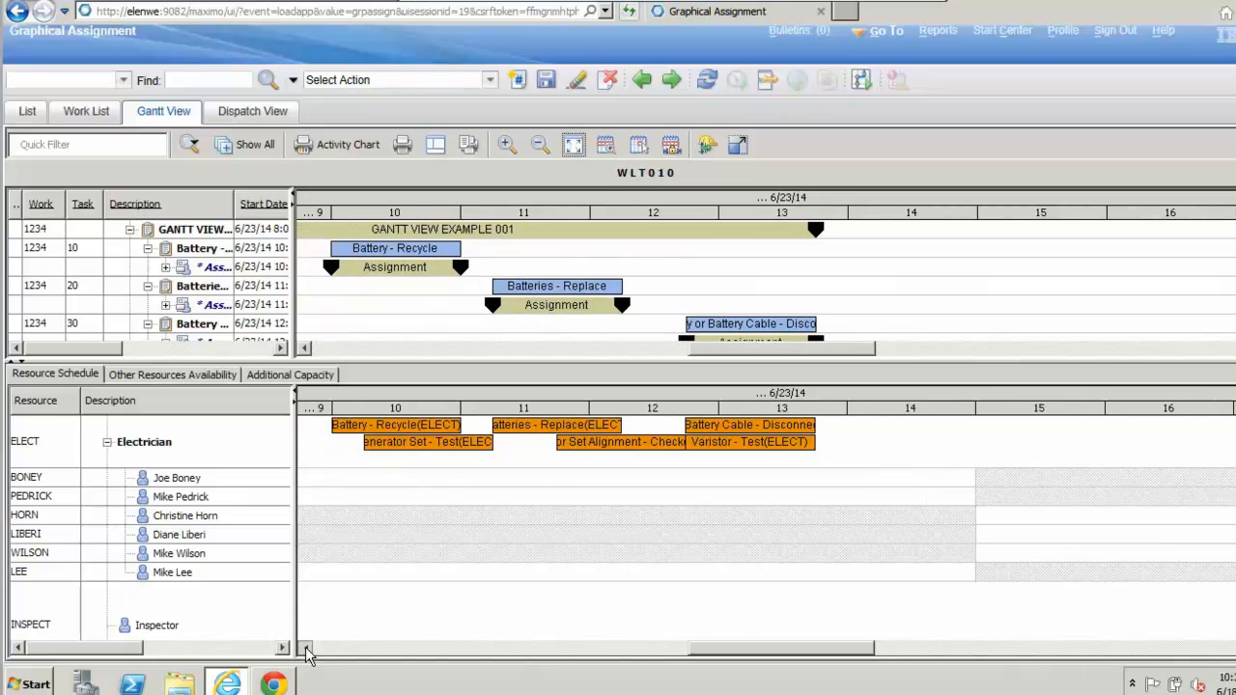
pyautogui.click(306, 648)
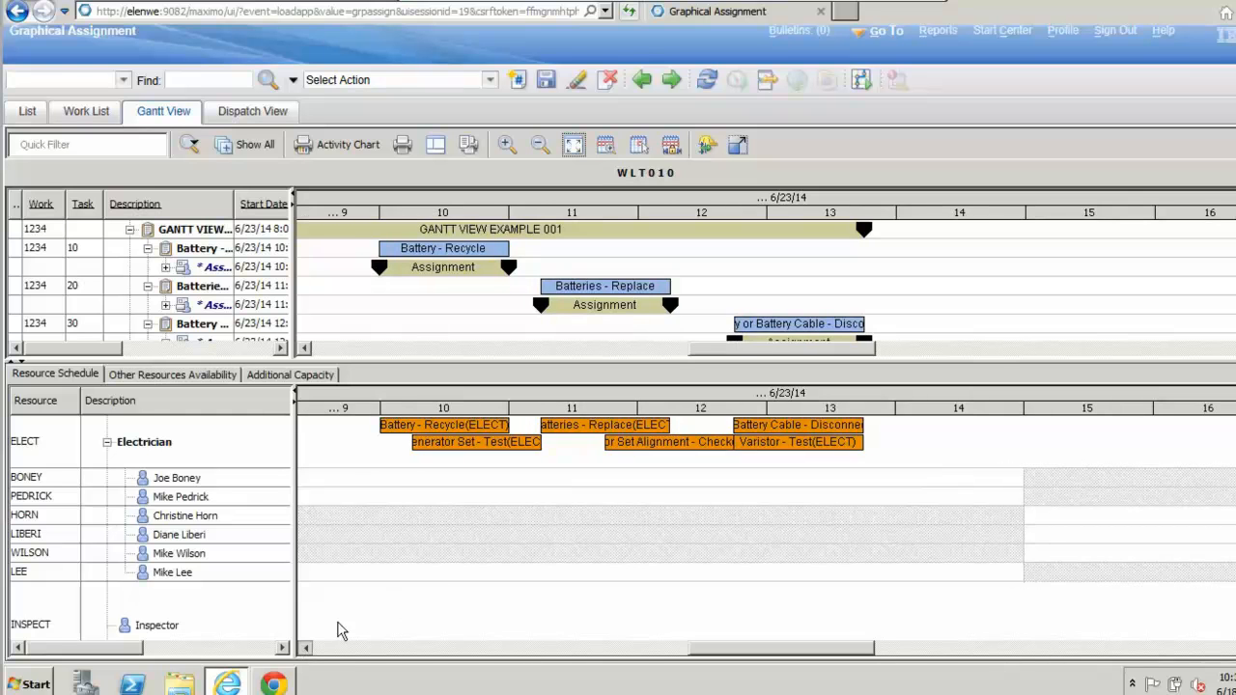
pyautogui.click(305, 648)
pyautogui.click(305, 648)
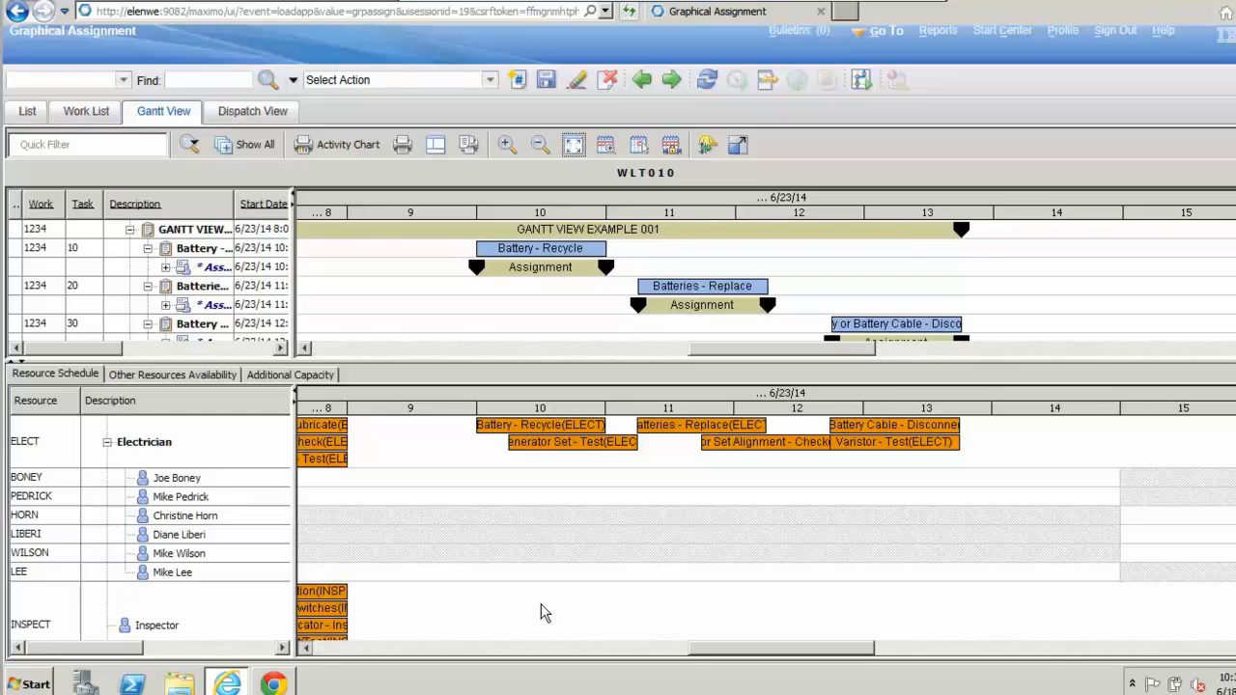
# Step: Assign the 8:00 AM Generator Winding - Test to the first laborer listed under the Electrician craft
pyautogui.click(393, 459)
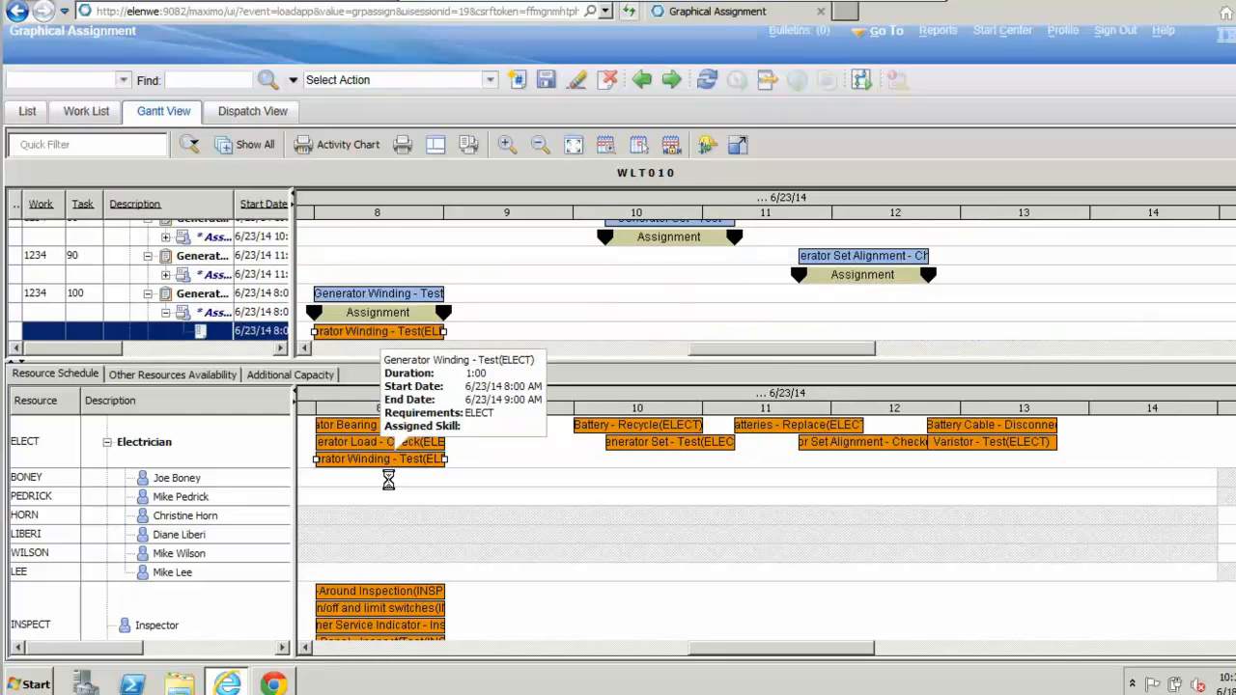
pyautogui.moveTo(393, 459); pyautogui.dragTo(388, 480)
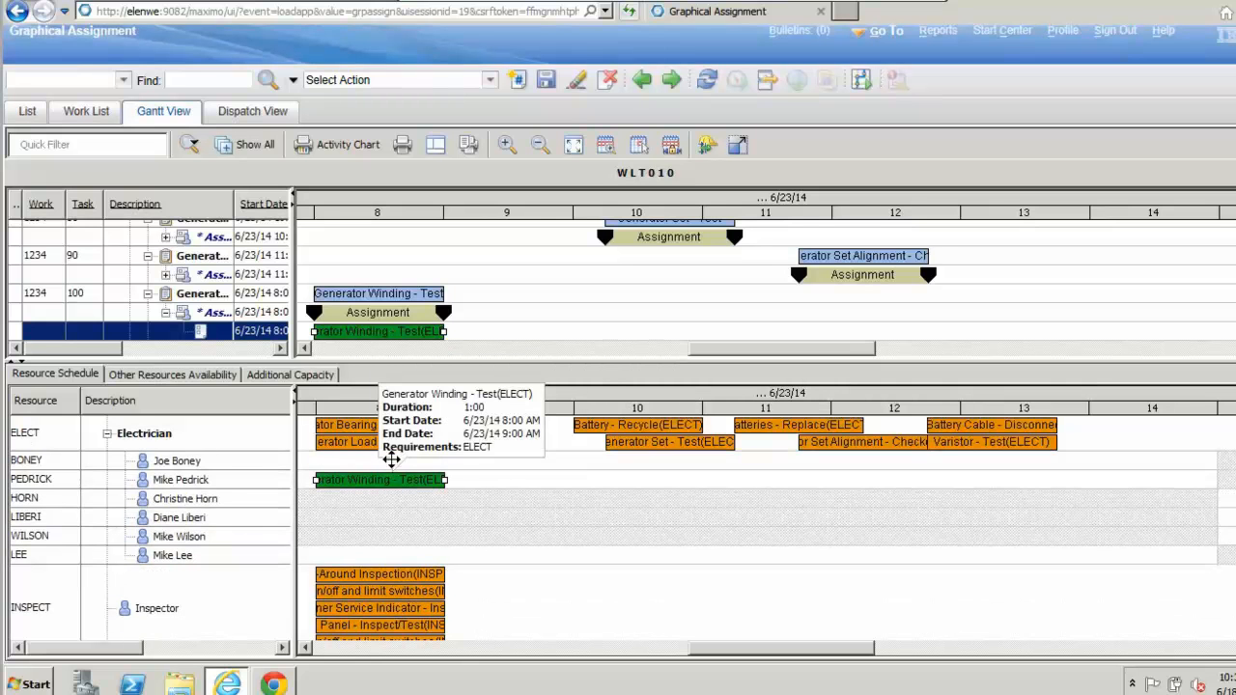
pyautogui.moveTo(391, 480); pyautogui.dragTo(391, 461)
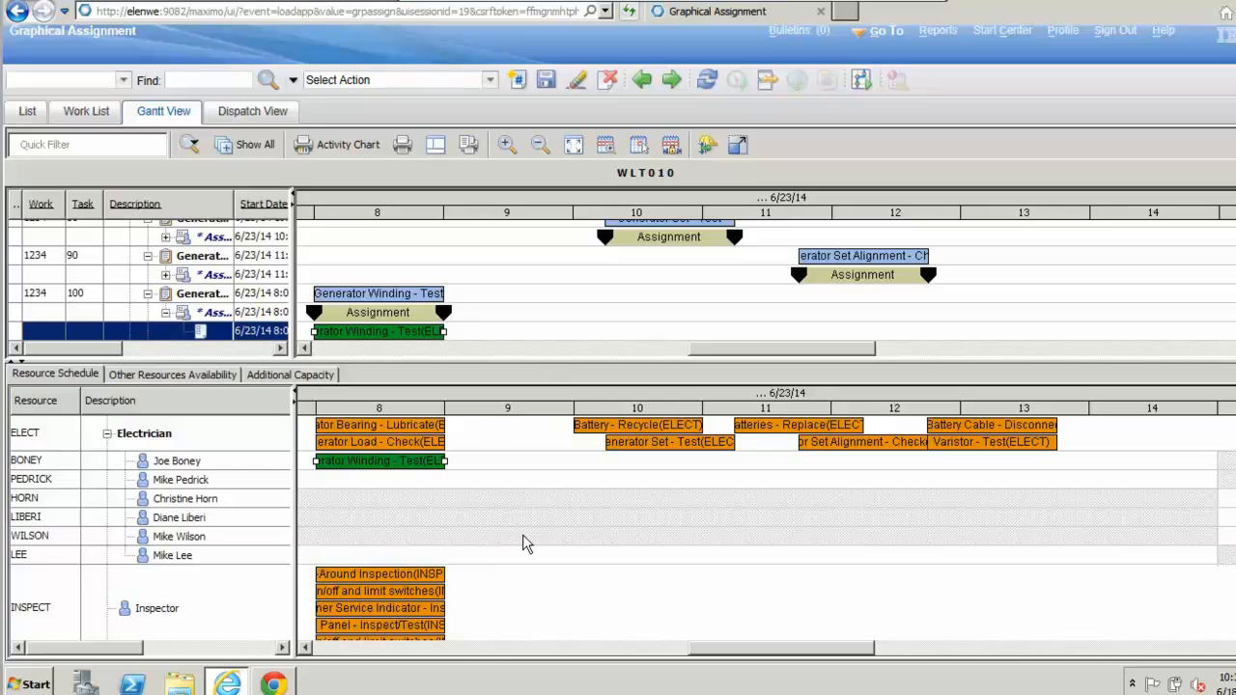
# Step: Assign Generator Load - Check to the second laborer under the Electrician craft and the 8:00 AM generator bearing lubrication to the last one
pyautogui.click(406, 446)
pyautogui.moveTo(400, 446); pyautogui.dragTo(396, 488)
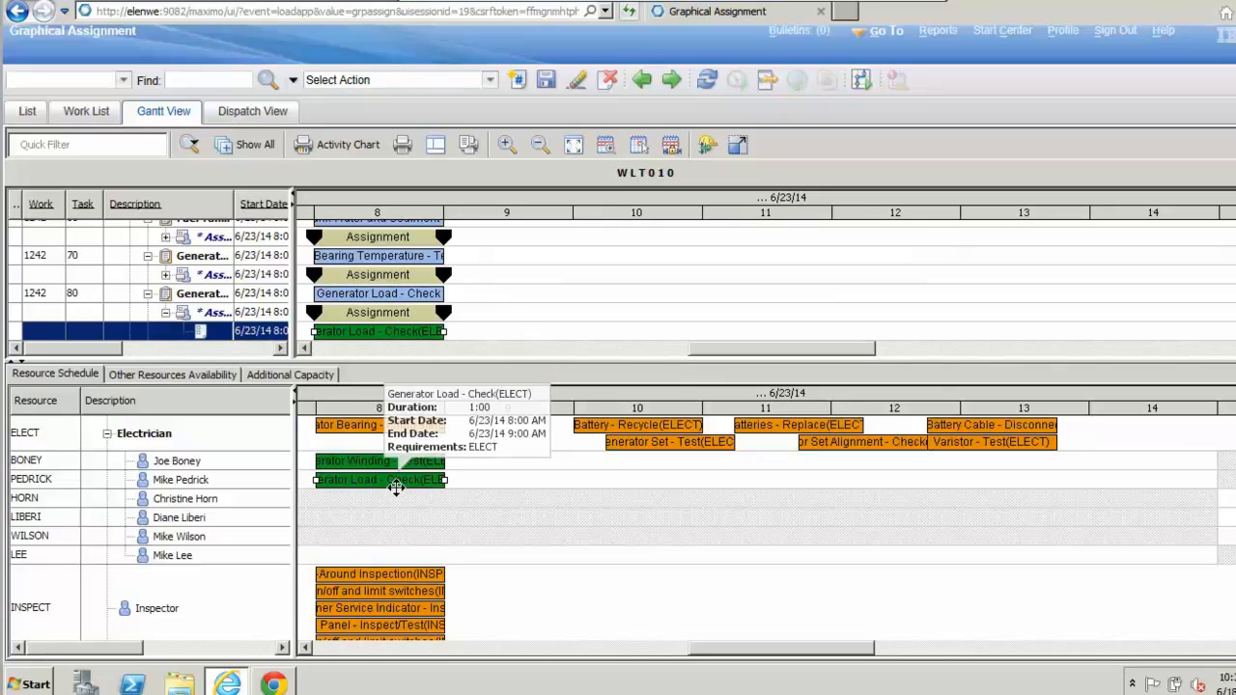
pyautogui.click(380, 425)
pyautogui.moveTo(379, 425); pyautogui.dragTo(409, 519)
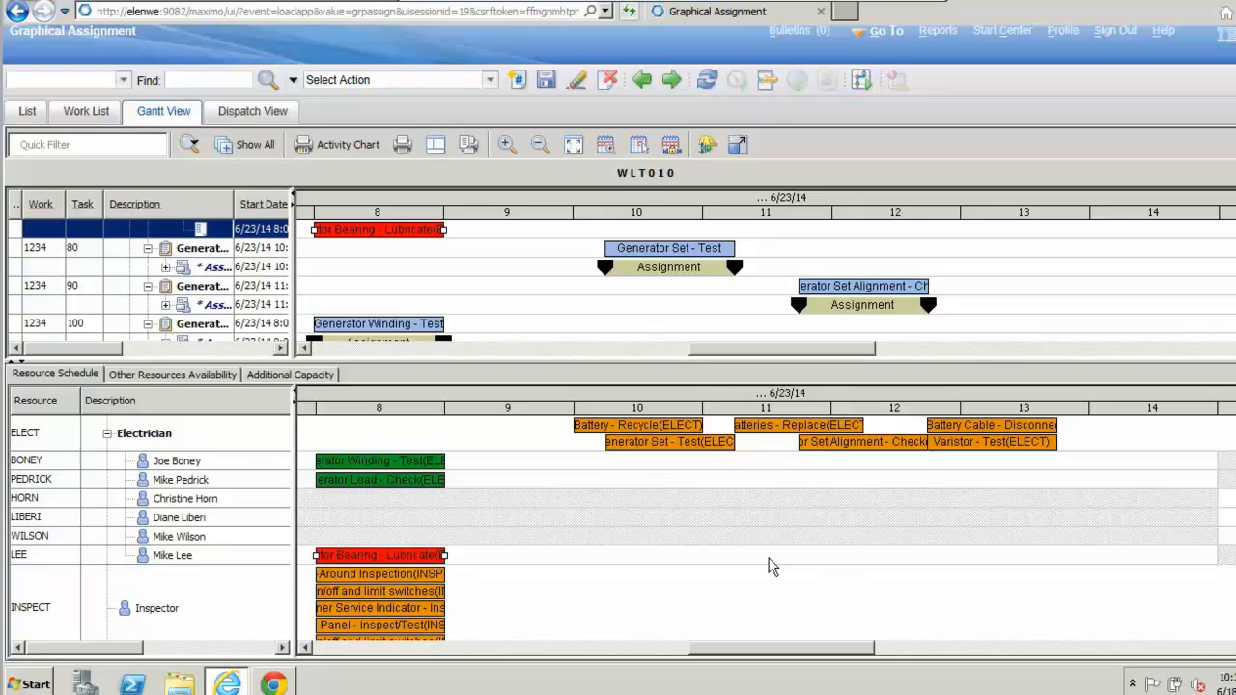
# Step: Inspect the generator bearing lubrication assignment of work order 1234, task 70, in both the task list and the Resource Schedule
pyautogui.scroll(-2, 150, 516)
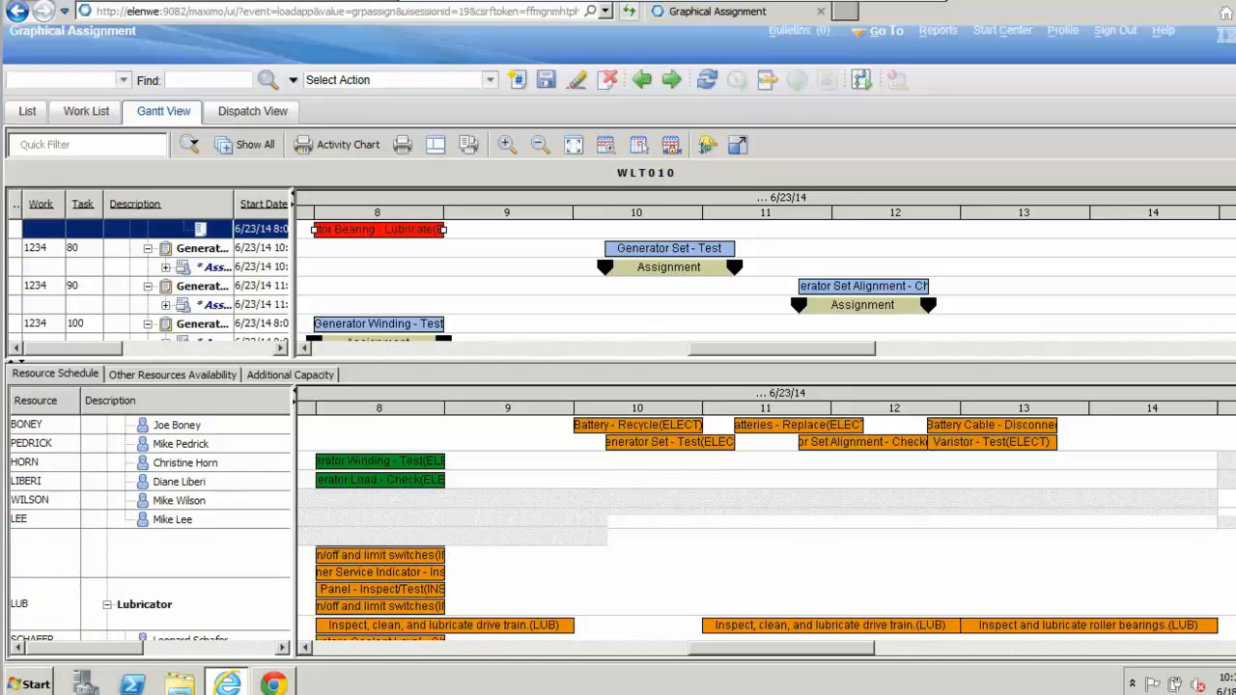
pyautogui.scroll(-1, 767, 557)
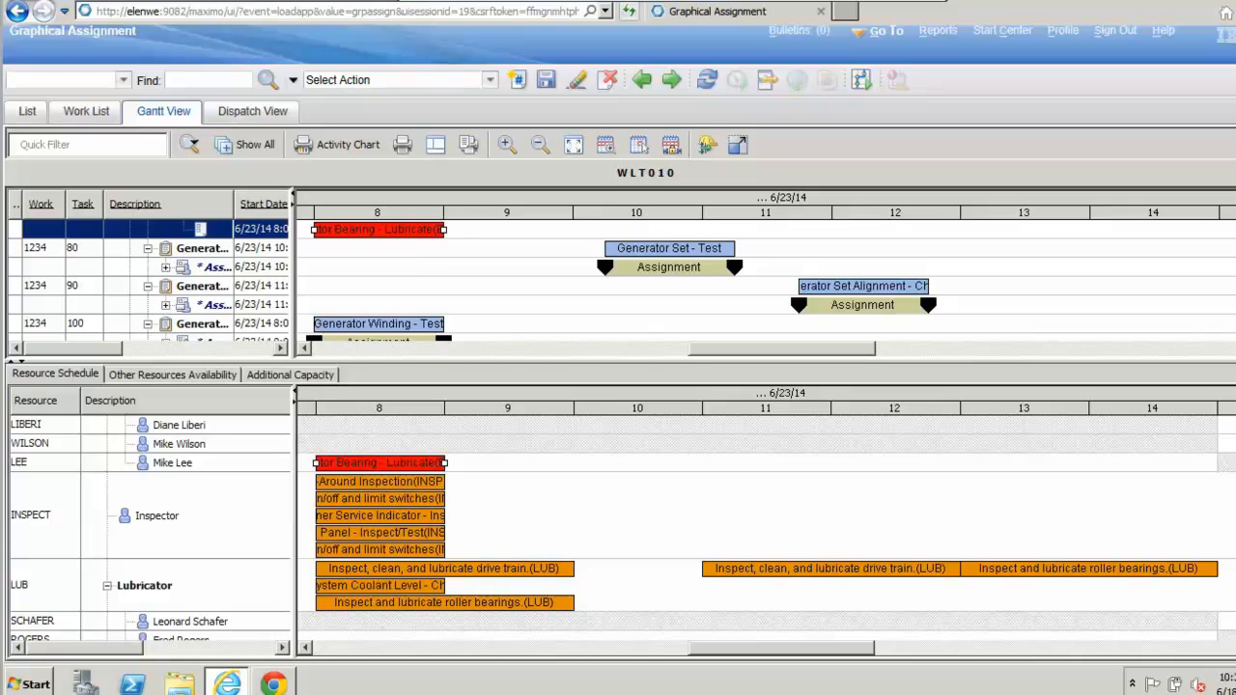
pyautogui.scroll(3, 422, 290)
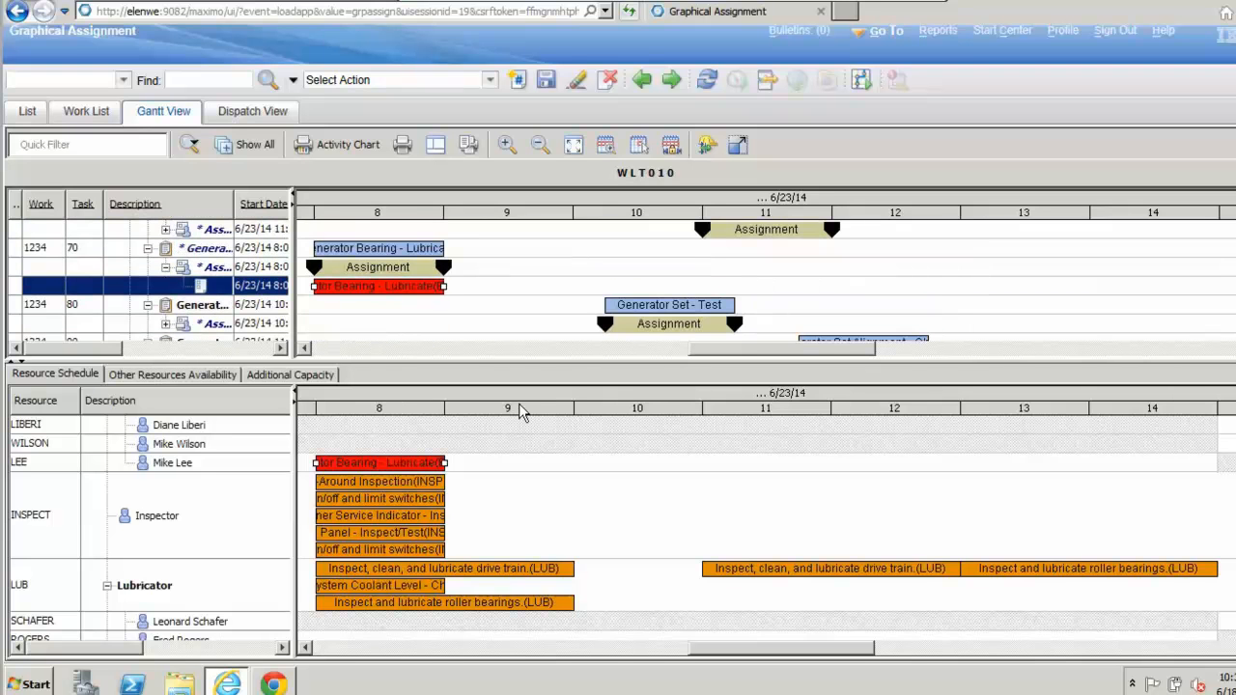
pyautogui.rightClick(377, 292)
pyautogui.click(376, 293)
pyautogui.scroll(3, 384, 548)
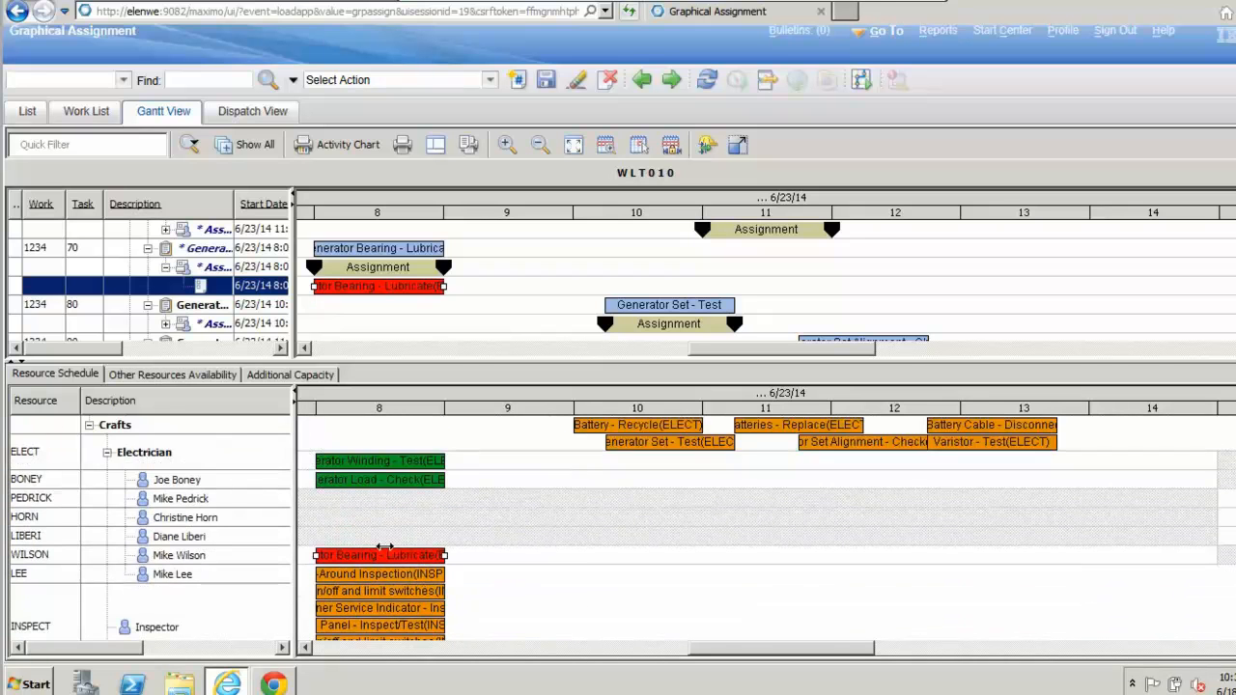
# Step: Move the generator bearing lubrication from the last electrician to the second one, starting at about 9:15 AM on 6/23/14
pyautogui.scroll(2, 384, 547)
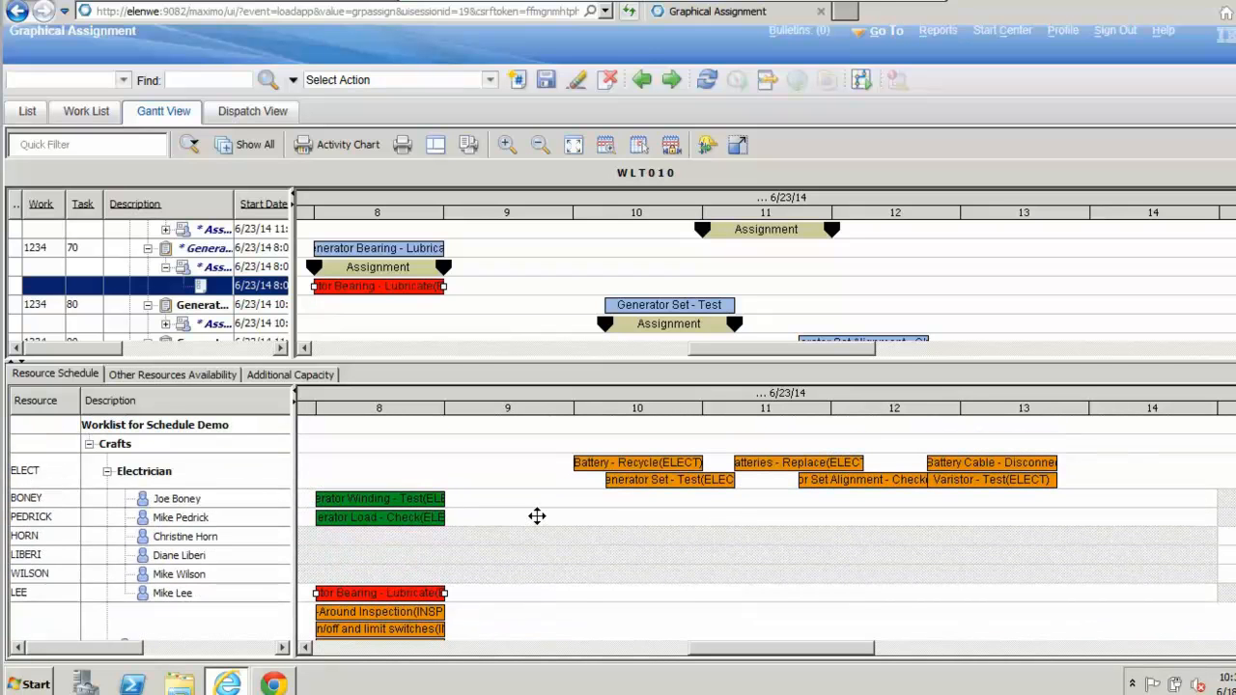
pyautogui.moveTo(536, 515); pyautogui.dragTo(538, 517)
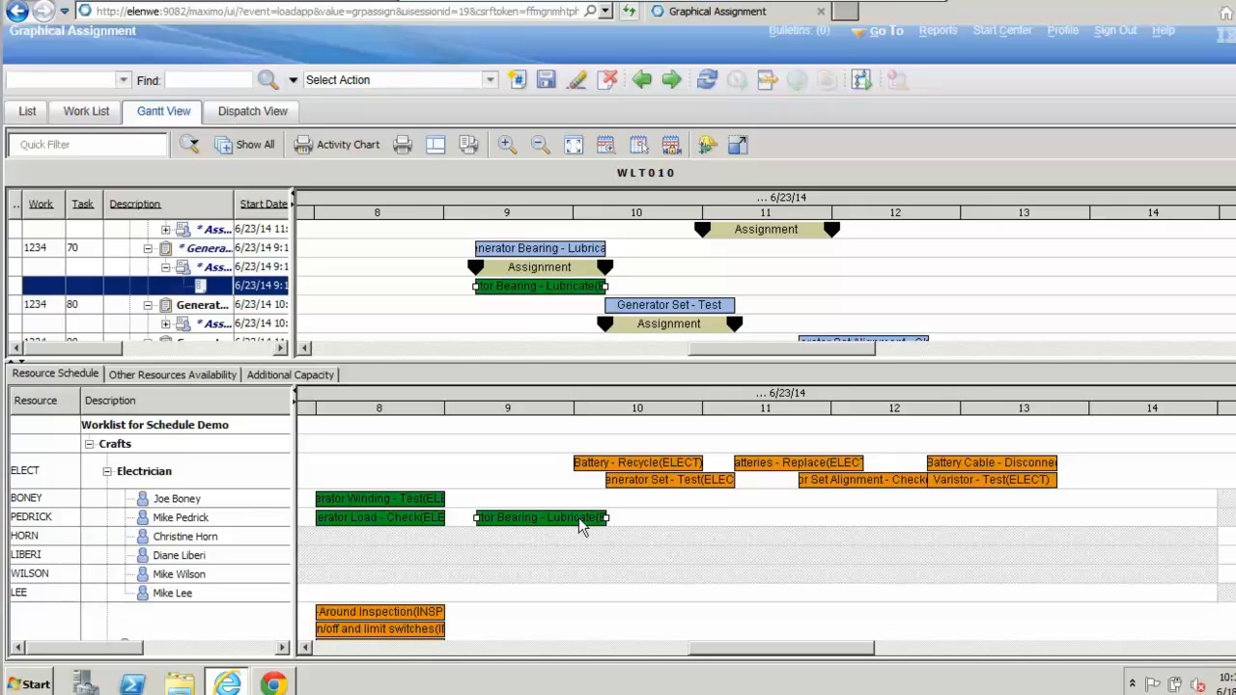
pyautogui.moveTo(582, 524)
# Step: Assign Generator Set - Test to the first laborer and the Generator Set Alignment check to the second laborer under the Electrician craft
pyautogui.moveTo(841, 650); pyautogui.dragTo(859, 650)
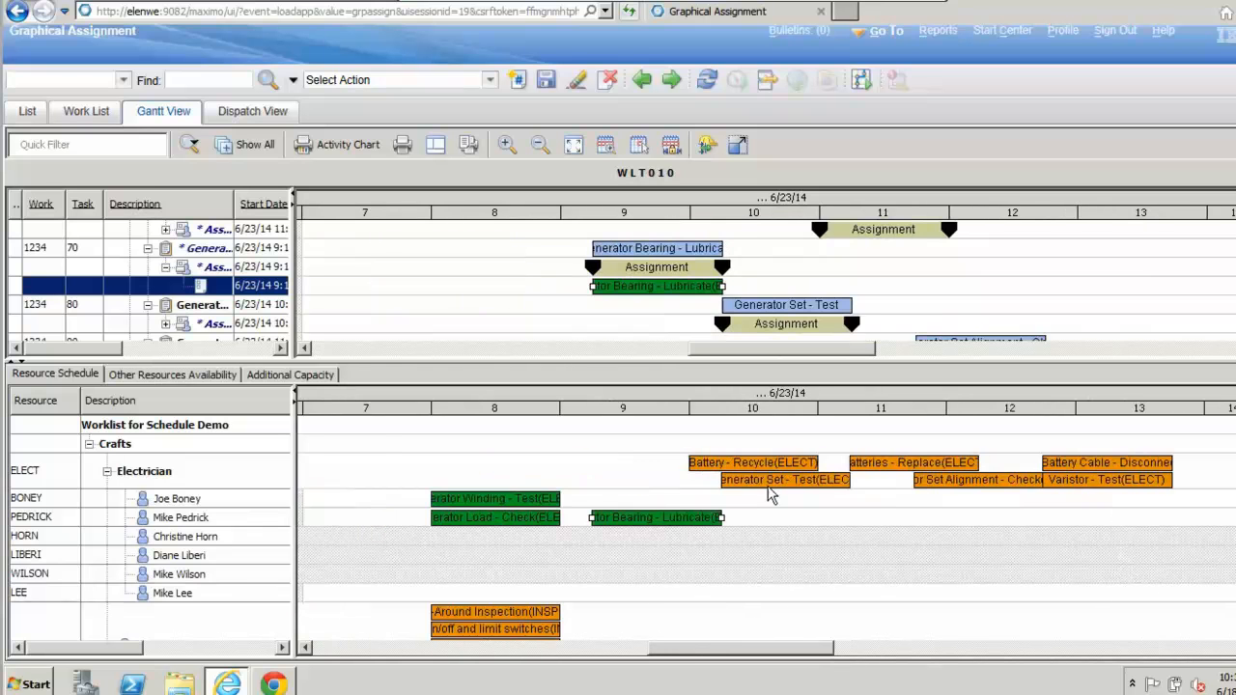
pyautogui.moveTo(770, 481); pyautogui.dragTo(773, 504)
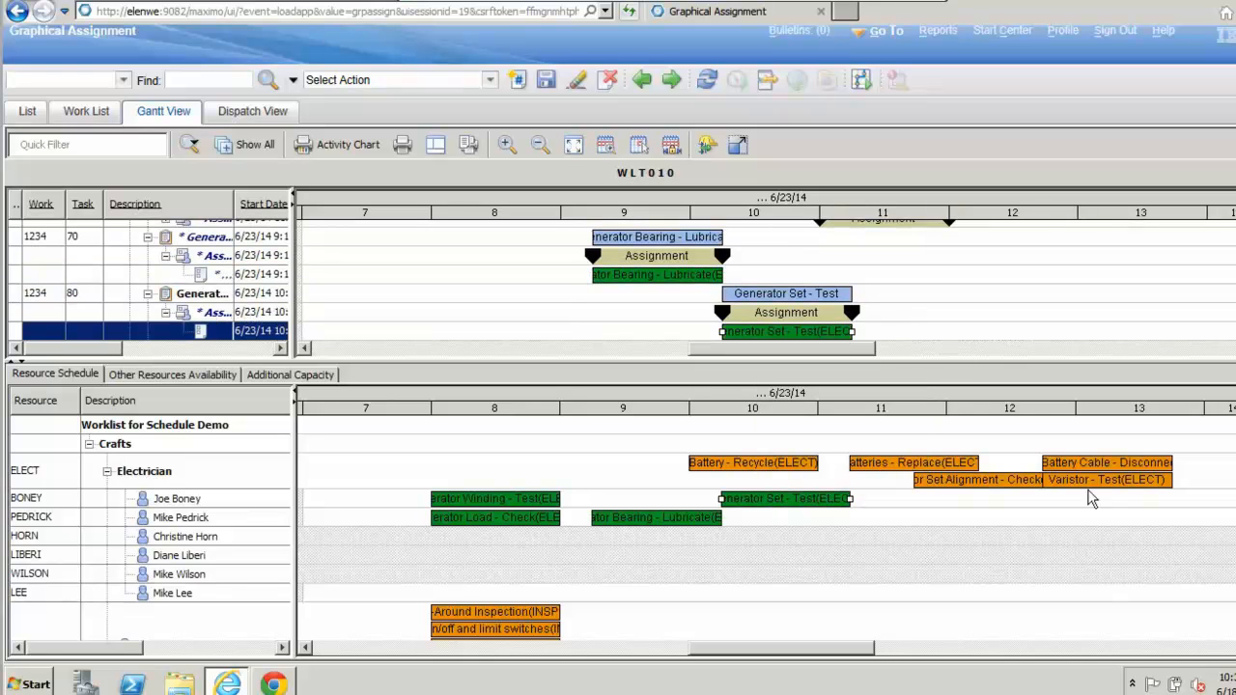
pyautogui.moveTo(994, 488); pyautogui.dragTo(993, 519)
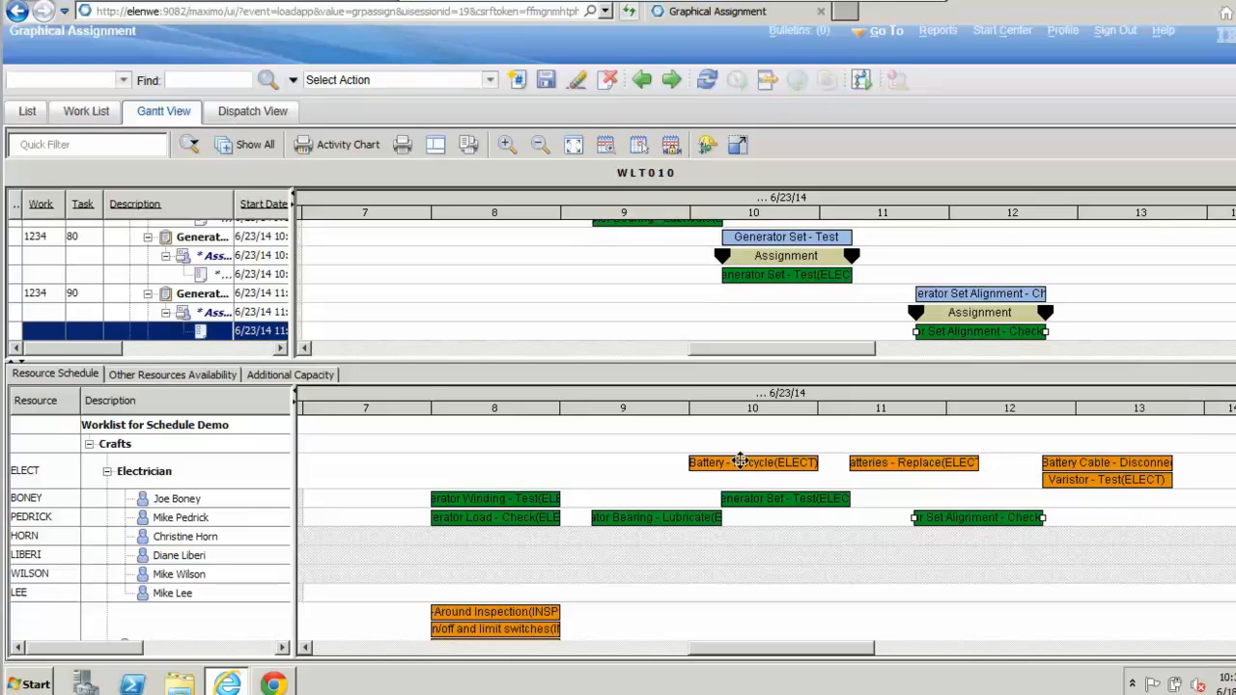
# Step: Assign the 10:00 AM Battery - Recycle task to the last laborer under the Electrician craft
pyautogui.click(748, 464)
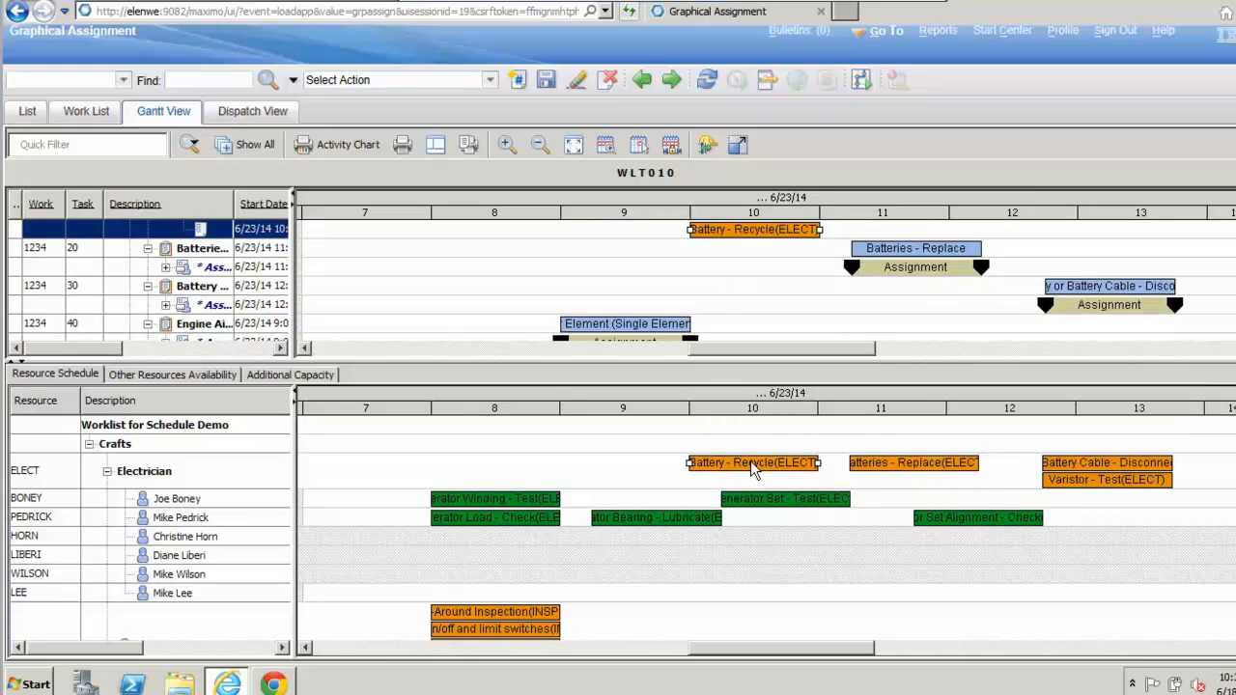
pyautogui.moveTo(750, 565); pyautogui.dragTo(753, 598)
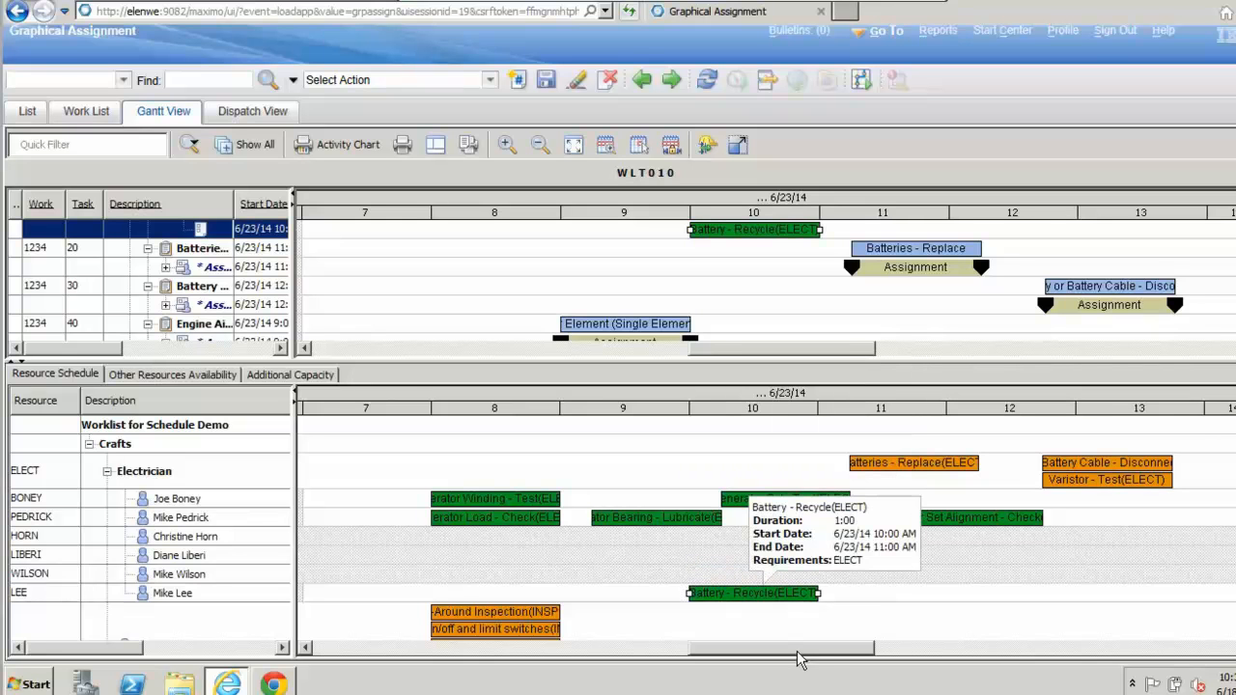
# Step: Examine the early-morning 6/23/14 shift availability and unassigned work of the electricians, inspector, lubricators and mechanics in the Resource Schedule
pyautogui.moveTo(845, 654); pyautogui.dragTo(666, 671)
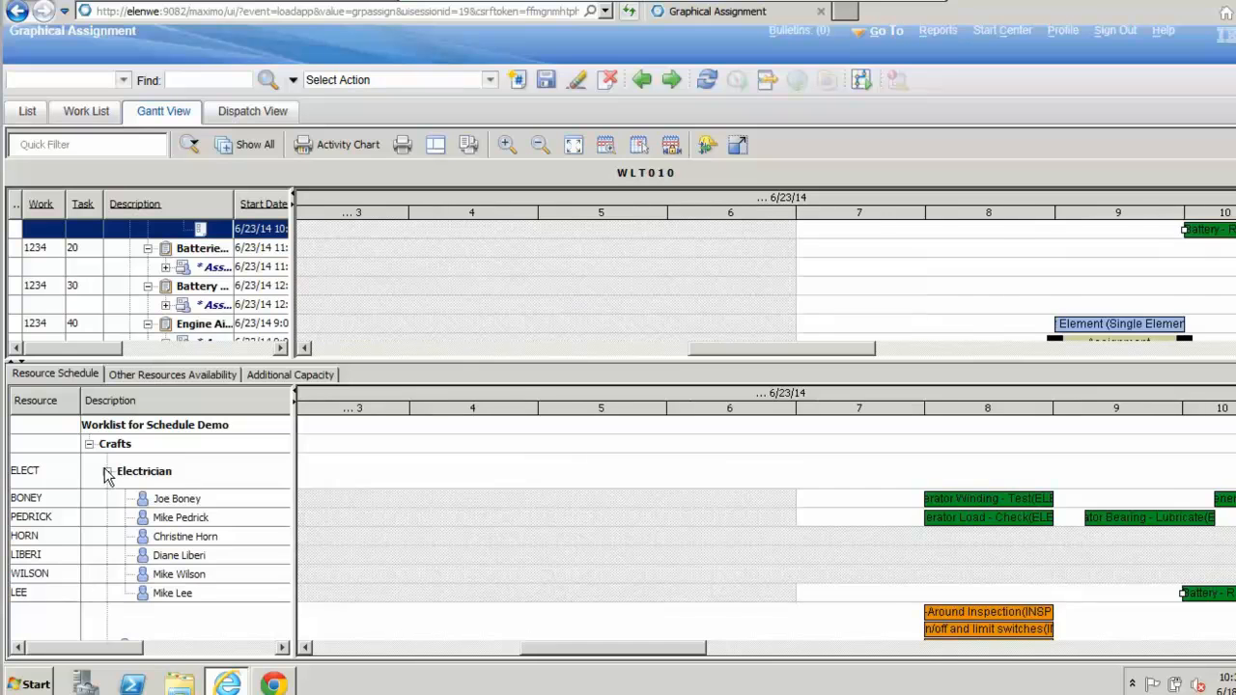
pyautogui.click(107, 473)
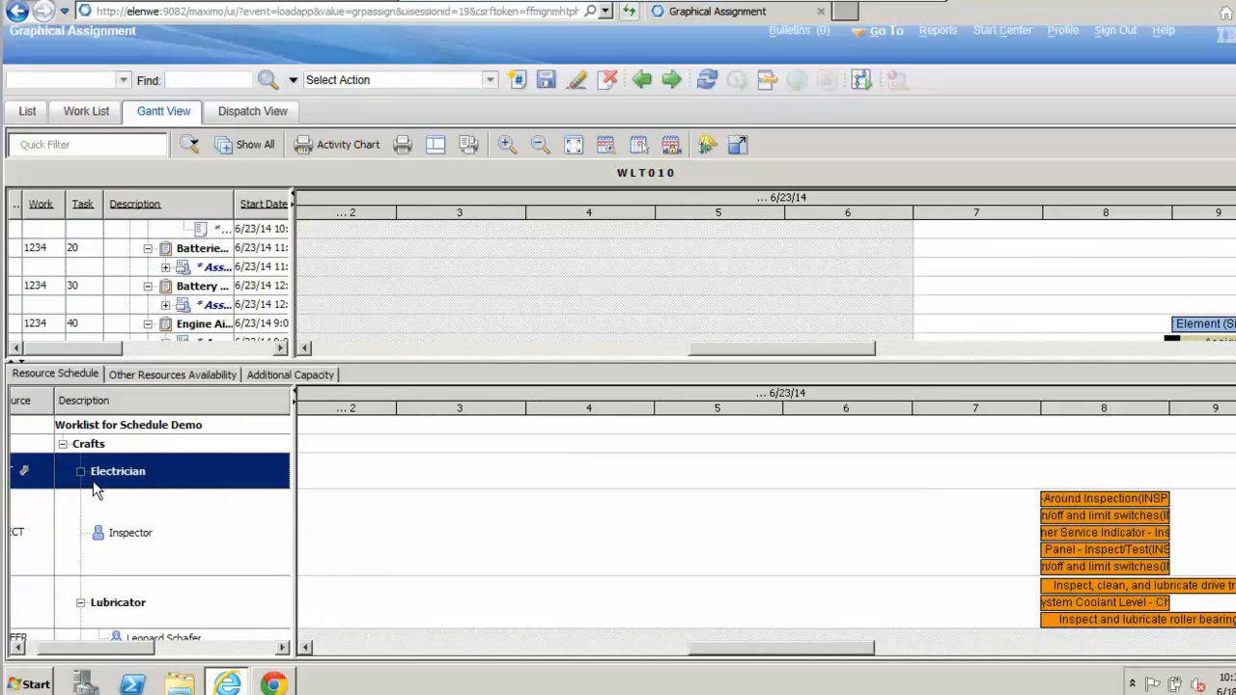
pyautogui.click(82, 472)
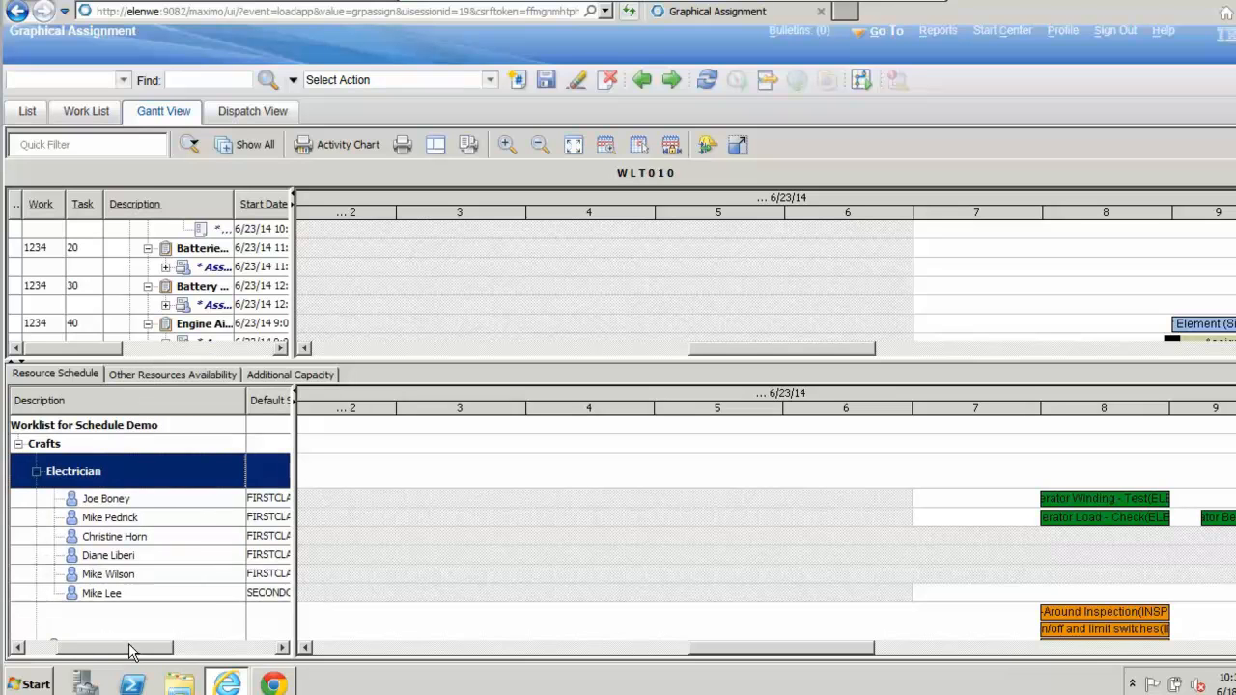
pyautogui.press('Down')
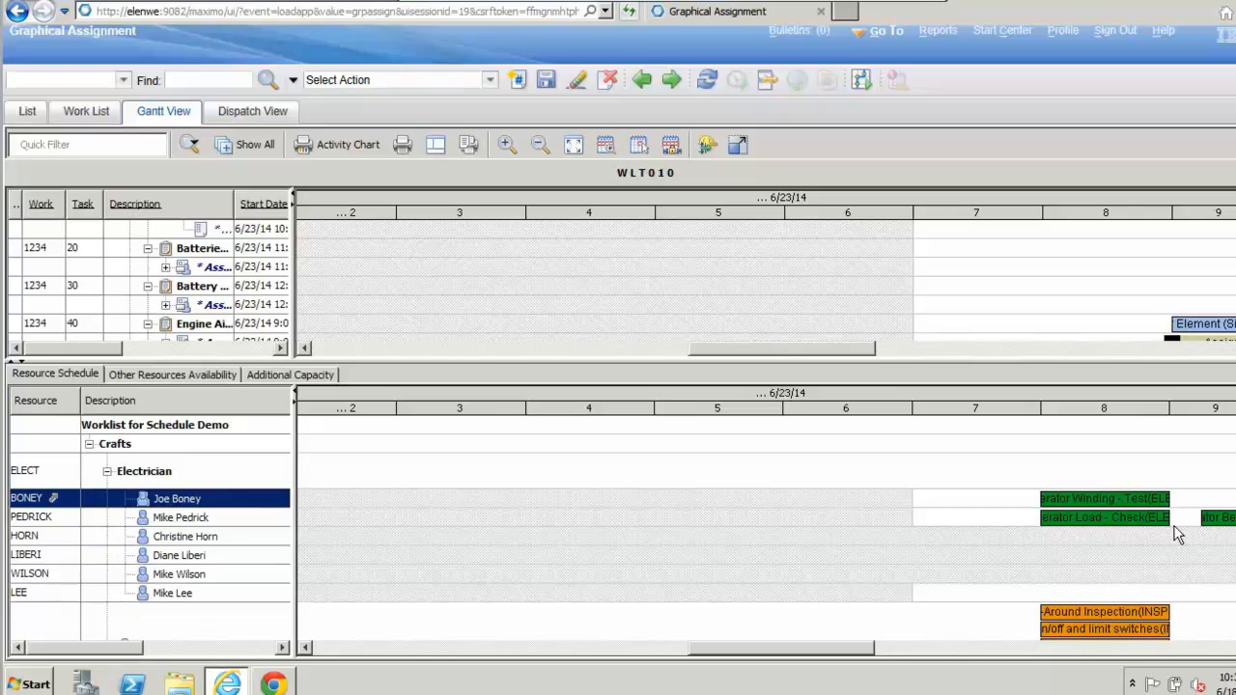
pyautogui.scroll(-2, 766, 527)
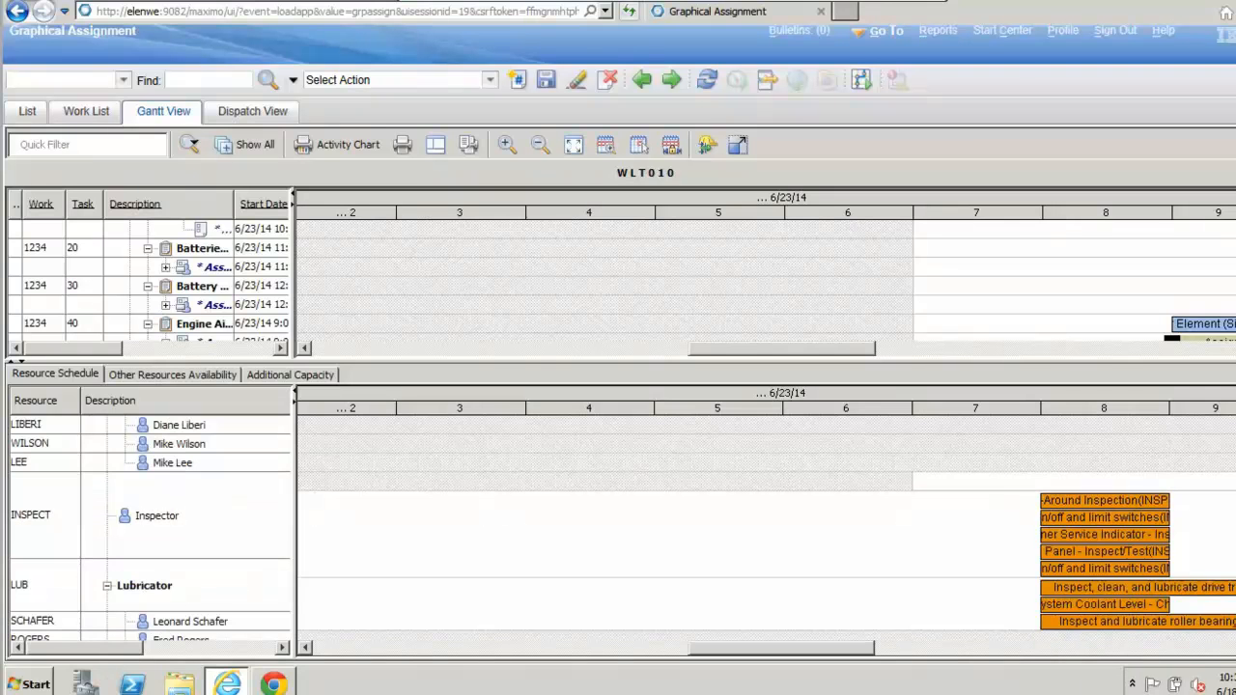
pyautogui.scroll(-1, 765, 527)
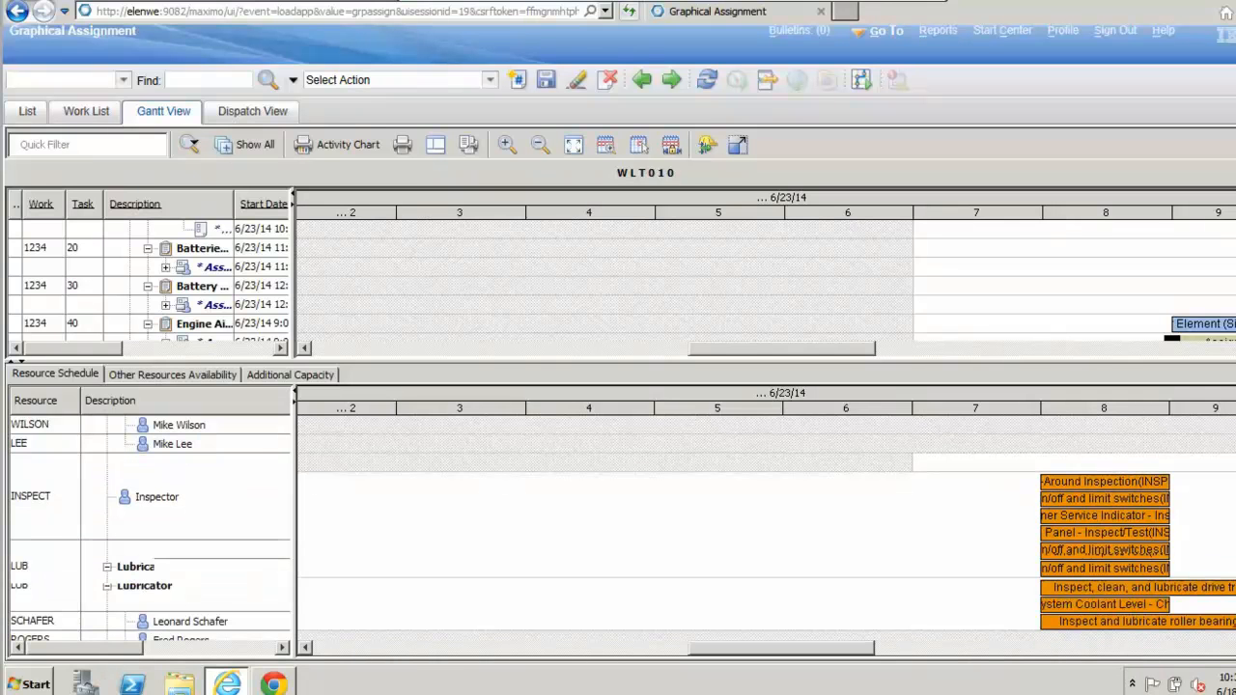
pyautogui.scroll(-2, 766, 528)
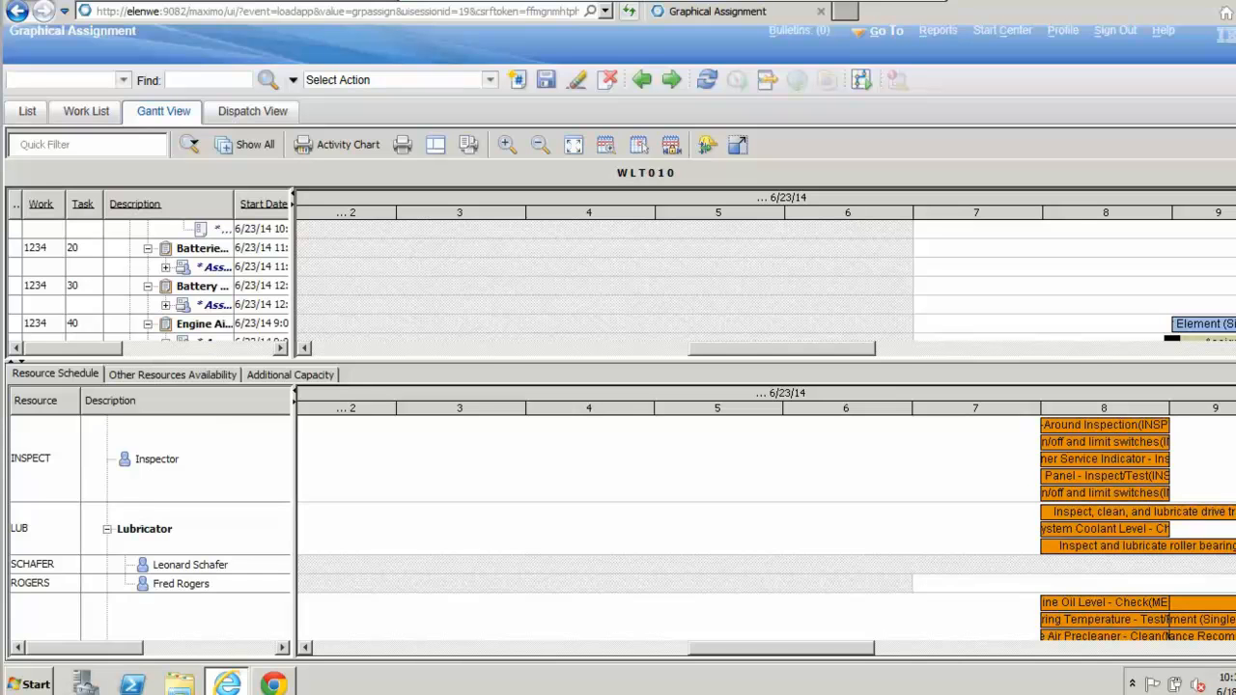
pyautogui.scroll(-2, 150, 539)
pyautogui.scroll(-2, 151, 521)
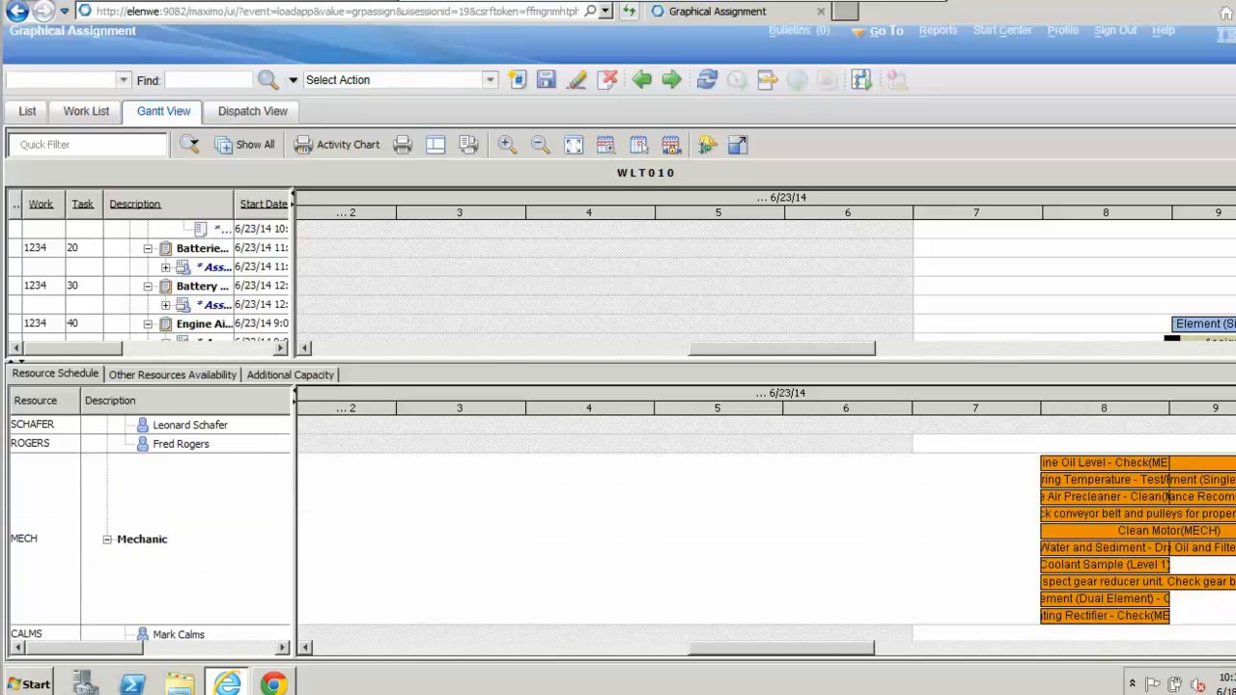
pyautogui.scroll(-2, 151, 530)
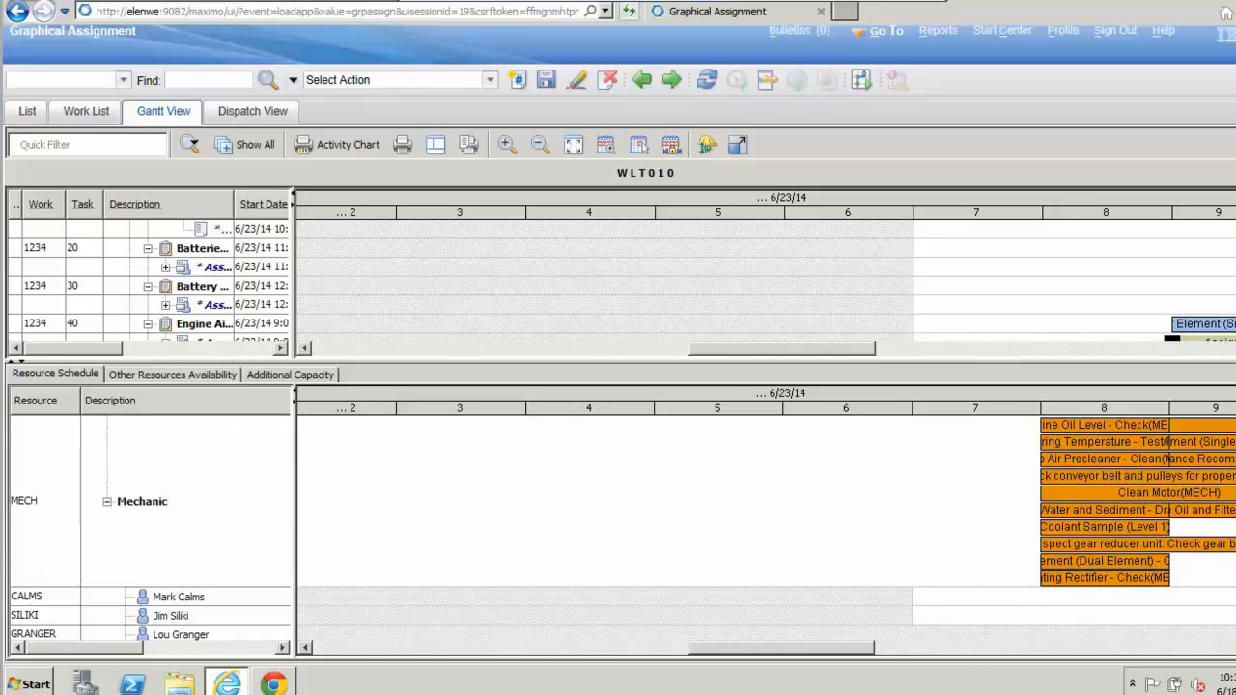
pyautogui.scroll(-4, 150, 521)
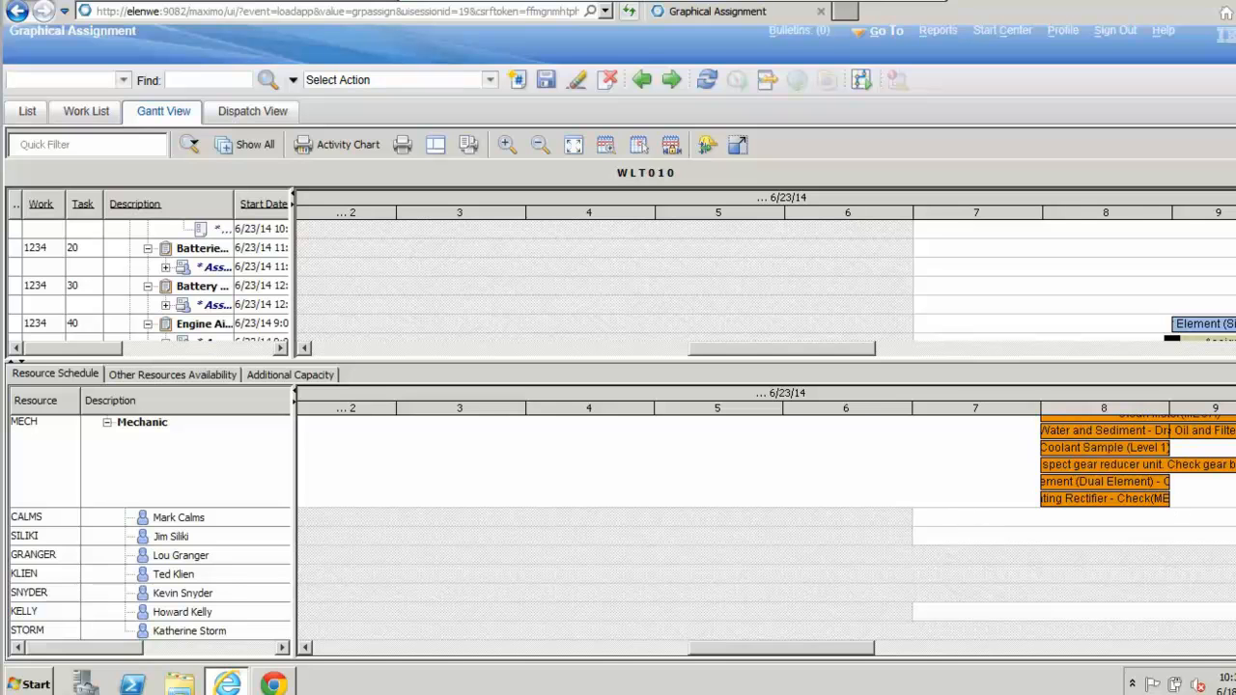
pyautogui.scroll(10, 767, 529)
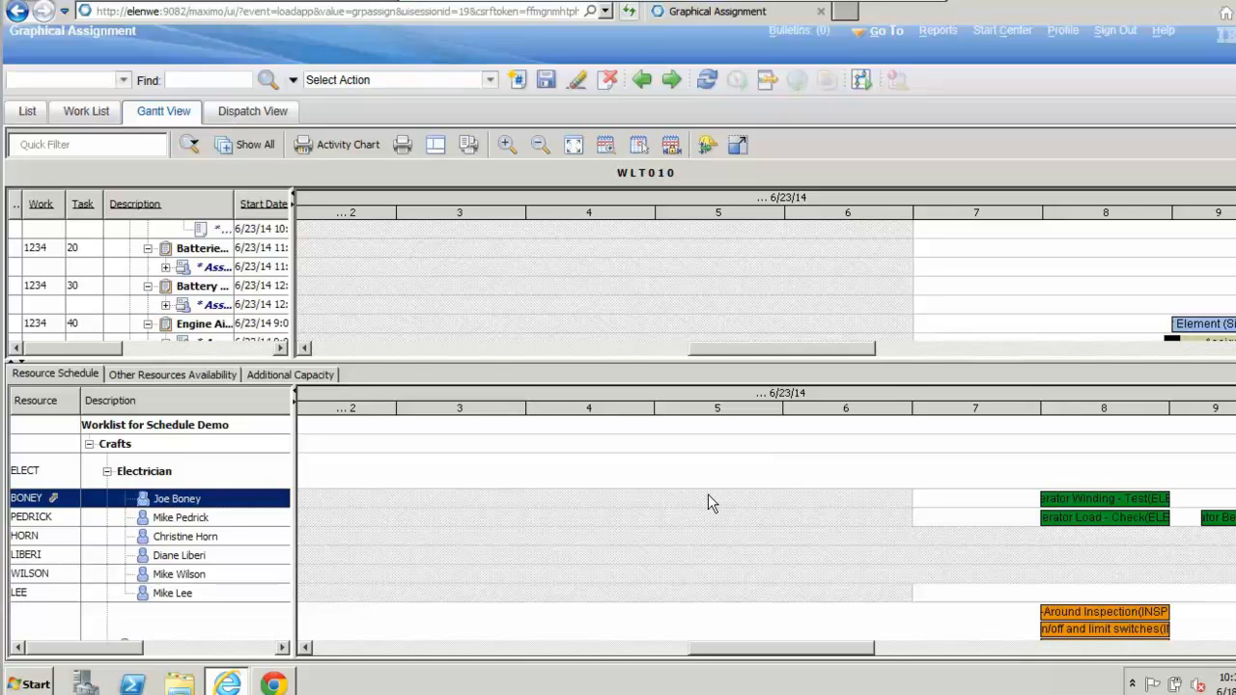
# Step: Open Modify Person Availability for the first laborer under the Electrician craft and add a modified work date of 6/23/14
pyautogui.rightClick(55, 501)
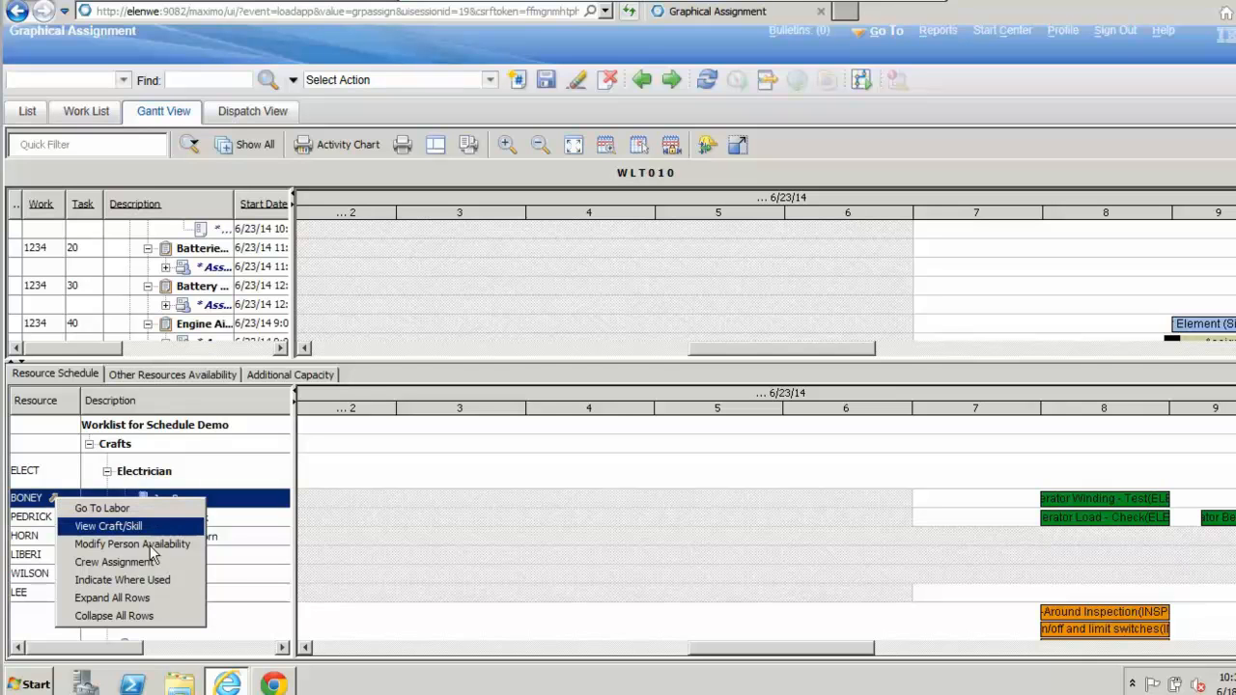
pyautogui.click(608, 487)
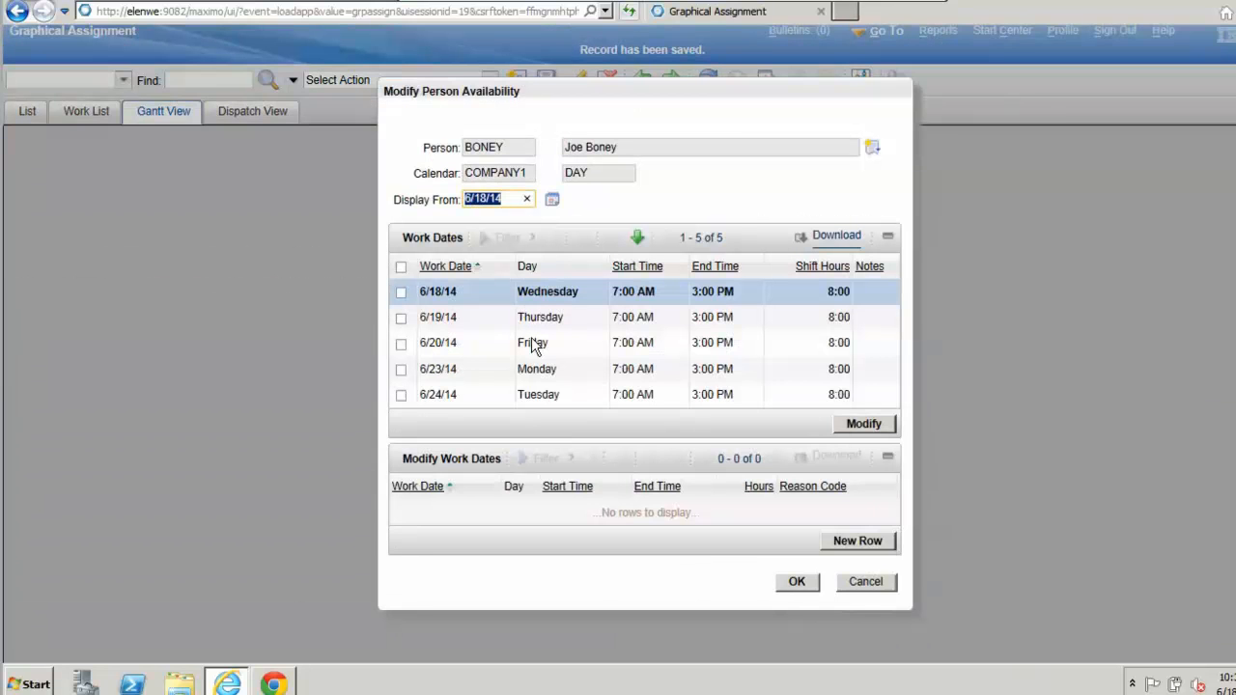
pyautogui.click(402, 371)
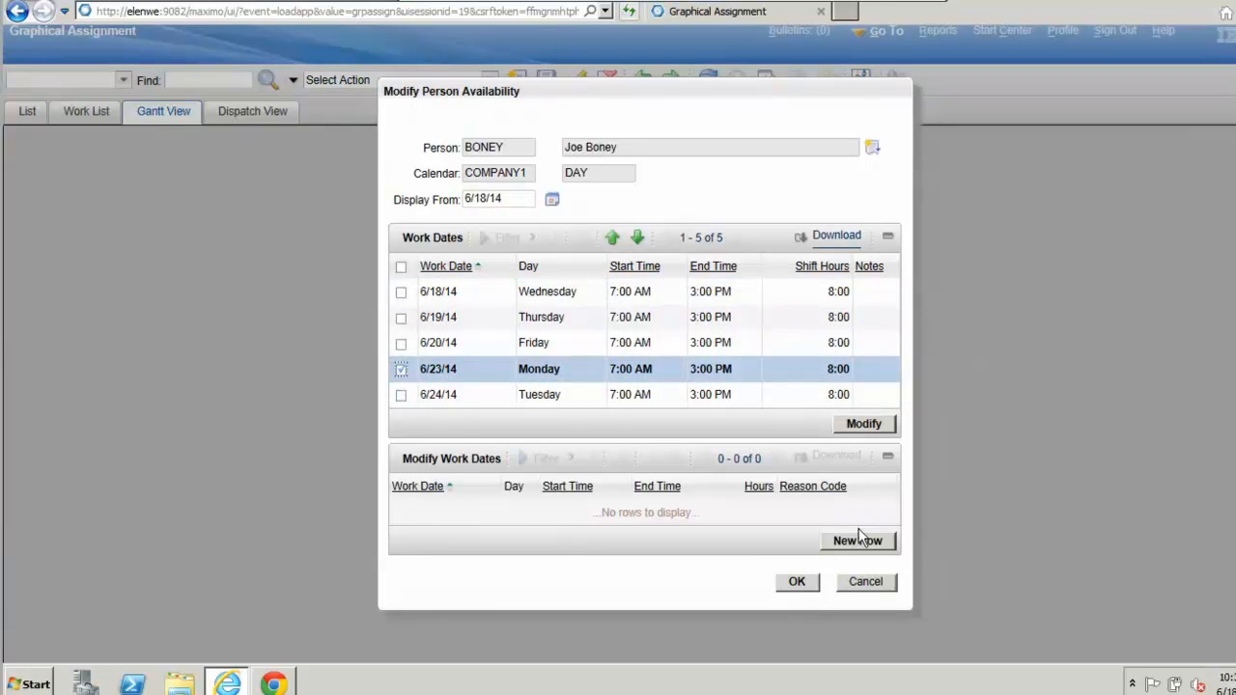
pyautogui.click(858, 540)
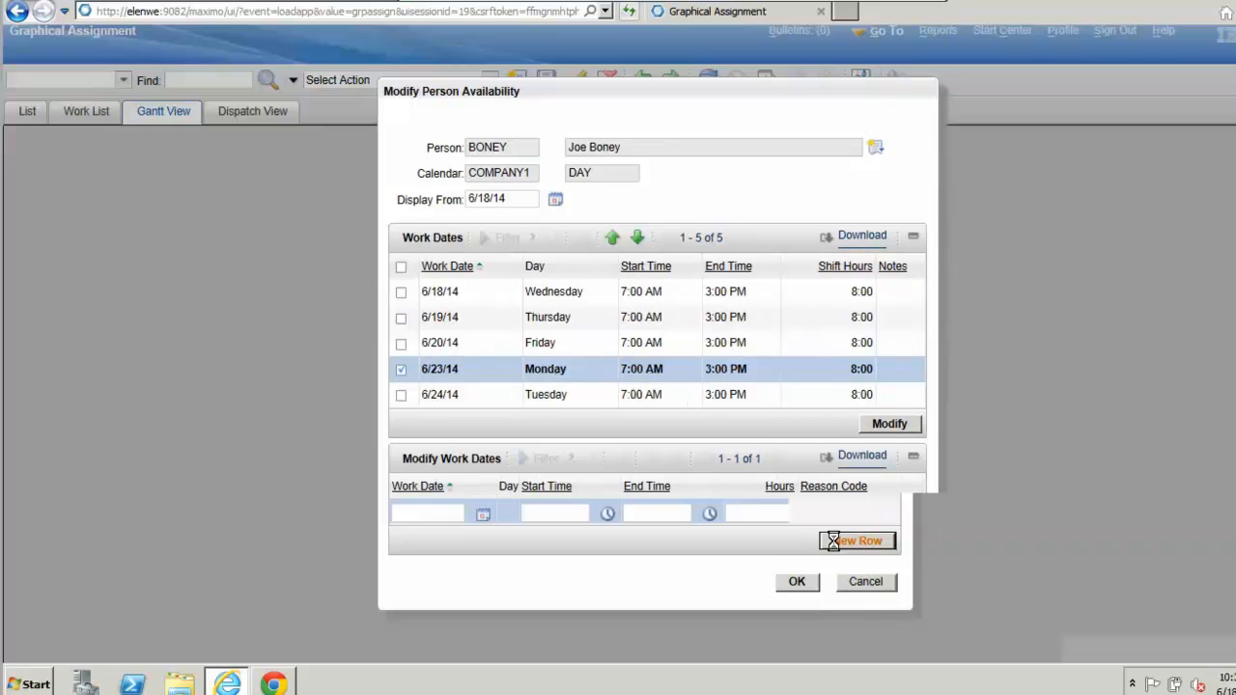
pyautogui.click(483, 516)
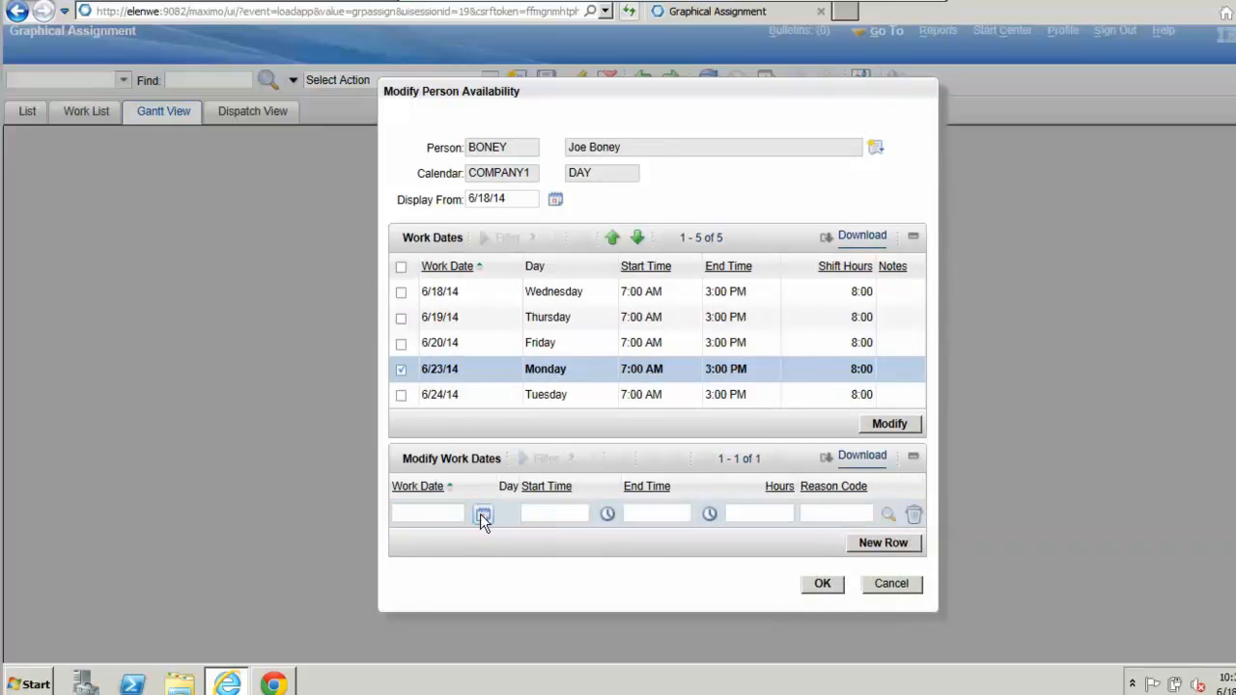
pyautogui.click(419, 441)
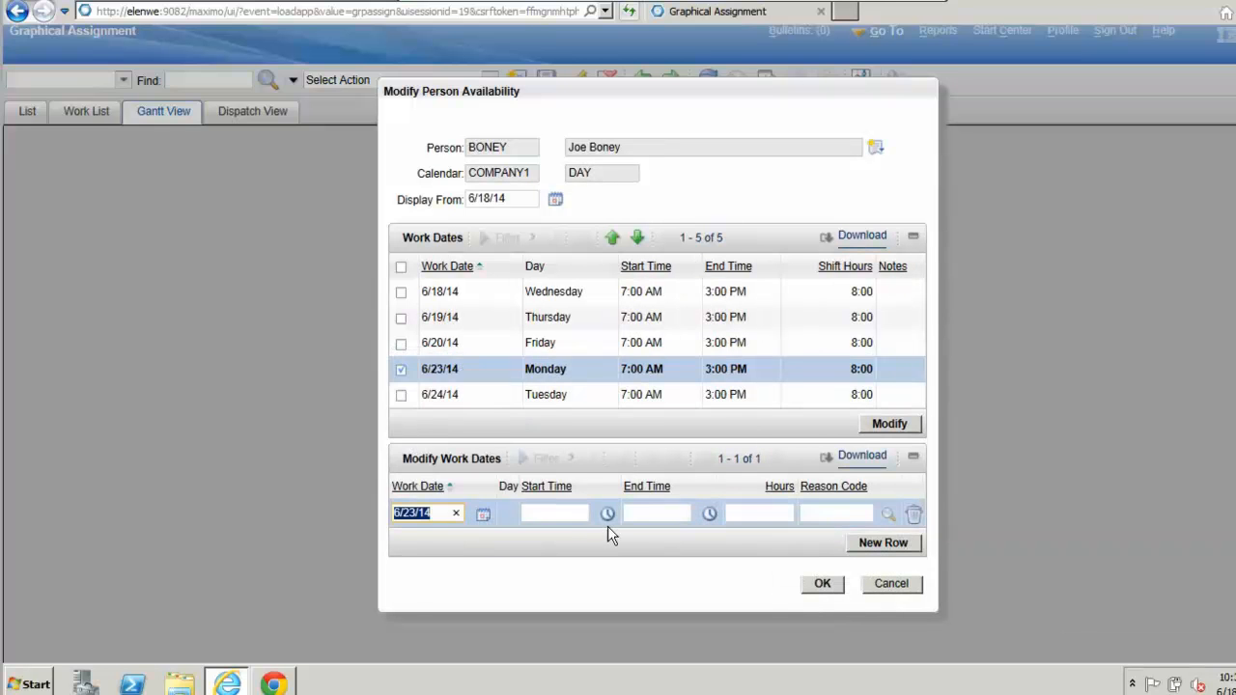
# Step: Set the modified work date's start time to 5:30 AM and its end time to 3:00 PM
pyautogui.click(629, 512)
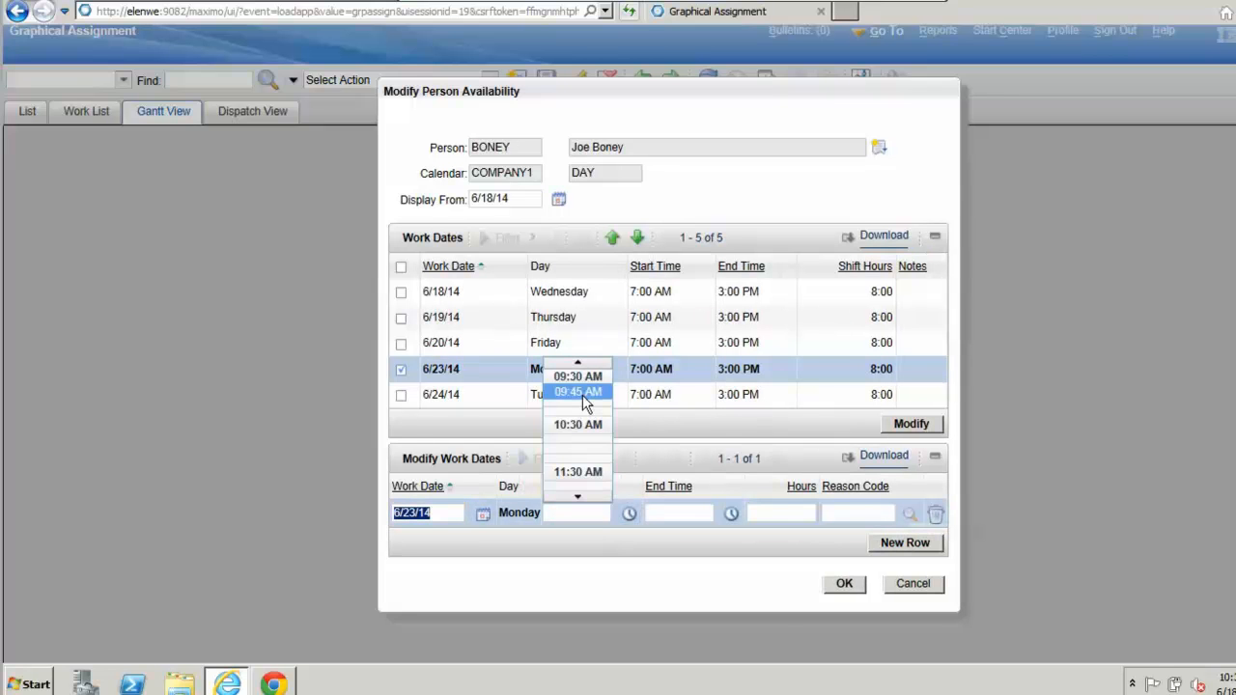
pyautogui.click(584, 362)
pyautogui.click(583, 362)
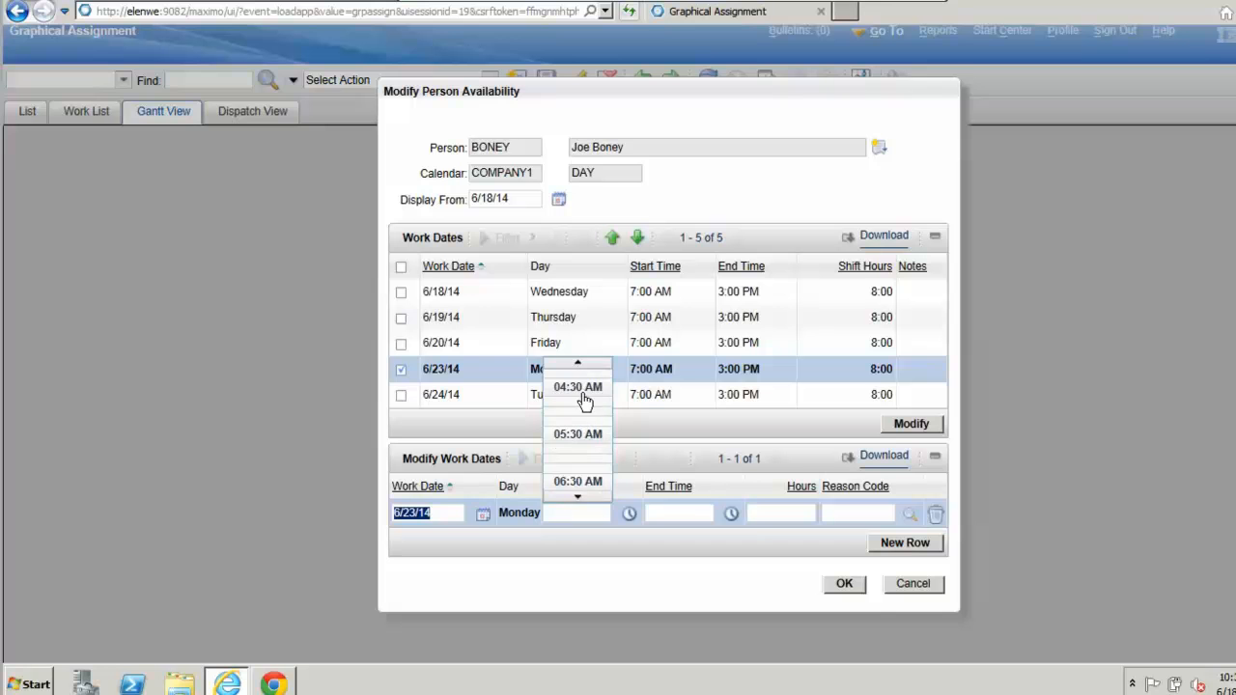
pyautogui.click(580, 480)
pyautogui.click(626, 517)
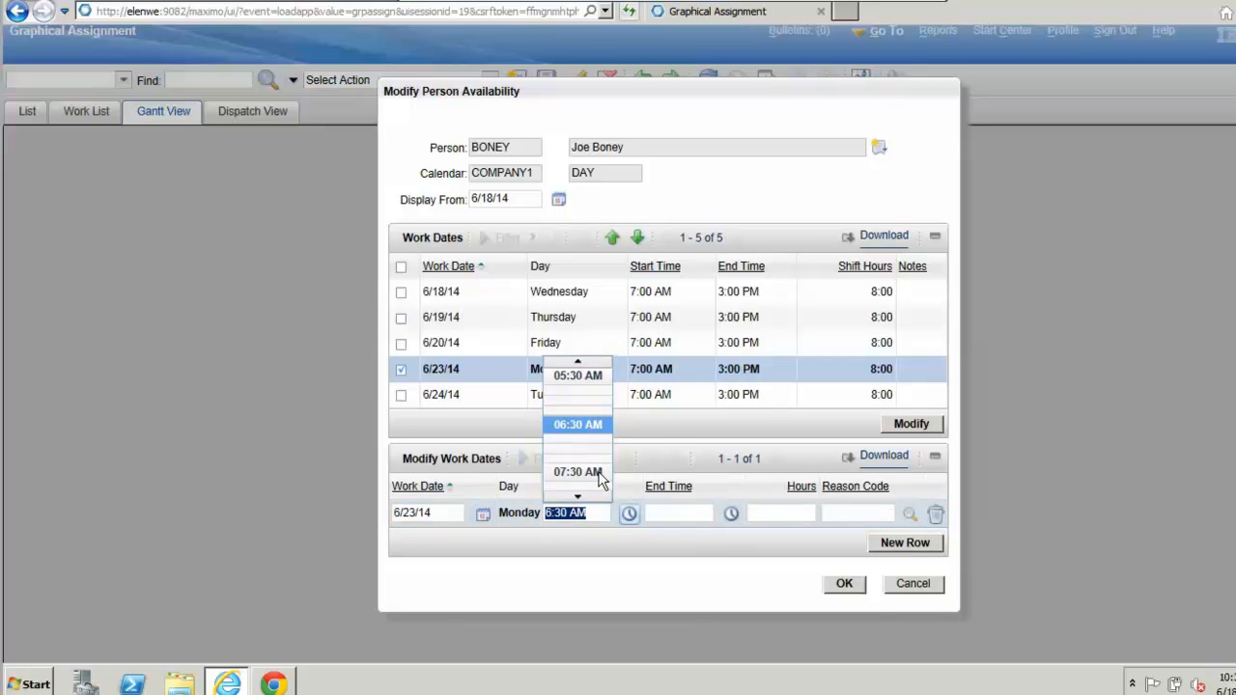
pyautogui.click(585, 376)
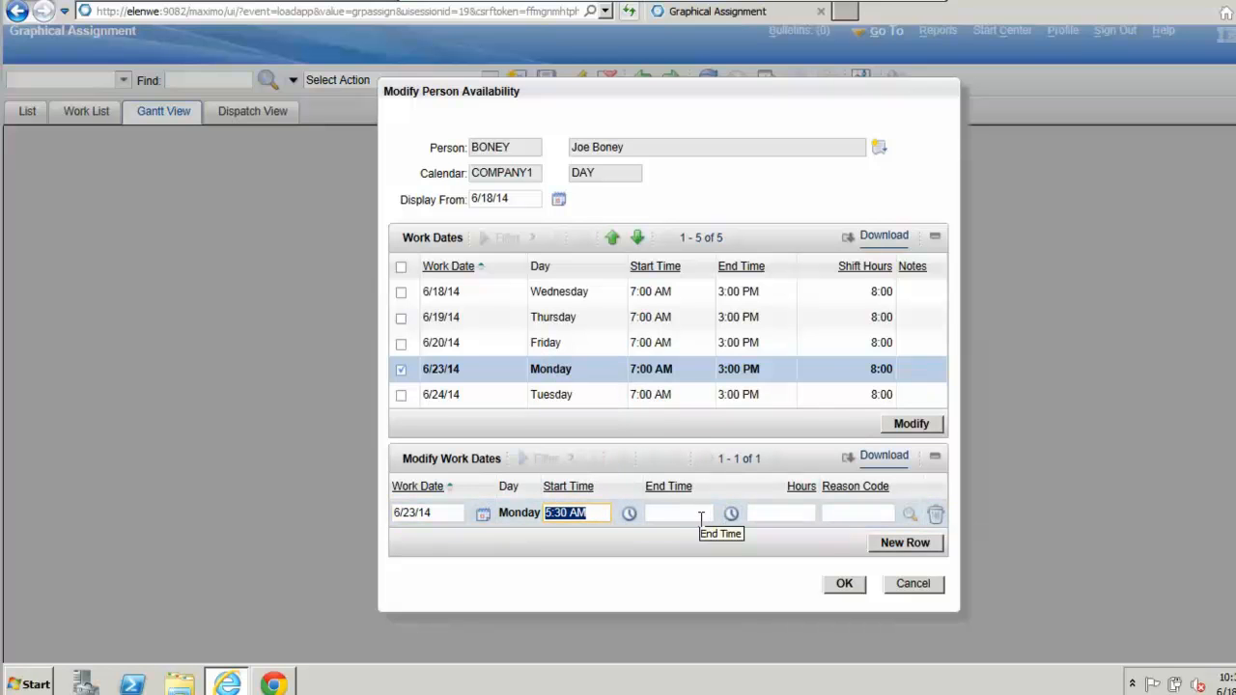
pyautogui.click(730, 515)
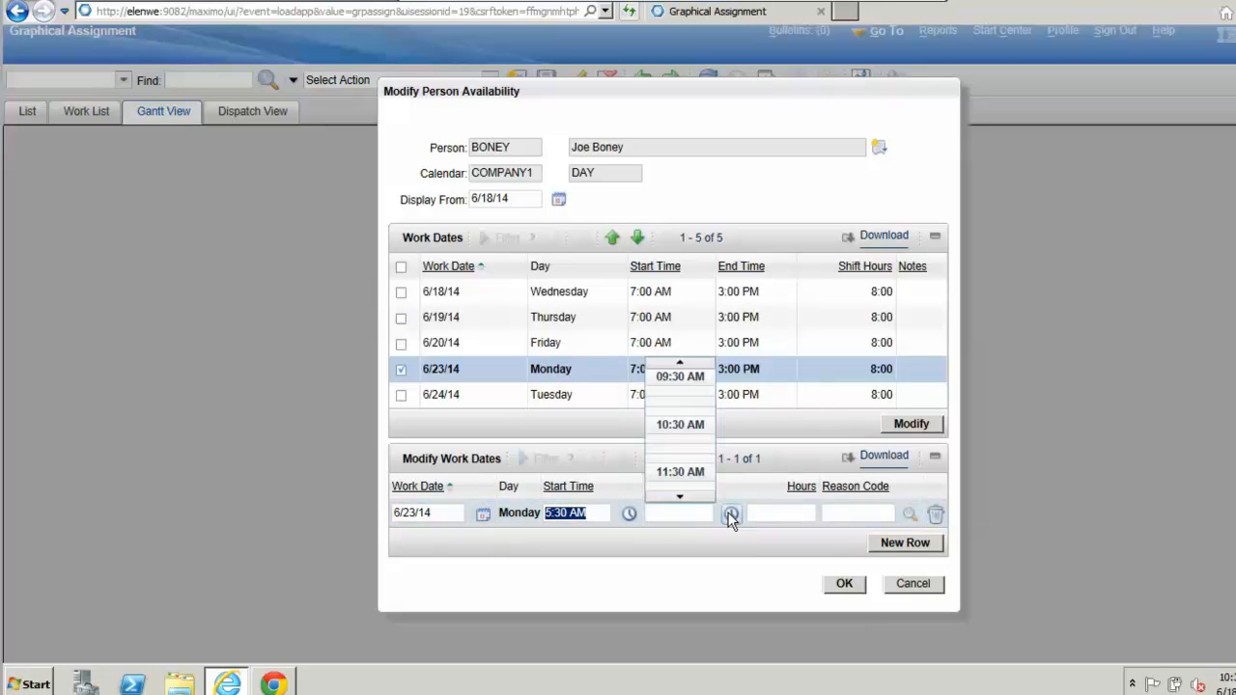
pyautogui.click(681, 498)
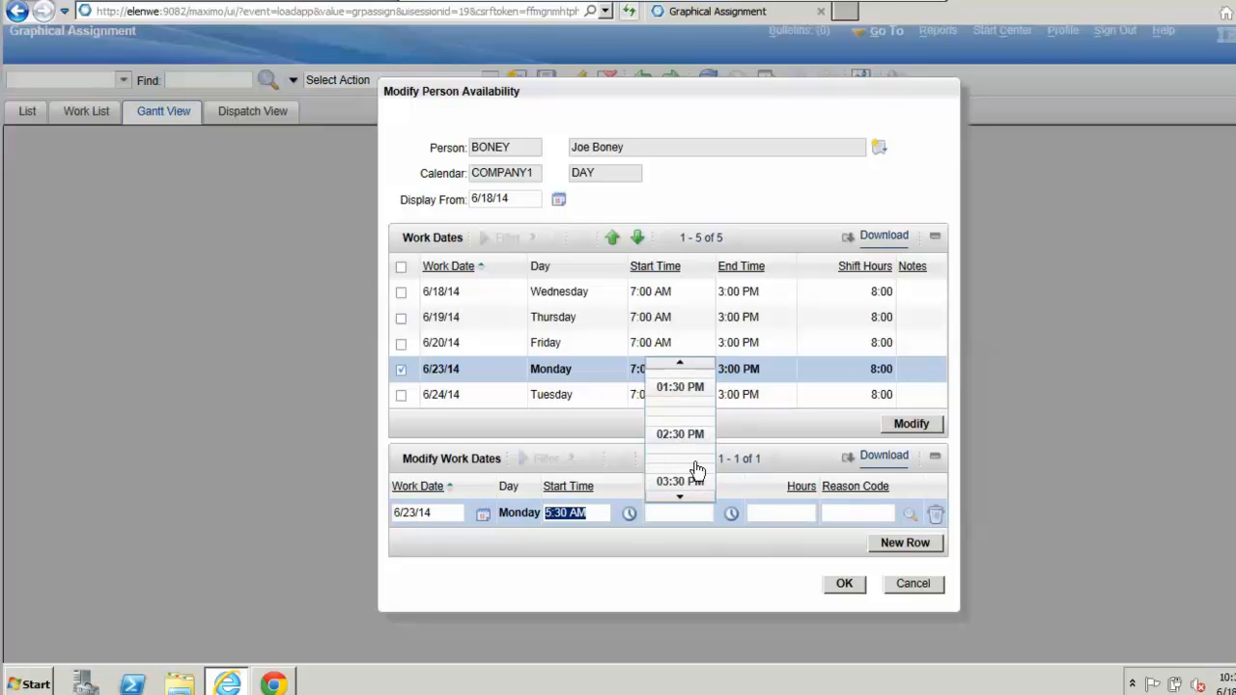
pyautogui.click(695, 464)
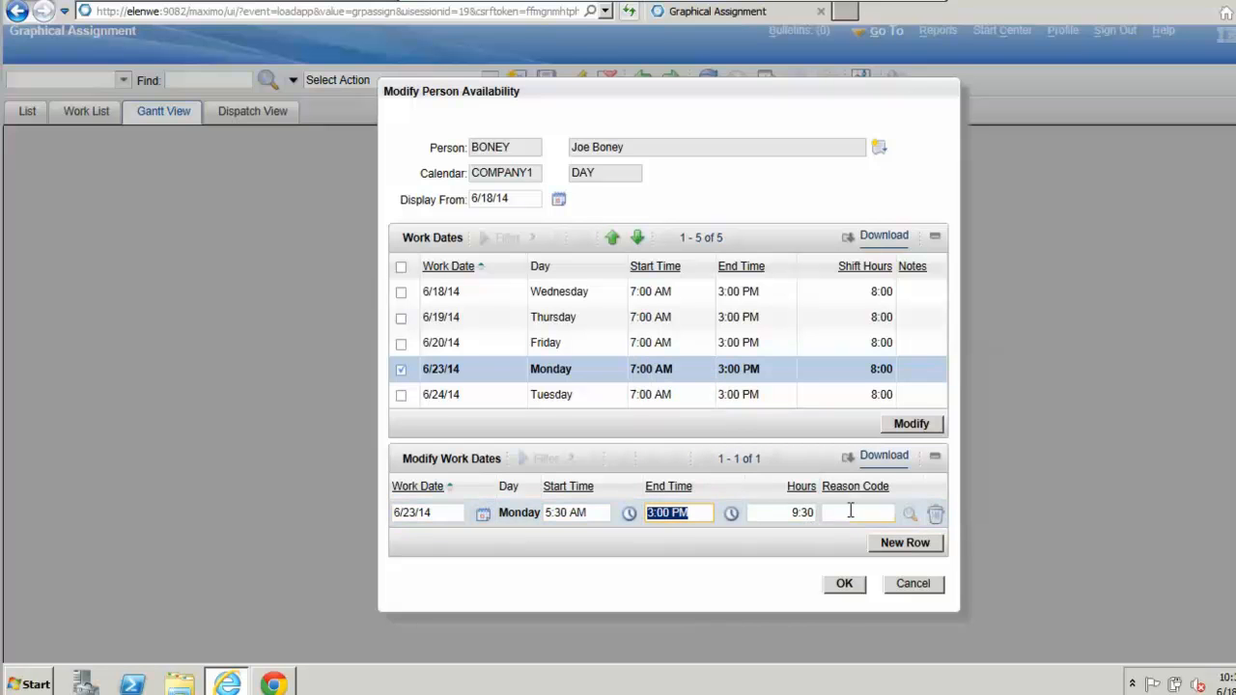
# Step: Choose EXTRA TIME as the reason code for the modified work date and apply the availability change
pyautogui.click(888, 514)
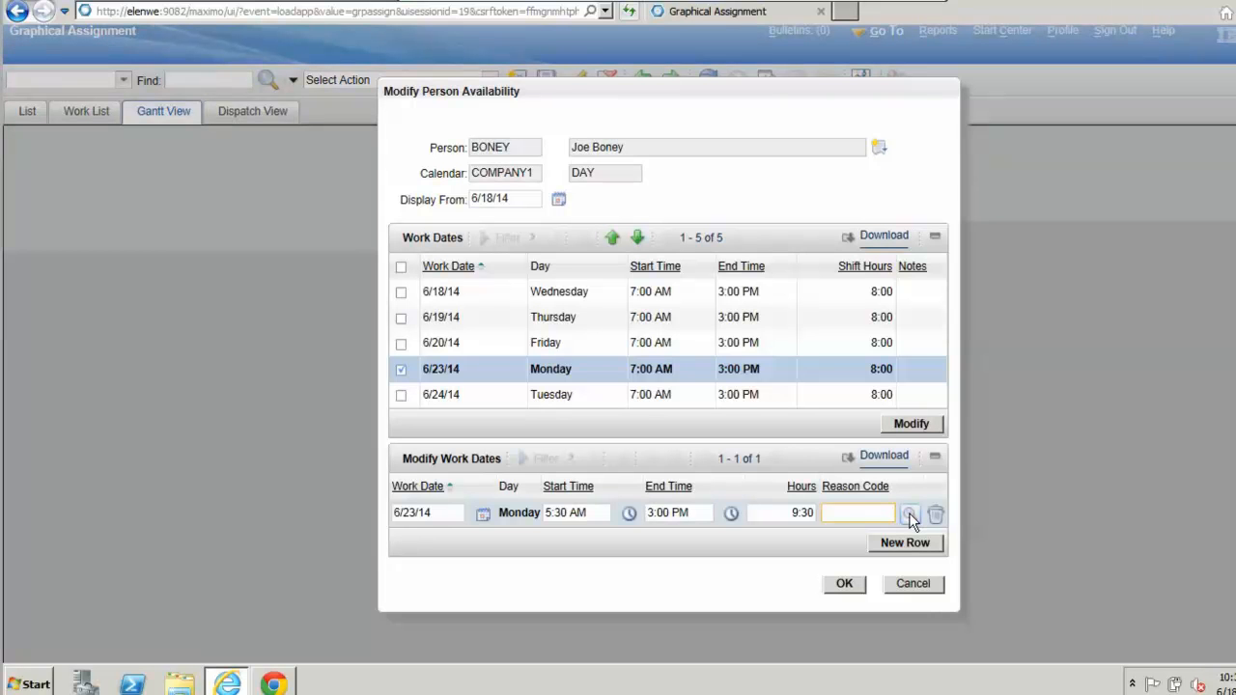
pyautogui.click(908, 513)
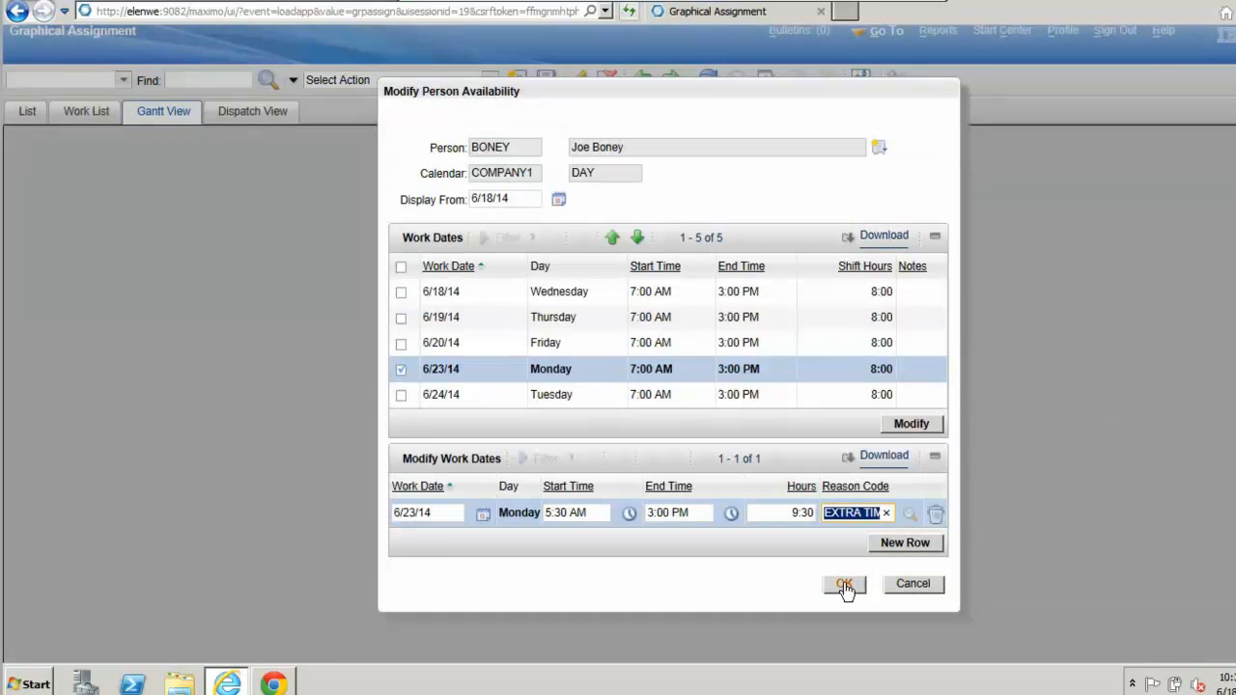
pyautogui.click(844, 584)
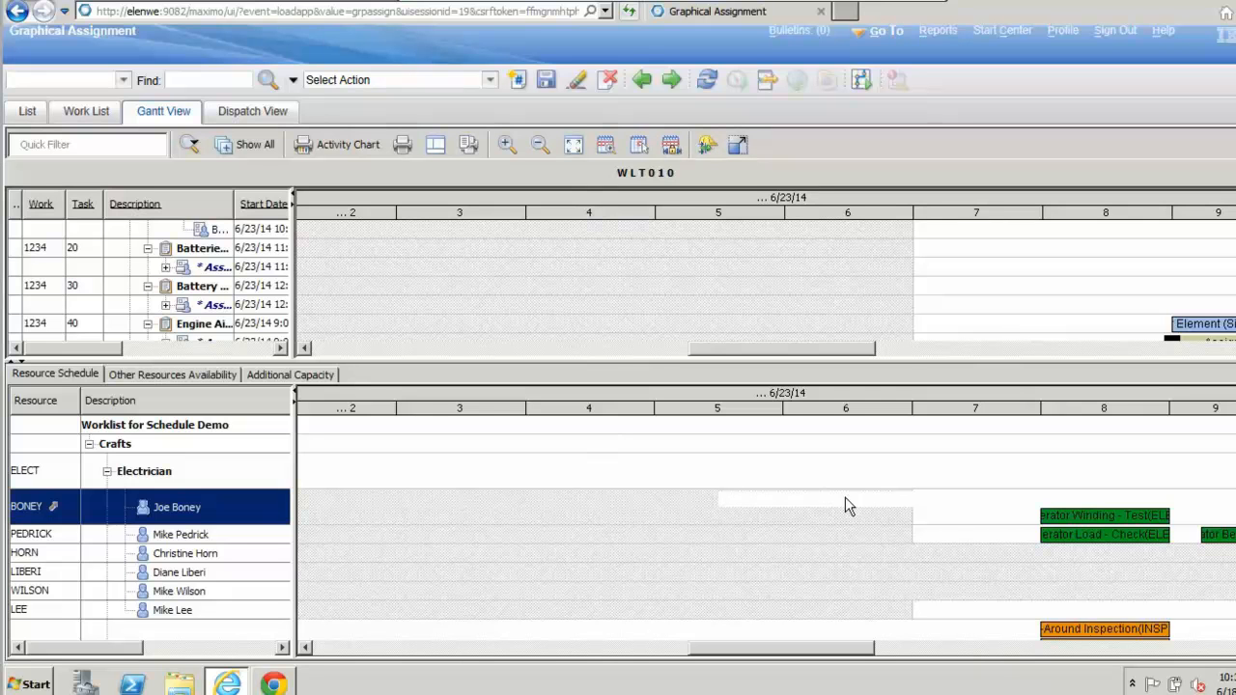
pyautogui.moveTo(752, 512)
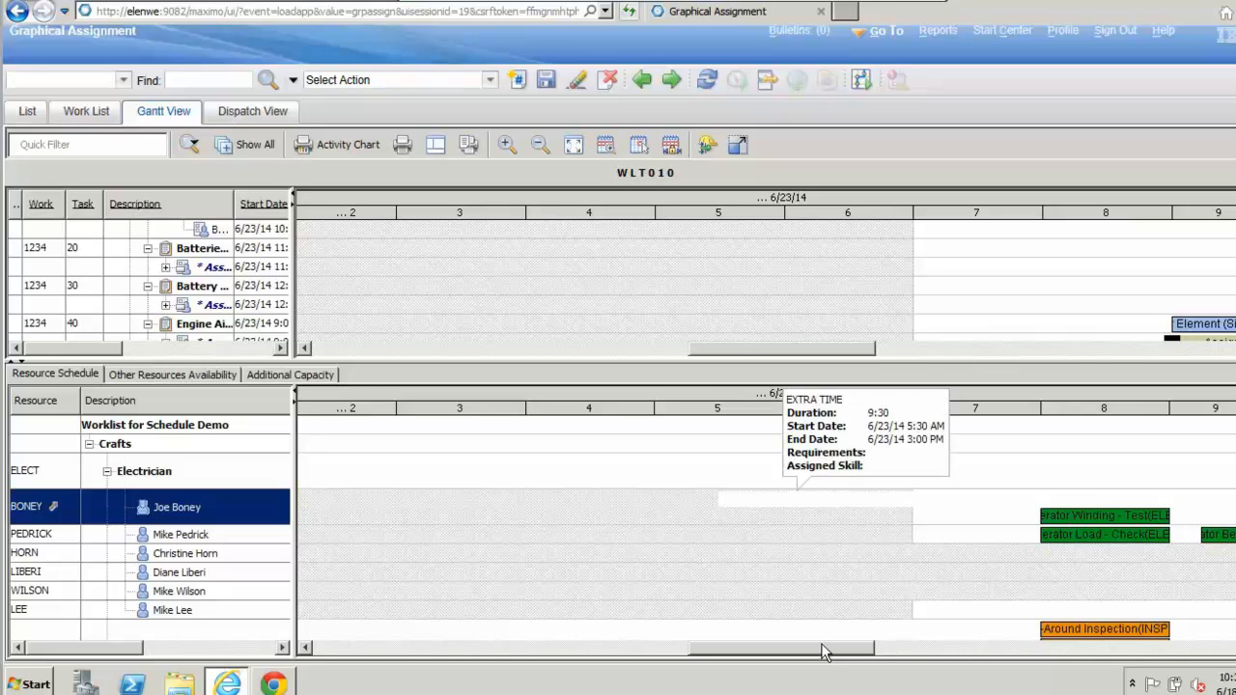
# Step: Check the added early-morning availability on 6/23/14 in the Resource Schedule and save work list WLT010
pyautogui.moveTo(817, 647); pyautogui.dragTo(828, 656)
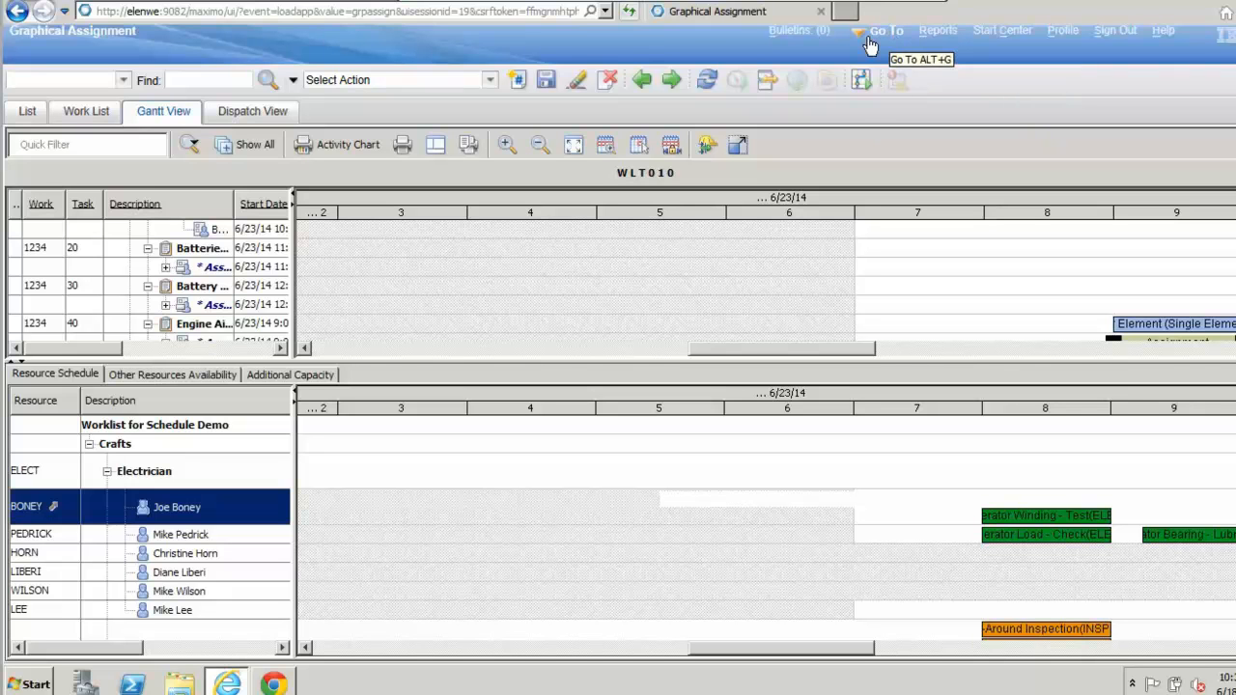
pyautogui.click(543, 83)
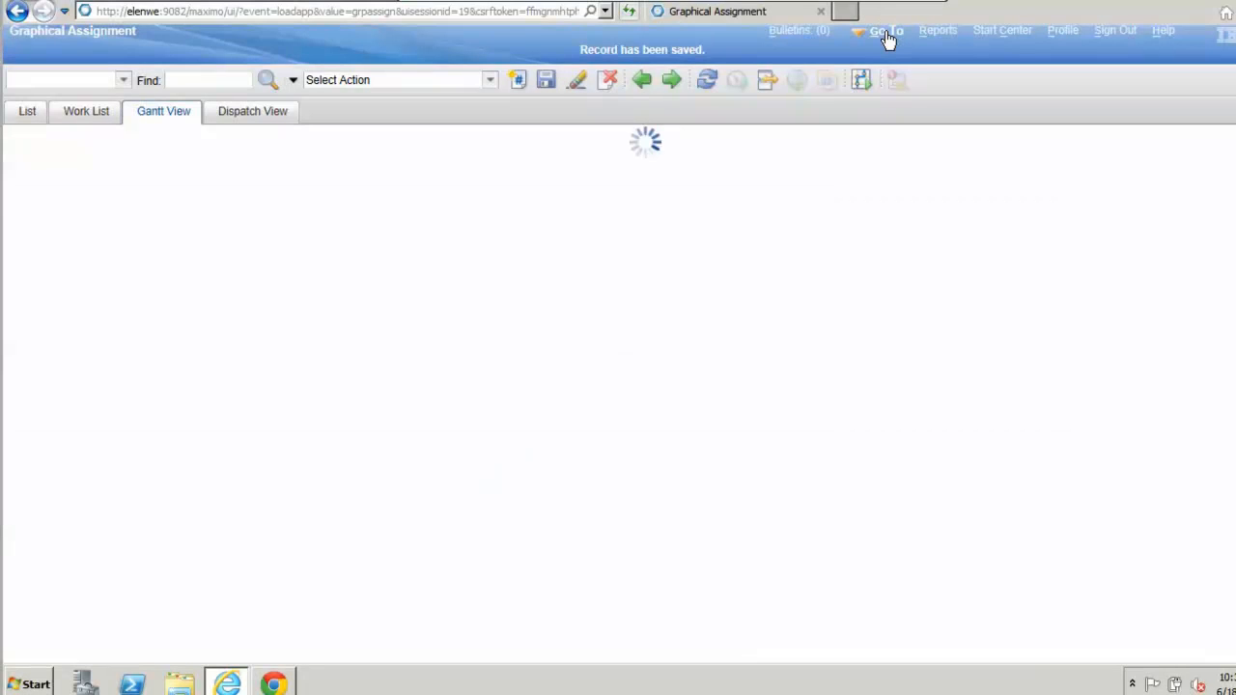
# Step: Switch to the Scheduler application and find and open schedule WC008
pyautogui.click(889, 39)
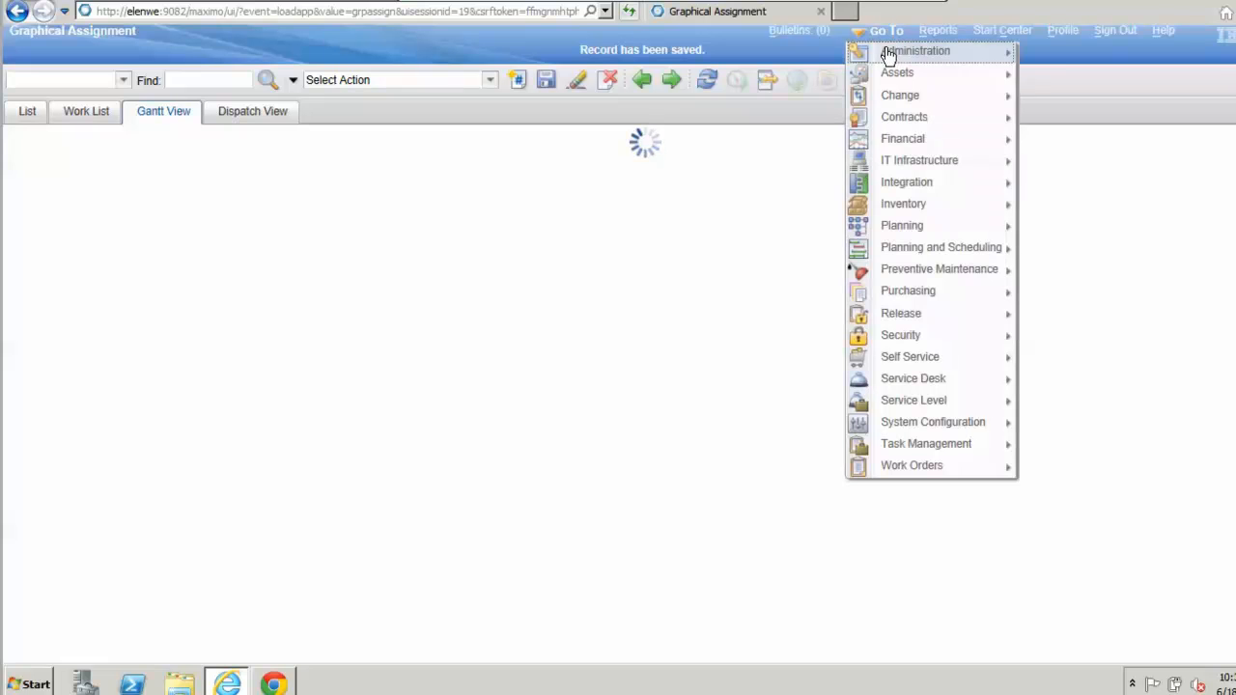
pyautogui.moveTo(1015, 232)
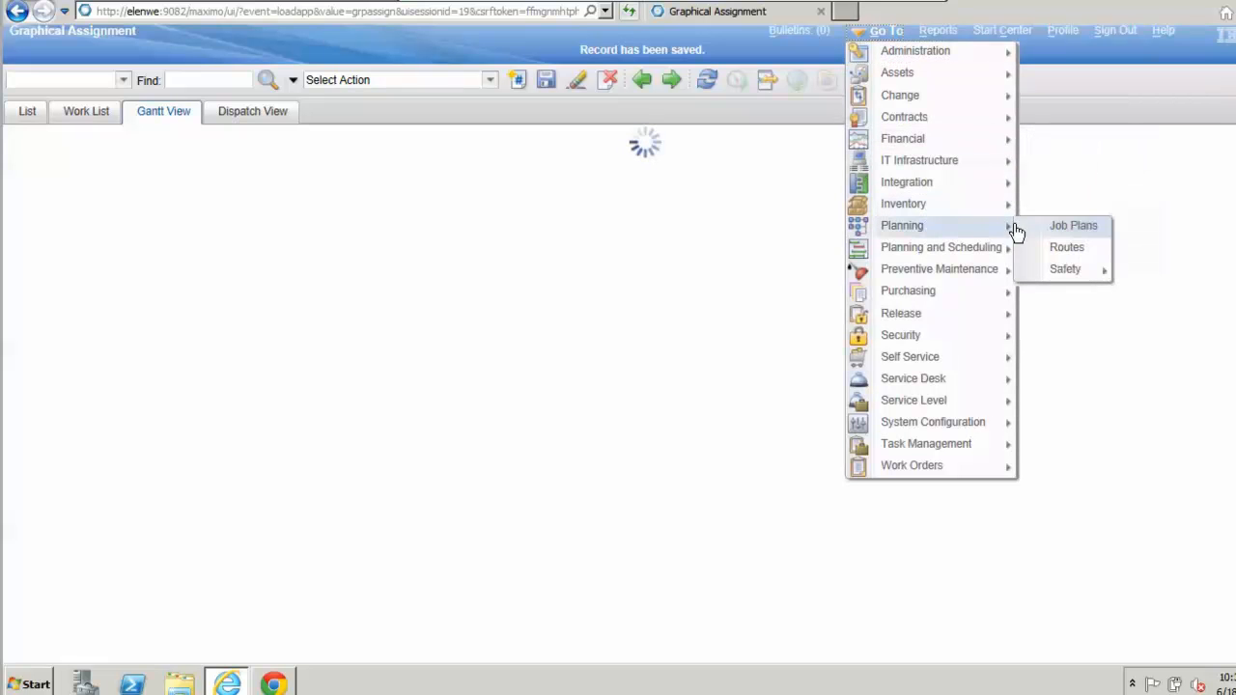
pyautogui.click(1054, 246)
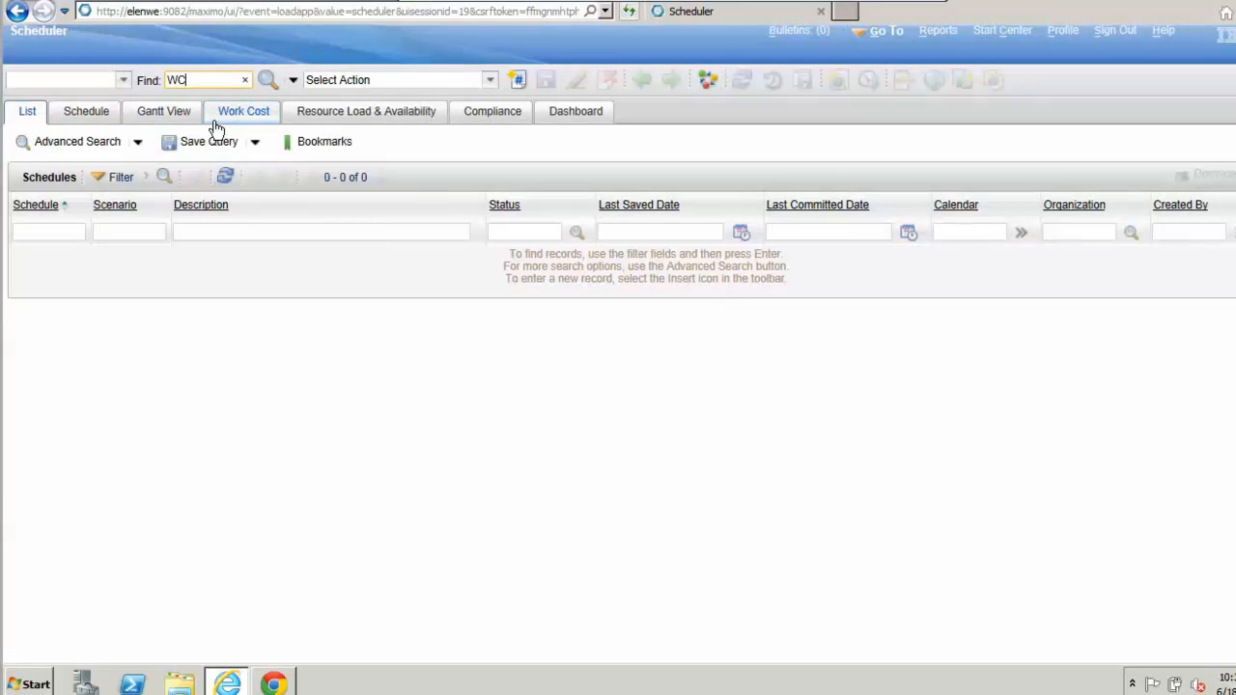
pyautogui.write('WC008')
pyautogui.press('Return')
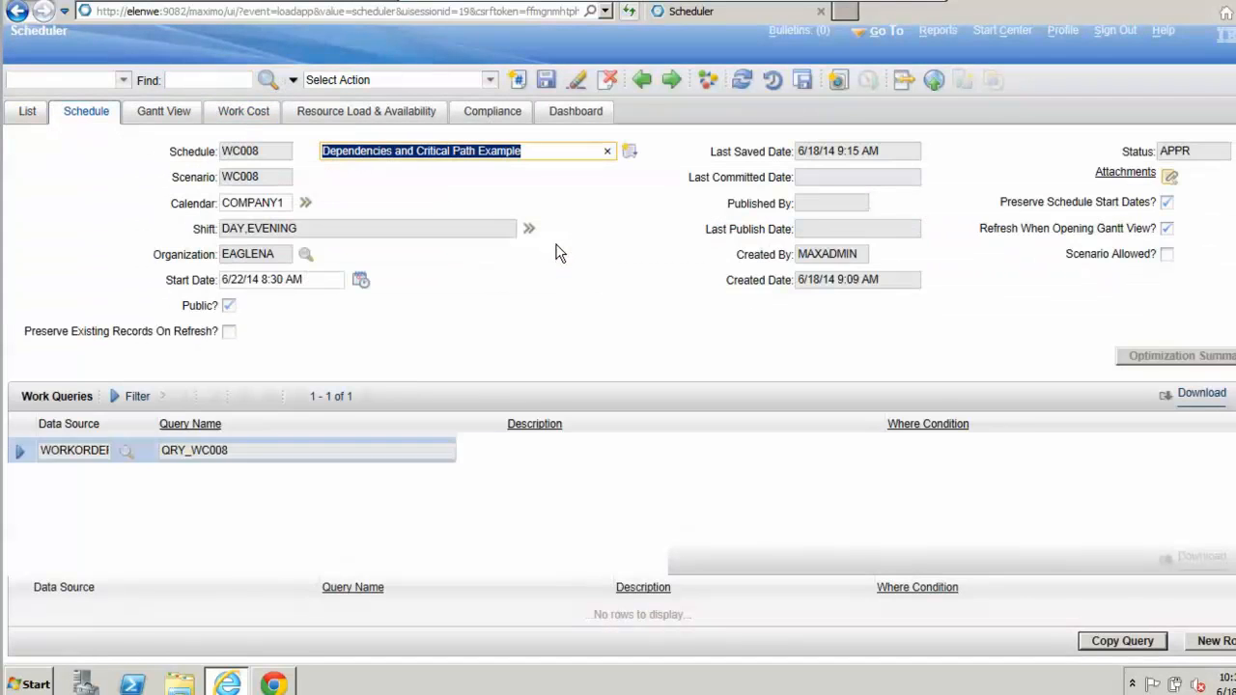
# Step: Display schedule WC008 as a Gantt chart and fit its work order tasks to the visible time range
pyautogui.click(158, 111)
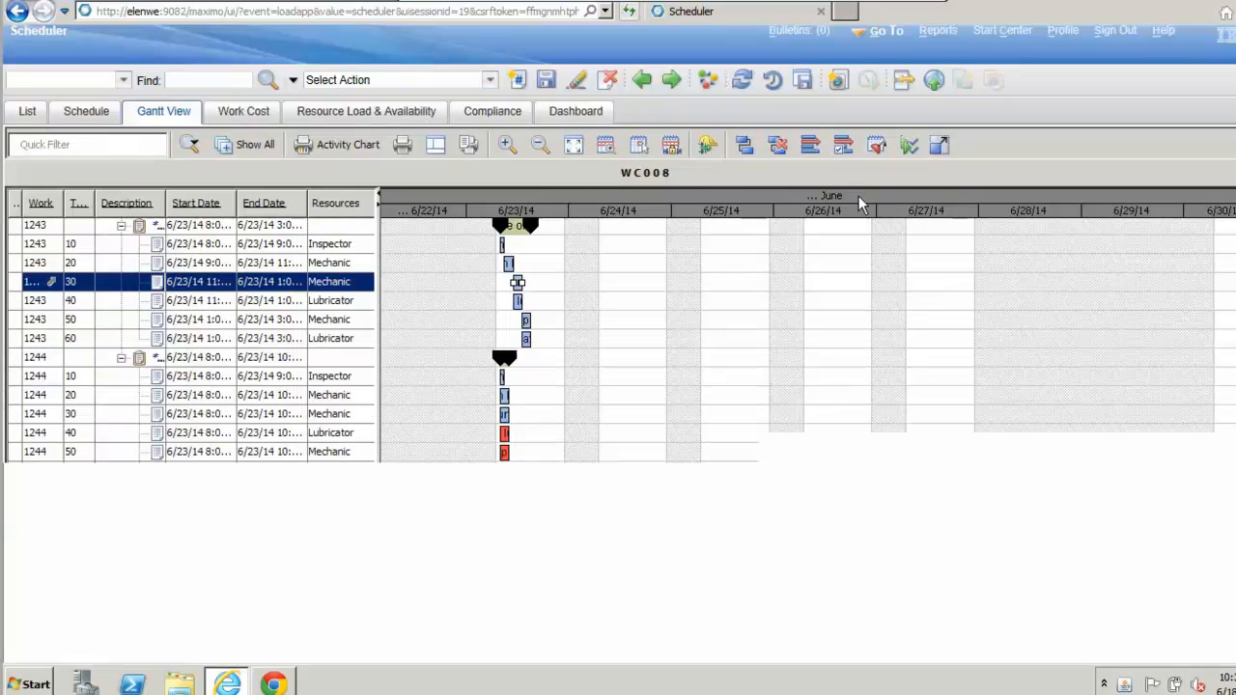
pyautogui.click(575, 145)
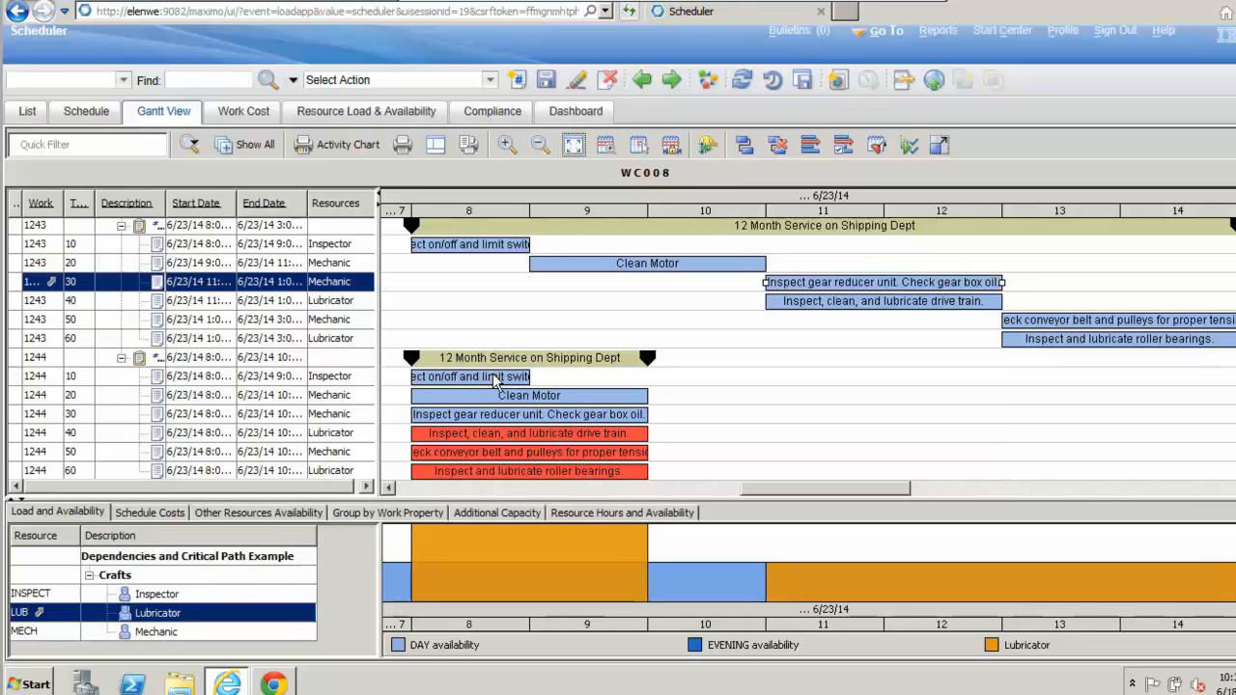
# Step: Examine the durations, resources and overlapping start times of the tasks under work order 1244 in the Gantt chart
pyautogui.click(555, 399)
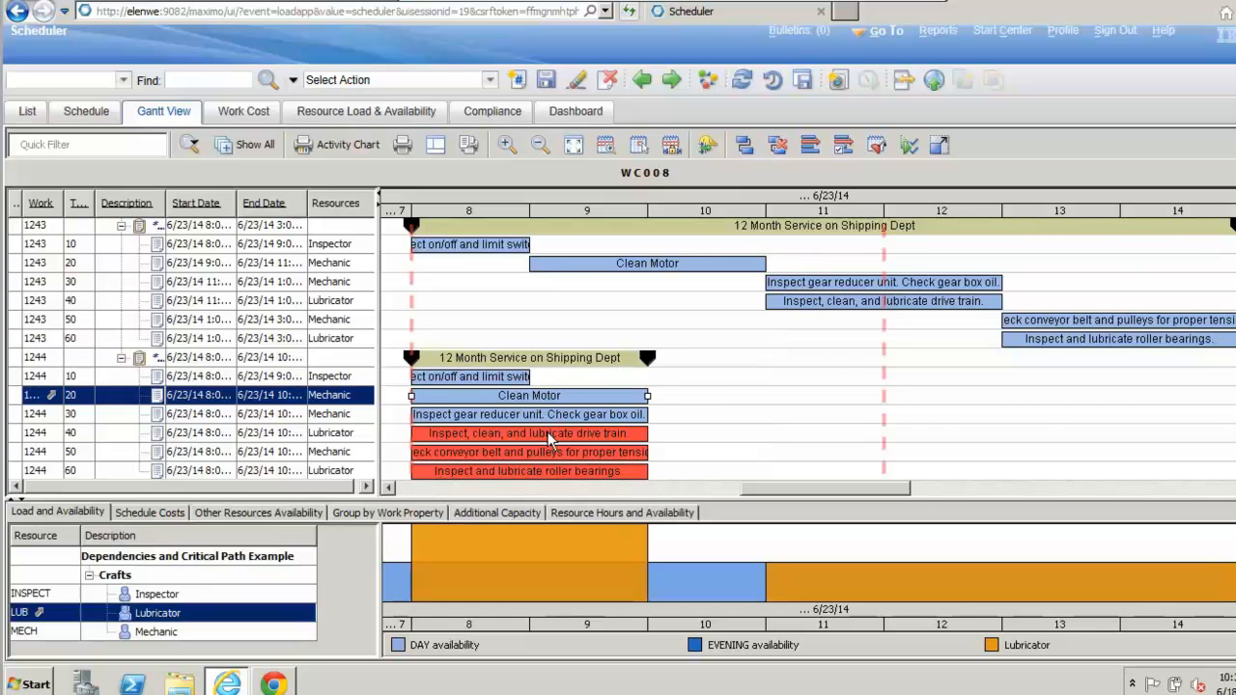
pyautogui.click(551, 437)
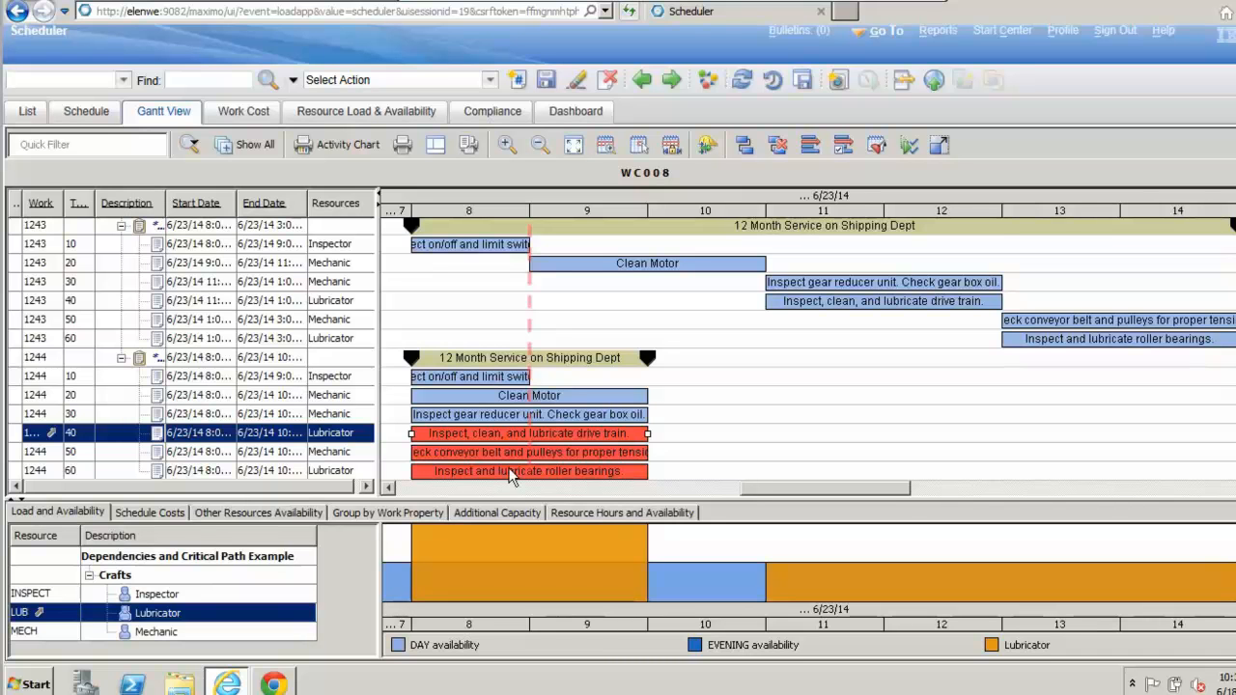
pyautogui.click(500, 413)
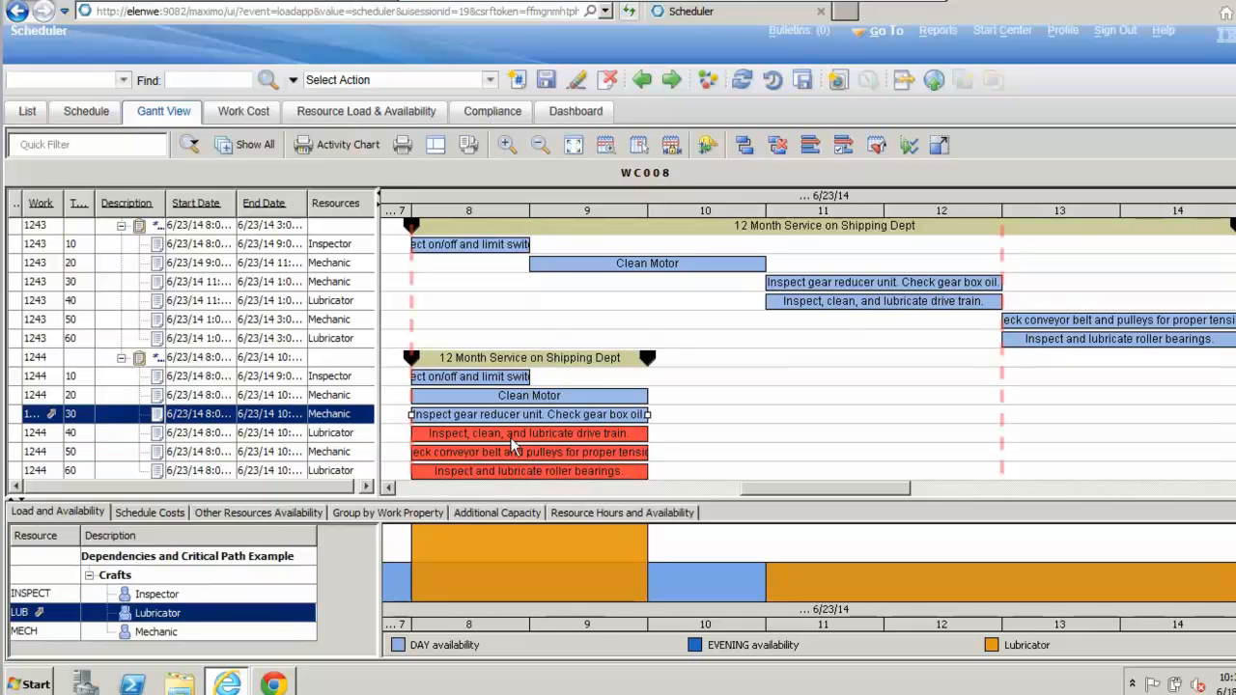
pyautogui.click(568, 436)
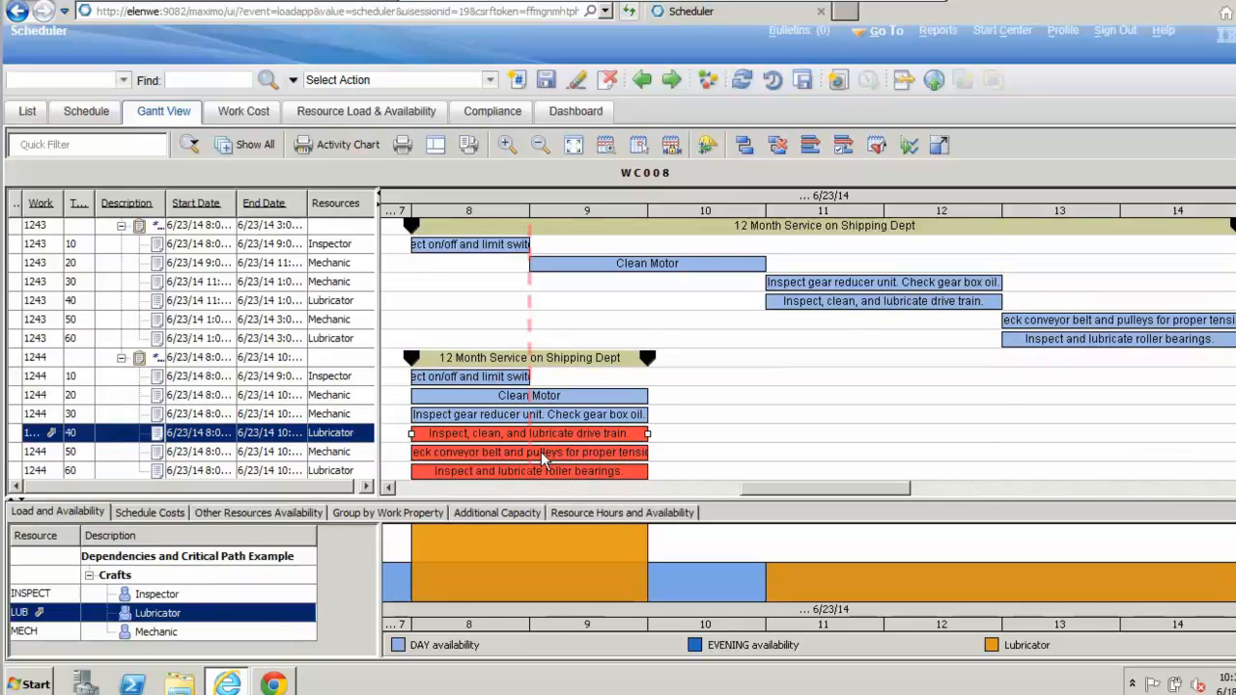
pyautogui.click(544, 461)
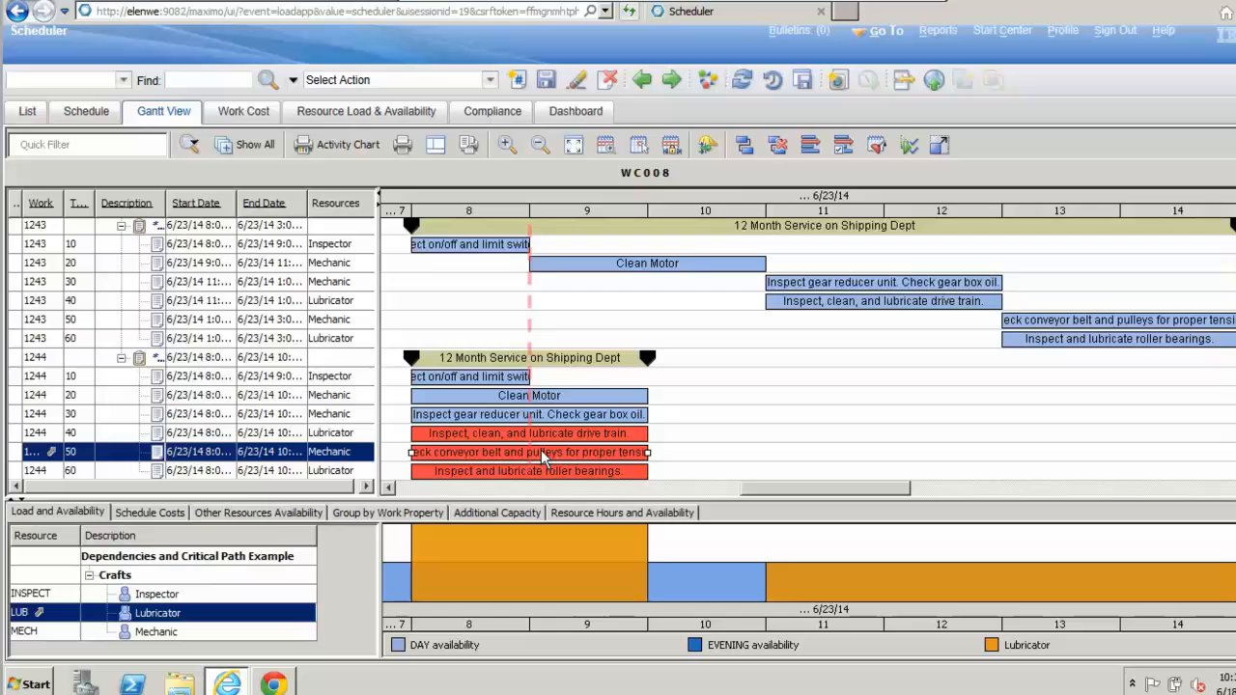
pyautogui.click(591, 363)
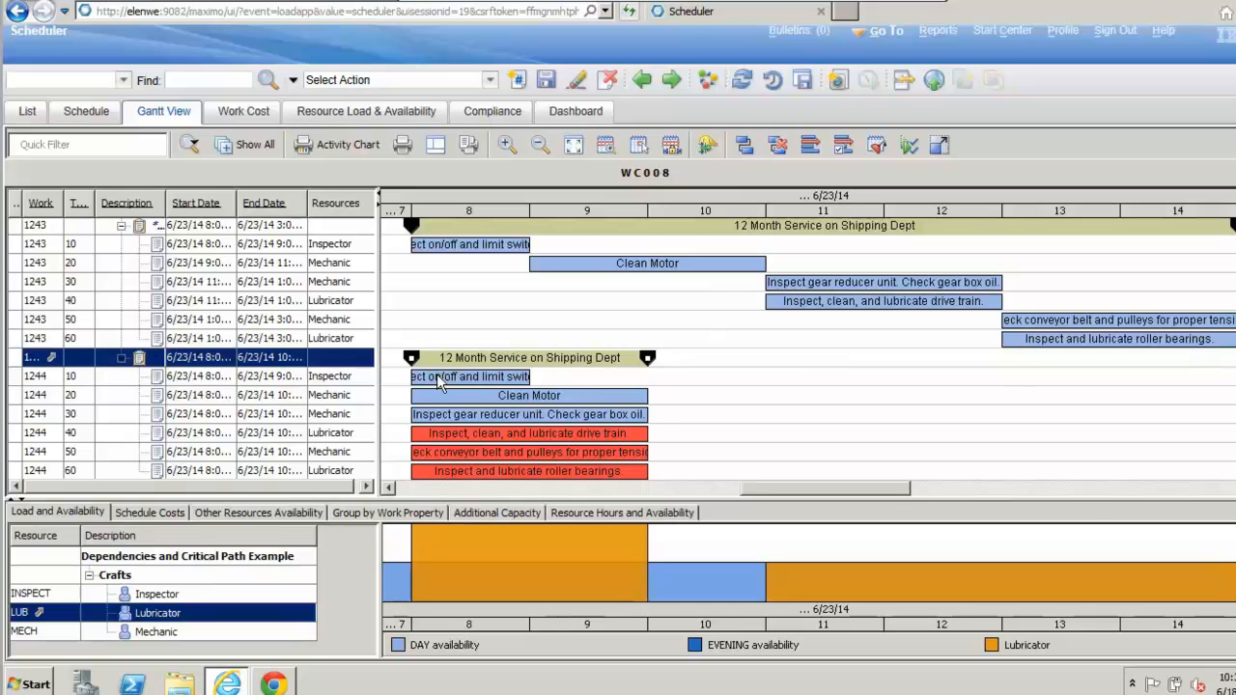
# Step: Add a finish-to-start dependency from task 10, Inspect on/off and limit switches, to task 20, Clean Motor, in work order 1244
pyautogui.click(472, 378)
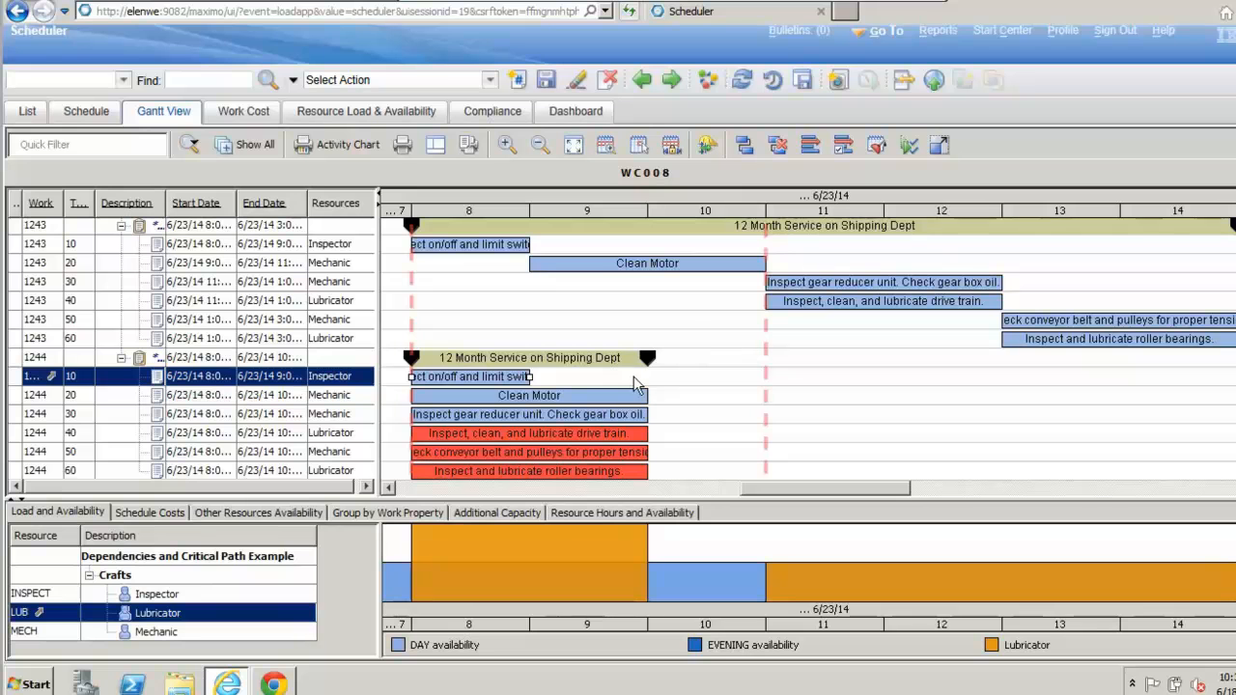
pyautogui.click(745, 146)
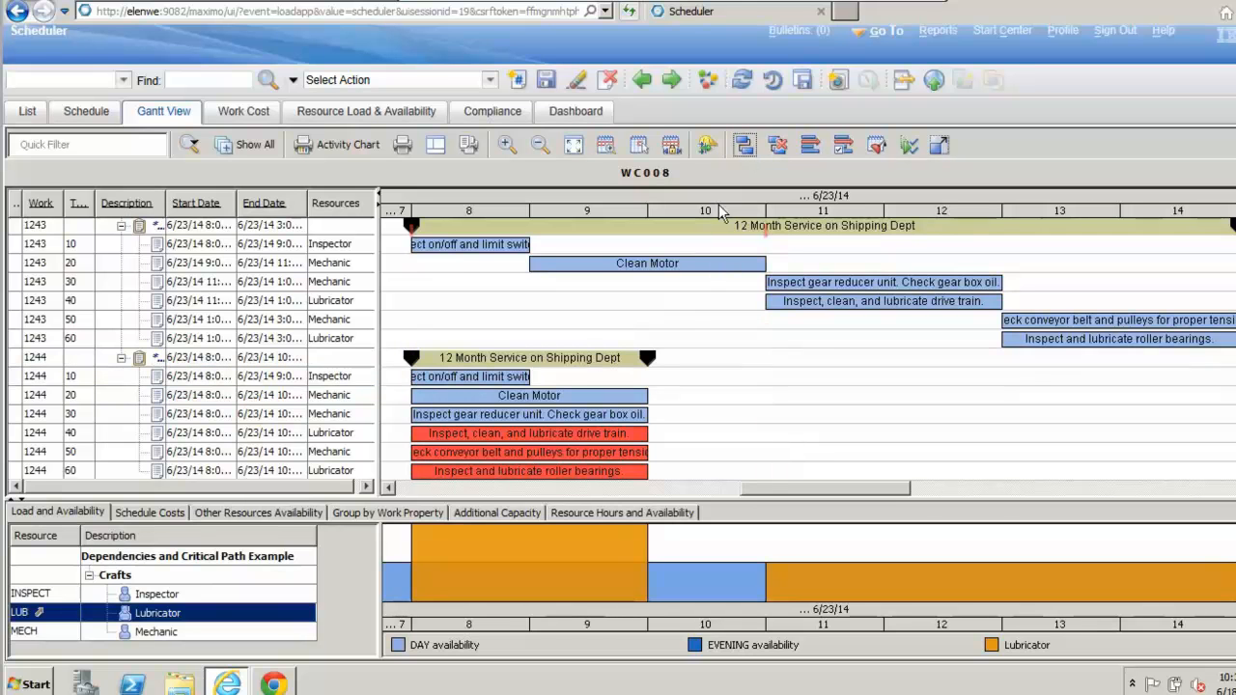
pyautogui.click(592, 357)
pyautogui.click(589, 371)
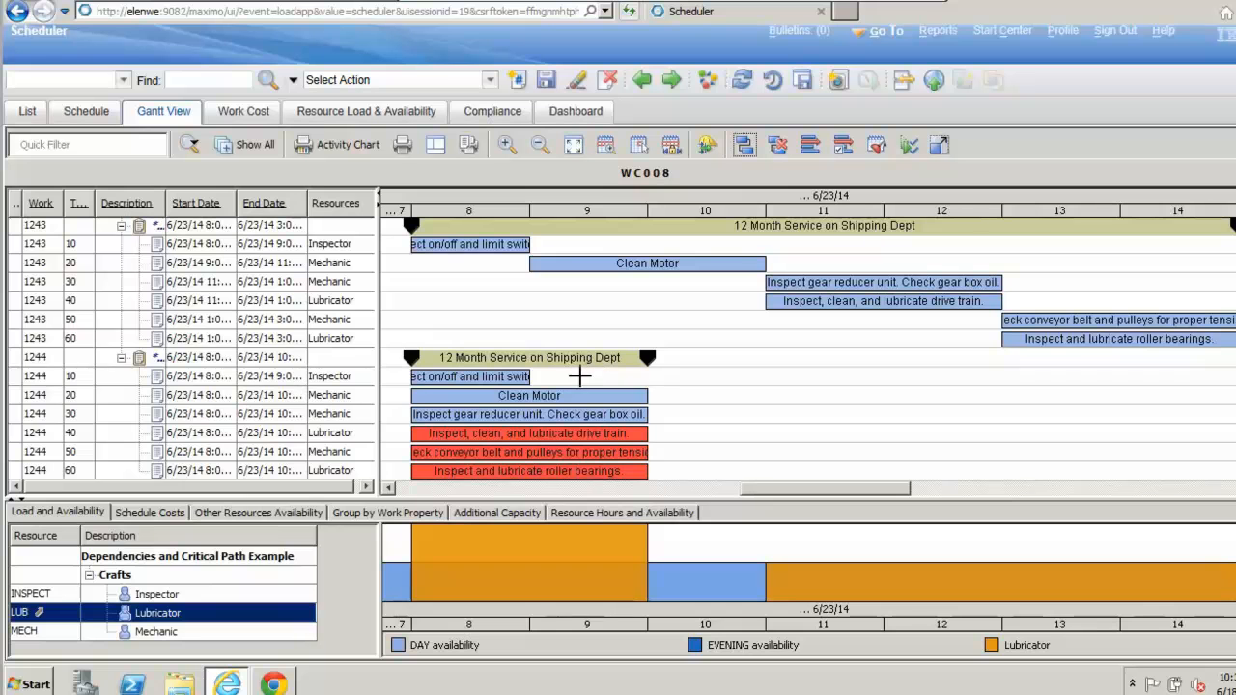
pyautogui.click(589, 359)
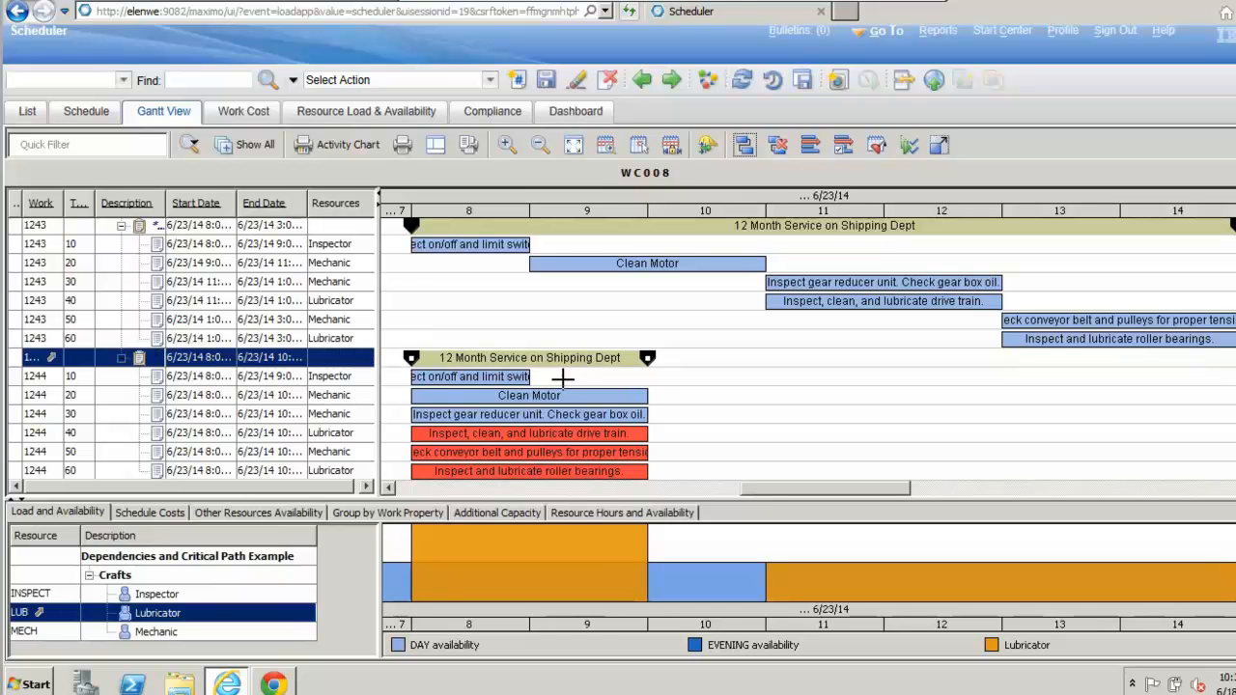
pyautogui.click(527, 376)
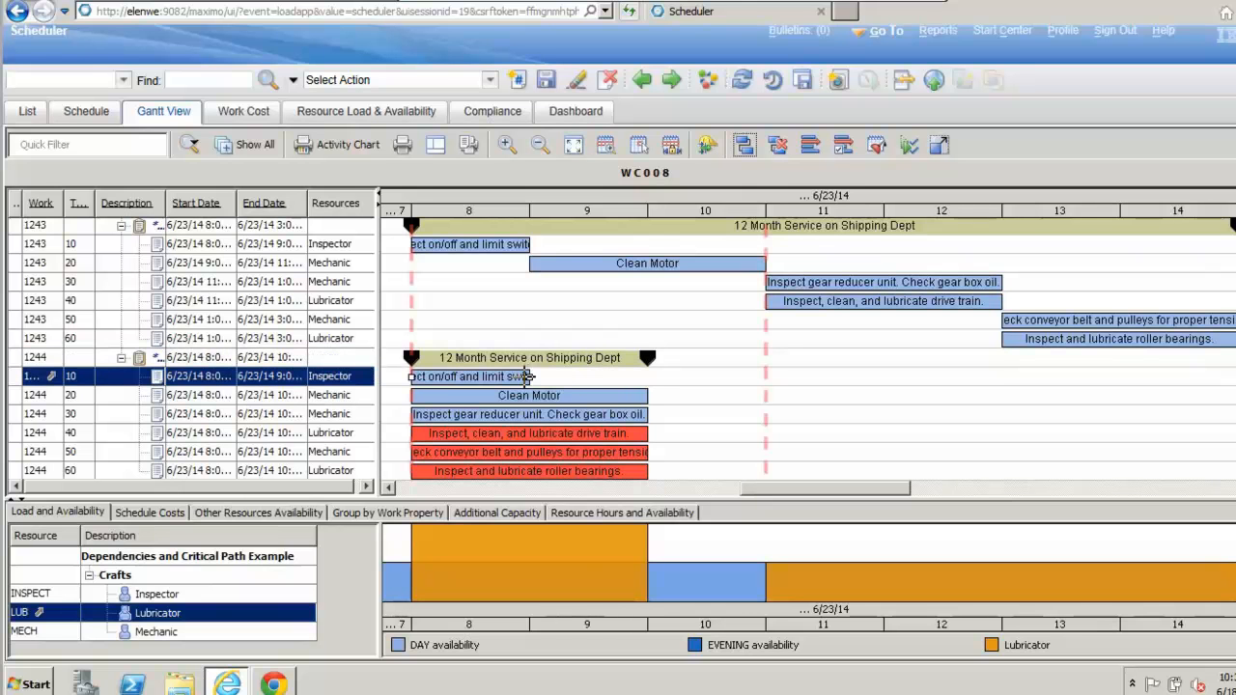
pyautogui.moveTo(526, 377); pyautogui.dragTo(422, 397)
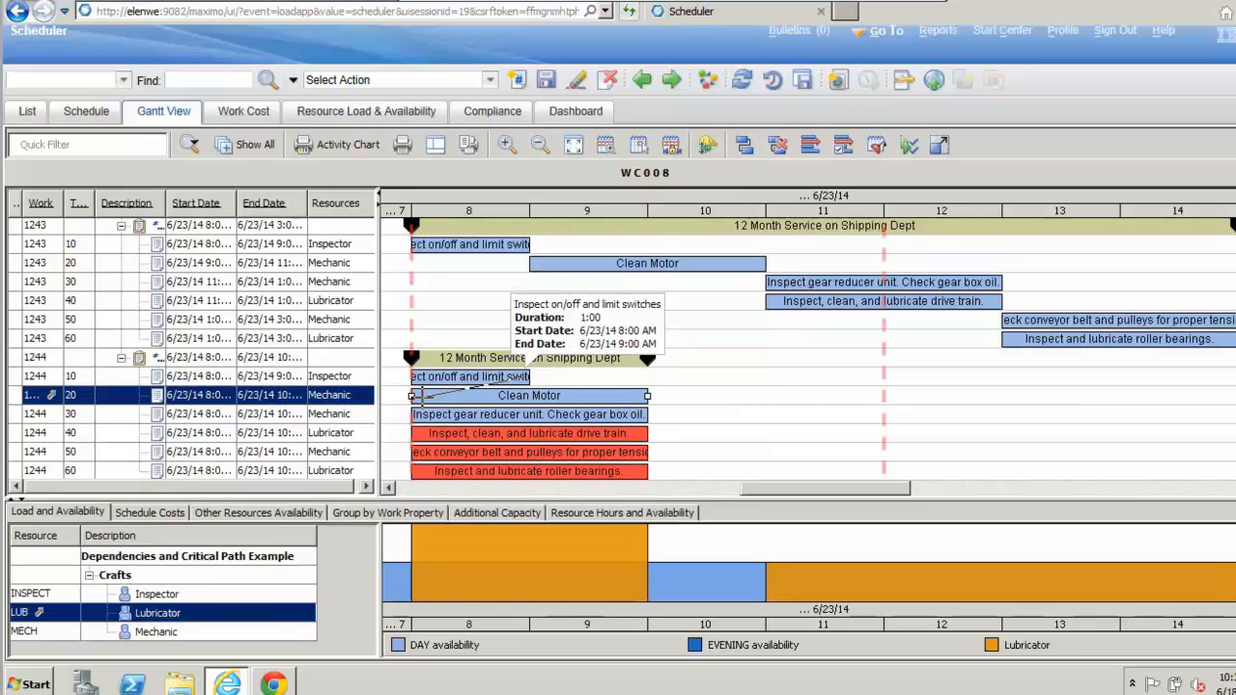
pyautogui.moveTo(422, 397); pyautogui.dragTo(422, 396)
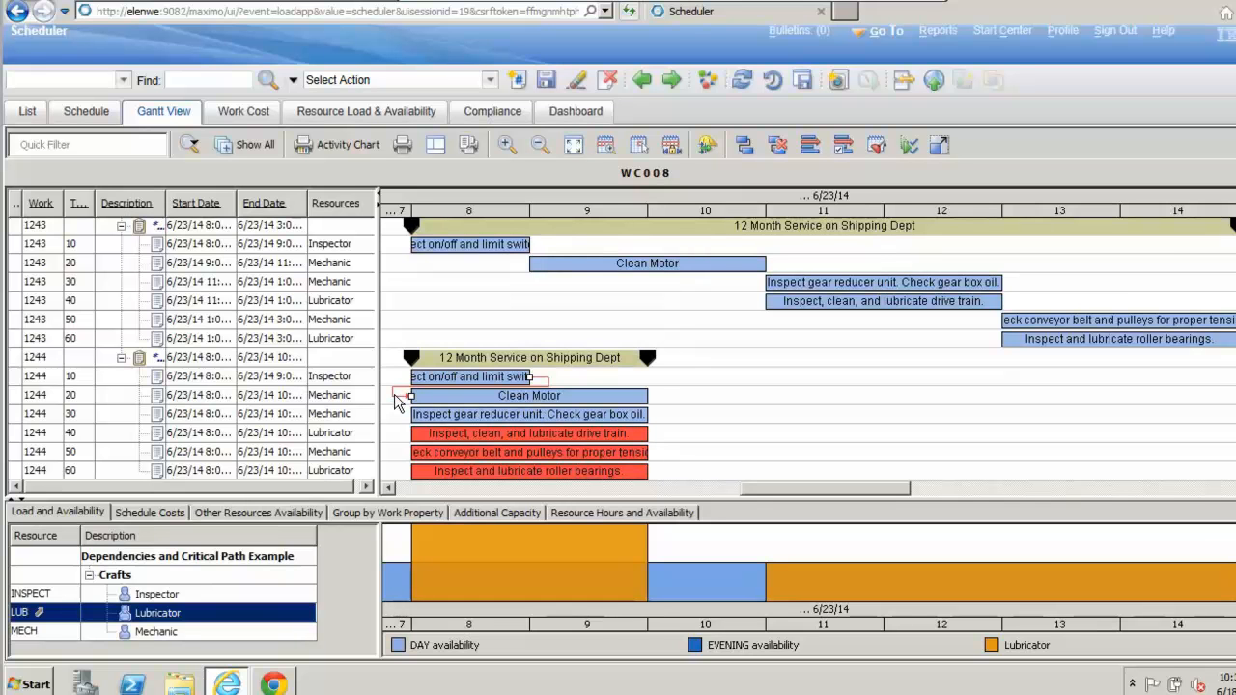
# Step: Edit the constraint between the limit switch inspection and Clean Motor, setting its lead and lag time to 0:30 hours
pyautogui.rightClick(394, 395)
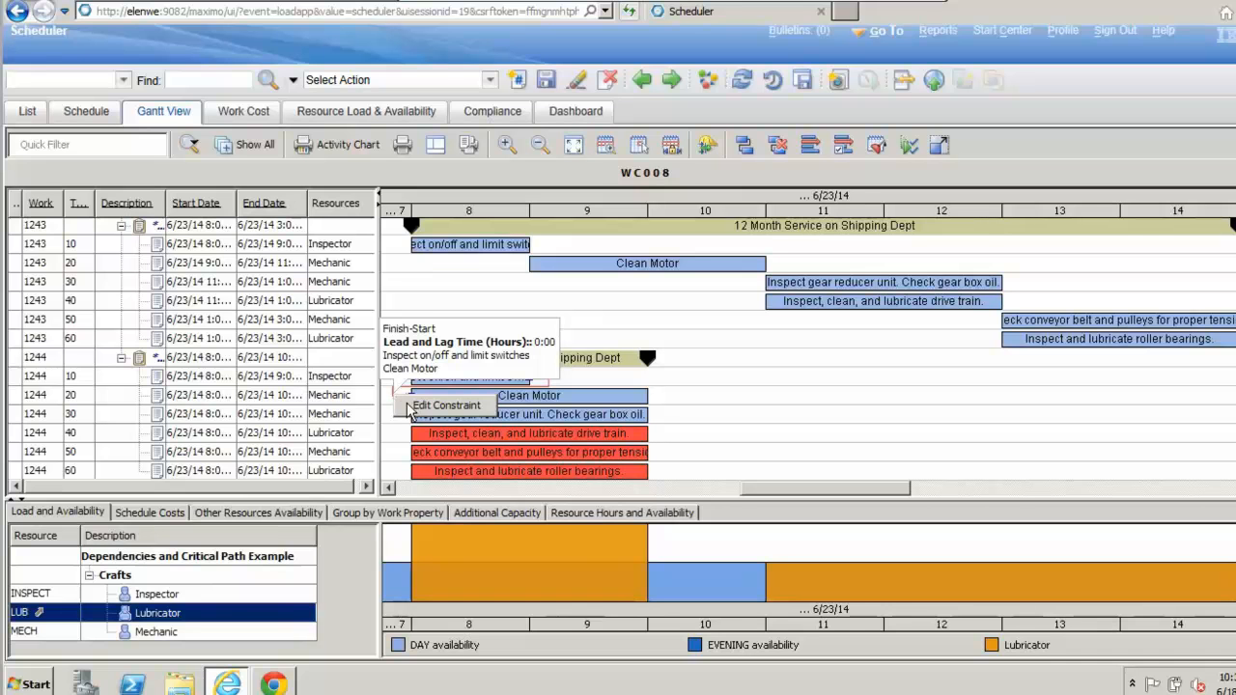
pyautogui.click(446, 405)
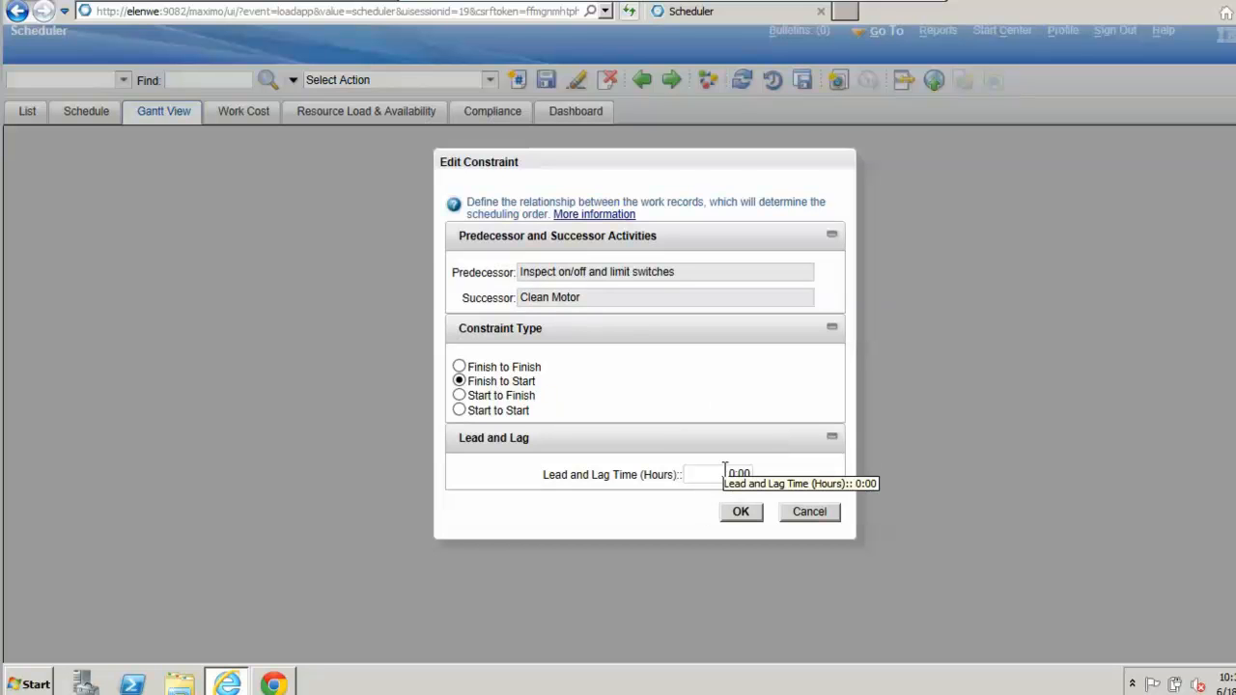
pyautogui.press('Tab')
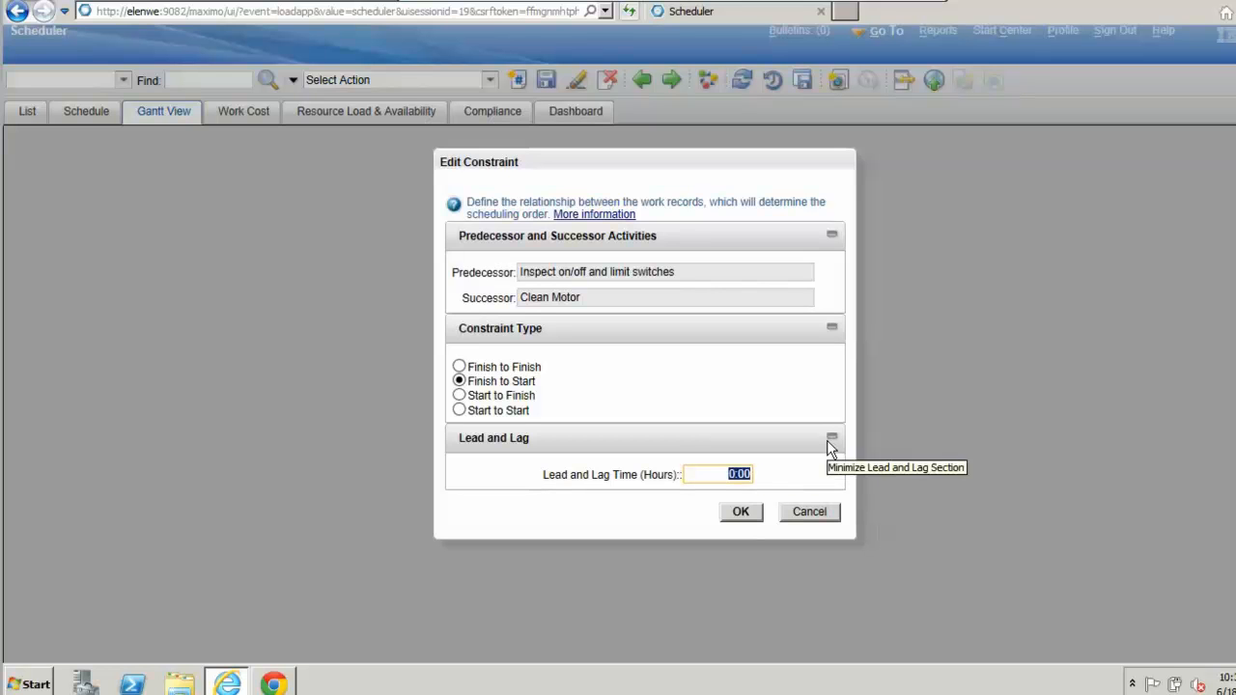
pyautogui.write('0')
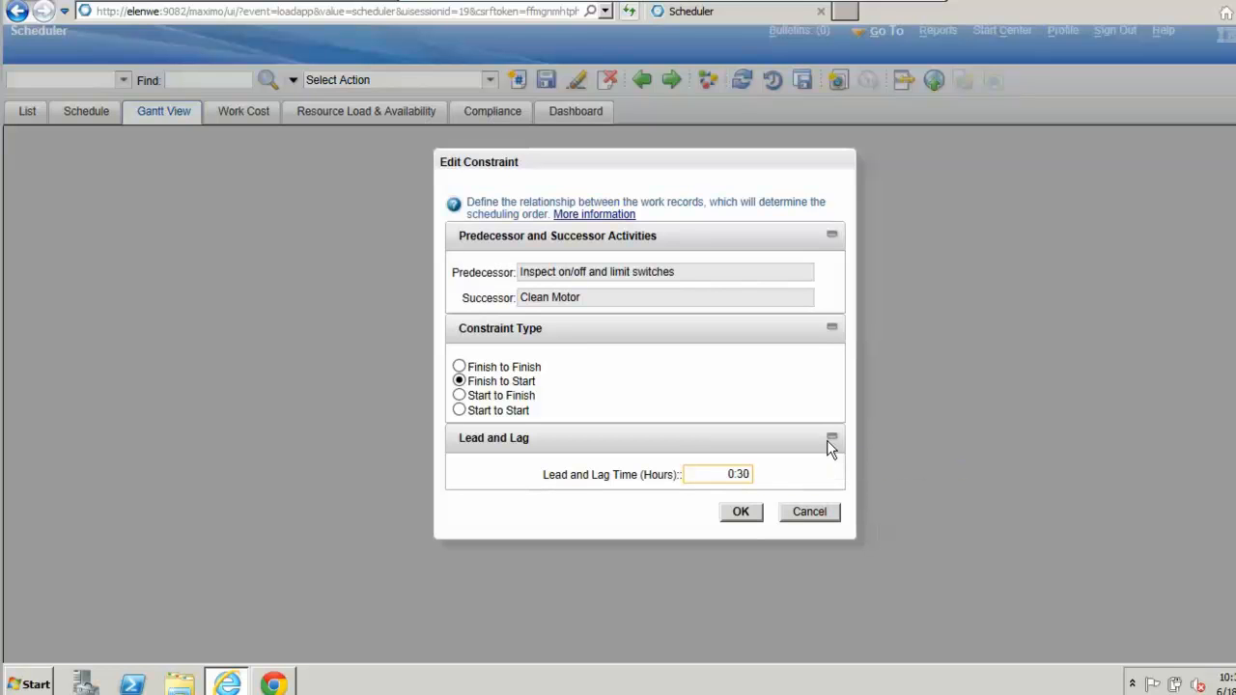
pyautogui.click(745, 513)
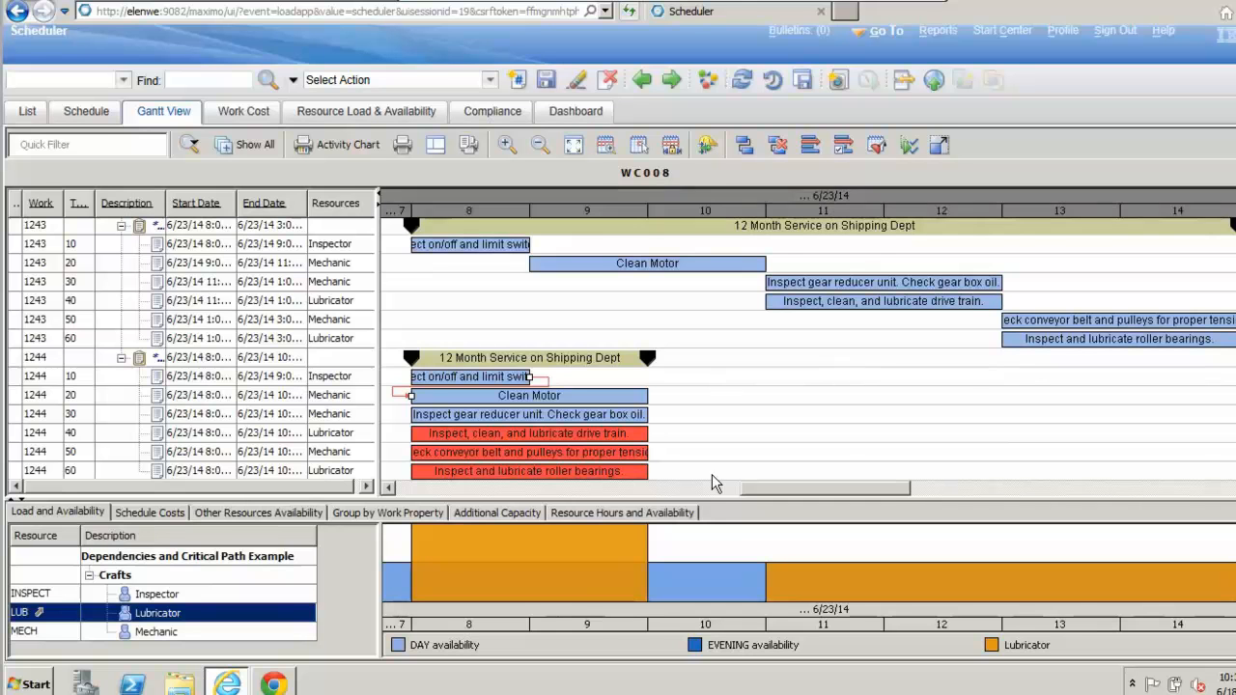
# Step: Add finish-to-start dependencies from Clean Motor to task 30, the gear reducer inspection, and task 40, the drive train lubrication, in work order 1244
pyautogui.click(743, 145)
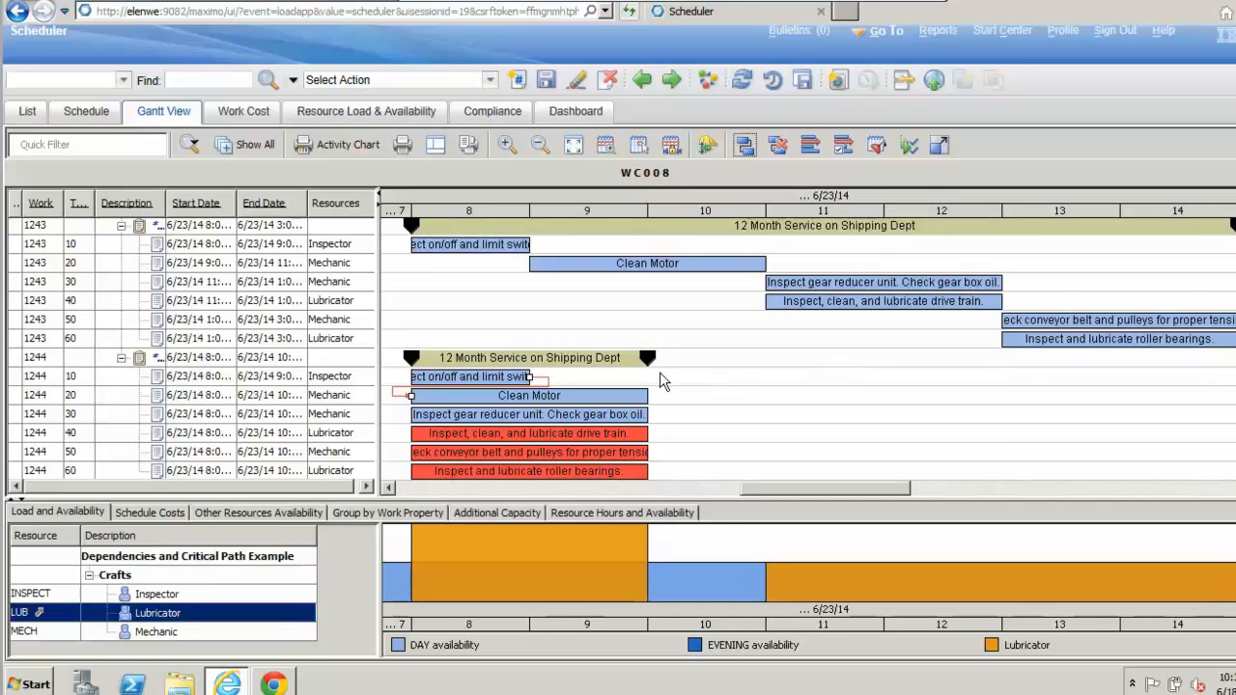
pyautogui.click(640, 394)
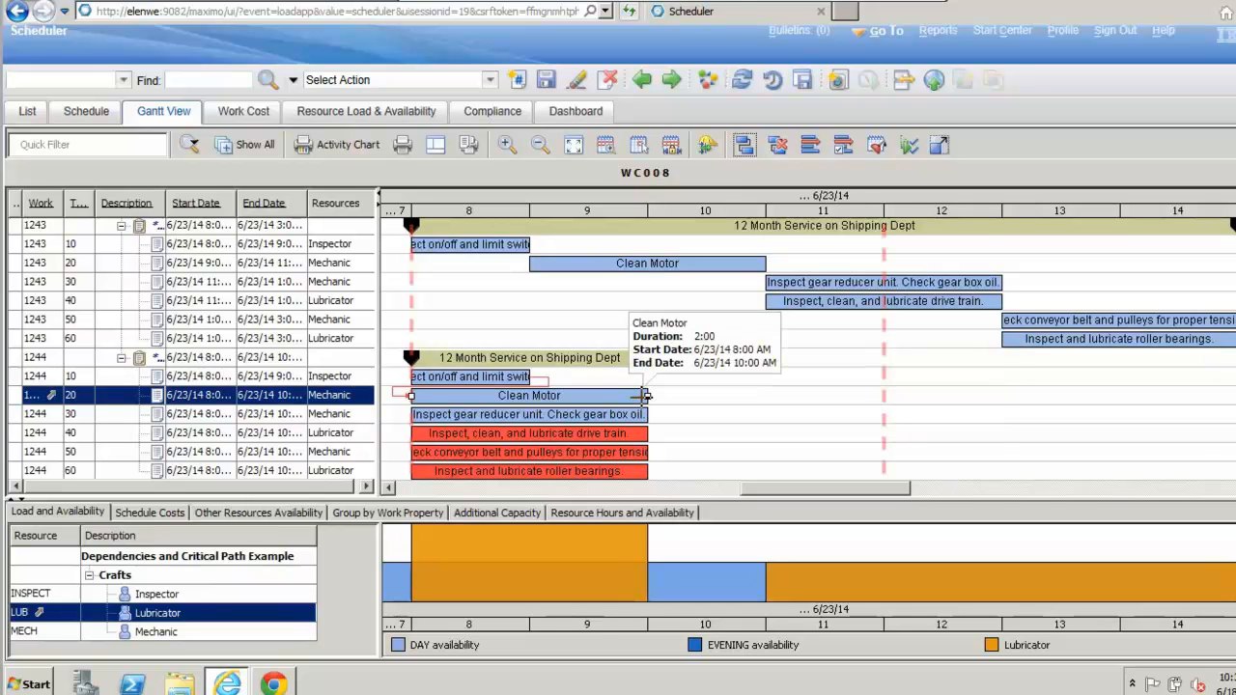
pyautogui.moveTo(644, 396); pyautogui.dragTo(419, 417)
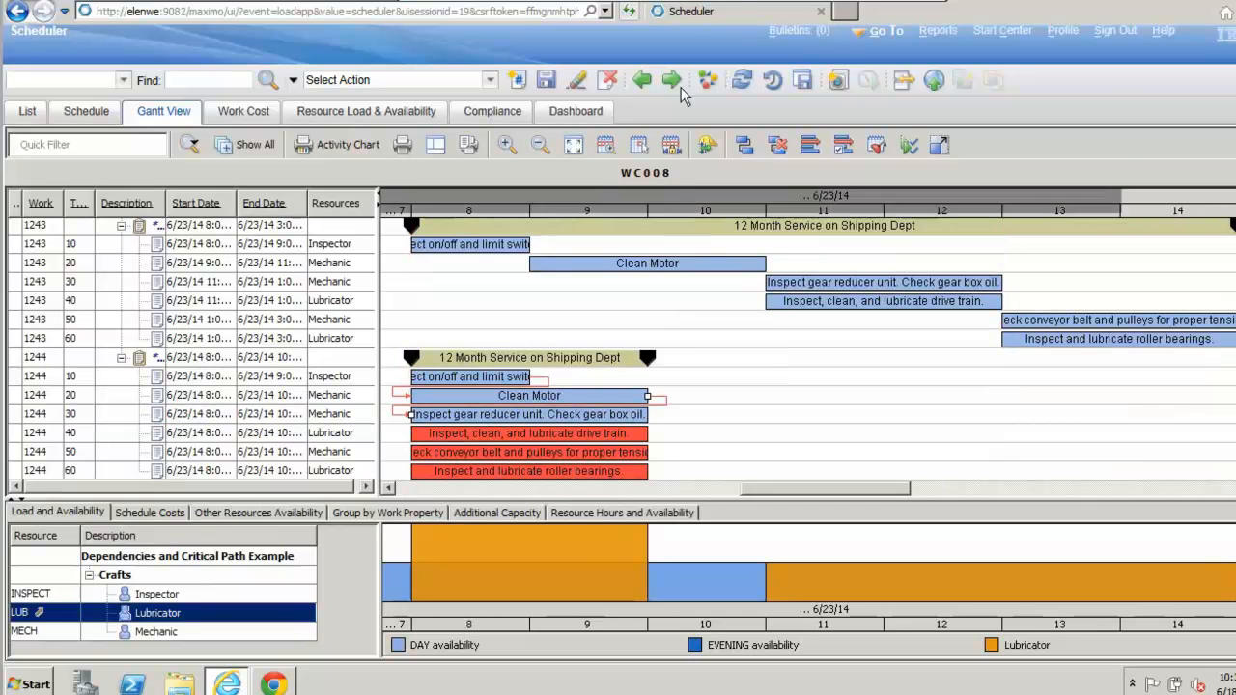
pyautogui.click(743, 144)
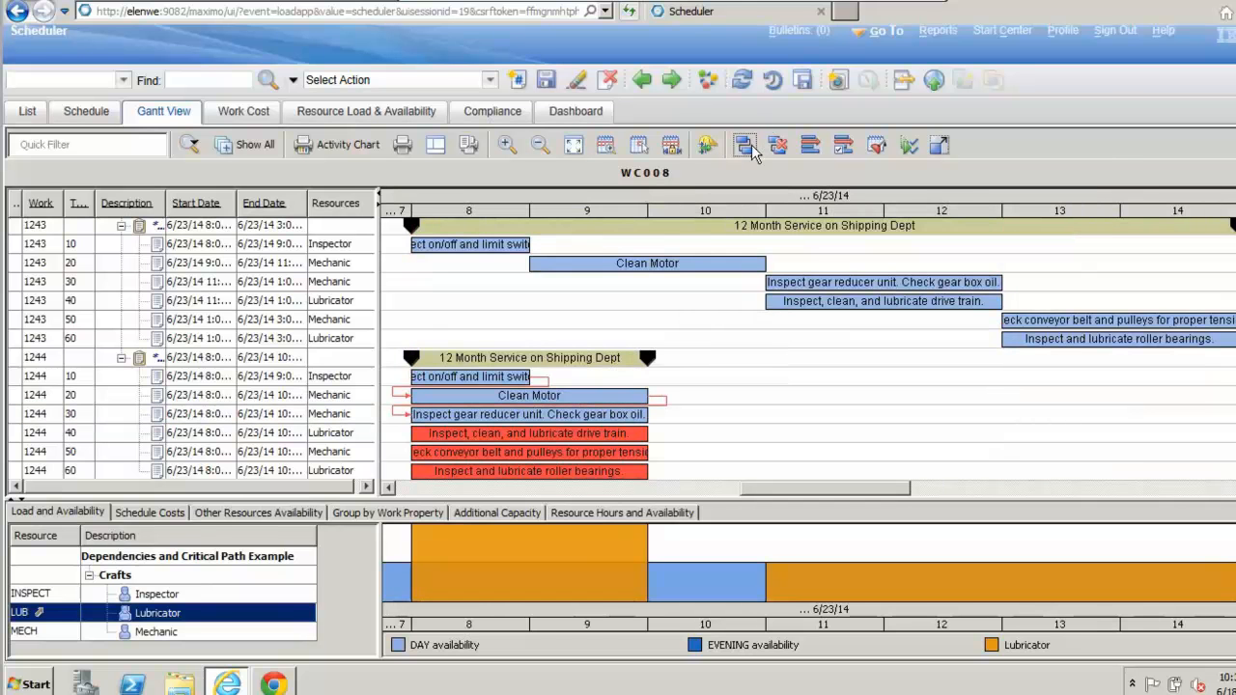
pyautogui.click(644, 396)
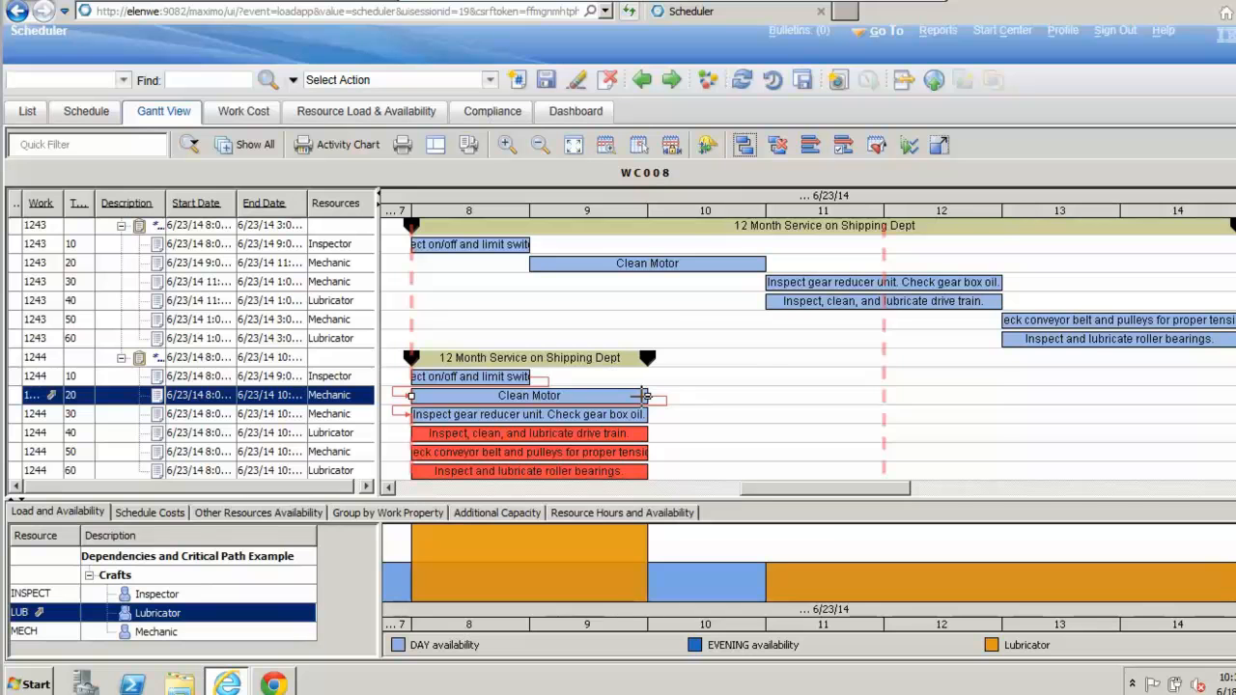
pyautogui.moveTo(644, 396); pyautogui.dragTo(430, 436)
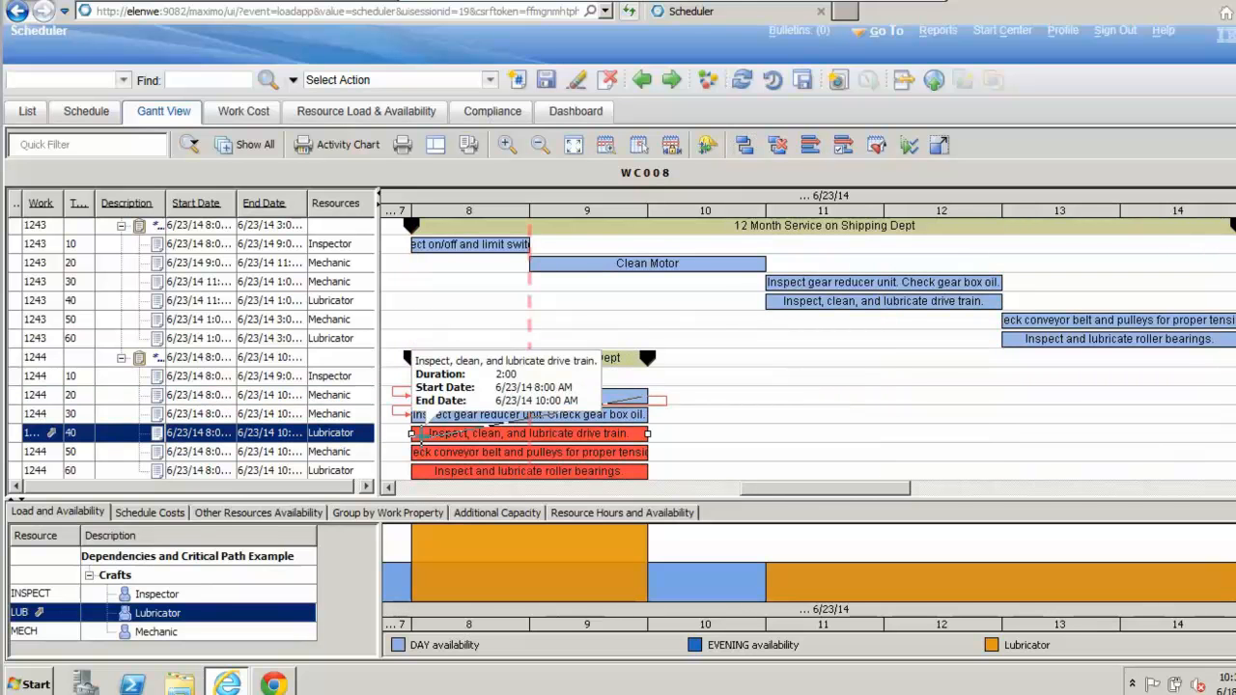
pyautogui.moveTo(422, 435); pyautogui.dragTo(422, 435)
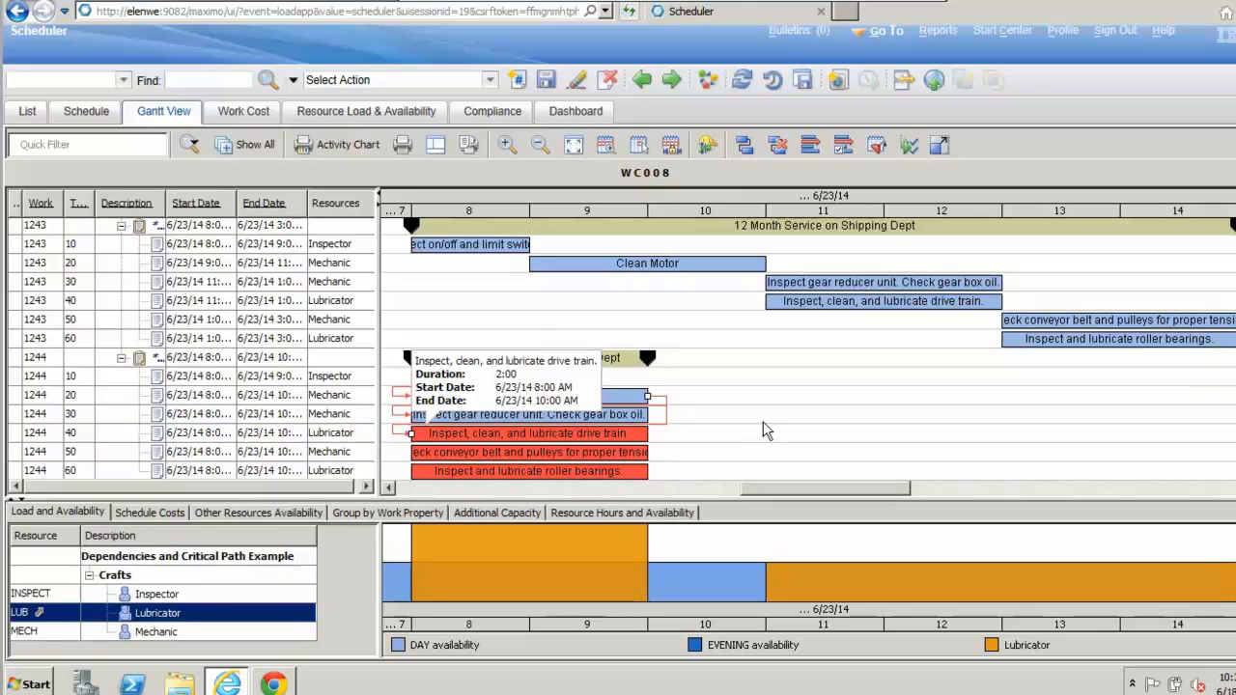
# Step: Add finish-to-start dependencies from task 40, the drive train lubrication, to task 50 and task 60 in work order 1244
pyautogui.click(744, 146)
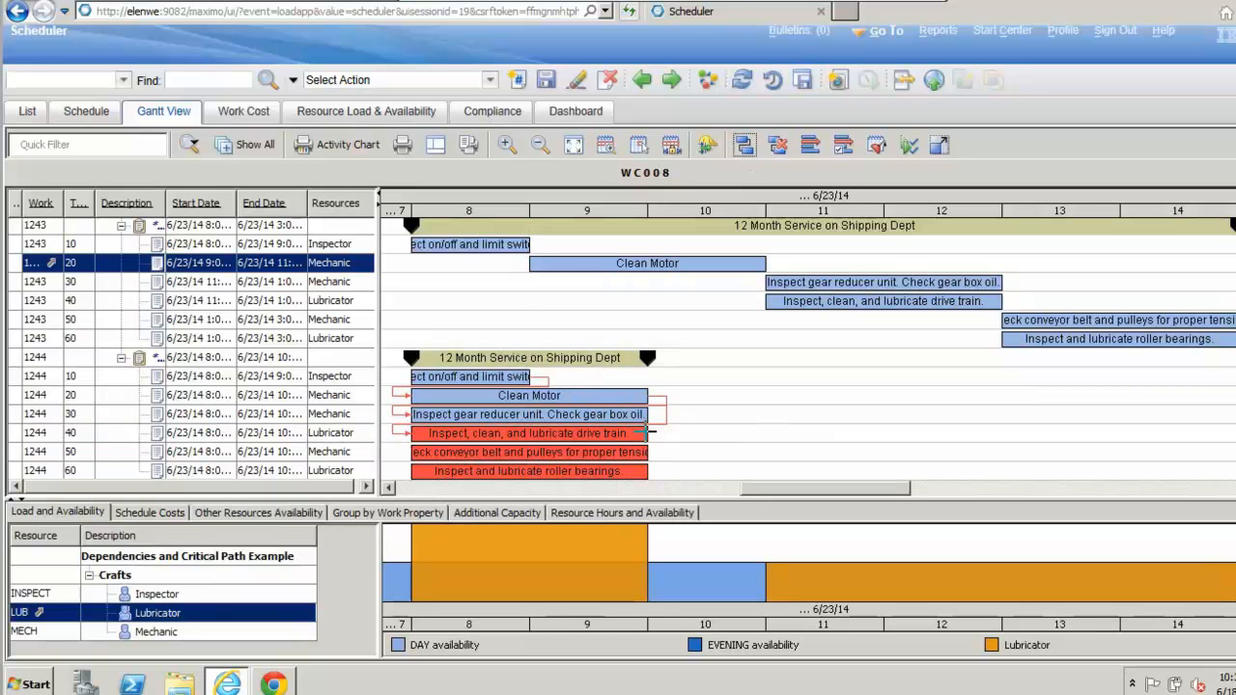
pyautogui.click(642, 434)
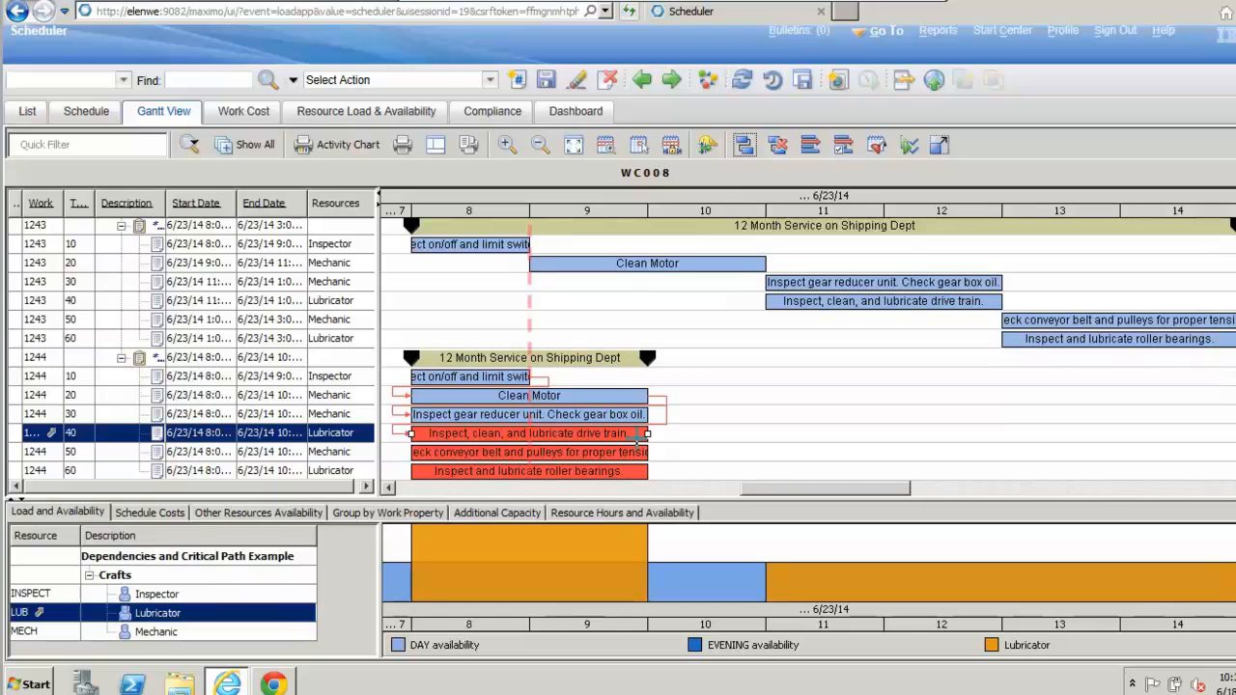
pyautogui.click(905, 380)
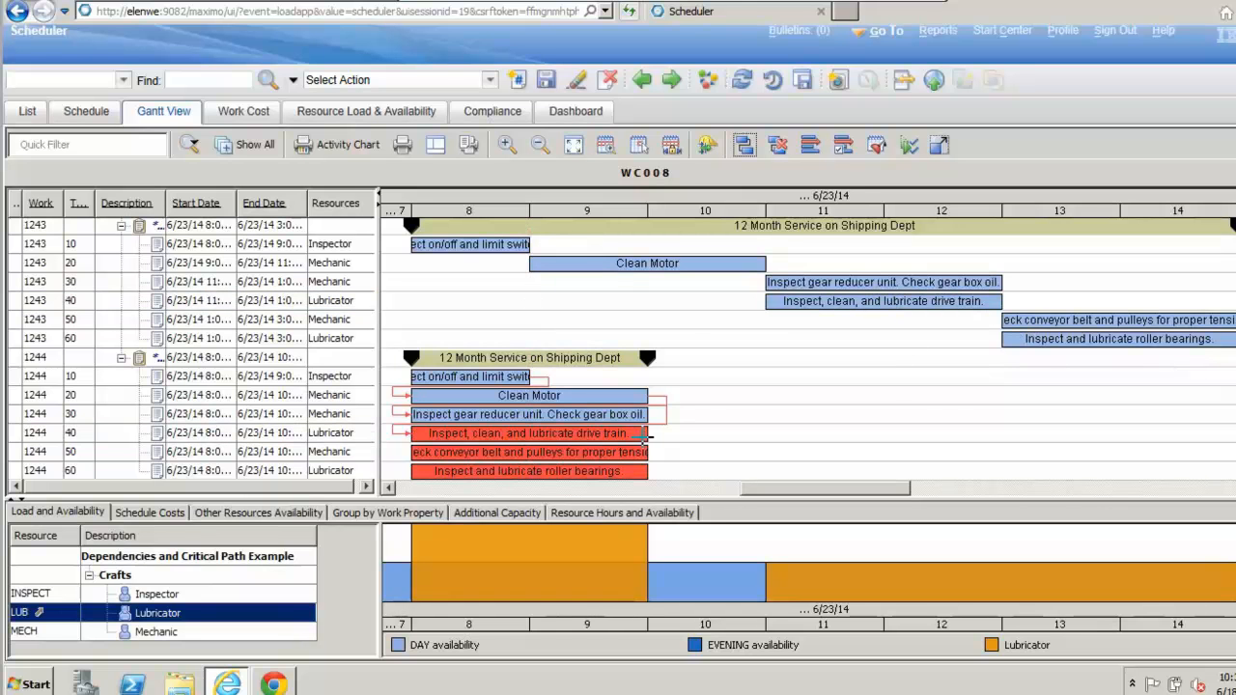
pyautogui.moveTo(643, 437); pyautogui.dragTo(425, 454)
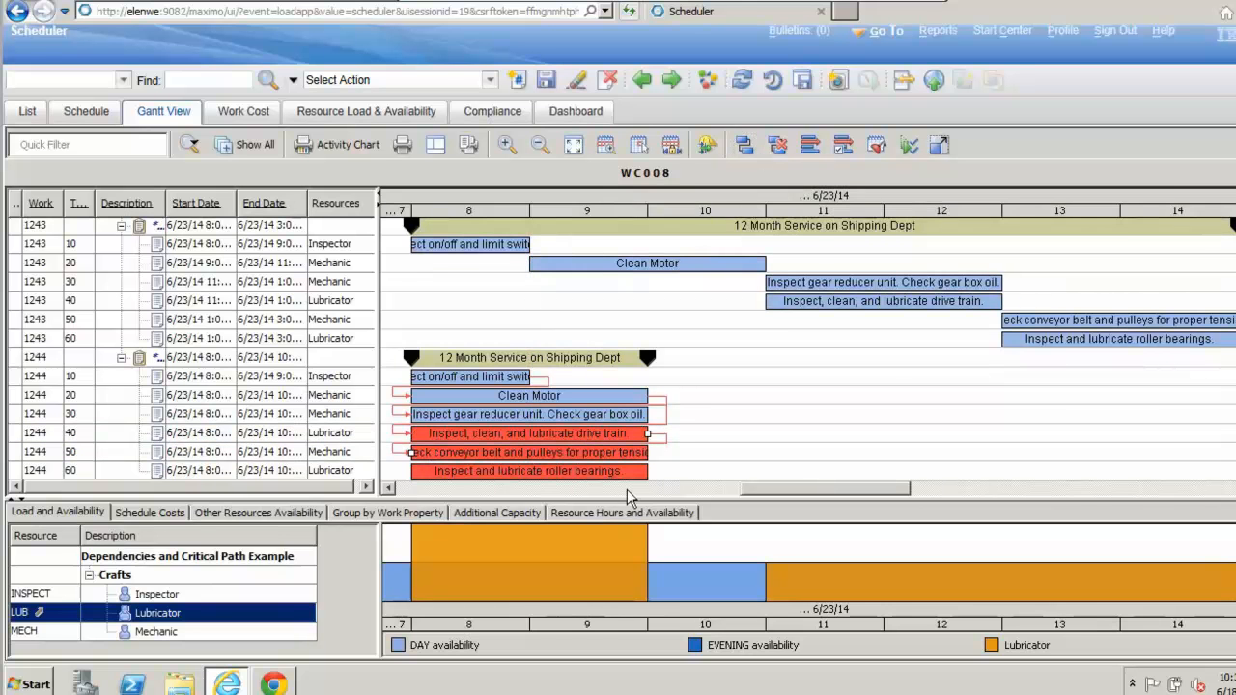
pyautogui.moveTo(641, 436); pyautogui.dragTo(423, 472)
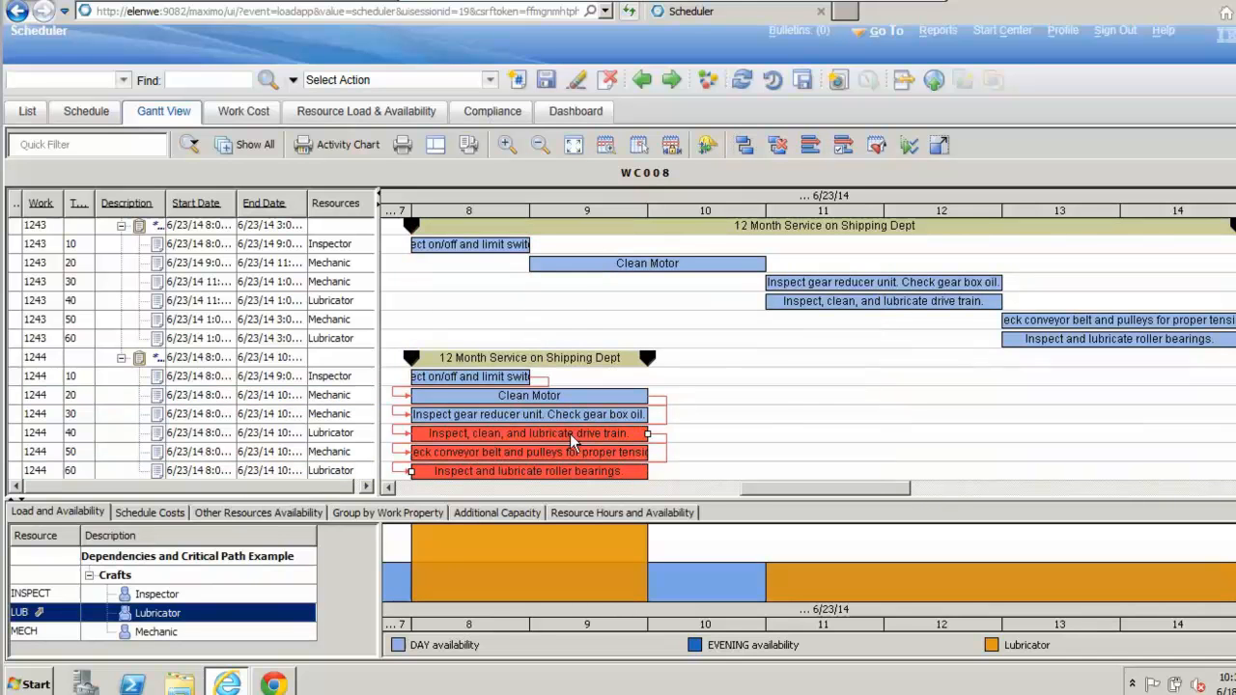
# Step: Reschedule tasks 10 through 60 of work order 1244 together so that their dates follow the defined dependencies
pyautogui.click(75, 378)
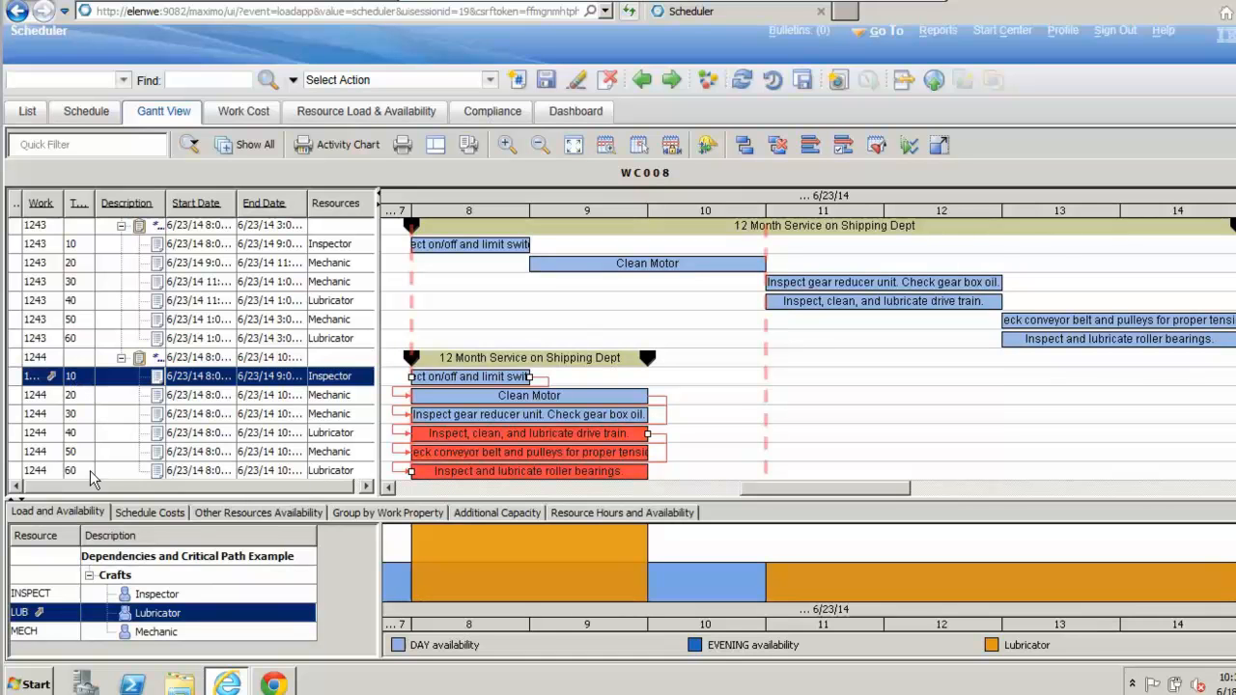
pyautogui.keyDown('shift'); pyautogui.click(249, 471); pyautogui.keyUp('shift')
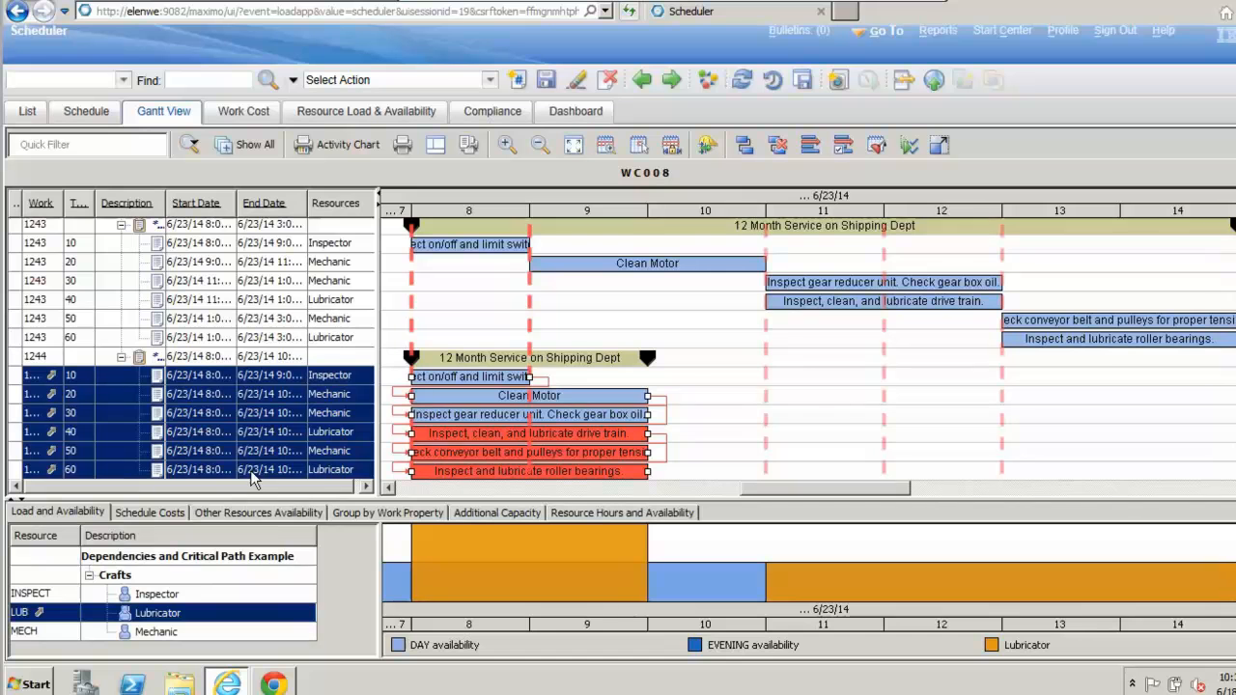
pyautogui.click(843, 147)
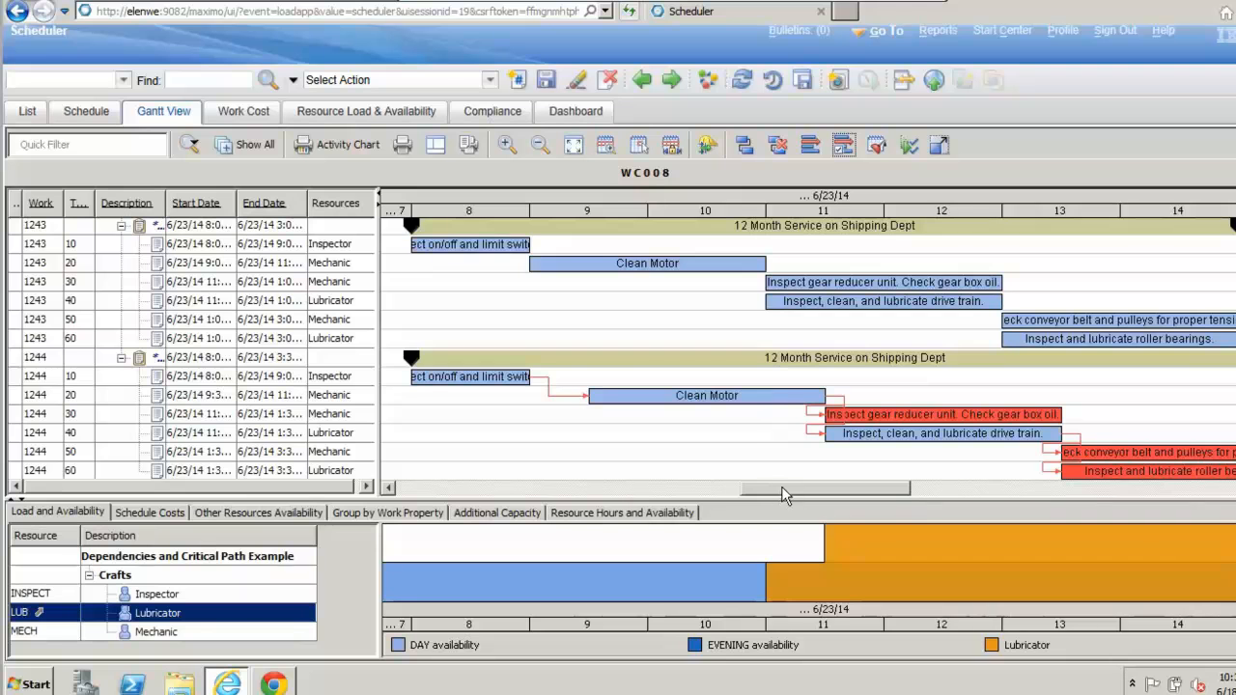
# Step: Review the rescheduled task sequence and dependency links of work order 1244 across the 6/23/14 timeline
pyautogui.moveTo(782, 487)
pyautogui.mouseDown()
pyautogui.moveTo(806, 486)
pyautogui.moveTo(763, 486)
pyautogui.mouseUp()
pyautogui.click(834, 415)
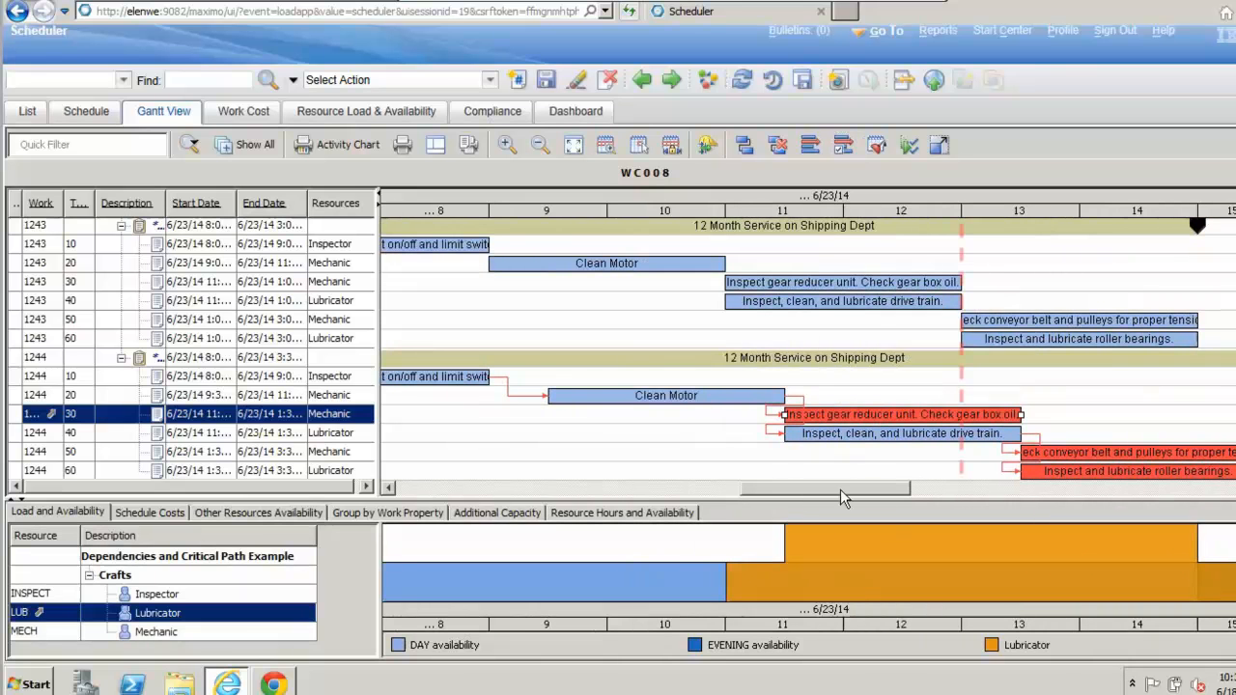
pyautogui.moveTo(840, 489)
pyautogui.mouseDown()
pyautogui.moveTo(787, 494)
pyautogui.moveTo(851, 507)
pyautogui.mouseUp()
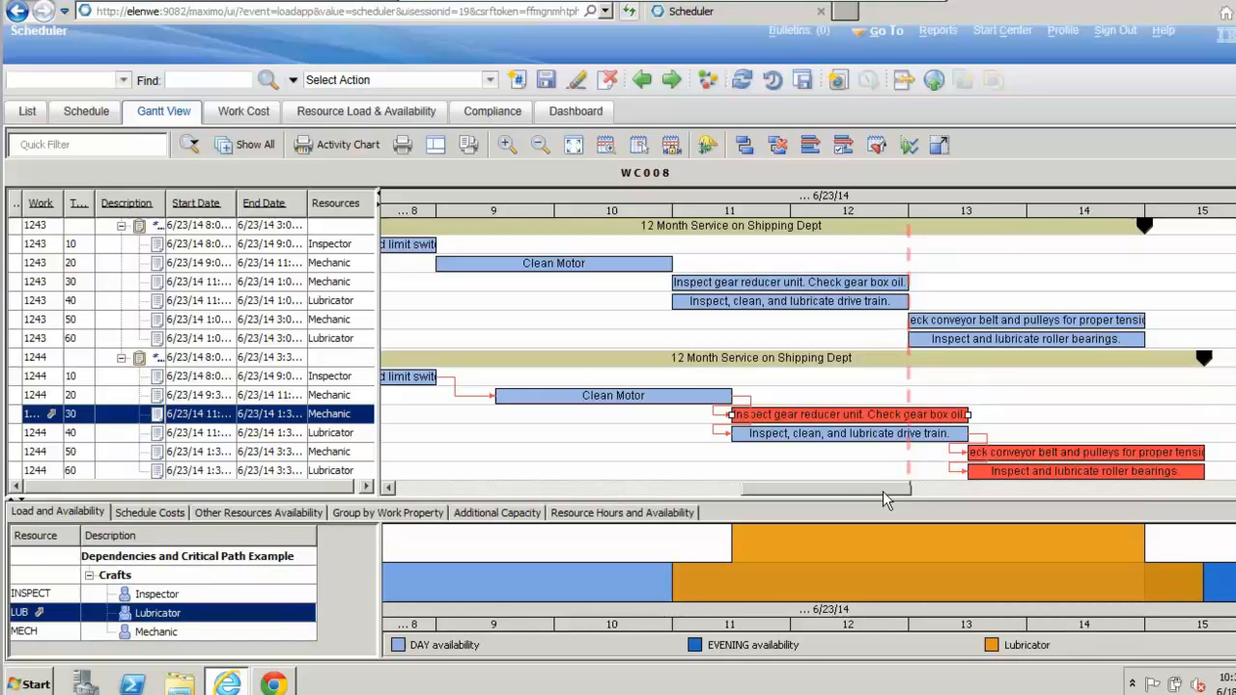
pyautogui.moveTo(886, 499); pyautogui.dragTo(869, 496)
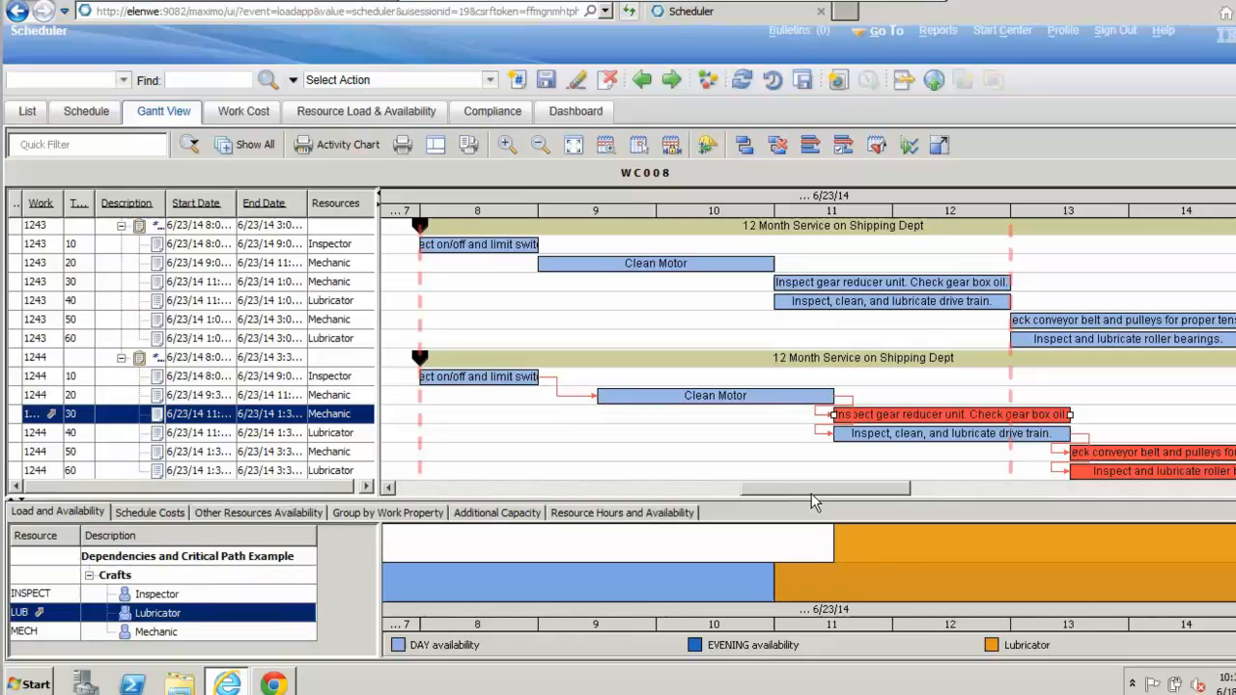
# Step: Inspect the critical-path tasks and summary bar of work order 1244 on the 6/23/14 timeline, and save the schedule
pyautogui.moveTo(782, 486); pyautogui.dragTo(811, 494)
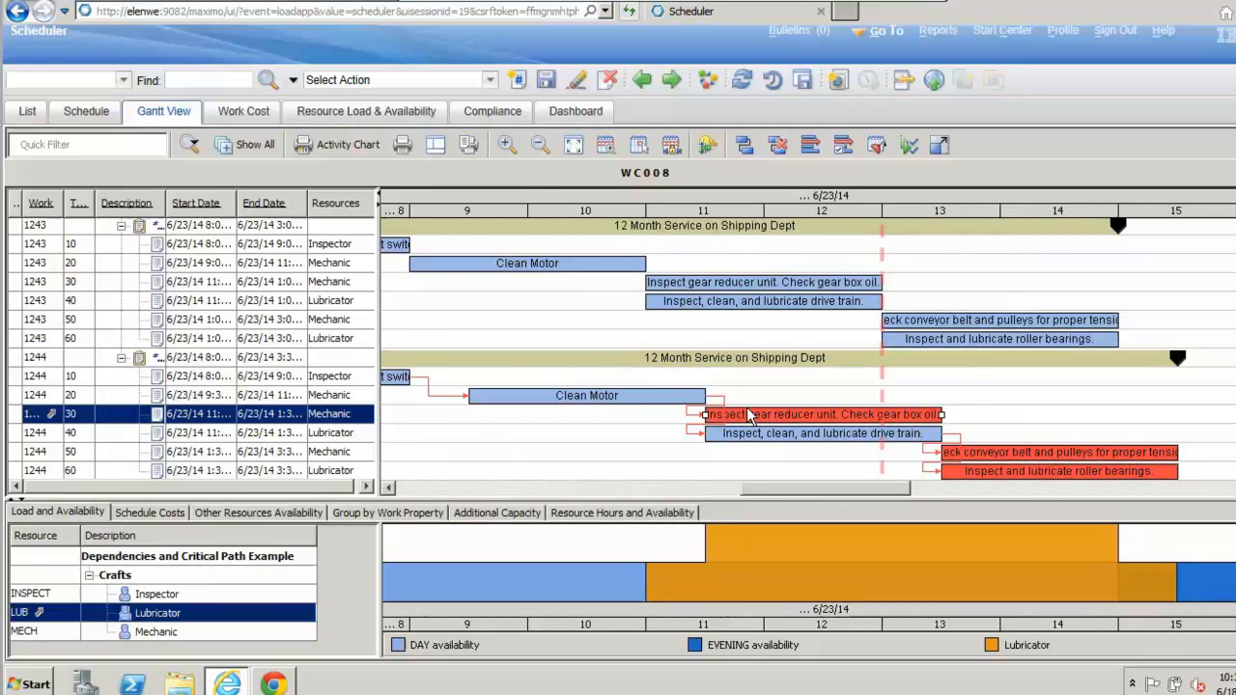
pyautogui.moveTo(749, 413)
pyautogui.moveTo(565, 364)
pyautogui.moveTo(666, 359)
pyautogui.moveTo(608, 362)
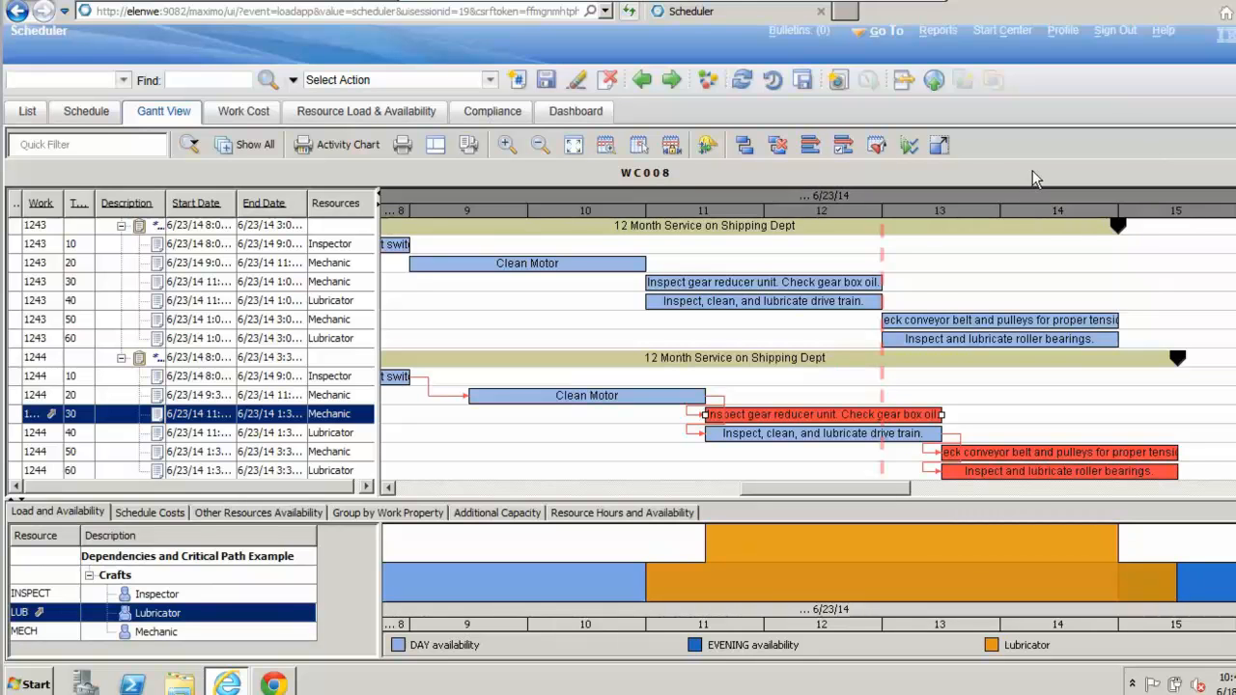
pyautogui.click(544, 81)
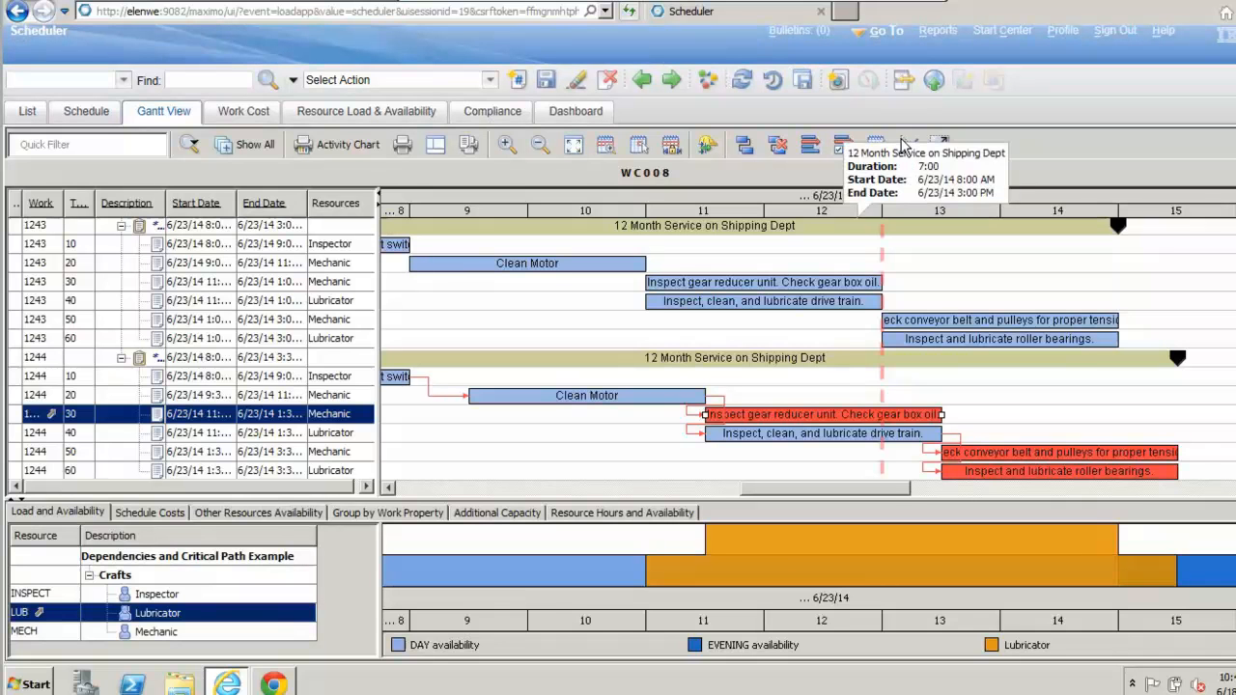
pyautogui.click(932, 100)
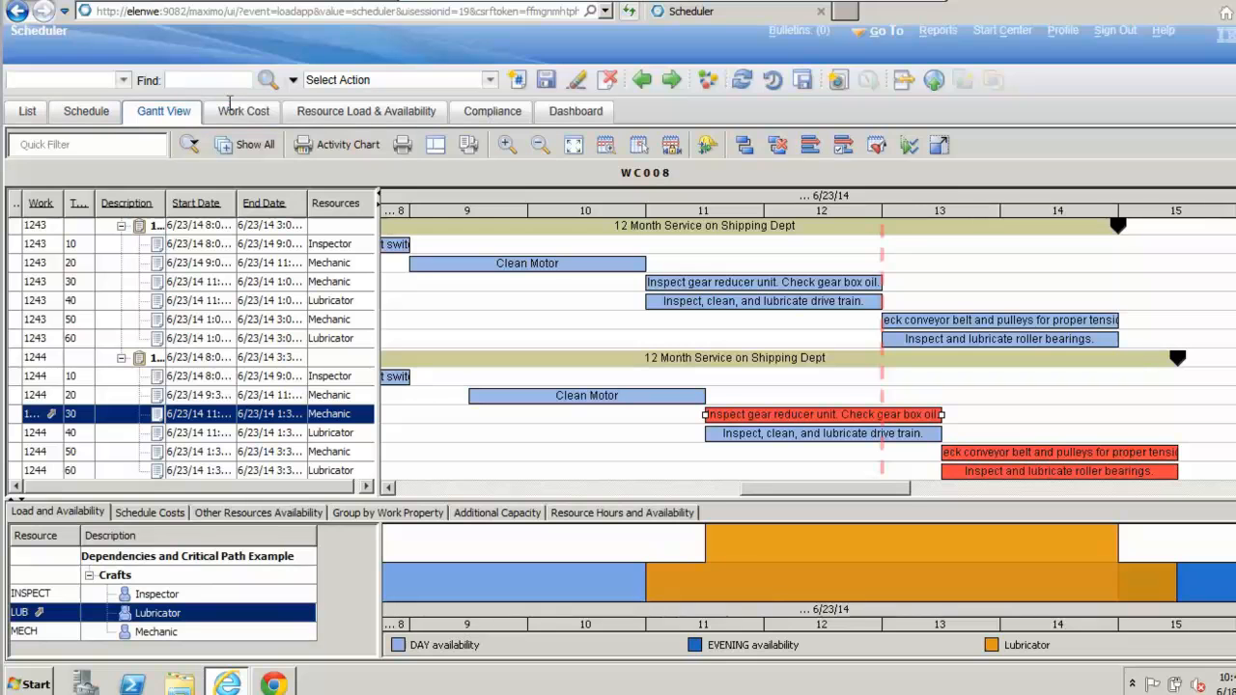
# Step: Find and open schedule WC004
pyautogui.click(193, 81)
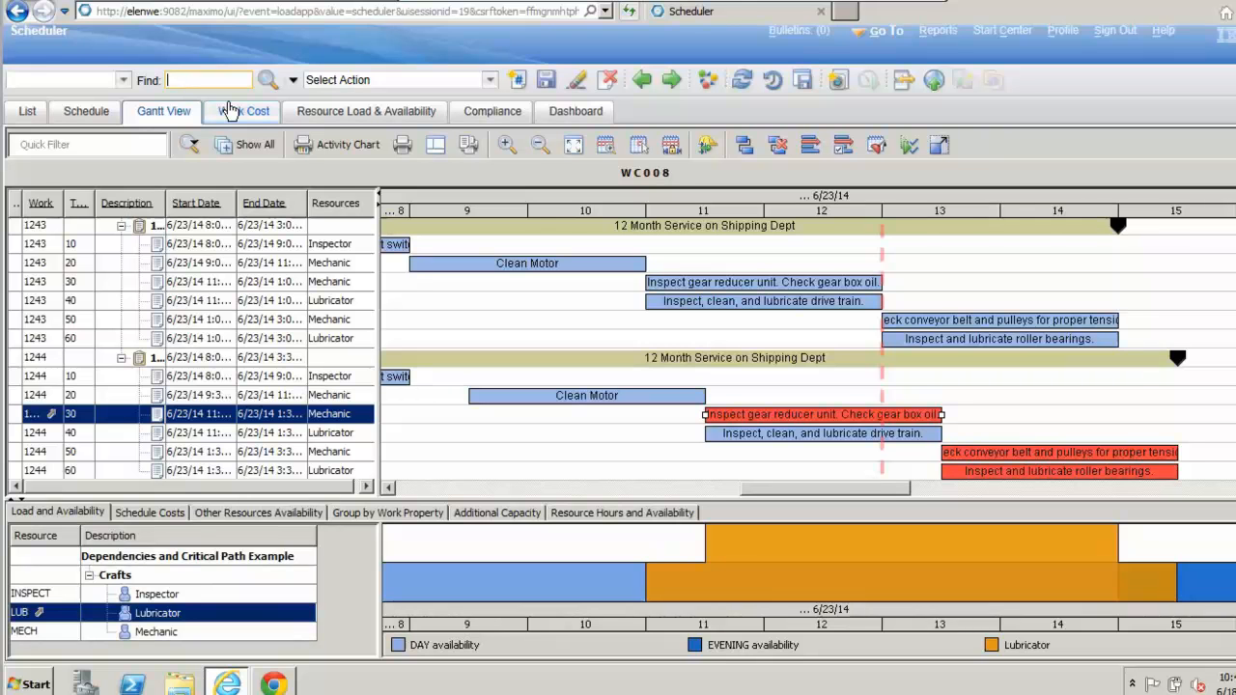
pyautogui.write('WC004')
pyautogui.press('Return')
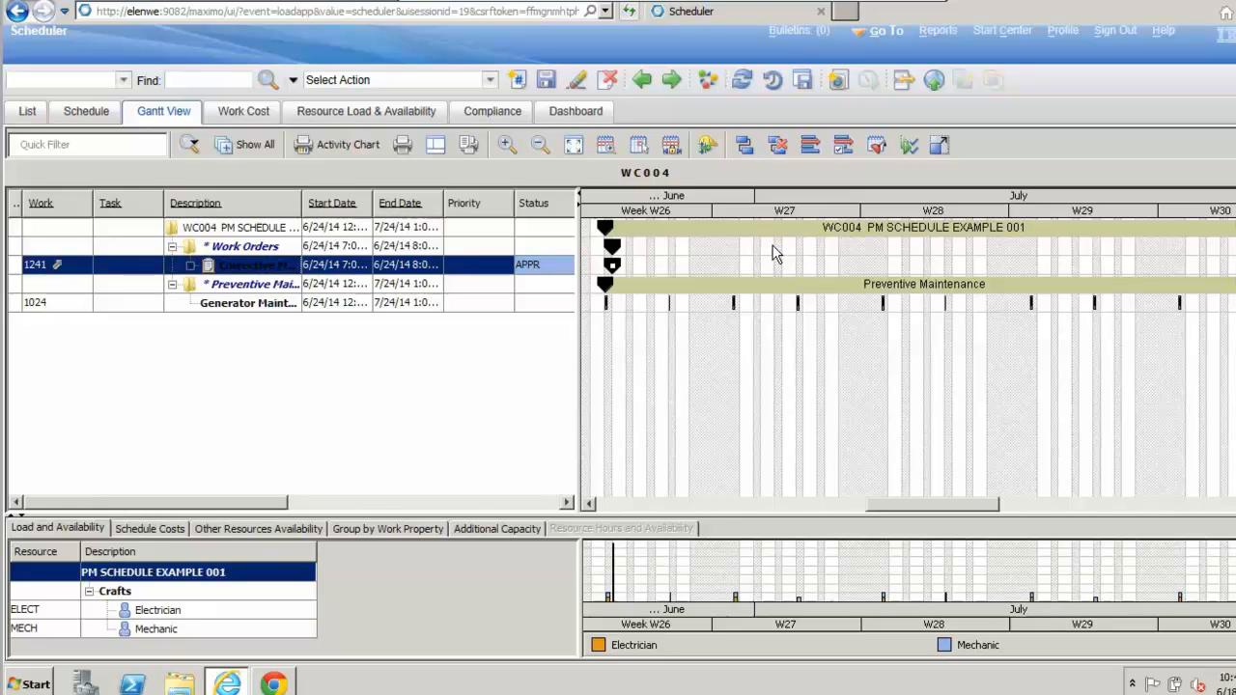
# Step: Examine the Electrician load and availability on 6/24/14 against work order 1241 and the first generator maintenance forecast at an hourly scale
pyautogui.doubleClick(651, 209)
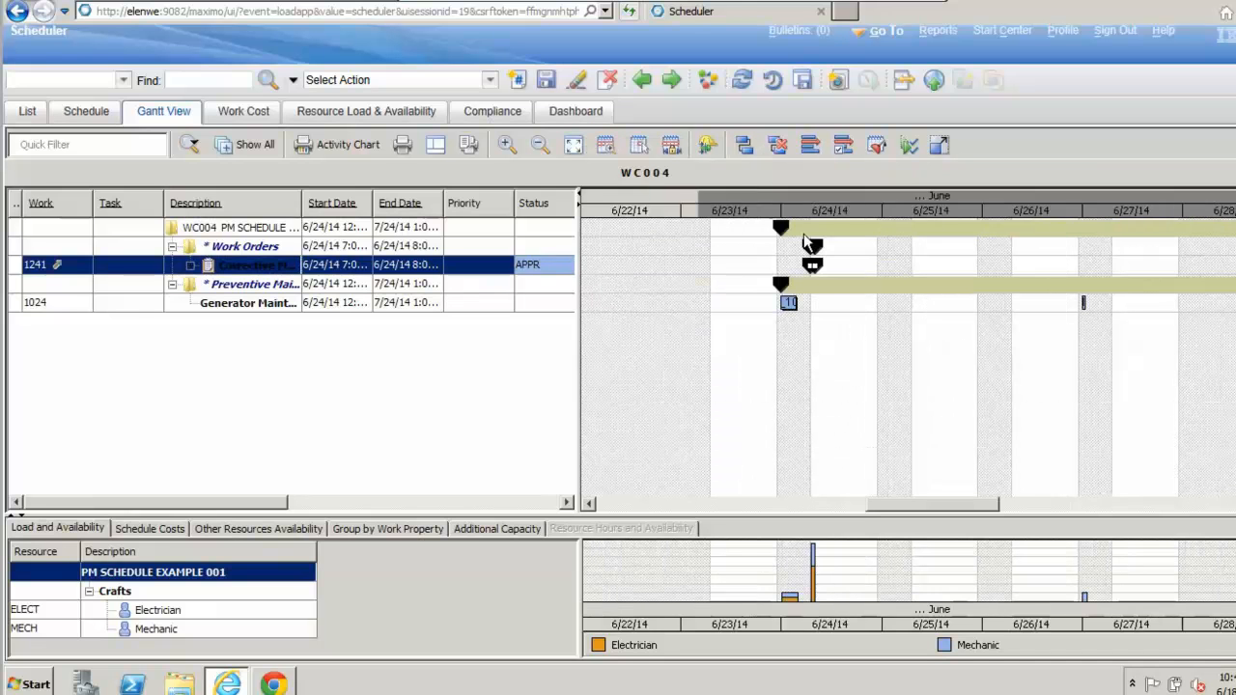
pyautogui.click(512, 147)
pyautogui.click(512, 145)
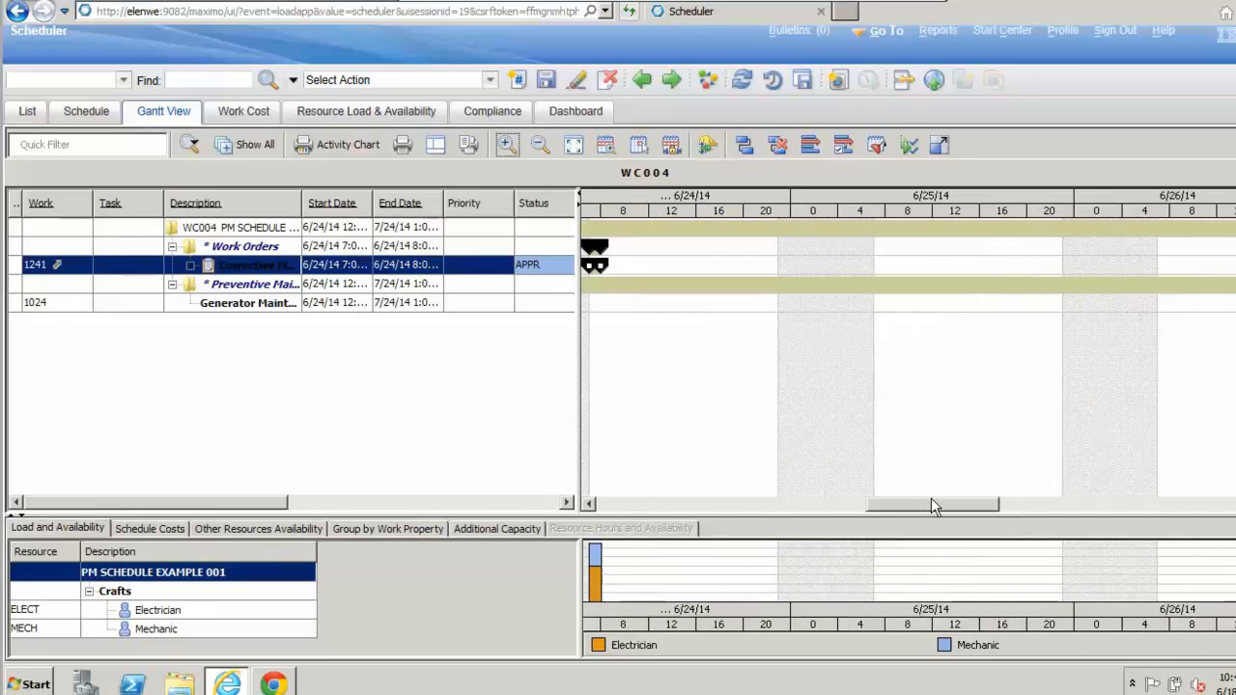
pyautogui.moveTo(900, 506)
pyautogui.mouseDown()
pyautogui.moveTo(916, 507)
pyautogui.moveTo(894, 508)
pyautogui.mouseUp()
pyautogui.click(513, 144)
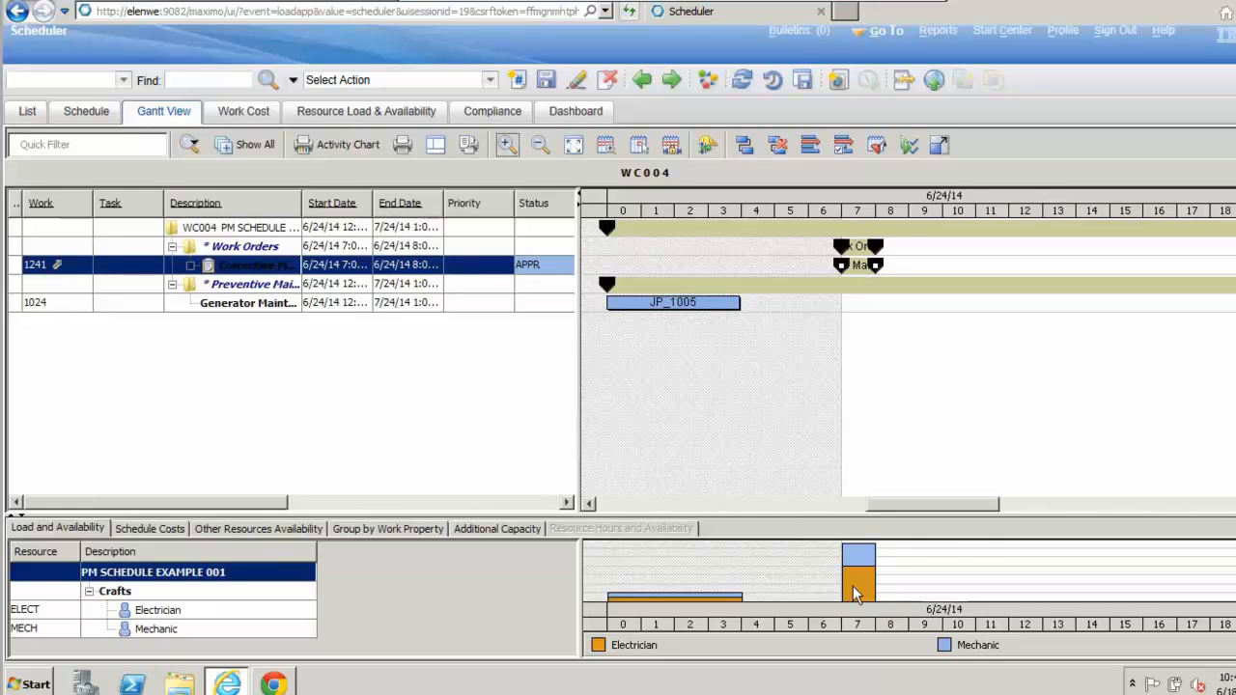
pyautogui.moveTo(868, 566)
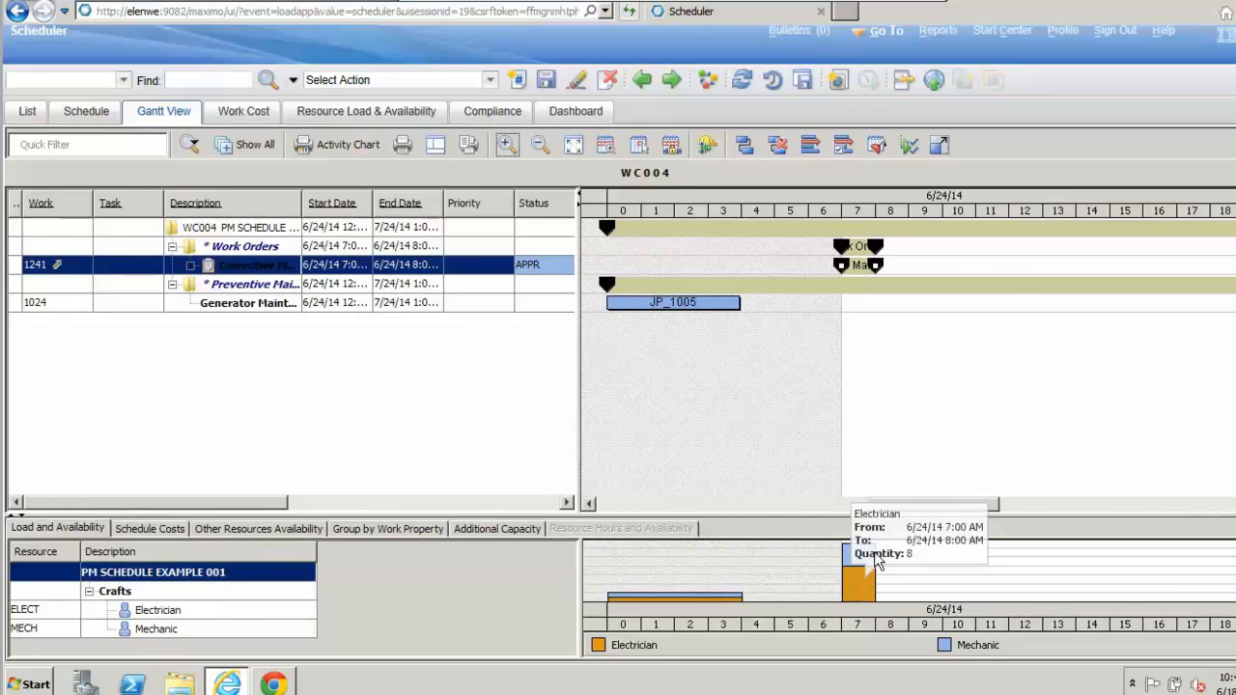
pyautogui.click(229, 612)
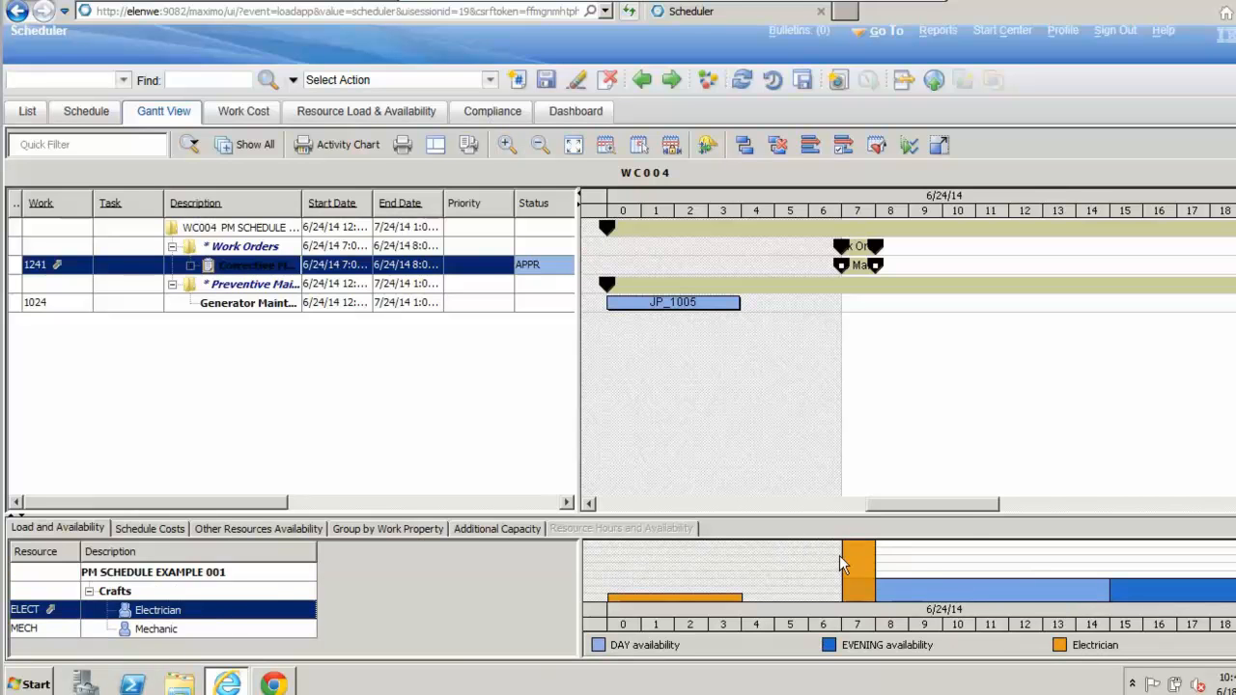
pyautogui.moveTo(960, 592)
pyautogui.moveTo(659, 595)
# Step: Move the first generator maintenance forecast of PM 1024 from 6/24/14 to the early hours of 6/25/14
pyautogui.click(541, 151)
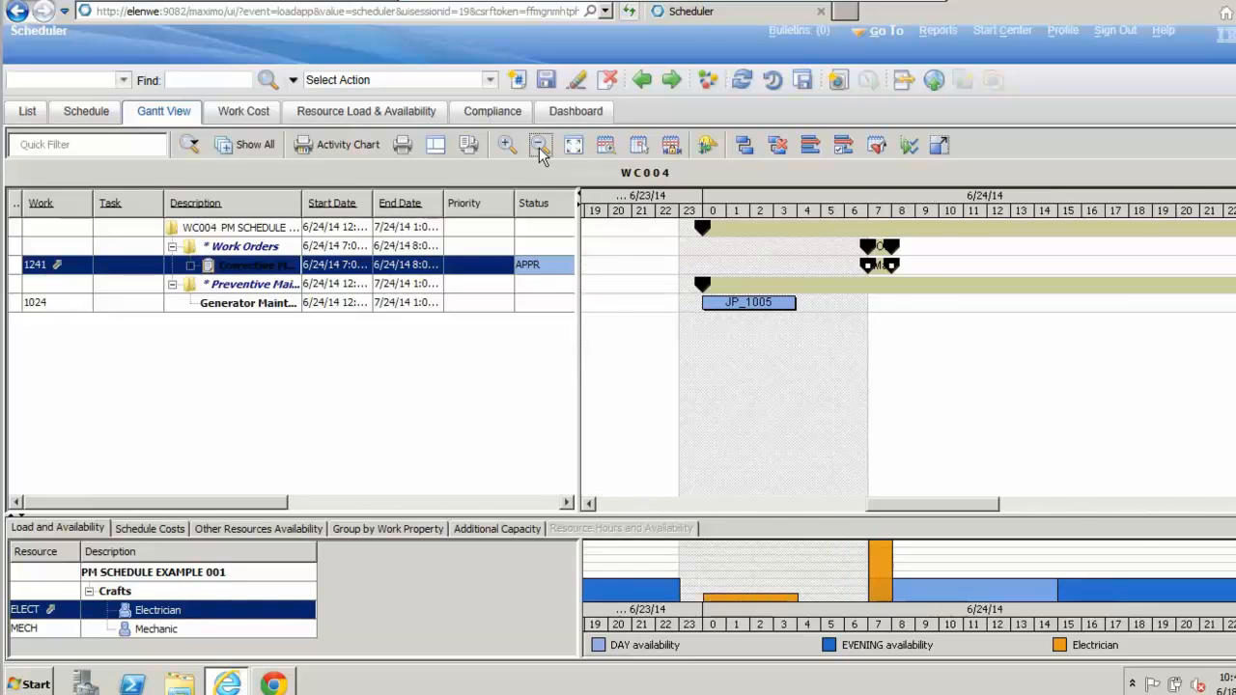
pyautogui.moveTo(929, 508); pyautogui.dragTo(946, 513)
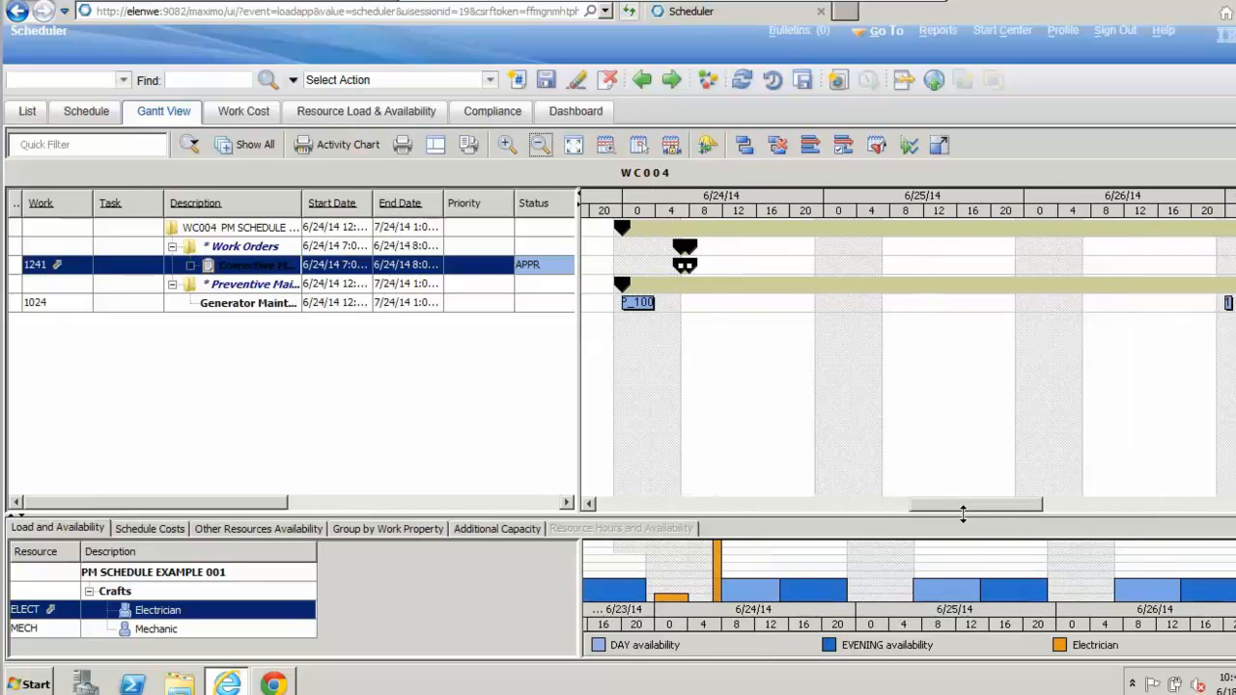
pyautogui.click(645, 304)
pyautogui.moveTo(644, 304)
pyautogui.mouseDown()
pyautogui.moveTo(670, 326)
pyautogui.moveTo(648, 329)
pyautogui.mouseUp()
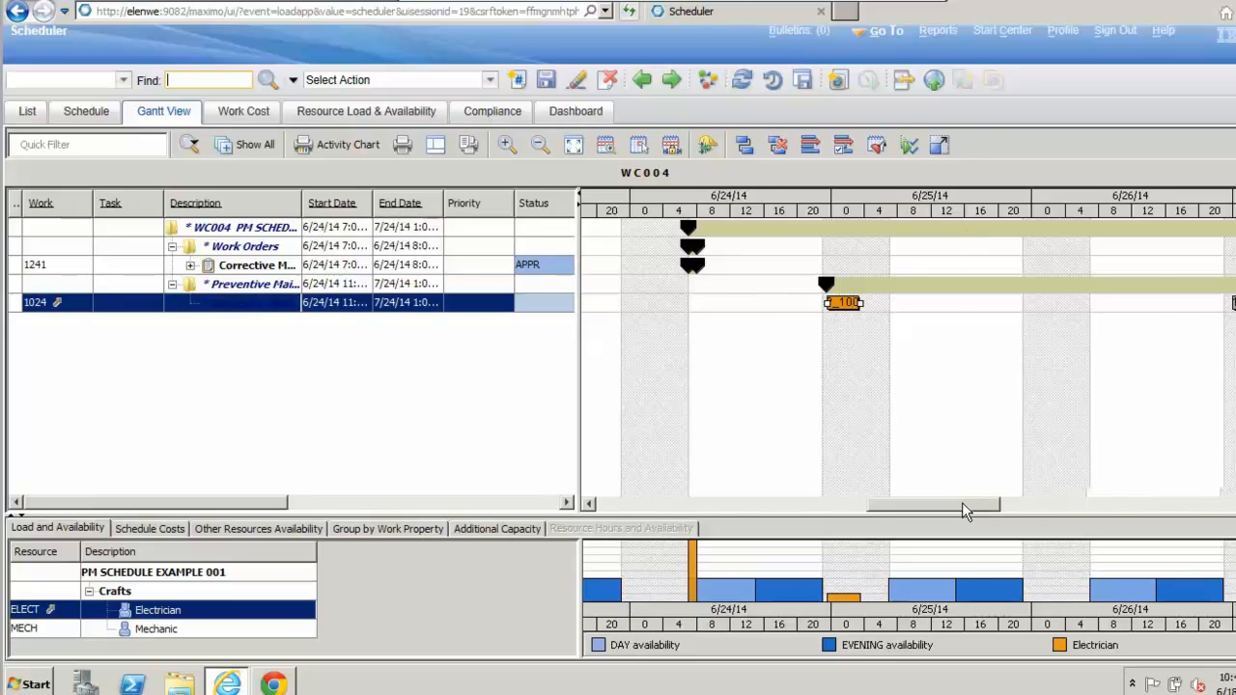
pyautogui.hscroll(1, 962, 502)
pyautogui.hscroll(1, 973, 503)
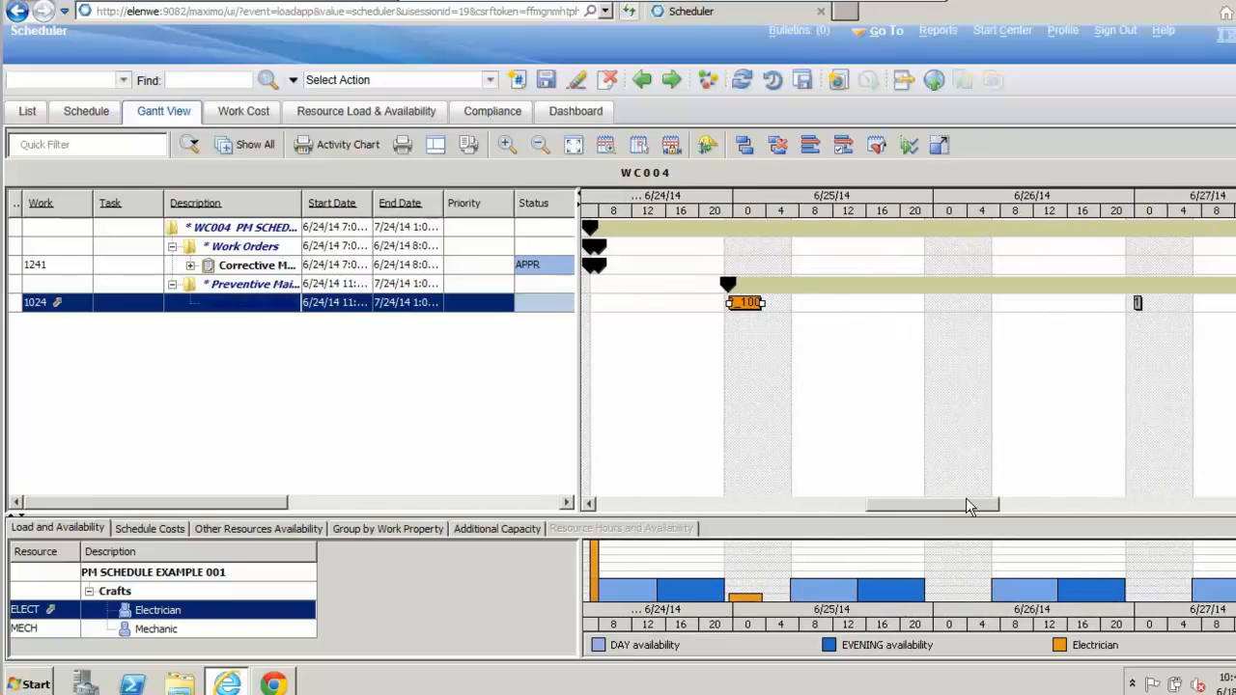
pyautogui.moveTo(968, 506); pyautogui.dragTo(972, 509)
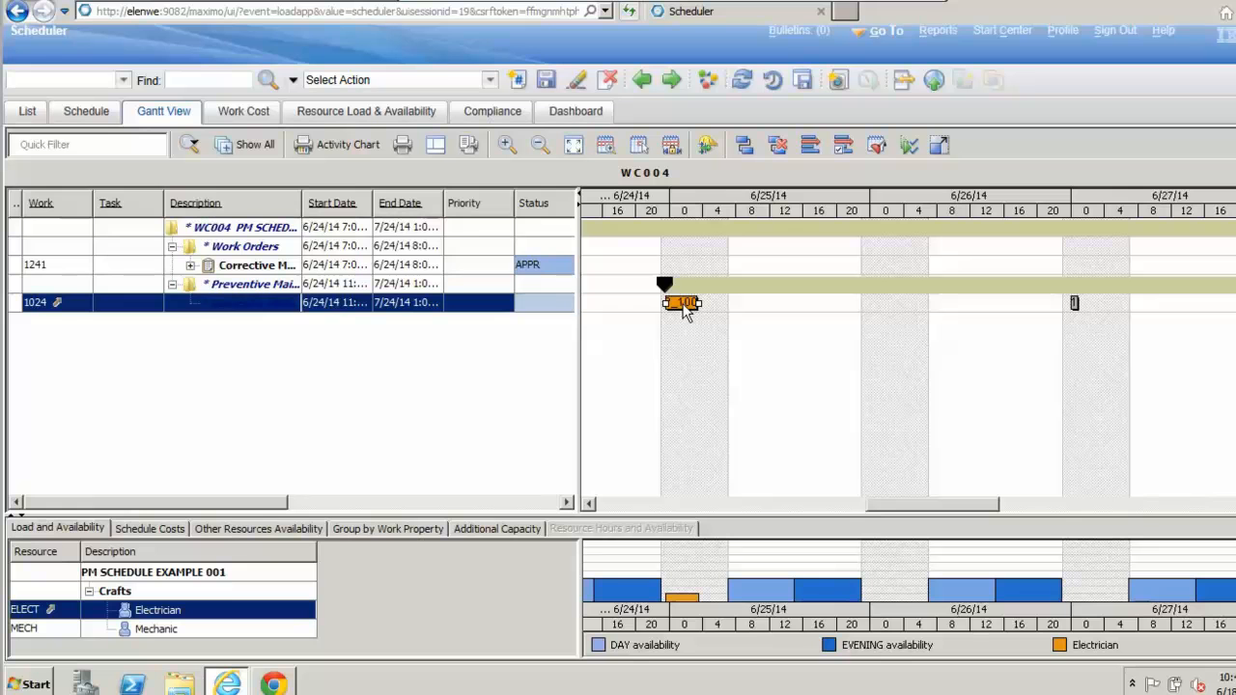
pyautogui.moveTo(693, 303); pyautogui.dragTo(691, 307)
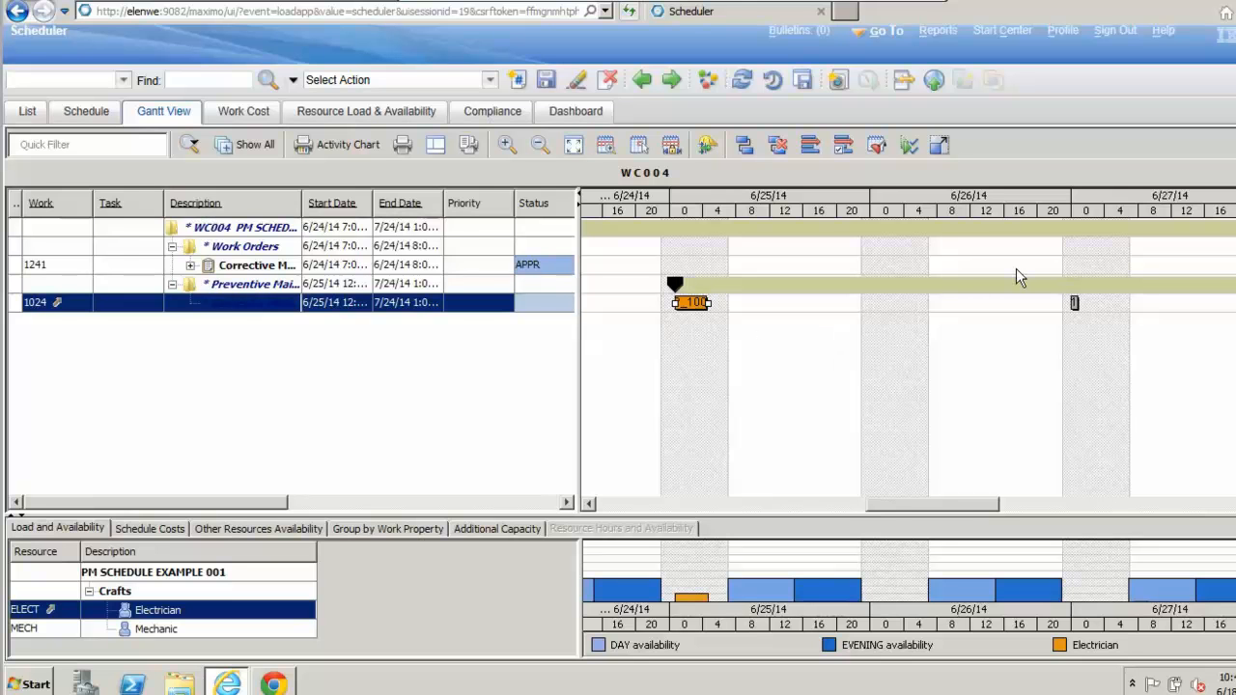
# Step: Reforecast the remaining occurrences of PM 1024 from the moved date and check them against electrician availability through early July
pyautogui.moveTo(908, 502); pyautogui.dragTo(916, 499)
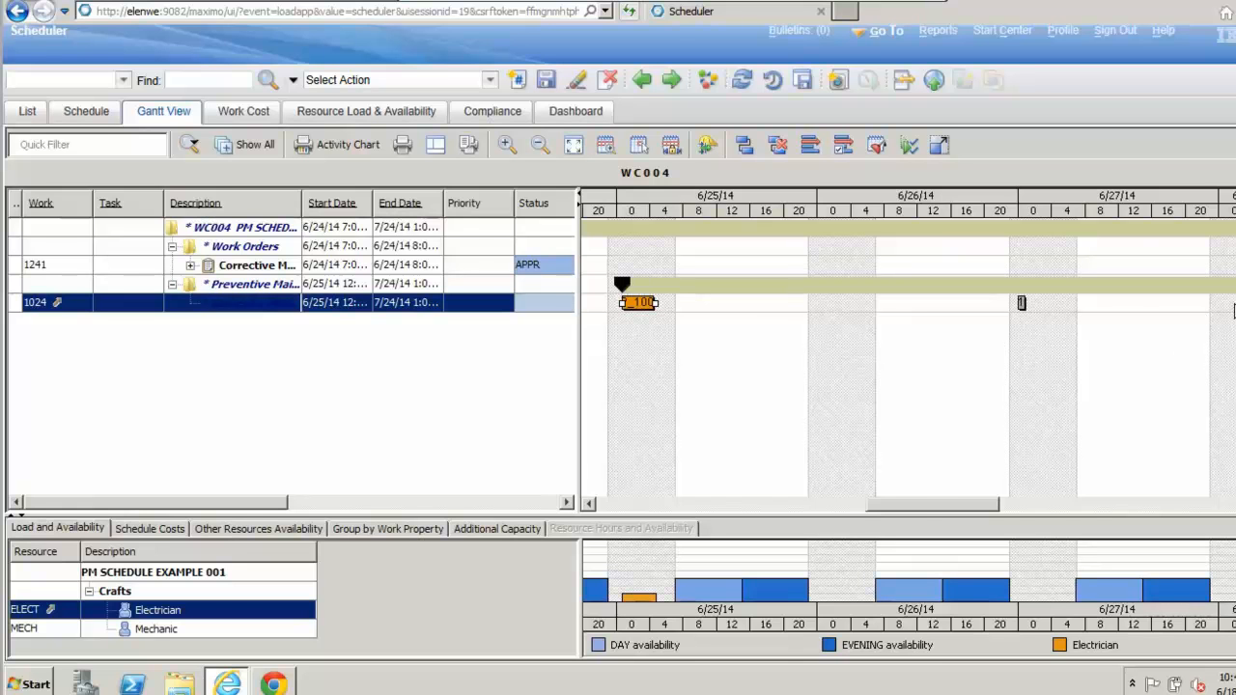
pyautogui.moveTo(922, 499); pyautogui.dragTo(869, 524)
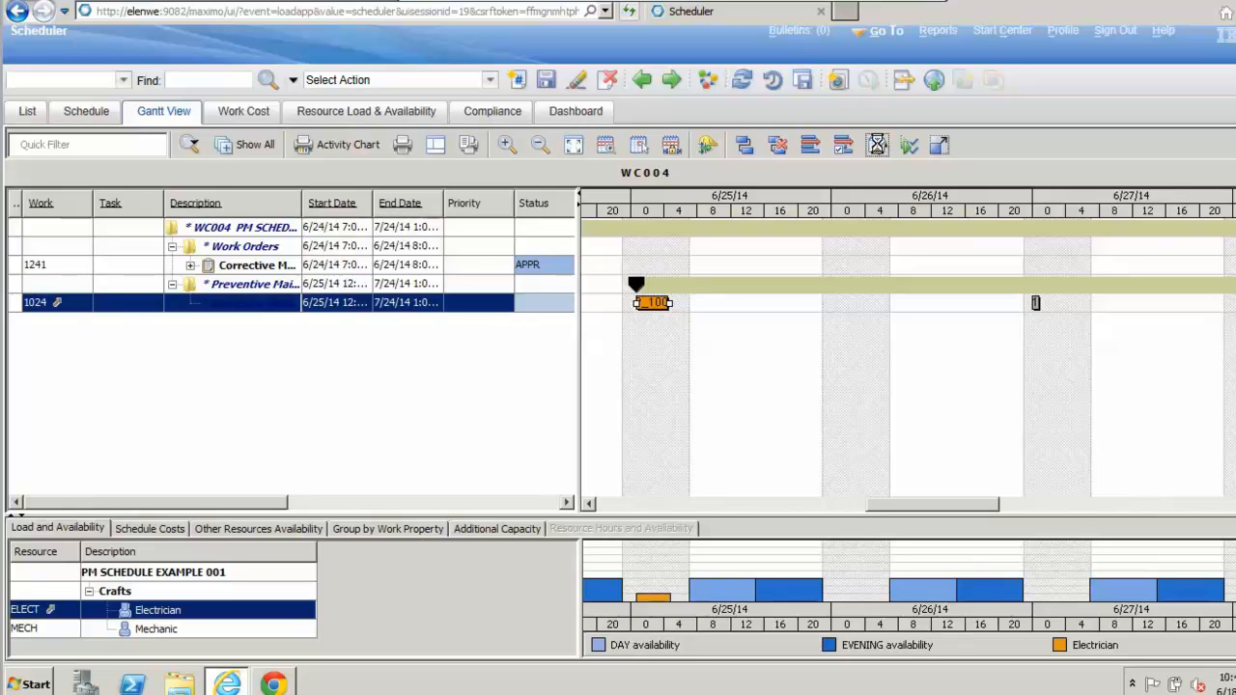
pyautogui.click(877, 146)
pyautogui.moveTo(917, 504); pyautogui.dragTo(872, 507)
pyautogui.click(190, 264)
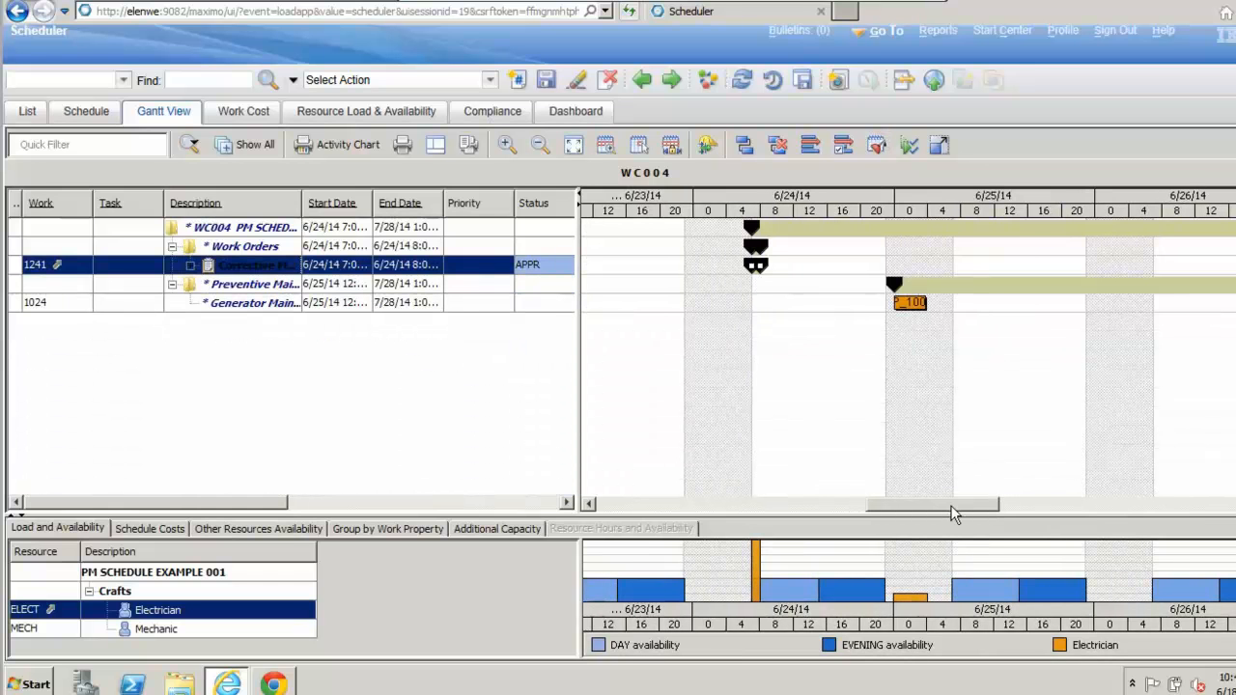
pyautogui.moveTo(951, 514); pyautogui.dragTo(1168, 510)
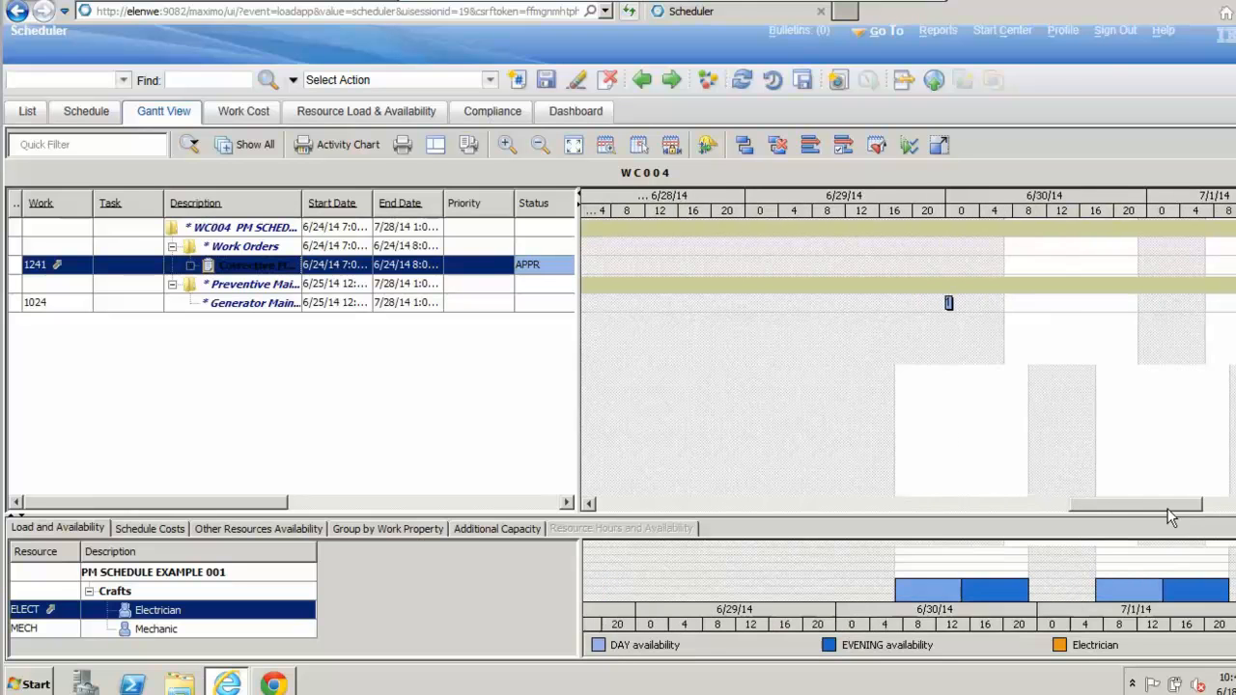
pyautogui.click(542, 145)
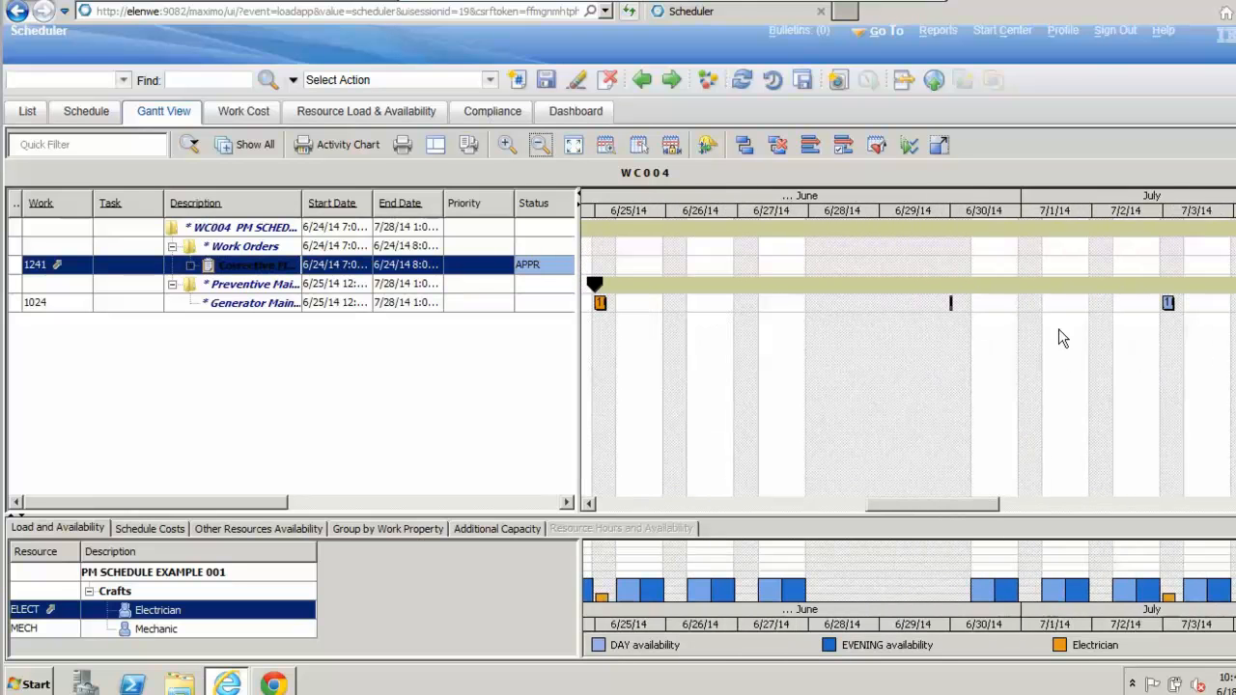
pyautogui.moveTo(947, 512)
pyautogui.mouseDown()
pyautogui.moveTo(962, 510)
pyautogui.moveTo(944, 506)
pyautogui.mouseUp()
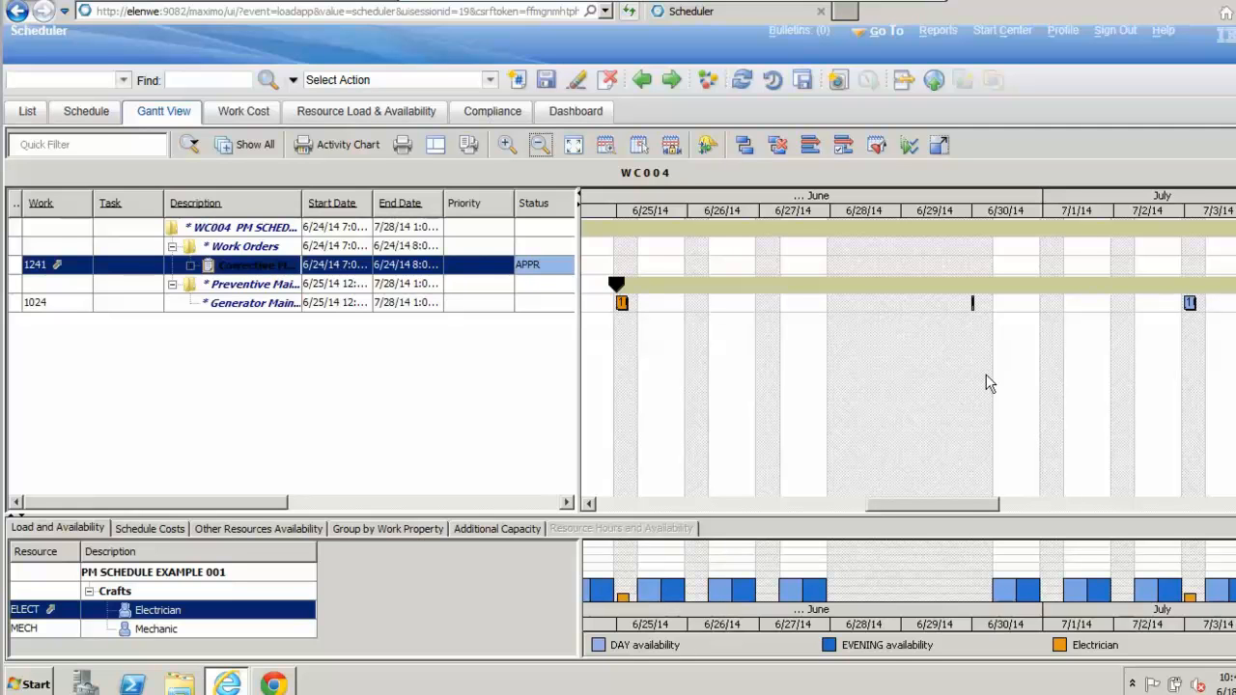
pyautogui.moveTo(956, 504); pyautogui.dragTo(978, 506)
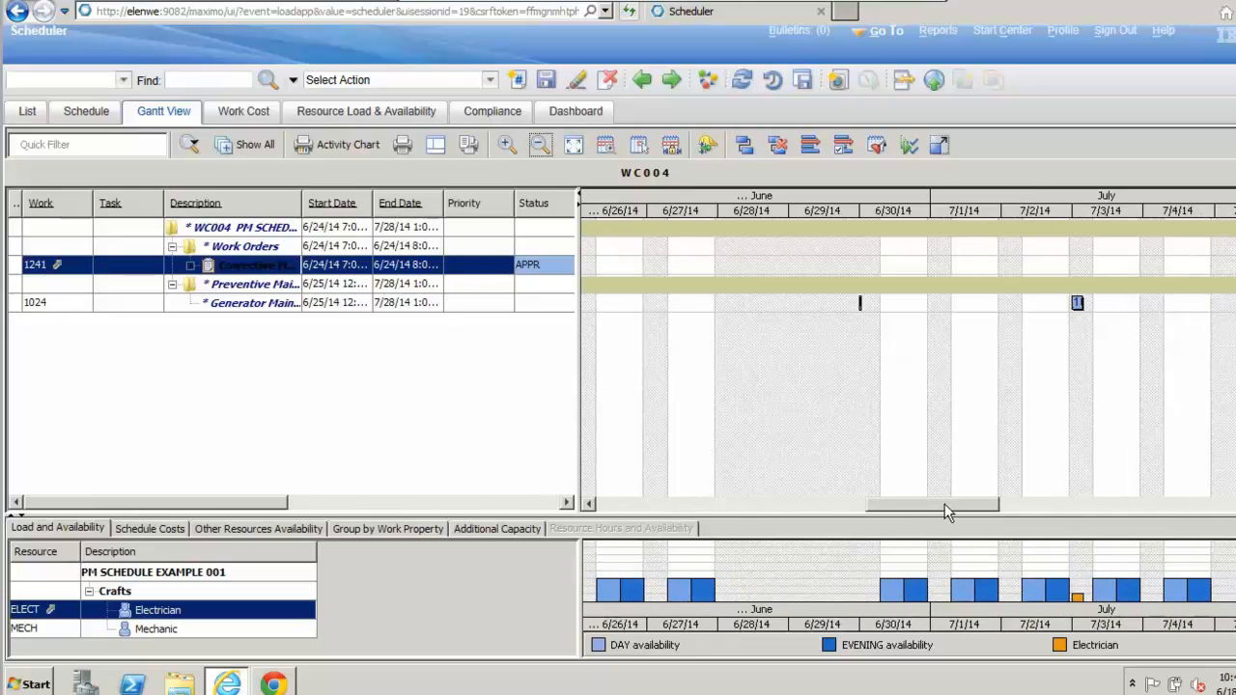
pyautogui.moveTo(946, 512); pyautogui.dragTo(903, 517)
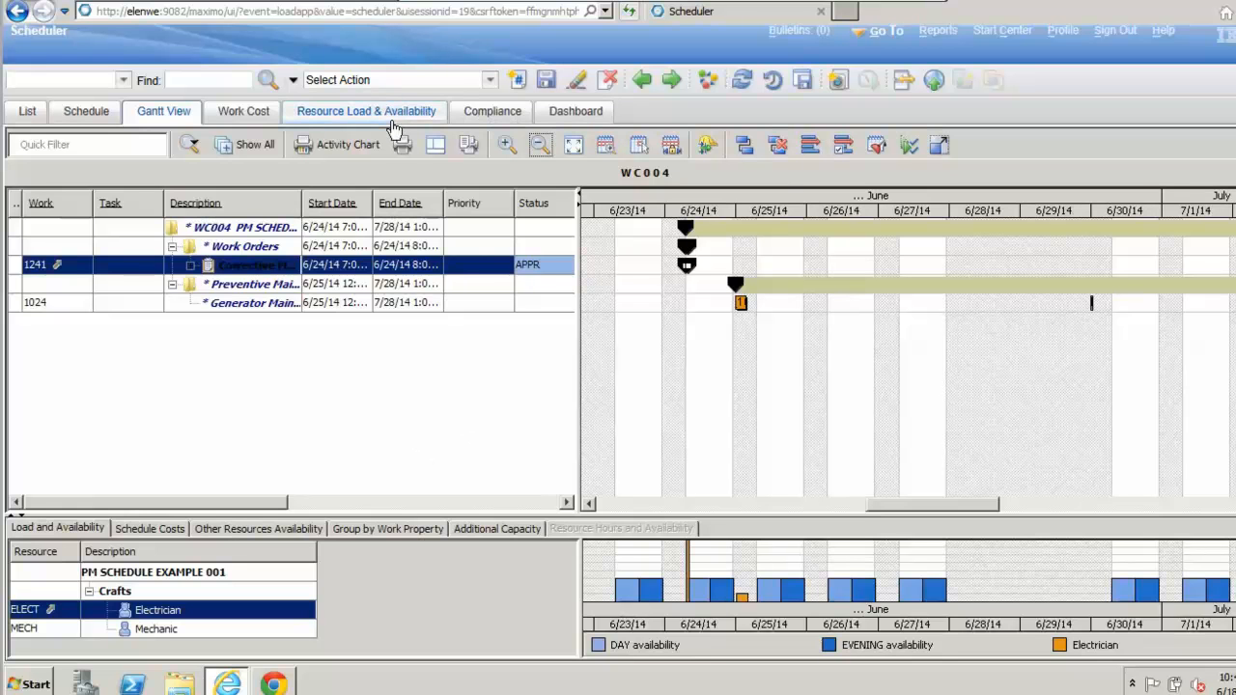
# Step: Find and open schedule WC005, saving the pending changes to WC004
pyautogui.click(215, 85)
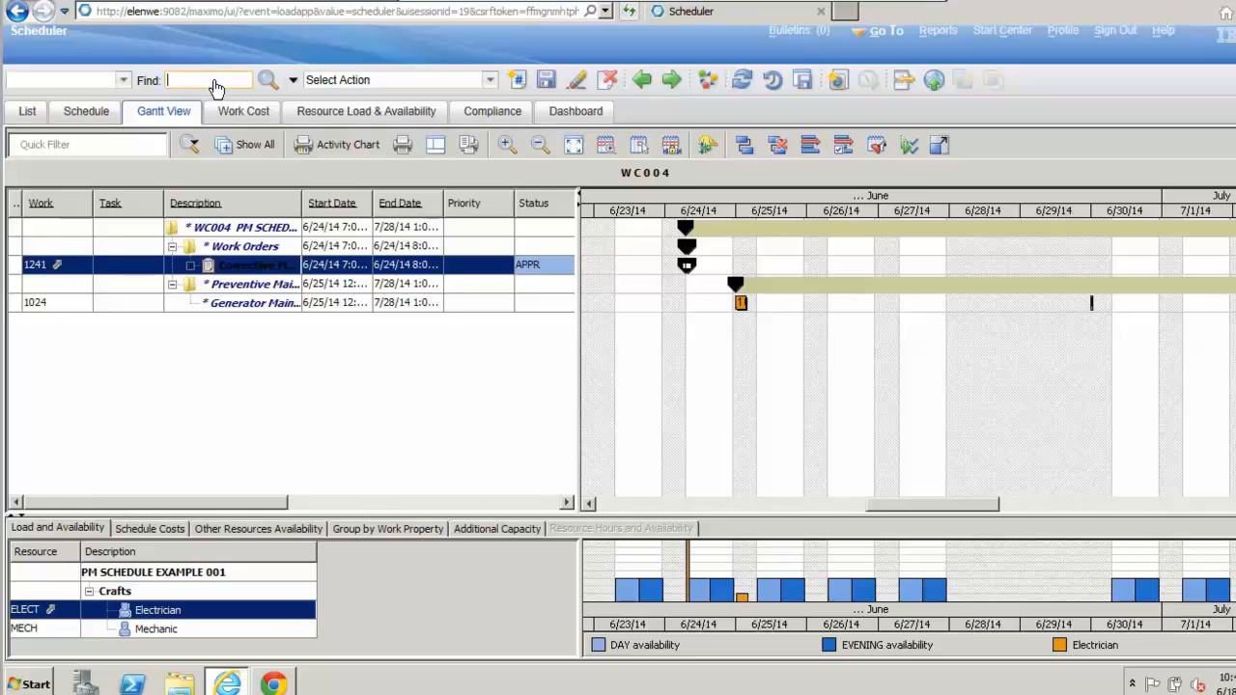
pyautogui.write('WC005')
pyautogui.press('Return')
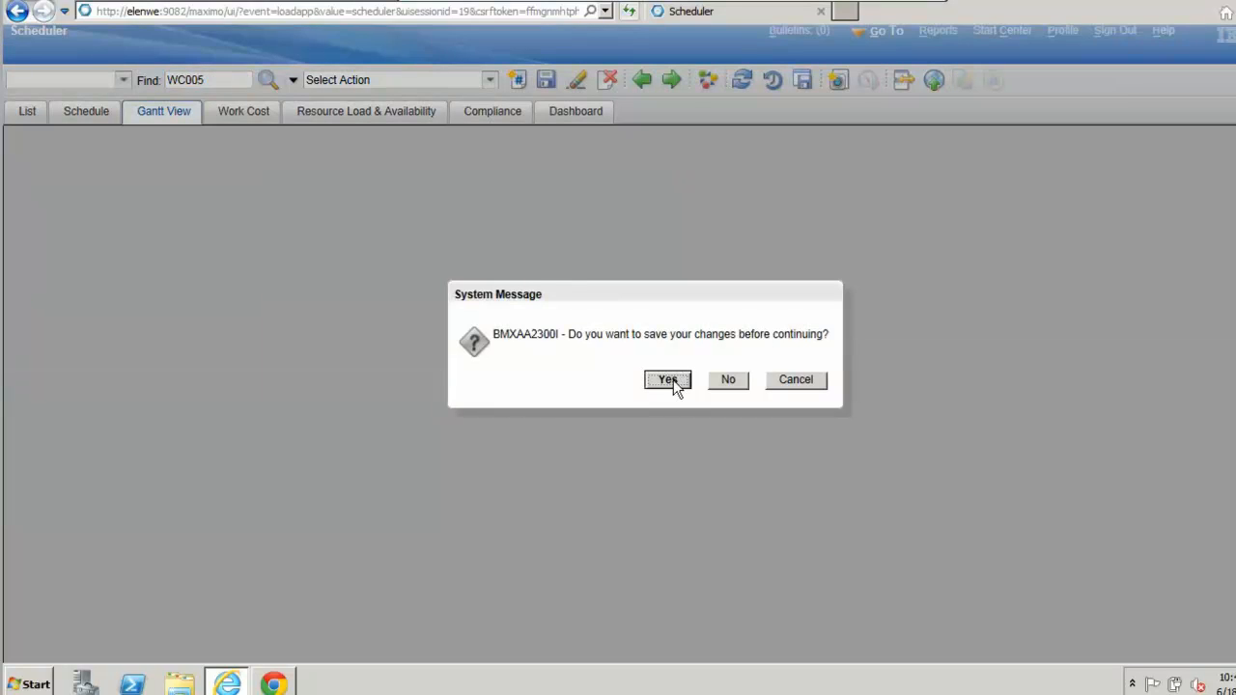
pyautogui.click(668, 379)
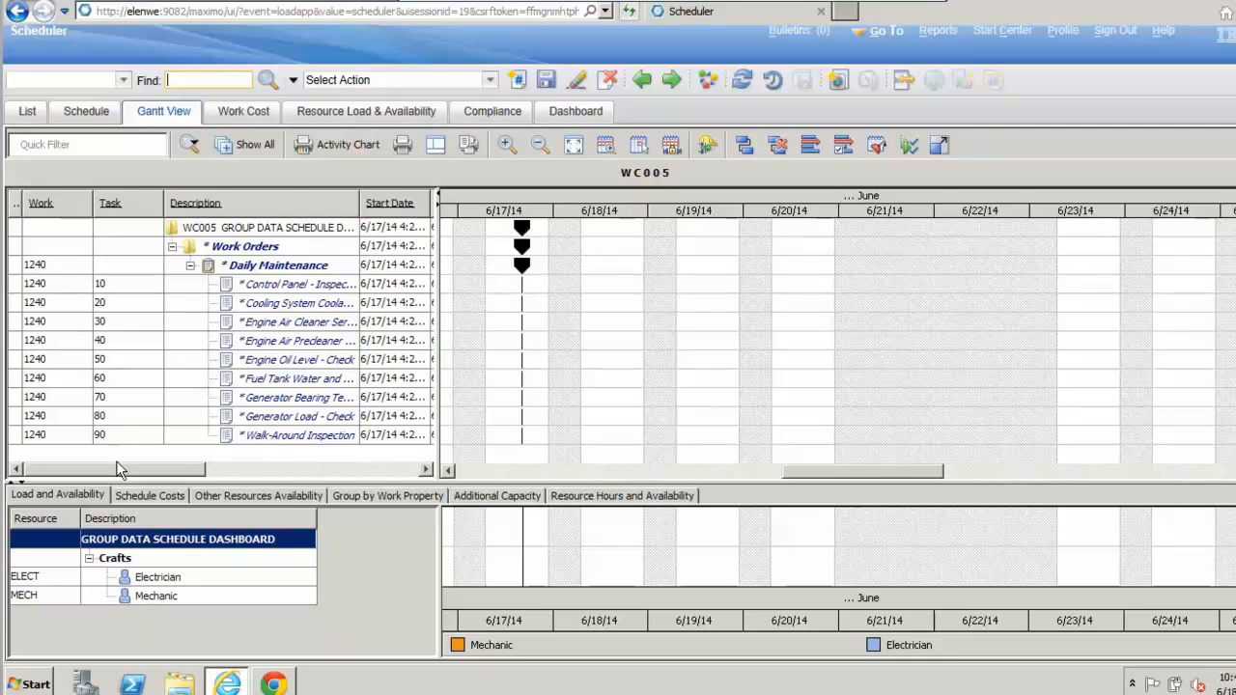
# Step: Review the work costs of schedule WC005 by week, month and year
pyautogui.click(264, 116)
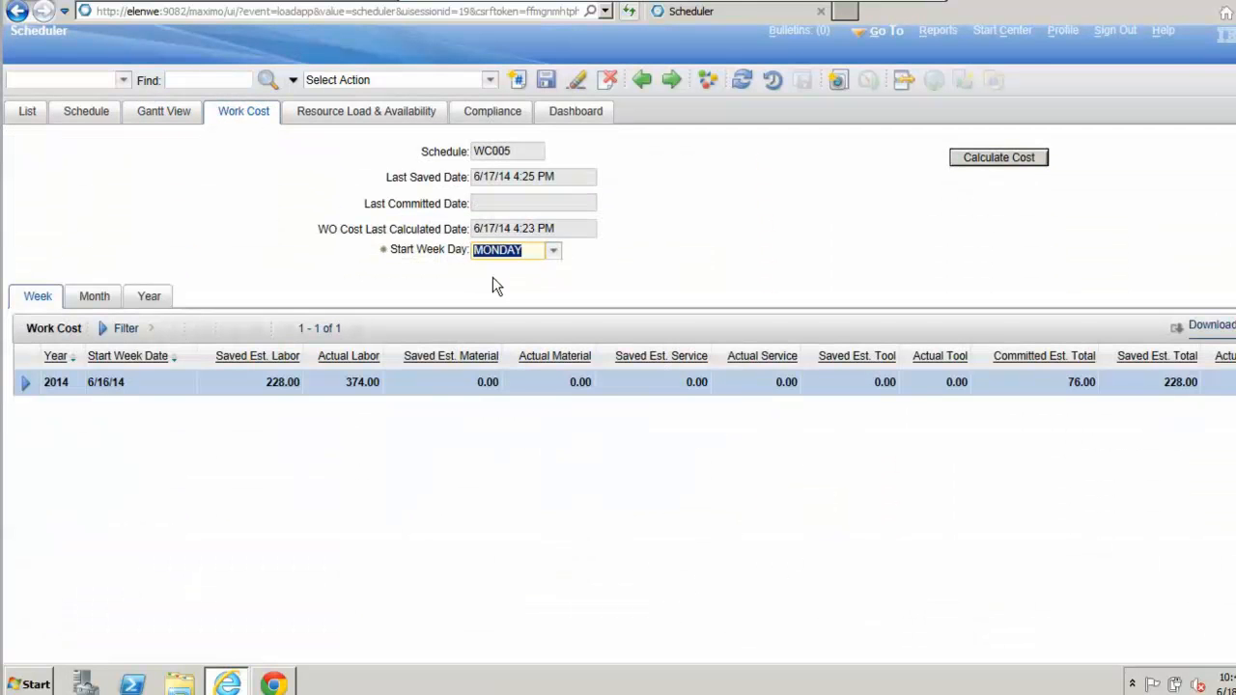
pyautogui.click(1049, 157)
pyautogui.click(87, 306)
pyautogui.click(40, 305)
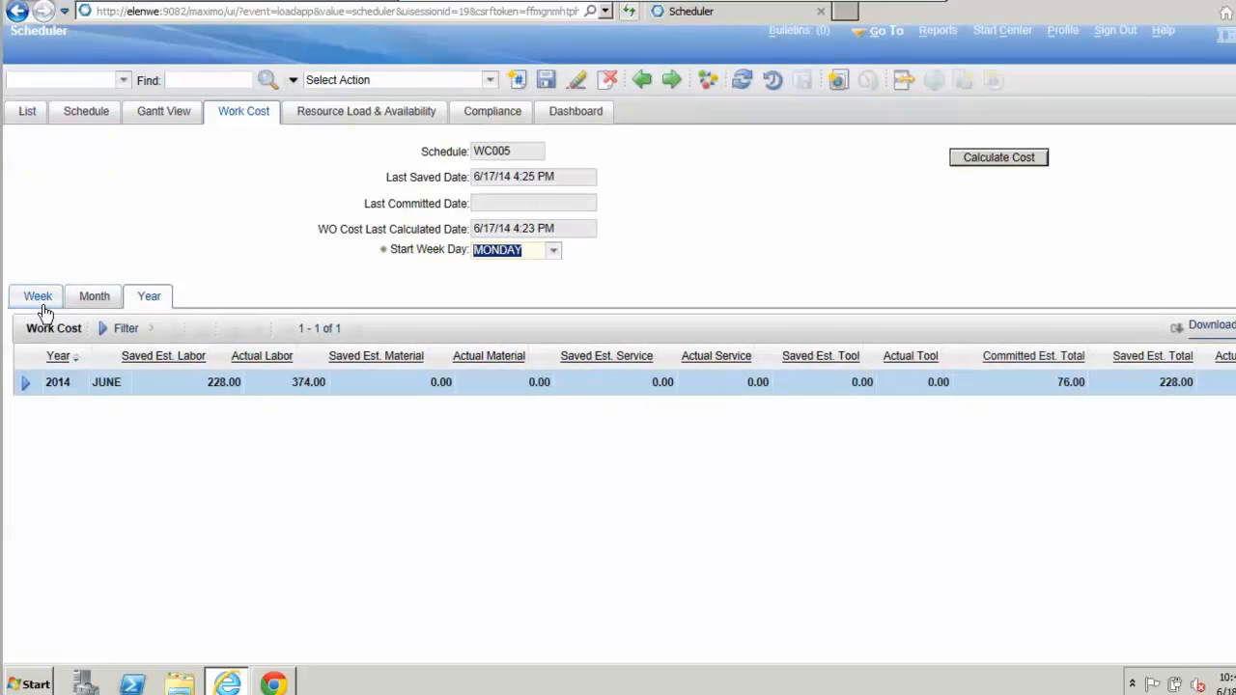
# Step: Review the planned duration and labor hours per craft in WC005 by day, week and month
pyautogui.click(736, 229)
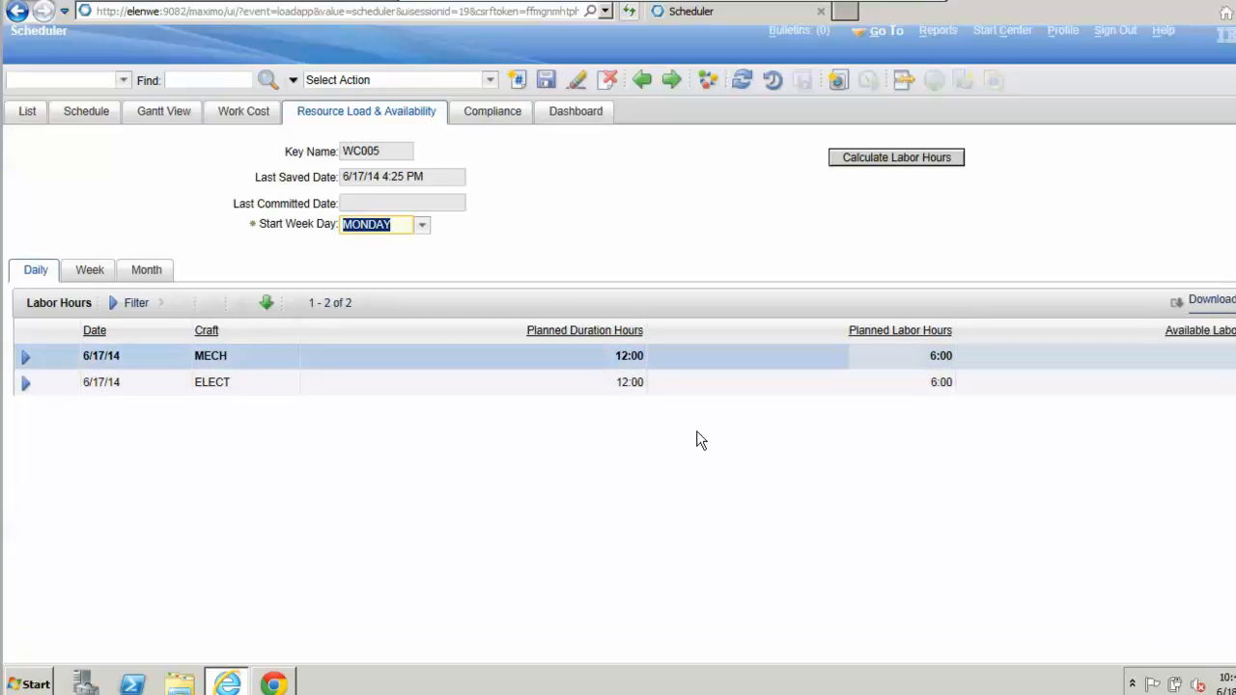
pyautogui.click(96, 263)
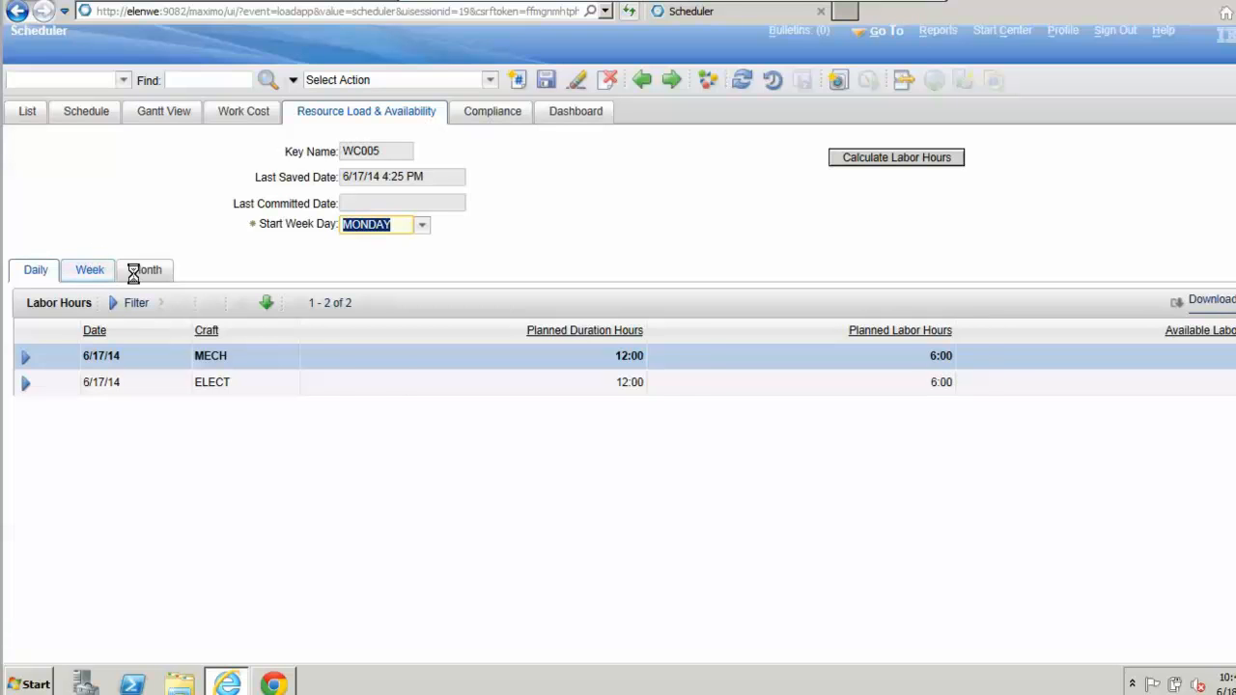
pyautogui.click(140, 272)
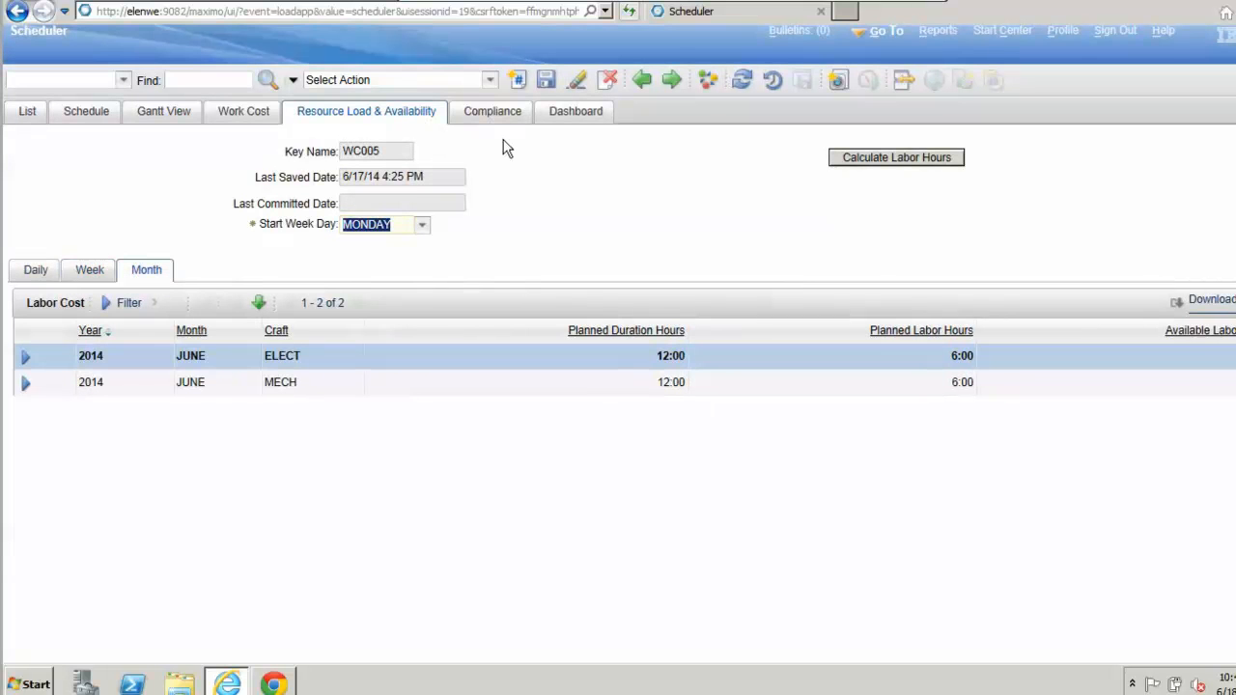
# Step: Review the compliance information of WC005 and its dashboard charts for labor hour, work order and schedule compliance
pyautogui.click(492, 114)
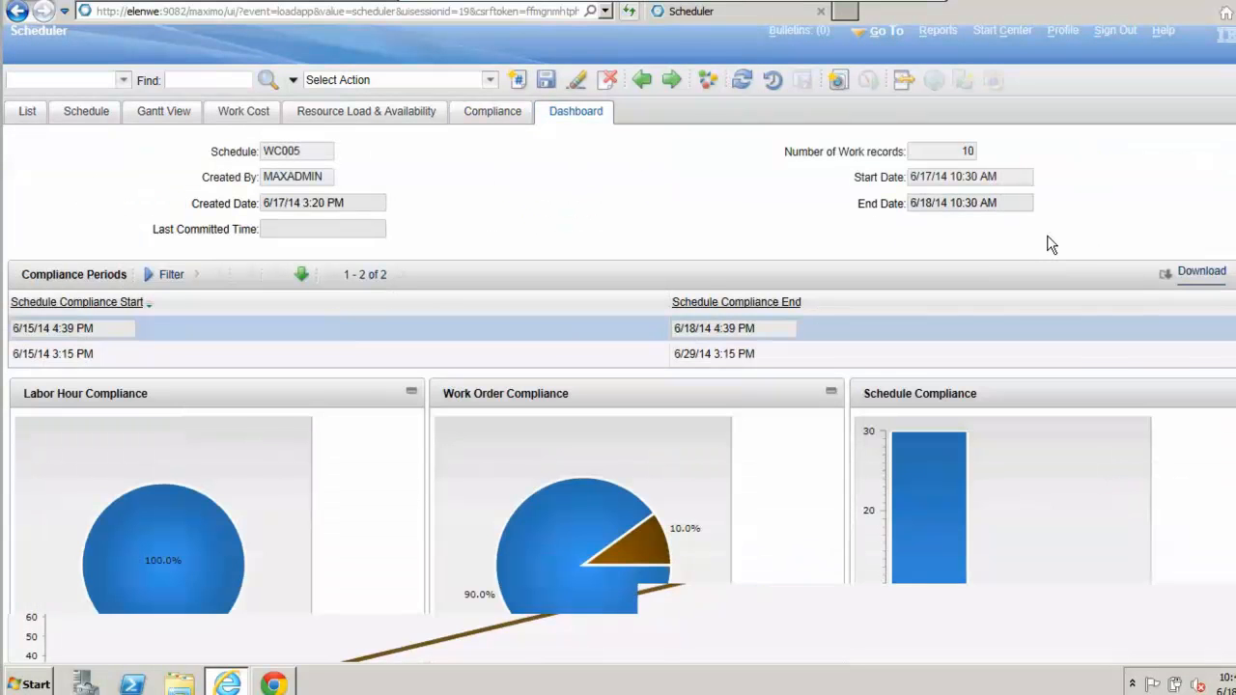
pyautogui.scroll(-2, 1051, 245)
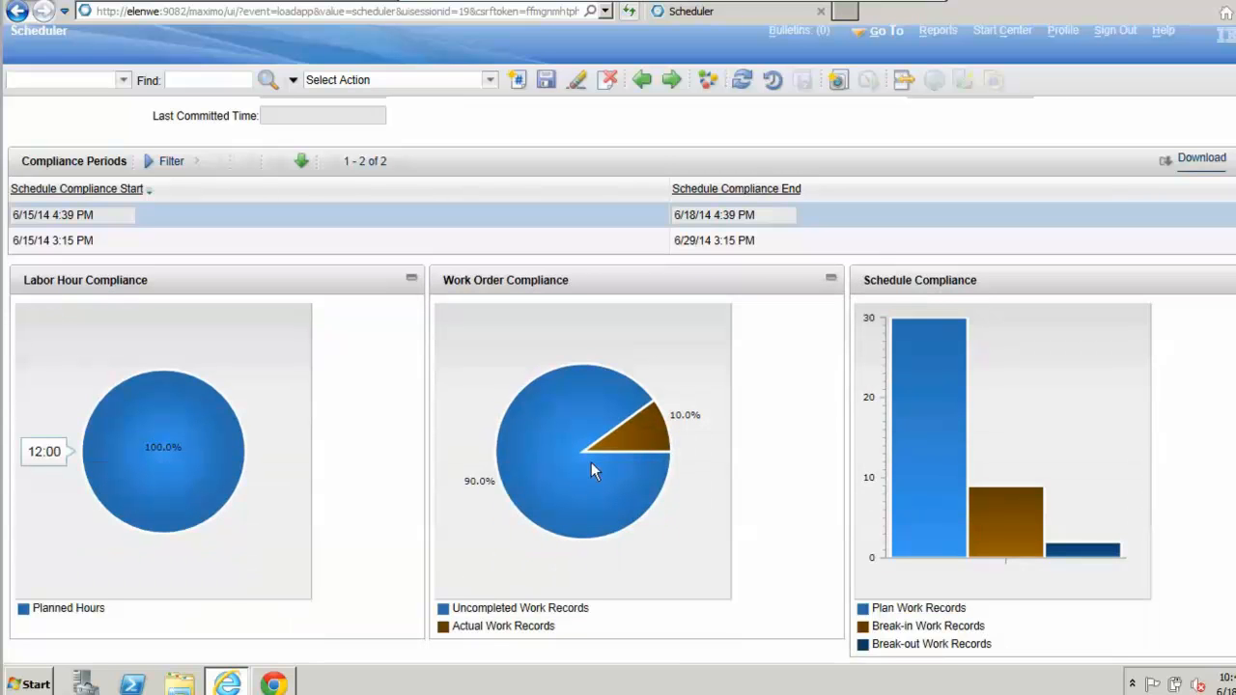
pyautogui.moveTo(591, 462)
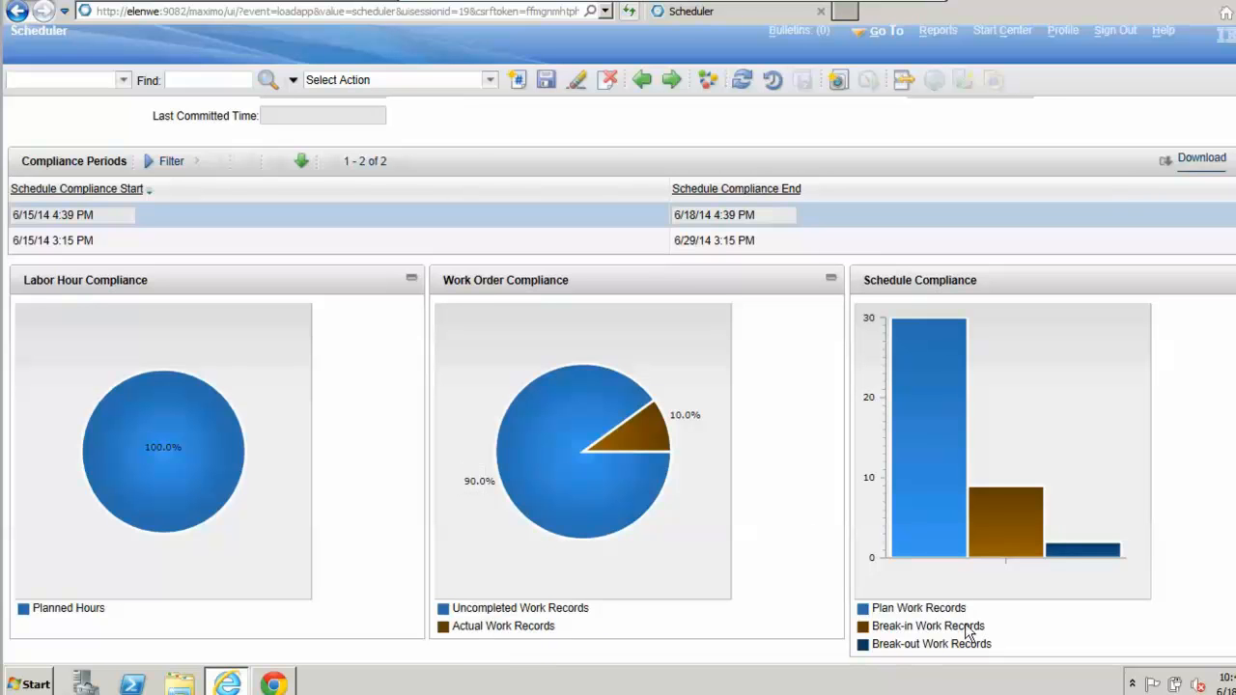
pyautogui.moveTo(1007, 529)
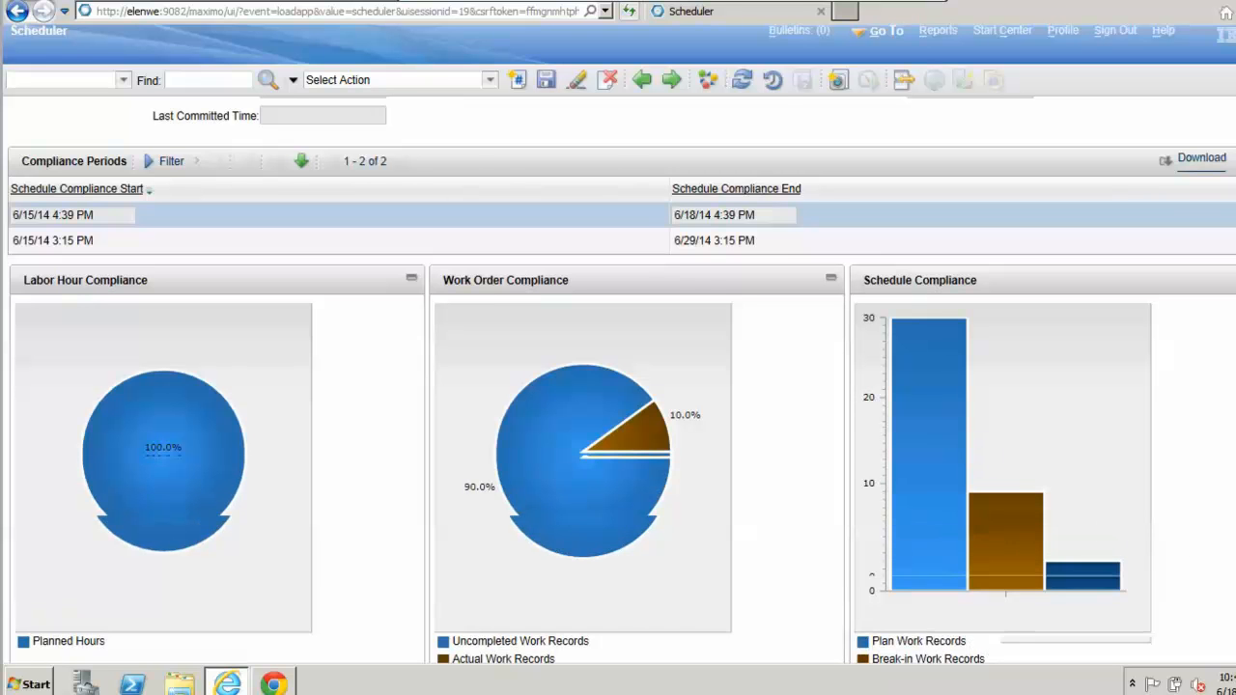
pyautogui.scroll(2, 618, 386)
pyautogui.scroll(1, 610, 207)
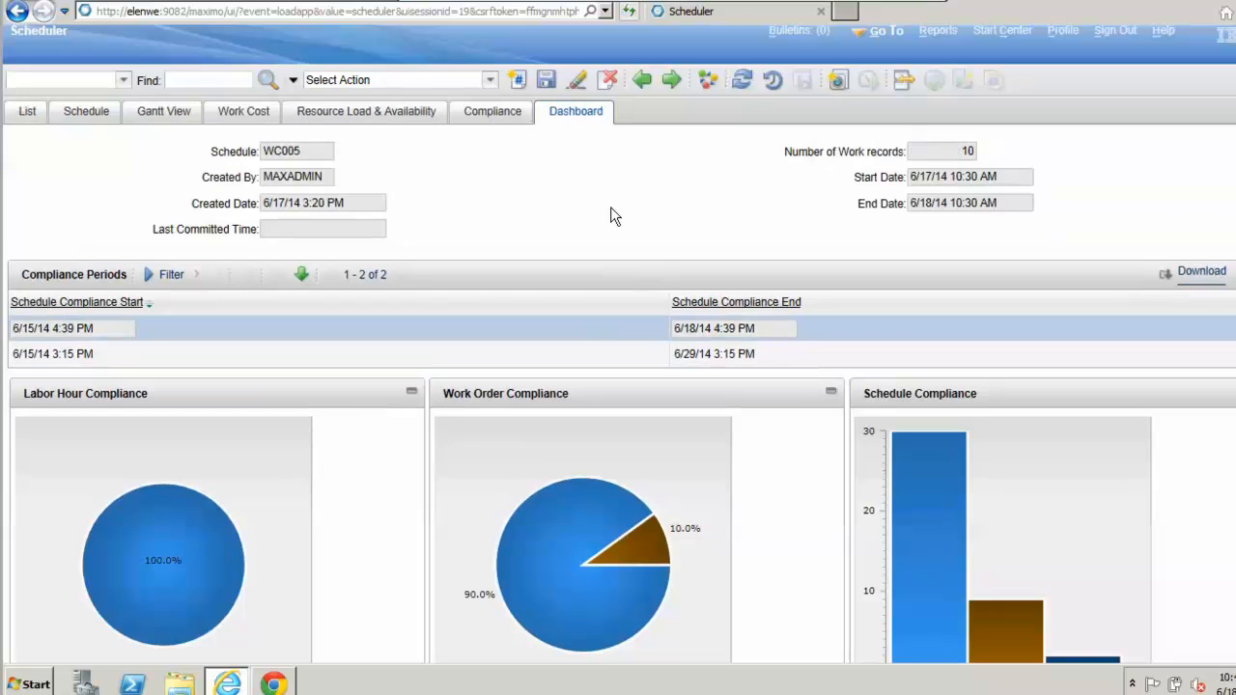